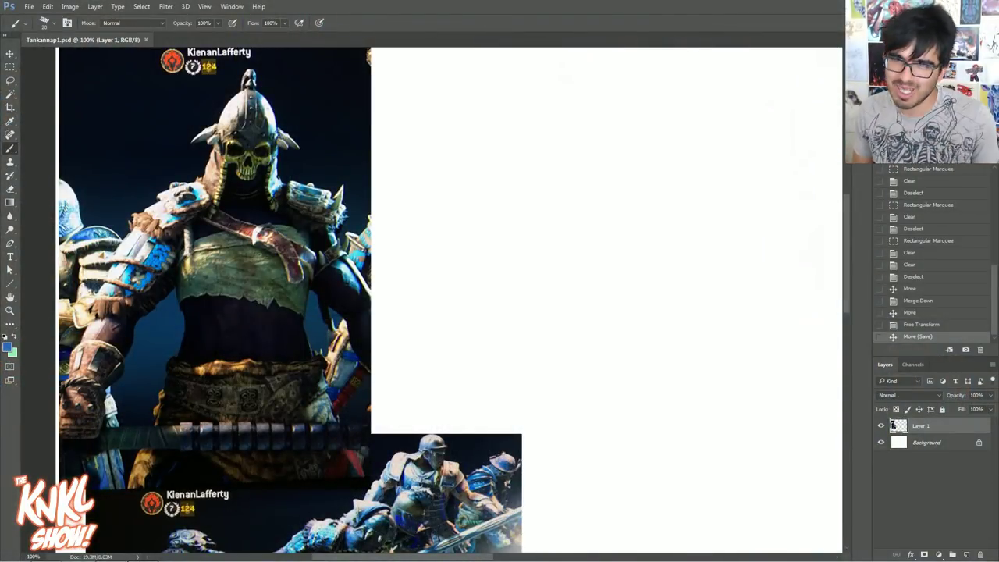
Set the foreground colour to a light sky blue, #61b1d6, for sketching
{"action": "key", "text": "ctrl+minus"}
{"action": "left_click_drag", "start_coordinate": [336, 328], "coordinate": [176, 270]}
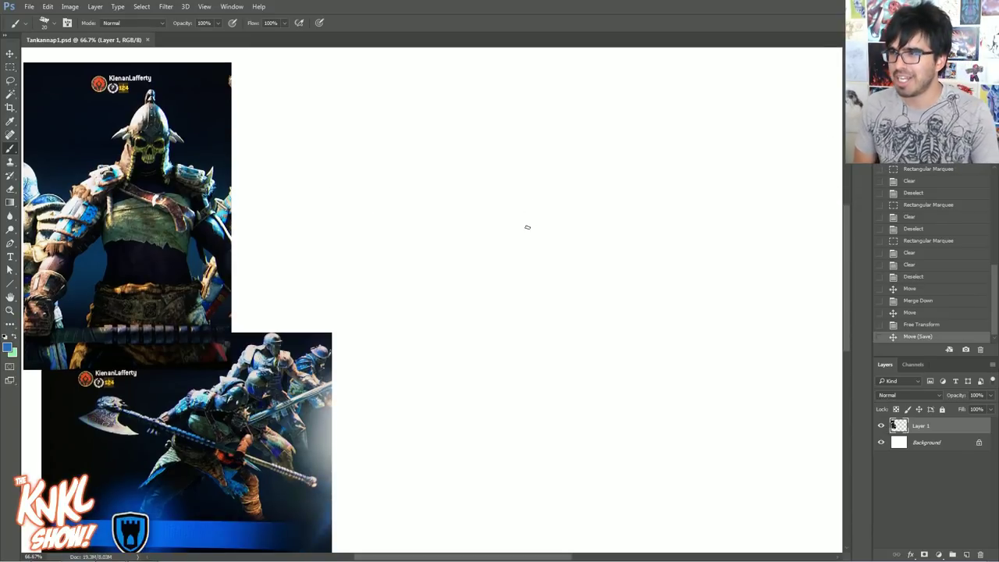
{"action": "left_click", "coordinate": [8, 349]}
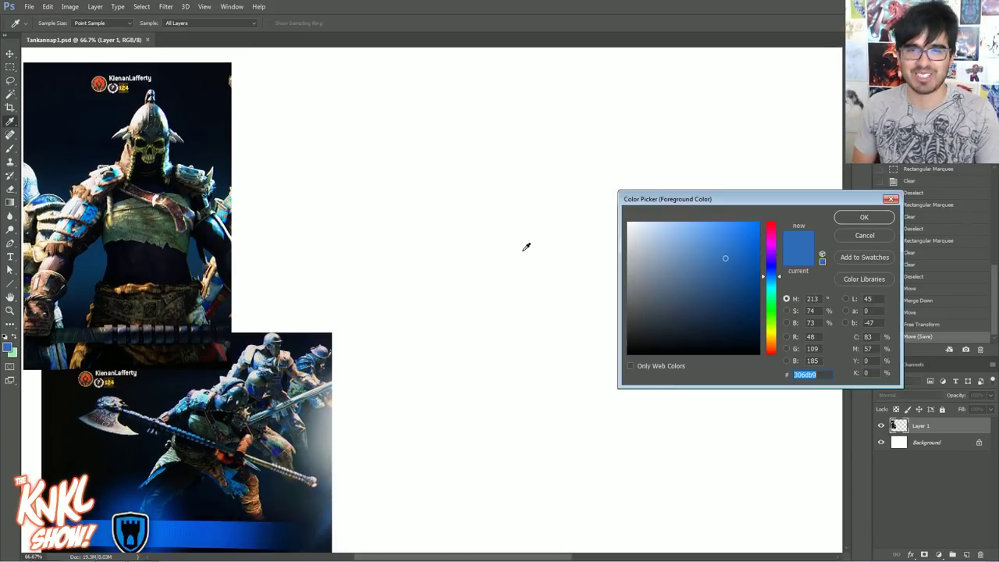
{"action": "left_click_drag", "start_coordinate": [777, 278], "coordinate": [778, 282]}
{"action": "left_click_drag", "start_coordinate": [704, 248], "coordinate": [700, 244]}
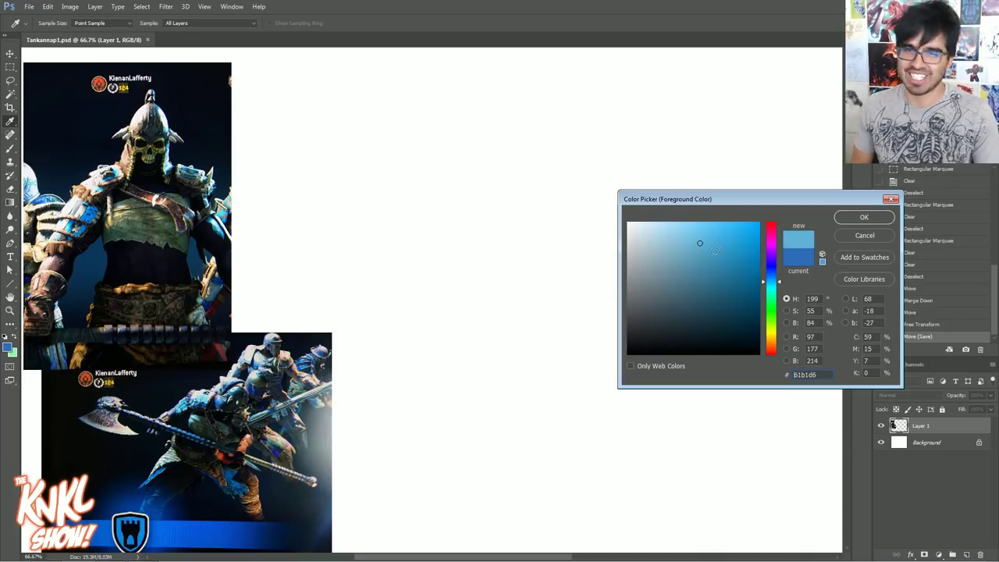
{"action": "left_click", "coordinate": [848, 217]}
Add a new normal layer above the reference images and save the document
{"action": "key", "text": "ctrl+shift+n"}
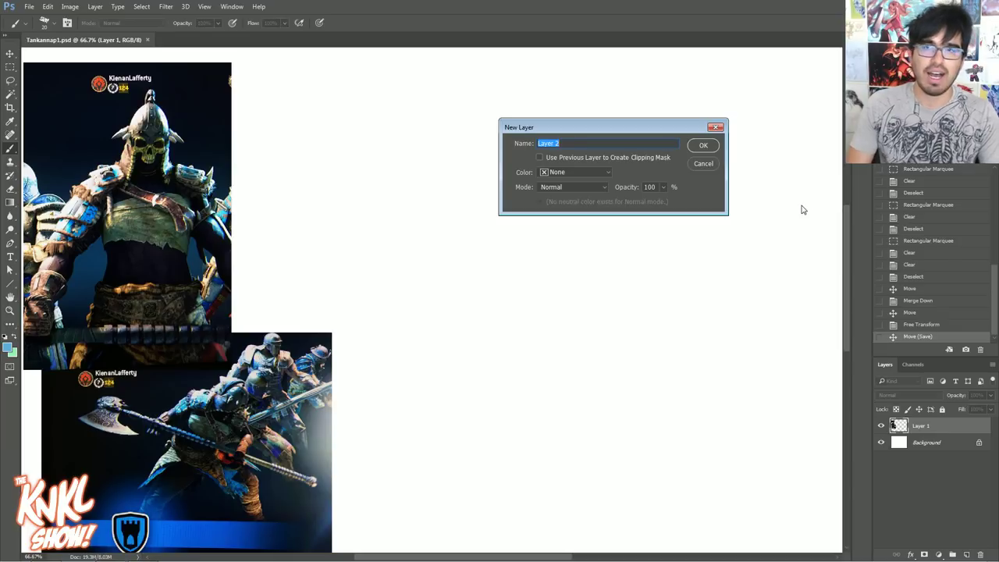
{"action": "key", "text": "Return"}
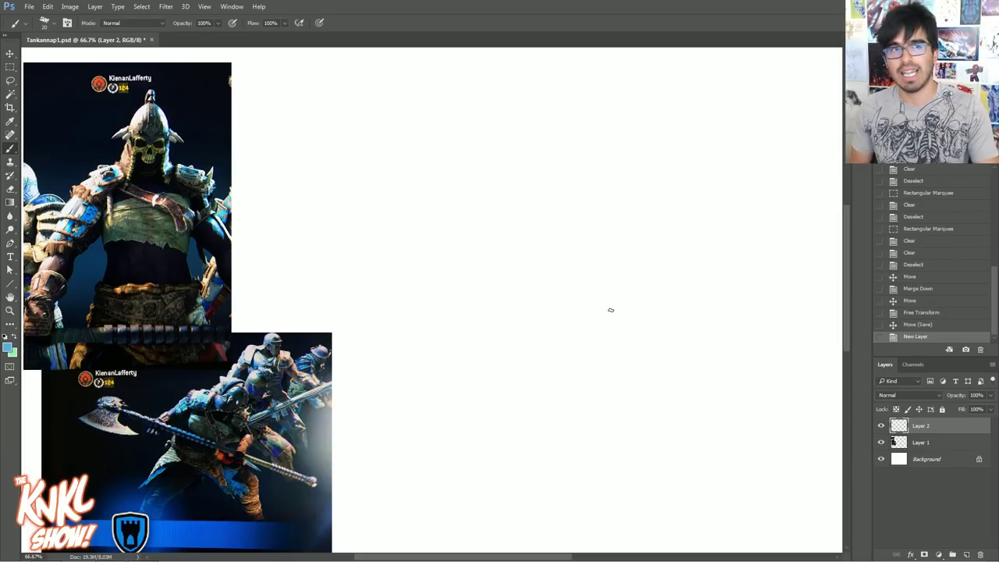
{"action": "key", "text": "ctrl+s"}
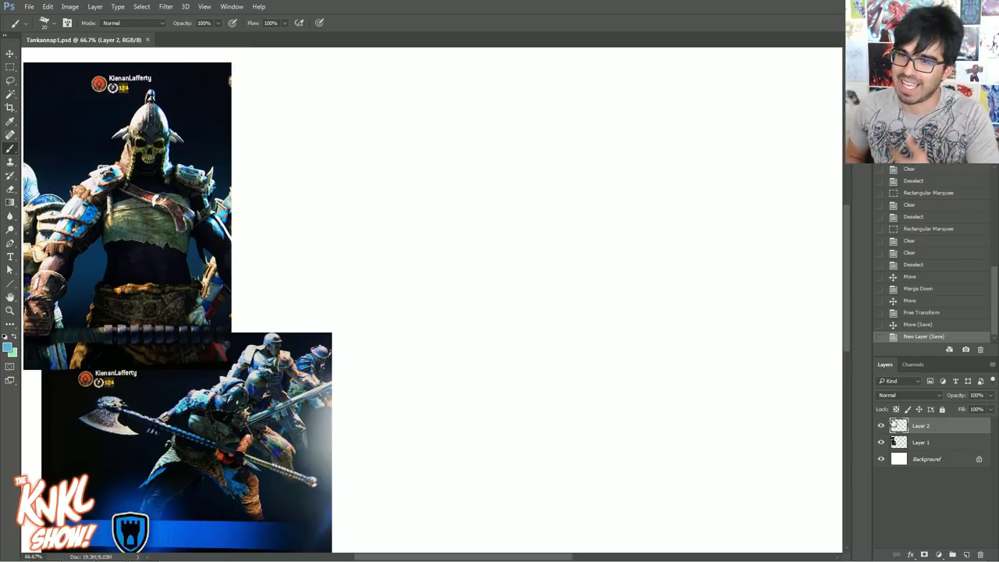
{"action": "left_click", "coordinate": [881, 442]}
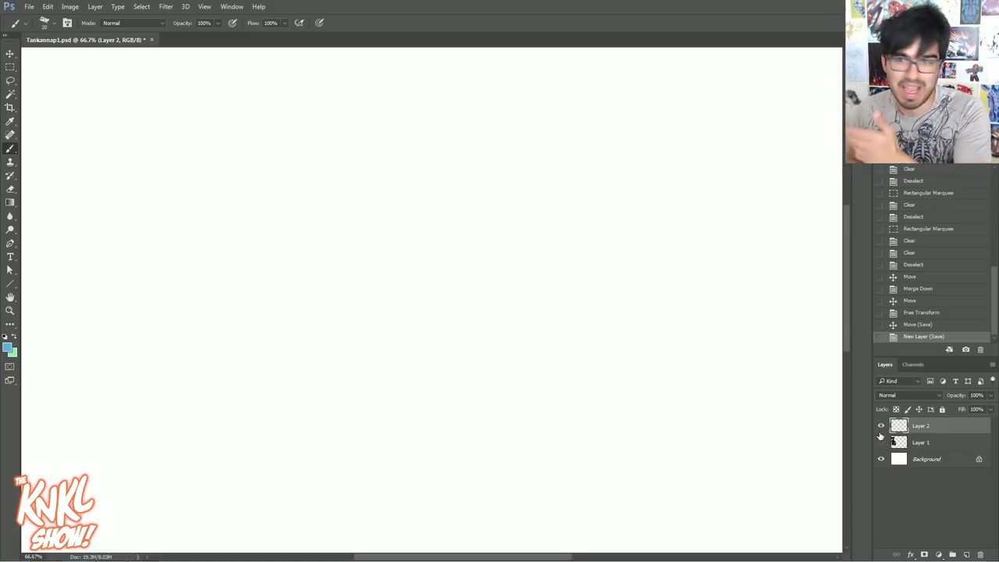
{"action": "left_click", "coordinate": [881, 442]}
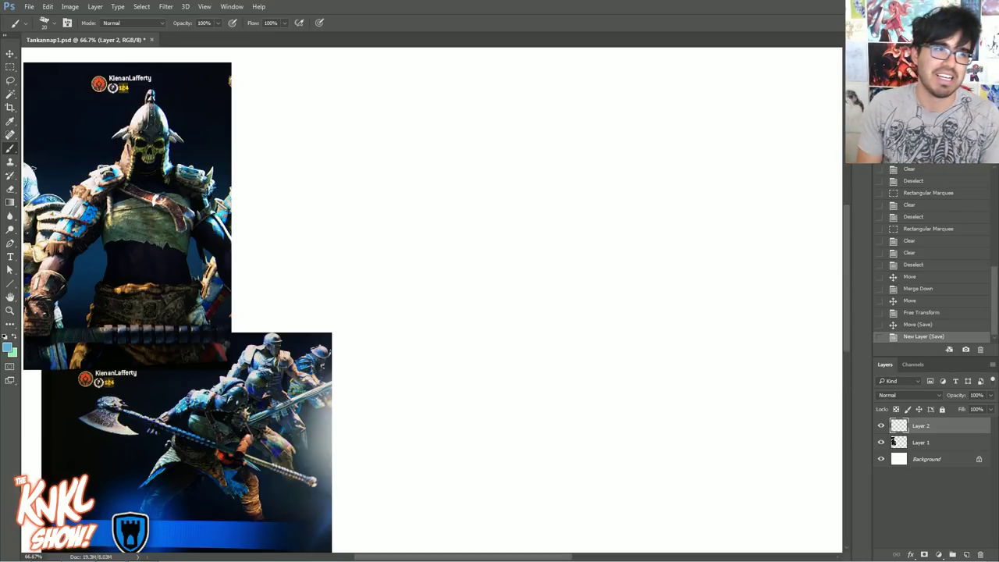
Sketch the first character's head with a smaller brush: a rounded helmet over a pointed mask with two slanted eye holes
{"action": "key", "text": "bracketleft"}
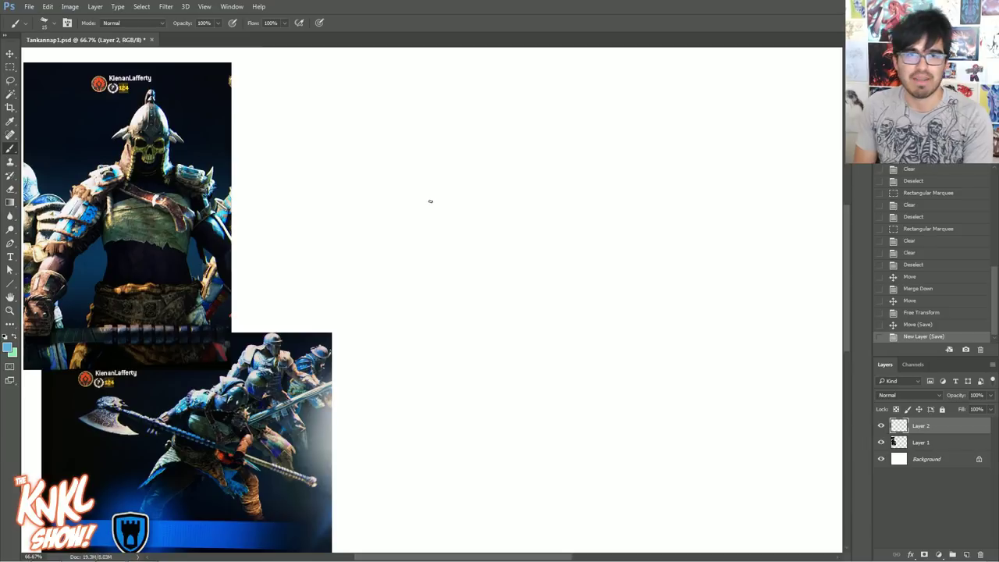
{"action": "left_click_drag", "start_coordinate": [441, 186], "coordinate": [451, 230]}
{"action": "left_click_drag", "start_coordinate": [437, 195], "coordinate": [459, 165]}
{"action": "left_click_drag", "start_coordinate": [442, 179], "coordinate": [509, 153]}
{"action": "mouse_move", "coordinate": [486, 193]}
{"action": "left_mouse_down"}
{"action": "mouse_move", "coordinate": [512, 152]}
{"action": "mouse_move", "coordinate": [493, 217]}
{"action": "left_mouse_up"}
{"action": "mouse_move", "coordinate": [521, 166]}
{"action": "left_mouse_down"}
{"action": "mouse_move", "coordinate": [492, 217]}
{"action": "mouse_move", "coordinate": [451, 248]}
{"action": "left_mouse_up"}
{"action": "left_click_drag", "start_coordinate": [443, 211], "coordinate": [466, 251]}
{"action": "left_click_drag", "start_coordinate": [492, 230], "coordinate": [469, 256]}
{"action": "mouse_move", "coordinate": [493, 197]}
{"action": "left_mouse_down"}
{"action": "mouse_move", "coordinate": [485, 228]}
{"action": "mouse_move", "coordinate": [494, 214]}
{"action": "left_mouse_up"}
{"action": "left_click_drag", "start_coordinate": [511, 187], "coordinate": [486, 174]}
{"action": "mouse_move", "coordinate": [437, 197]}
{"action": "left_mouse_down"}
{"action": "mouse_move", "coordinate": [490, 192]}
{"action": "mouse_move", "coordinate": [473, 224]}
{"action": "left_mouse_up"}
{"action": "left_click_drag", "start_coordinate": [477, 200], "coordinate": [450, 229]}
{"action": "left_click_drag", "start_coordinate": [443, 203], "coordinate": [452, 228]}
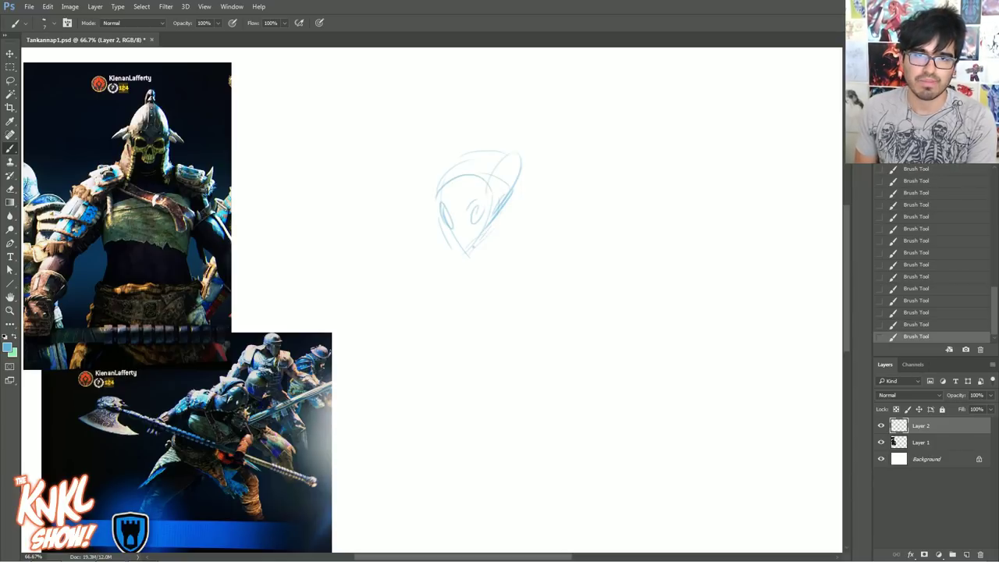
Sketch the plume on the masked character's helmet, the strands hanging behind the head and the neck lines
{"action": "mouse_move", "coordinate": [467, 153]}
{"action": "left_mouse_down"}
{"action": "mouse_move", "coordinate": [500, 114]}
{"action": "mouse_move", "coordinate": [532, 110]}
{"action": "left_mouse_up"}
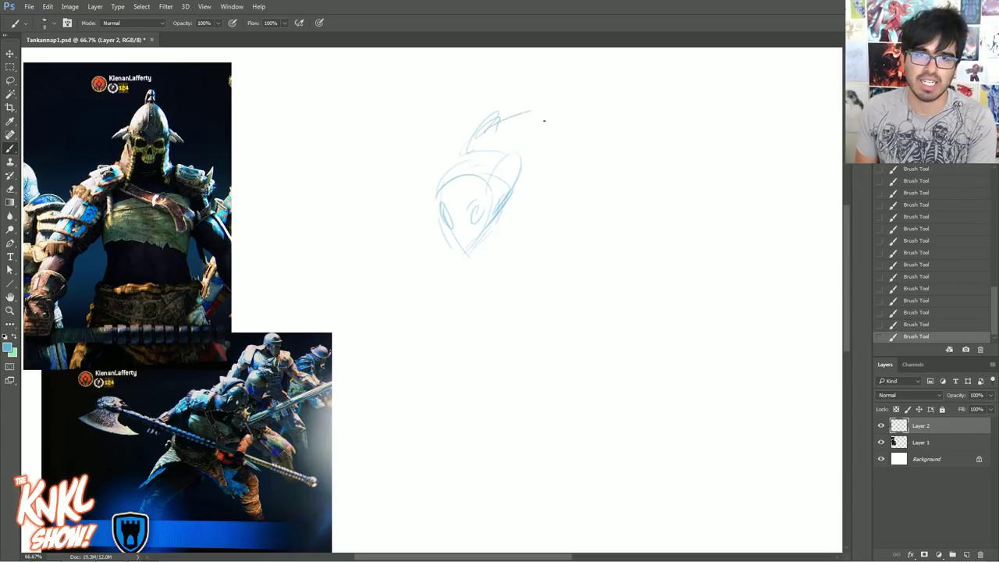
{"action": "mouse_move", "coordinate": [479, 184]}
{"action": "left_mouse_down"}
{"action": "mouse_move", "coordinate": [516, 153]}
{"action": "mouse_move", "coordinate": [442, 180]}
{"action": "mouse_move", "coordinate": [439, 191]}
{"action": "left_mouse_up"}
{"action": "mouse_move", "coordinate": [523, 206]}
{"action": "left_mouse_down"}
{"action": "mouse_move", "coordinate": [505, 184]}
{"action": "mouse_move", "coordinate": [535, 277]}
{"action": "left_mouse_up"}
{"action": "left_click_drag", "start_coordinate": [520, 180], "coordinate": [539, 278]}
{"action": "left_click_drag", "start_coordinate": [524, 196], "coordinate": [550, 275]}
{"action": "left_click_drag", "start_coordinate": [501, 227], "coordinate": [471, 277]}
{"action": "mouse_move", "coordinate": [509, 201]}
{"action": "left_mouse_down"}
{"action": "mouse_move", "coordinate": [481, 270]}
{"action": "mouse_move", "coordinate": [464, 280]}
{"action": "left_mouse_up"}
{"action": "left_click_drag", "start_coordinate": [456, 222], "coordinate": [440, 284]}
{"action": "left_click_drag", "start_coordinate": [448, 241], "coordinate": [430, 281]}
Sketch the masked character's rounded shoulders and the side of the torso below the neck
{"action": "mouse_move", "coordinate": [514, 270]}
{"action": "left_mouse_down"}
{"action": "mouse_move", "coordinate": [587, 277]}
{"action": "mouse_move", "coordinate": [563, 323]}
{"action": "mouse_move", "coordinate": [589, 294]}
{"action": "left_mouse_up"}
{"action": "mouse_move", "coordinate": [501, 275]}
{"action": "left_mouse_down"}
{"action": "mouse_move", "coordinate": [523, 256]}
{"action": "mouse_move", "coordinate": [554, 290]}
{"action": "left_mouse_up"}
{"action": "left_click_drag", "start_coordinate": [587, 270], "coordinate": [538, 337]}
{"action": "mouse_move", "coordinate": [456, 251]}
{"action": "left_mouse_down"}
{"action": "mouse_move", "coordinate": [407, 293]}
{"action": "mouse_move", "coordinate": [398, 319]}
{"action": "left_mouse_up"}
{"action": "mouse_move", "coordinate": [428, 267]}
{"action": "left_mouse_down"}
{"action": "mouse_move", "coordinate": [409, 340]}
{"action": "mouse_move", "coordinate": [442, 298]}
{"action": "left_mouse_up"}
{"action": "left_click_drag", "start_coordinate": [562, 275], "coordinate": [506, 345]}
{"action": "left_click_drag", "start_coordinate": [531, 303], "coordinate": [500, 385]}
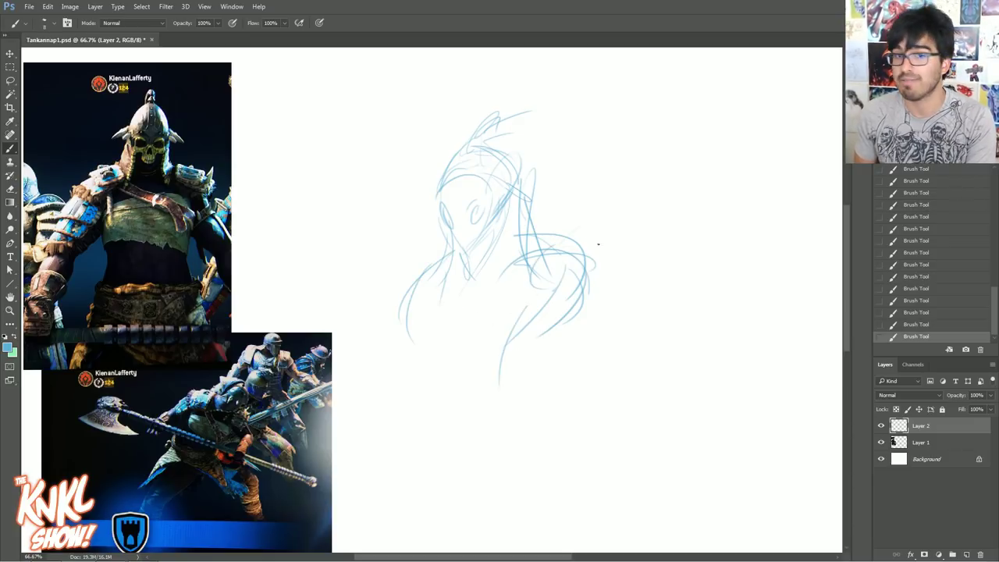
Rough in a second character's oval head and neck beside the masked character
{"action": "mouse_move", "coordinate": [557, 287]}
{"action": "left_mouse_down"}
{"action": "mouse_move", "coordinate": [540, 330]}
{"action": "mouse_move", "coordinate": [582, 269]}
{"action": "mouse_move", "coordinate": [602, 200]}
{"action": "mouse_move", "coordinate": [579, 228]}
{"action": "left_mouse_up"}
{"action": "mouse_move", "coordinate": [609, 163]}
{"action": "left_mouse_down"}
{"action": "mouse_move", "coordinate": [653, 184]}
{"action": "mouse_move", "coordinate": [625, 254]}
{"action": "left_mouse_up"}
{"action": "mouse_move", "coordinate": [582, 216]}
{"action": "left_mouse_down"}
{"action": "mouse_move", "coordinate": [630, 271]}
{"action": "mouse_move", "coordinate": [644, 192]}
{"action": "mouse_move", "coordinate": [599, 165]}
{"action": "mouse_move", "coordinate": [612, 261]}
{"action": "left_mouse_up"}
{"action": "mouse_move", "coordinate": [589, 214]}
{"action": "left_mouse_down"}
{"action": "mouse_move", "coordinate": [603, 254]}
{"action": "mouse_move", "coordinate": [634, 270]}
{"action": "left_mouse_up"}
{"action": "mouse_move", "coordinate": [634, 267]}
{"action": "left_mouse_down"}
{"action": "mouse_move", "coordinate": [649, 245]}
{"action": "mouse_move", "coordinate": [660, 173]}
{"action": "mouse_move", "coordinate": [572, 187]}
{"action": "mouse_move", "coordinate": [589, 270]}
{"action": "left_mouse_up"}
{"action": "mouse_move", "coordinate": [576, 212]}
{"action": "left_mouse_down"}
{"action": "mouse_move", "coordinate": [590, 234]}
{"action": "mouse_move", "coordinate": [566, 189]}
{"action": "left_mouse_up"}
{"action": "left_click_drag", "start_coordinate": [584, 269], "coordinate": [600, 198]}
{"action": "mouse_move", "coordinate": [606, 196]}
{"action": "left_mouse_down"}
{"action": "mouse_move", "coordinate": [625, 304]}
{"action": "mouse_move", "coordinate": [646, 267]}
{"action": "mouse_move", "coordinate": [658, 285]}
{"action": "mouse_move", "coordinate": [630, 287]}
{"action": "mouse_move", "coordinate": [646, 296]}
{"action": "mouse_move", "coordinate": [596, 267]}
{"action": "mouse_move", "coordinate": [648, 283]}
{"action": "left_mouse_up"}
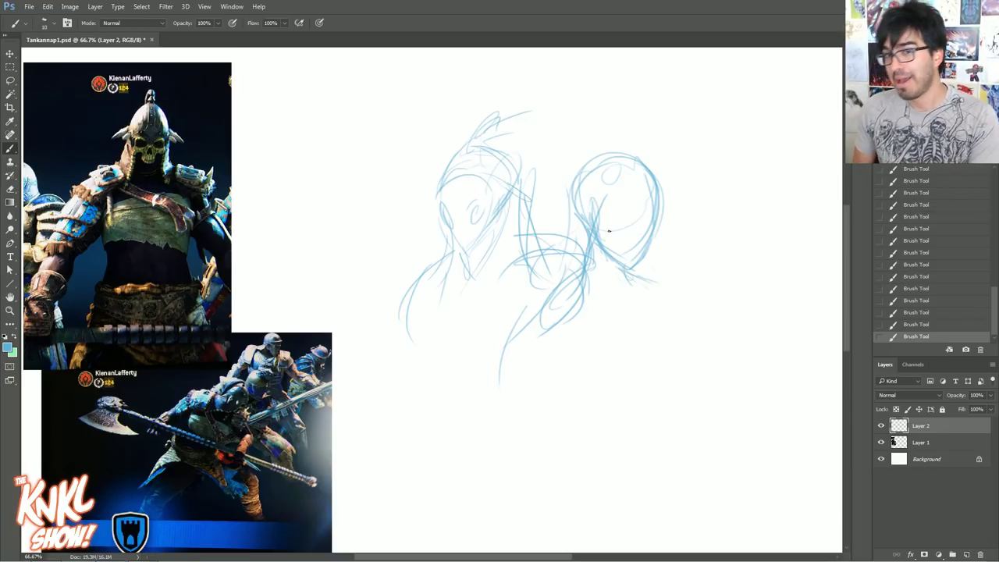
Sketch the second character's shoulders and upper arms, enlarging the brush for the outer arm
{"action": "mouse_move", "coordinate": [581, 271]}
{"action": "left_mouse_down"}
{"action": "mouse_move", "coordinate": [524, 321]}
{"action": "mouse_move", "coordinate": [538, 340]}
{"action": "left_mouse_up"}
{"action": "mouse_move", "coordinate": [636, 274]}
{"action": "left_mouse_down"}
{"action": "mouse_move", "coordinate": [663, 286]}
{"action": "mouse_move", "coordinate": [684, 320]}
{"action": "mouse_move", "coordinate": [680, 309]}
{"action": "left_mouse_up"}
{"action": "mouse_move", "coordinate": [542, 310]}
{"action": "left_mouse_down"}
{"action": "mouse_move", "coordinate": [572, 374]}
{"action": "mouse_move", "coordinate": [583, 340]}
{"action": "mouse_move", "coordinate": [549, 298]}
{"action": "left_mouse_up"}
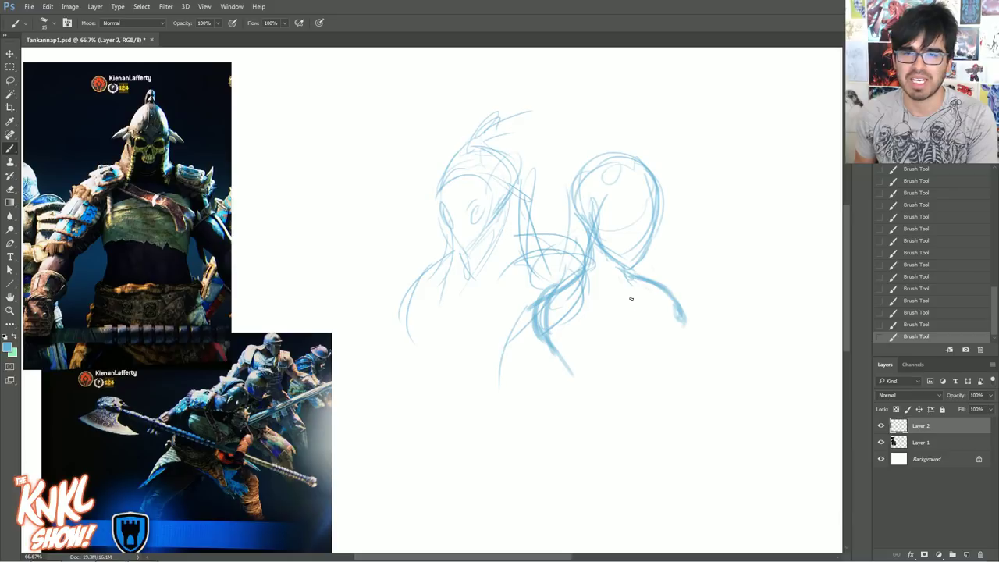
{"action": "mouse_move", "coordinate": [650, 301]}
{"action": "left_mouse_down"}
{"action": "mouse_move", "coordinate": [673, 322]}
{"action": "mouse_move", "coordinate": [661, 316]}
{"action": "mouse_move", "coordinate": [688, 348]}
{"action": "mouse_move", "coordinate": [676, 377]}
{"action": "left_mouse_up"}
{"action": "key", "text": "bracketright"}
{"action": "key", "text": "bracketright"}
{"action": "mouse_move", "coordinate": [686, 342]}
{"action": "left_mouse_down"}
{"action": "mouse_move", "coordinate": [672, 371]}
{"action": "mouse_move", "coordinate": [681, 375]}
{"action": "left_mouse_up"}
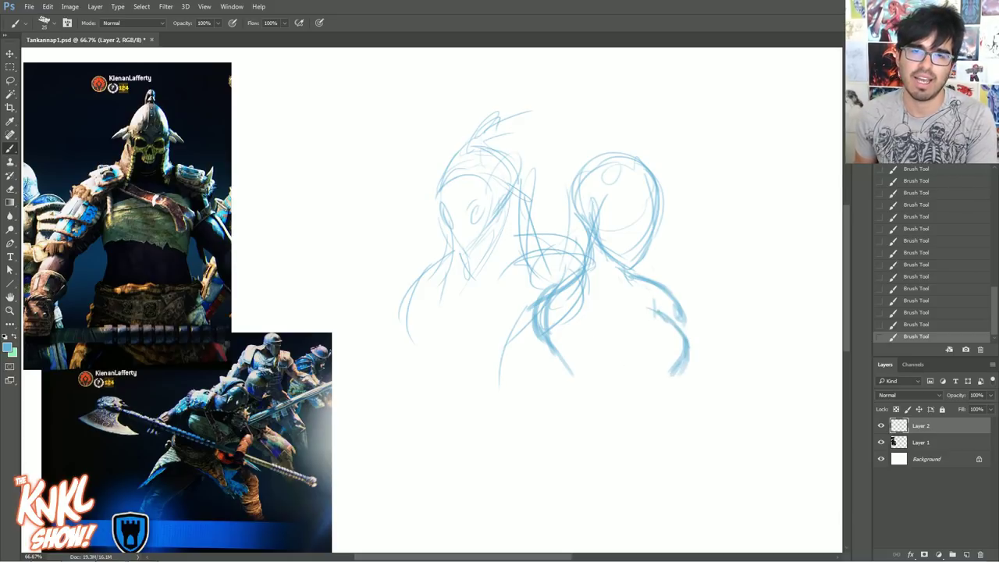
Build up a thick band across the second character's chest with layered strokes and short folds beneath it
{"action": "mouse_move", "coordinate": [614, 315]}
{"action": "left_mouse_down"}
{"action": "mouse_move", "coordinate": [648, 355]}
{"action": "mouse_move", "coordinate": [647, 326]}
{"action": "mouse_move", "coordinate": [687, 351]}
{"action": "left_mouse_up"}
{"action": "left_click_drag", "start_coordinate": [646, 317], "coordinate": [690, 347]}
{"action": "mouse_move", "coordinate": [586, 302]}
{"action": "left_mouse_down"}
{"action": "mouse_move", "coordinate": [670, 334]}
{"action": "mouse_move", "coordinate": [595, 348]}
{"action": "left_mouse_up"}
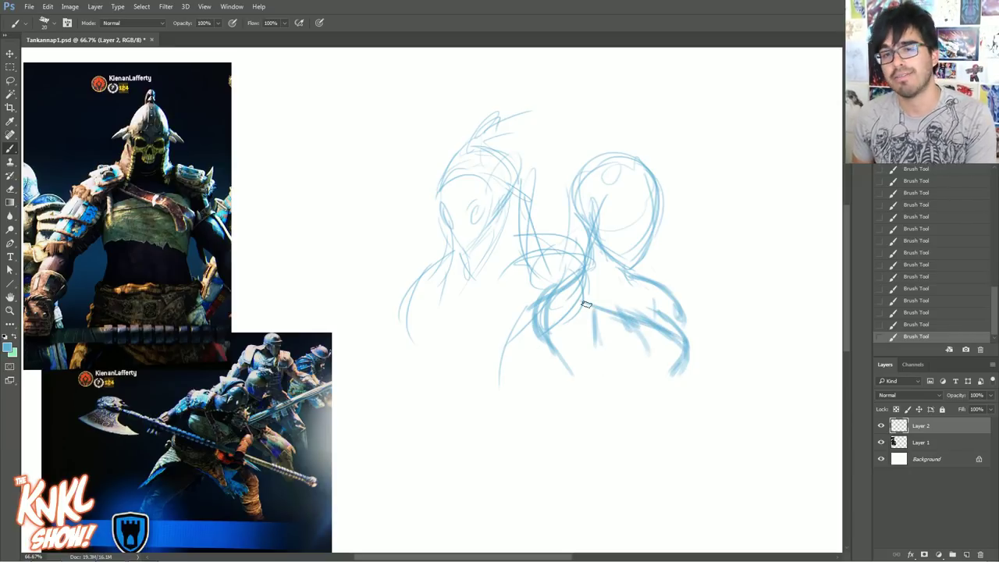
{"action": "mouse_move", "coordinate": [595, 301]}
{"action": "left_mouse_down"}
{"action": "mouse_move", "coordinate": [581, 319]}
{"action": "mouse_move", "coordinate": [618, 337]}
{"action": "mouse_move", "coordinate": [670, 328]}
{"action": "mouse_move", "coordinate": [685, 348]}
{"action": "left_mouse_up"}
{"action": "mouse_move", "coordinate": [637, 320]}
{"action": "left_mouse_down"}
{"action": "mouse_move", "coordinate": [686, 341]}
{"action": "mouse_move", "coordinate": [681, 333]}
{"action": "left_mouse_up"}
{"action": "left_click_drag", "start_coordinate": [588, 317], "coordinate": [663, 331]}
{"action": "left_click_drag", "start_coordinate": [617, 318], "coordinate": [660, 328]}
{"action": "left_click_drag", "start_coordinate": [637, 323], "coordinate": [657, 328]}
{"action": "left_click_drag", "start_coordinate": [595, 317], "coordinate": [640, 323]}
{"action": "left_click_drag", "start_coordinate": [617, 319], "coordinate": [664, 328]}
{"action": "left_click_drag", "start_coordinate": [640, 321], "coordinate": [684, 336]}
{"action": "left_click_drag", "start_coordinate": [596, 319], "coordinate": [627, 324]}
{"action": "mouse_move", "coordinate": [616, 320]}
{"action": "left_mouse_down"}
{"action": "mouse_move", "coordinate": [683, 324]}
{"action": "mouse_move", "coordinate": [686, 334]}
{"action": "mouse_move", "coordinate": [625, 321]}
{"action": "left_mouse_up"}
{"action": "key", "text": "bracketright"}
{"action": "key", "text": "bracketright"}
{"action": "key", "text": "bracketleft"}
{"action": "key", "text": "bracketleft"}
Sketch long hair falling down both sides of the second character's face, with a parted fringe
{"action": "left_click_drag", "start_coordinate": [654, 236], "coordinate": [673, 291]}
{"action": "left_click_drag", "start_coordinate": [657, 216], "coordinate": [689, 318]}
{"action": "left_click_drag", "start_coordinate": [661, 197], "coordinate": [677, 278]}
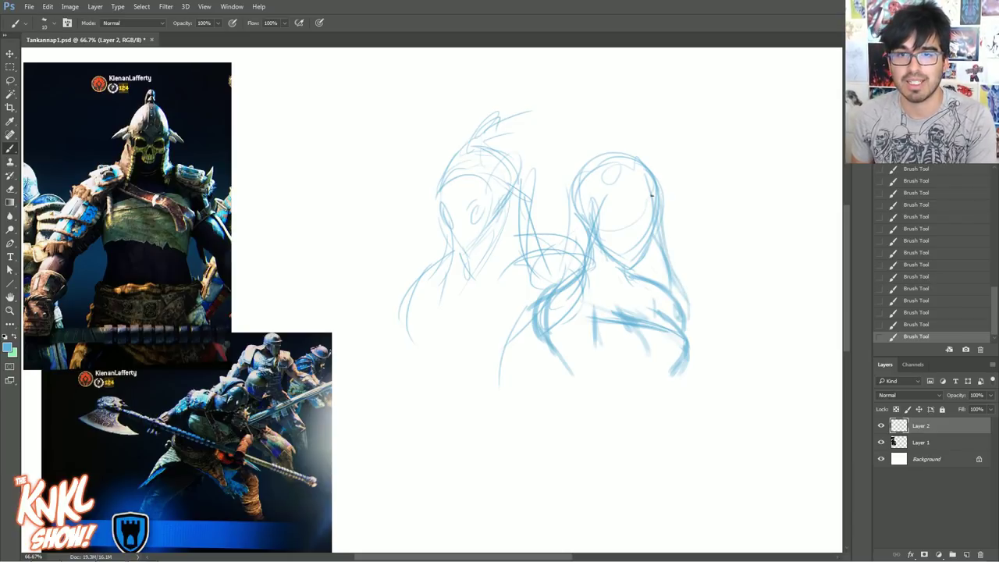
{"action": "mouse_move", "coordinate": [623, 205]}
{"action": "left_mouse_down"}
{"action": "mouse_move", "coordinate": [646, 195]}
{"action": "mouse_move", "coordinate": [610, 208]}
{"action": "left_mouse_up"}
{"action": "left_click_drag", "start_coordinate": [620, 167], "coordinate": [602, 209]}
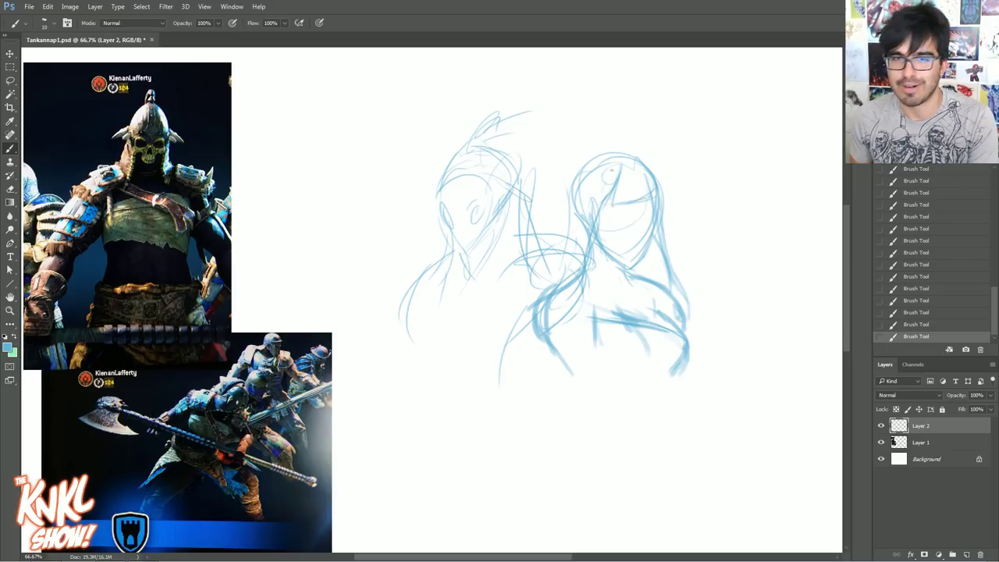
{"action": "left_click_drag", "start_coordinate": [613, 168], "coordinate": [573, 281]}
{"action": "left_click_drag", "start_coordinate": [574, 184], "coordinate": [577, 240]}
{"action": "left_click_drag", "start_coordinate": [601, 203], "coordinate": [592, 270]}
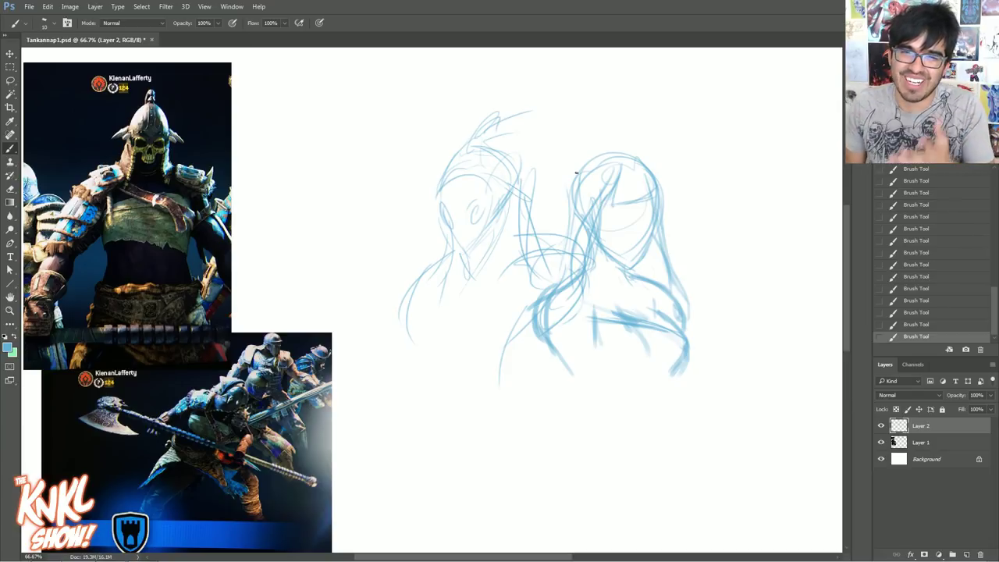
Outline the crown of the second character's hair and extend the outer strands toward the shoulders
{"action": "mouse_move", "coordinate": [566, 210]}
{"action": "left_mouse_down"}
{"action": "mouse_move", "coordinate": [599, 150]}
{"action": "mouse_move", "coordinate": [662, 183]}
{"action": "mouse_move", "coordinate": [662, 198]}
{"action": "left_mouse_up"}
{"action": "mouse_move", "coordinate": [620, 144]}
{"action": "left_mouse_down"}
{"action": "mouse_move", "coordinate": [663, 190]}
{"action": "mouse_move", "coordinate": [592, 156]}
{"action": "left_mouse_up"}
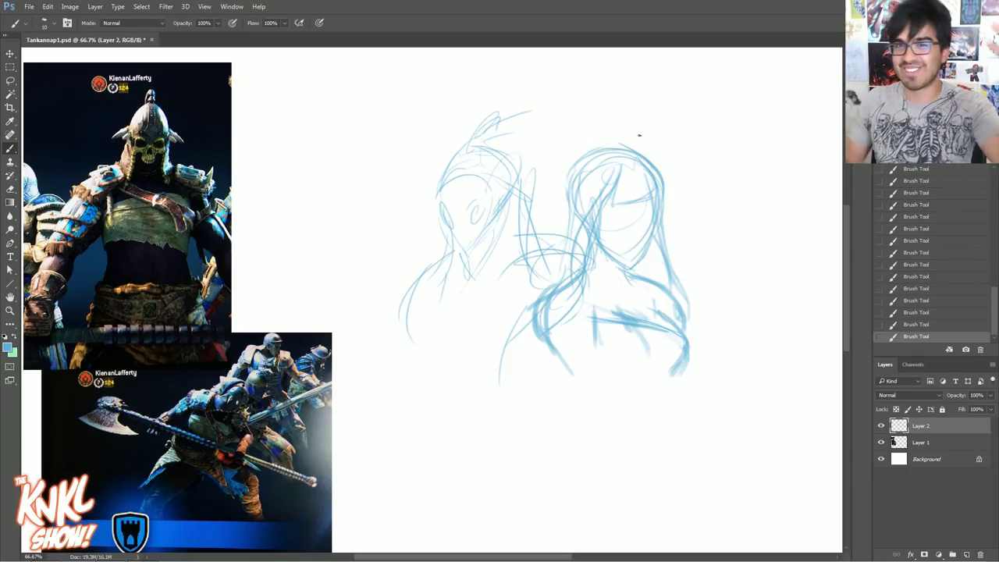
{"action": "left_click_drag", "start_coordinate": [567, 191], "coordinate": [558, 282]}
{"action": "left_click_drag", "start_coordinate": [660, 246], "coordinate": [669, 275]}
{"action": "key", "text": "bracketleft"}
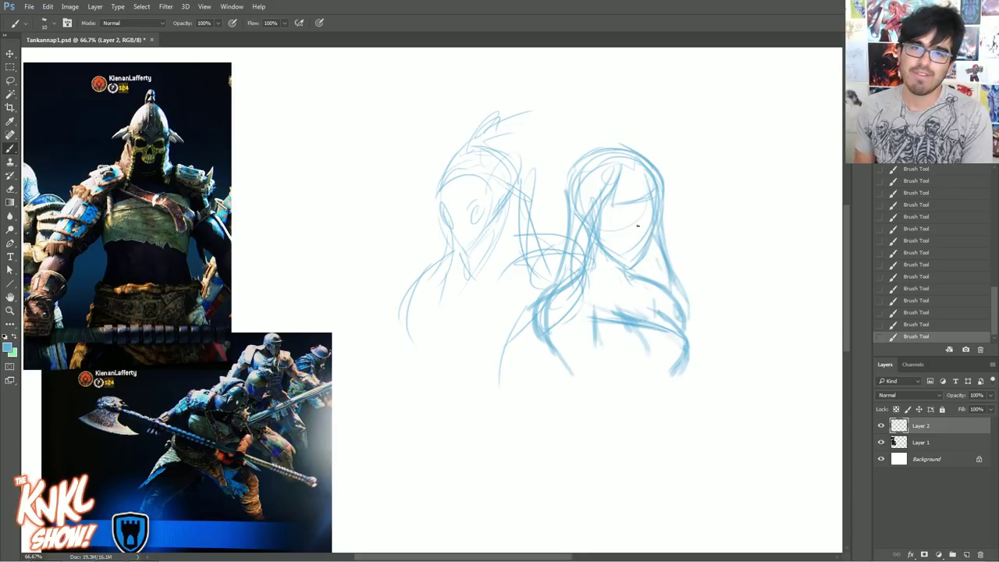
Clean up the second character's face with the eraser and sketch the eyes and angled brows
{"action": "key", "text": "e"}
{"action": "mouse_move", "coordinate": [616, 245]}
{"action": "left_mouse_down"}
{"action": "mouse_move", "coordinate": [635, 238]}
{"action": "mouse_move", "coordinate": [643, 212]}
{"action": "mouse_move", "coordinate": [646, 221]}
{"action": "mouse_move", "coordinate": [640, 212]}
{"action": "mouse_move", "coordinate": [600, 228]}
{"action": "mouse_move", "coordinate": [617, 219]}
{"action": "left_mouse_up"}
{"action": "key", "text": "b"}
{"action": "left_click_drag", "start_coordinate": [604, 219], "coordinate": [617, 211]}
{"action": "mouse_move", "coordinate": [595, 203]}
{"action": "left_mouse_down"}
{"action": "mouse_move", "coordinate": [624, 216]}
{"action": "mouse_move", "coordinate": [613, 209]}
{"action": "left_mouse_up"}
{"action": "left_click_drag", "start_coordinate": [601, 209], "coordinate": [645, 219]}
{"action": "left_click_drag", "start_coordinate": [644, 211], "coordinate": [652, 208]}
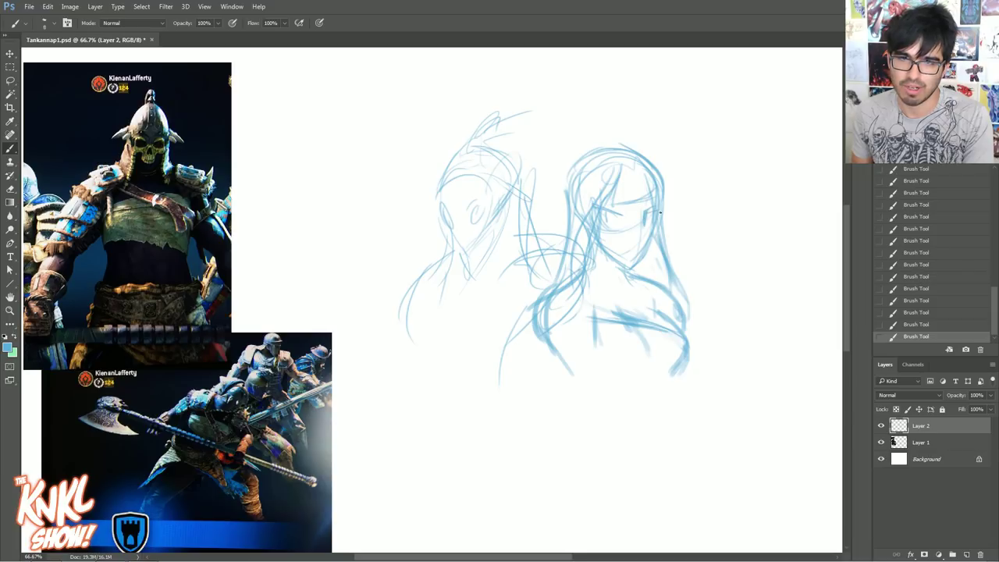
{"action": "left_click_drag", "start_coordinate": [590, 209], "coordinate": [619, 202]}
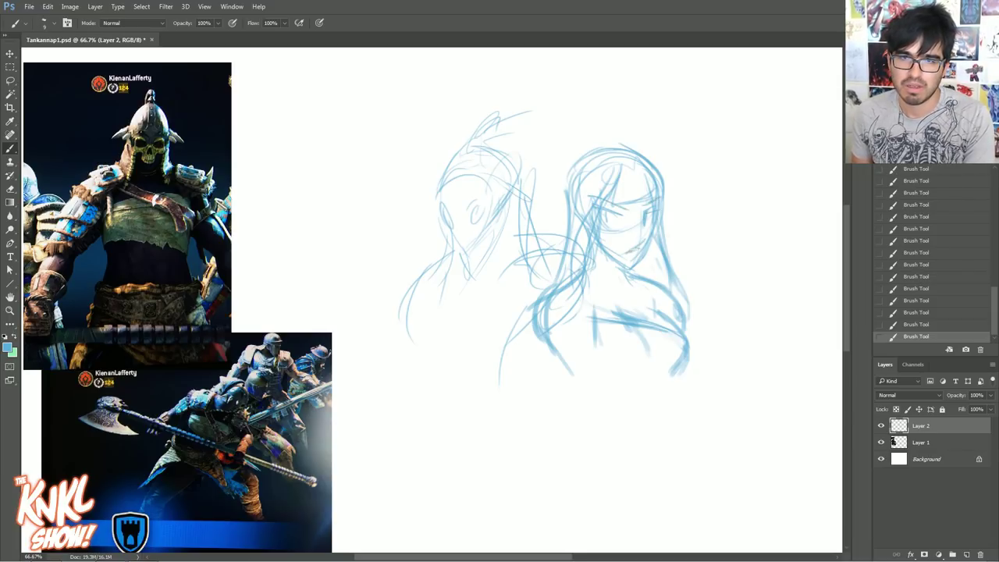
Define the second character's mouth, jaw and chin, and strengthen the neck lines
{"action": "left_click_drag", "start_coordinate": [654, 237], "coordinate": [631, 271]}
{"action": "left_click_drag", "start_coordinate": [597, 248], "coordinate": [618, 265]}
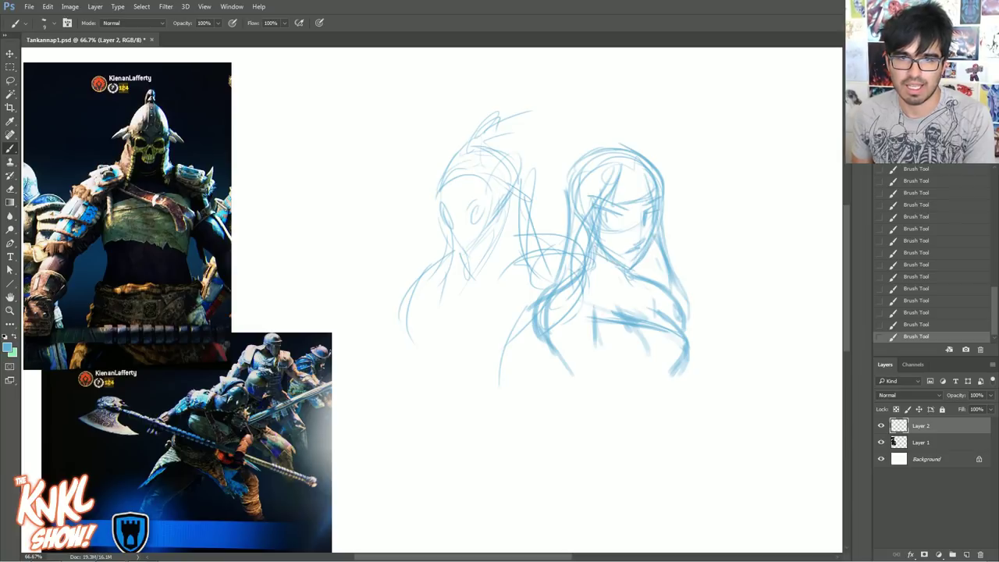
{"action": "mouse_move", "coordinate": [661, 201]}
{"action": "left_mouse_down"}
{"action": "mouse_move", "coordinate": [651, 248]}
{"action": "mouse_move", "coordinate": [624, 284]}
{"action": "left_mouse_up"}
{"action": "key", "text": "bracketright"}
{"action": "left_click_drag", "start_coordinate": [586, 248], "coordinate": [581, 270]}
{"action": "mouse_move", "coordinate": [588, 224]}
{"action": "left_mouse_down"}
{"action": "mouse_move", "coordinate": [580, 261]}
{"action": "mouse_move", "coordinate": [670, 284]}
{"action": "left_mouse_up"}
Reinforce the second character's shoulders and arms with heavier strokes on both sides
{"action": "left_click_drag", "start_coordinate": [565, 283], "coordinate": [547, 349]}
{"action": "left_click_drag", "start_coordinate": [533, 306], "coordinate": [546, 360]}
{"action": "left_click_drag", "start_coordinate": [525, 317], "coordinate": [551, 383]}
{"action": "mouse_move", "coordinate": [537, 339]}
{"action": "left_mouse_down"}
{"action": "mouse_move", "coordinate": [552, 381]}
{"action": "mouse_move", "coordinate": [584, 348]}
{"action": "mouse_move", "coordinate": [579, 337]}
{"action": "left_mouse_up"}
{"action": "key", "text": "]"}
{"action": "left_click_drag", "start_coordinate": [681, 322], "coordinate": [705, 361]}
{"action": "left_click_drag", "start_coordinate": [677, 300], "coordinate": [697, 340]}
{"action": "left_click_drag", "start_coordinate": [652, 290], "coordinate": [694, 325]}
Erase stray lines around the second character's neck, then restate the chin and darken the eye
{"action": "key", "text": "["}
{"action": "key", "text": "["}
{"action": "key", "text": "e"}
{"action": "mouse_move", "coordinate": [582, 267]}
{"action": "left_mouse_down"}
{"action": "mouse_move", "coordinate": [628, 288]}
{"action": "mouse_move", "coordinate": [656, 280]}
{"action": "left_mouse_up"}
{"action": "key", "text": "]"}
{"action": "left_click_drag", "start_coordinate": [607, 265], "coordinate": [633, 275]}
{"action": "left_click_drag", "start_coordinate": [605, 254], "coordinate": [626, 271]}
{"action": "left_click_drag", "start_coordinate": [643, 242], "coordinate": [627, 255]}
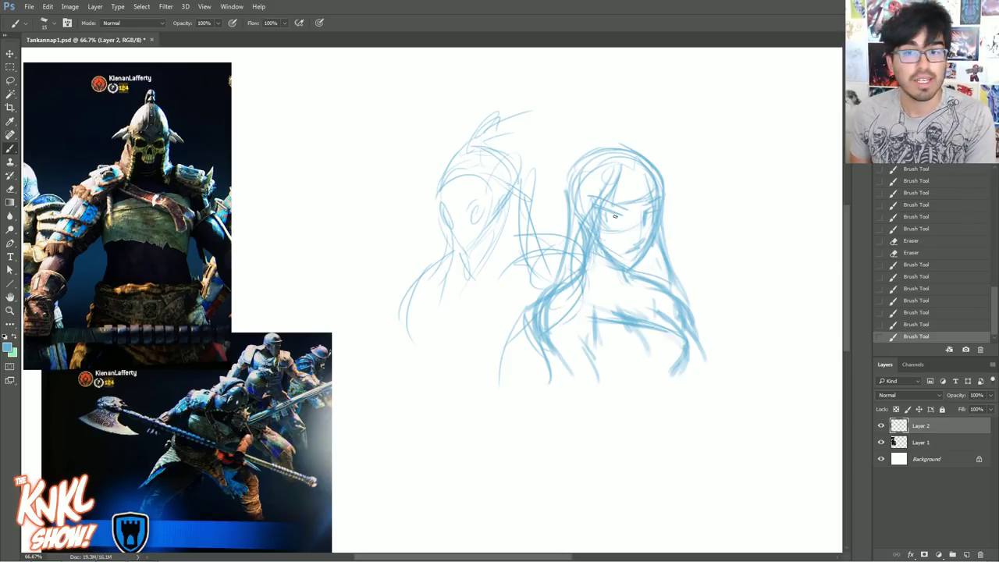
{"action": "left_click_drag", "start_coordinate": [609, 220], "coordinate": [608, 221]}
{"action": "left_click_drag", "start_coordinate": [606, 207], "coordinate": [608, 221]}
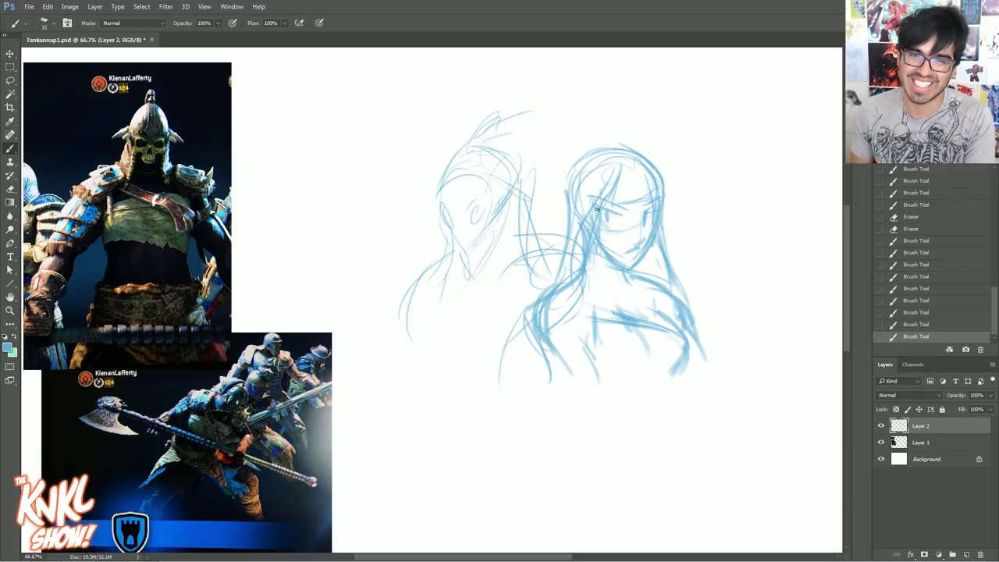
Reinforce the masked character's helmet outline and draw a larger plume sweeping down behind the head
{"action": "key", "text": "["}
{"action": "mouse_move", "coordinate": [489, 144]}
{"action": "left_mouse_down"}
{"action": "mouse_move", "coordinate": [520, 168]}
{"action": "mouse_move", "coordinate": [527, 200]}
{"action": "left_mouse_up"}
{"action": "left_click_drag", "start_coordinate": [516, 152], "coordinate": [532, 200]}
{"action": "mouse_move", "coordinate": [492, 144]}
{"action": "left_mouse_down"}
{"action": "mouse_move", "coordinate": [532, 191]}
{"action": "mouse_move", "coordinate": [506, 148]}
{"action": "mouse_move", "coordinate": [482, 139]}
{"action": "left_mouse_up"}
{"action": "mouse_move", "coordinate": [479, 128]}
{"action": "left_mouse_down"}
{"action": "mouse_move", "coordinate": [492, 144]}
{"action": "mouse_move", "coordinate": [466, 147]}
{"action": "mouse_move", "coordinate": [487, 138]}
{"action": "mouse_move", "coordinate": [504, 95]}
{"action": "mouse_move", "coordinate": [534, 129]}
{"action": "mouse_move", "coordinate": [536, 160]}
{"action": "left_mouse_up"}
{"action": "key", "text": "]"}
{"action": "left_click_drag", "start_coordinate": [524, 109], "coordinate": [537, 190]}
{"action": "key", "text": "bracketright"}
Strengthen the pointed mask's outline and darken its eye holes, varying the brush size
{"action": "mouse_move", "coordinate": [547, 208]}
{"action": "left_mouse_down"}
{"action": "mouse_move", "coordinate": [524, 125]}
{"action": "mouse_move", "coordinate": [492, 140]}
{"action": "mouse_move", "coordinate": [513, 157]}
{"action": "mouse_move", "coordinate": [498, 127]}
{"action": "mouse_move", "coordinate": [514, 110]}
{"action": "mouse_move", "coordinate": [522, 132]}
{"action": "mouse_move", "coordinate": [492, 209]}
{"action": "mouse_move", "coordinate": [459, 196]}
{"action": "mouse_move", "coordinate": [461, 166]}
{"action": "mouse_move", "coordinate": [444, 202]}
{"action": "mouse_move", "coordinate": [448, 249]}
{"action": "mouse_move", "coordinate": [473, 264]}
{"action": "left_mouse_up"}
{"action": "left_click_drag", "start_coordinate": [495, 220], "coordinate": [468, 252]}
{"action": "left_click_drag", "start_coordinate": [498, 199], "coordinate": [468, 260]}
{"action": "key", "text": "bracketleft"}
{"action": "mouse_move", "coordinate": [482, 217]}
{"action": "left_mouse_down"}
{"action": "mouse_move", "coordinate": [446, 213]}
{"action": "mouse_move", "coordinate": [457, 232]}
{"action": "mouse_move", "coordinate": [496, 234]}
{"action": "mouse_move", "coordinate": [468, 258]}
{"action": "left_mouse_up"}
{"action": "key", "text": "bracketright"}
{"action": "key", "text": "bracketleft"}
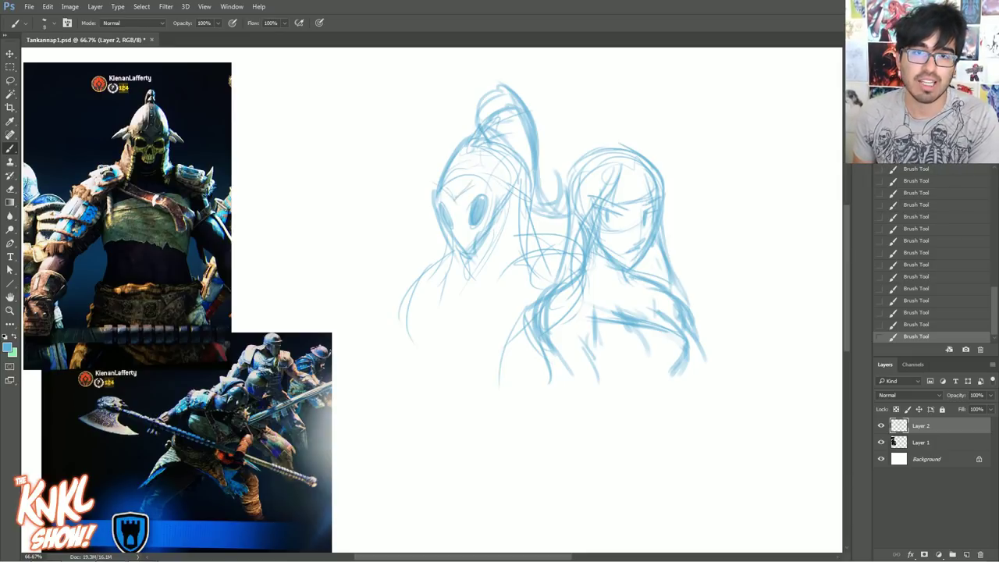
Move the two-character sketch next to the reference images and scale it down to about 68%
{"action": "key", "text": "v"}
{"action": "mouse_move", "coordinate": [602, 343]}
{"action": "left_mouse_down"}
{"action": "mouse_move", "coordinate": [557, 321]}
{"action": "mouse_move", "coordinate": [486, 312]}
{"action": "left_mouse_up"}
{"action": "key", "text": "ctrl+t"}
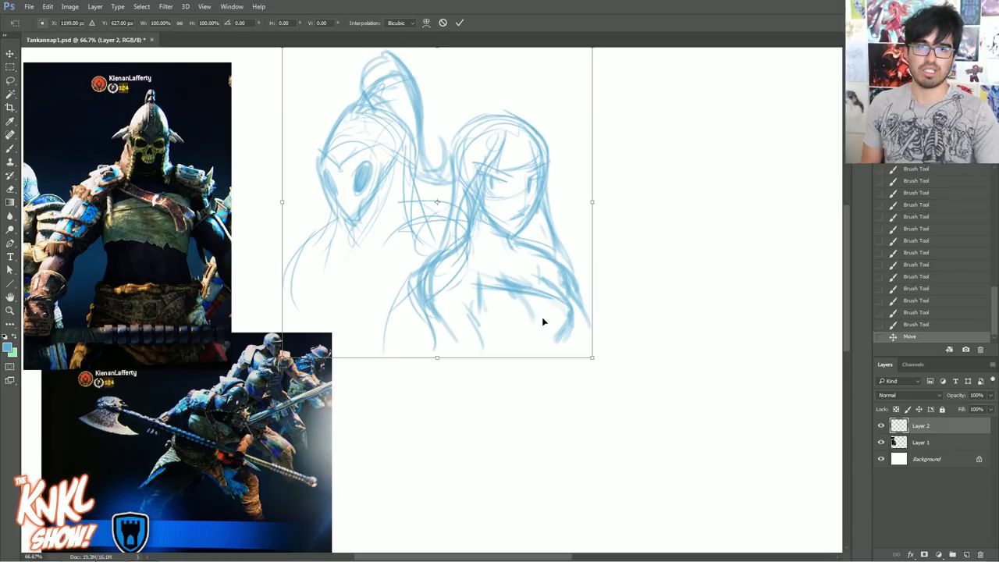
{"action": "left_click_drag", "start_coordinate": [593, 358], "coordinate": [484, 270]}
{"action": "left_click_drag", "start_coordinate": [455, 201], "coordinate": [444, 244]}
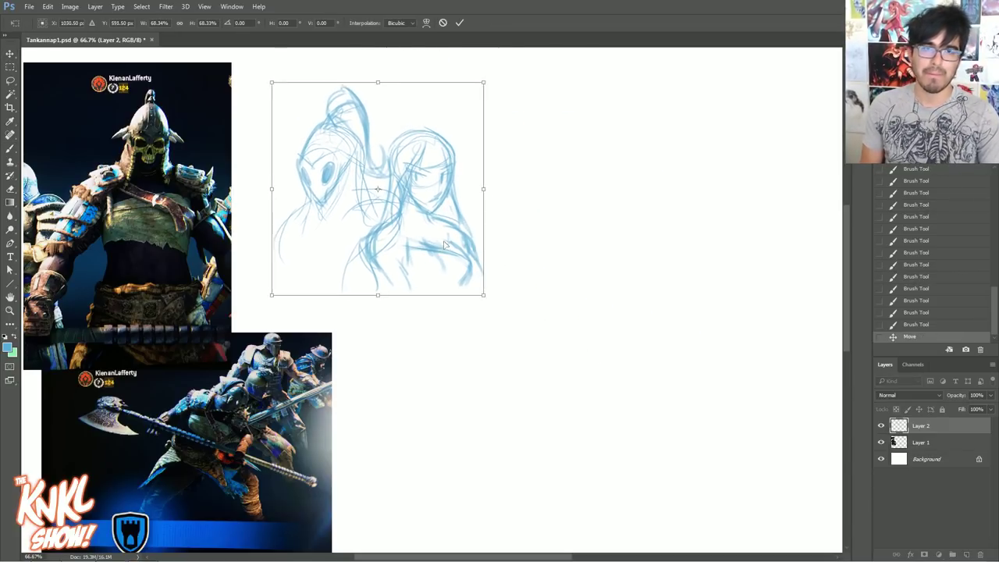
{"action": "key", "text": "Return"}
Add another layer and sketch a tiny pointed head in the empty area beside the two-character sketch
{"action": "key", "text": "ctrl+shift+n"}
{"action": "key", "text": "Return"}
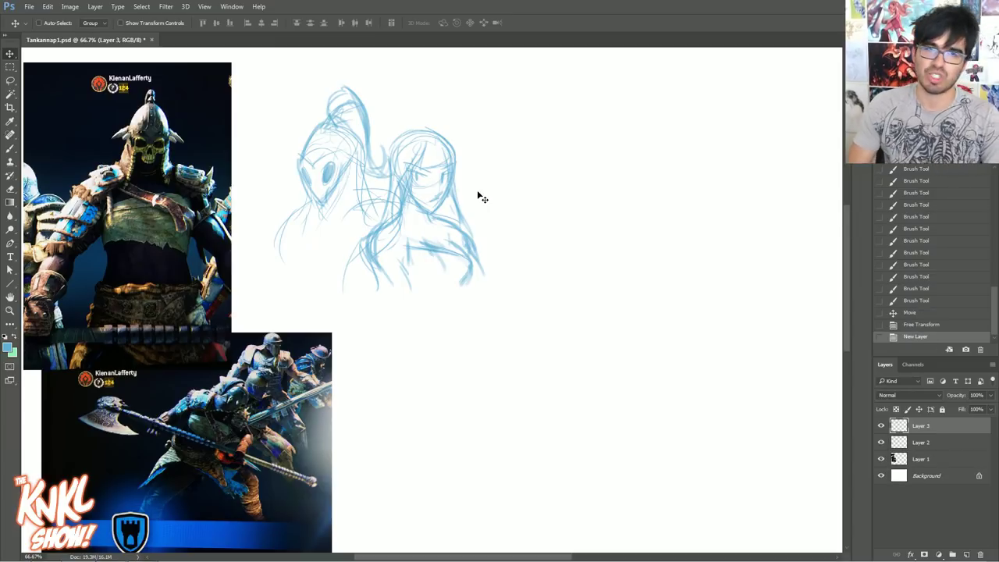
{"action": "key", "text": "b"}
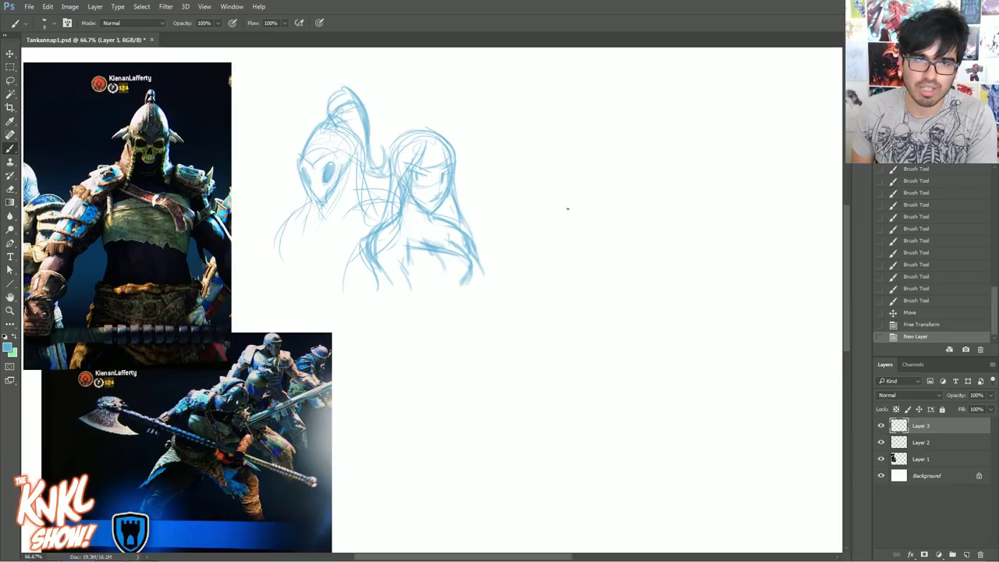
{"action": "mouse_move", "coordinate": [572, 206]}
{"action": "left_mouse_down"}
{"action": "mouse_move", "coordinate": [567, 195]}
{"action": "mouse_move", "coordinate": [577, 203]}
{"action": "left_mouse_up"}
{"action": "mouse_move", "coordinate": [567, 199]}
{"action": "left_mouse_down"}
{"action": "mouse_move", "coordinate": [572, 208]}
{"action": "mouse_move", "coordinate": [531, 217]}
{"action": "mouse_move", "coordinate": [572, 171]}
{"action": "left_mouse_up"}
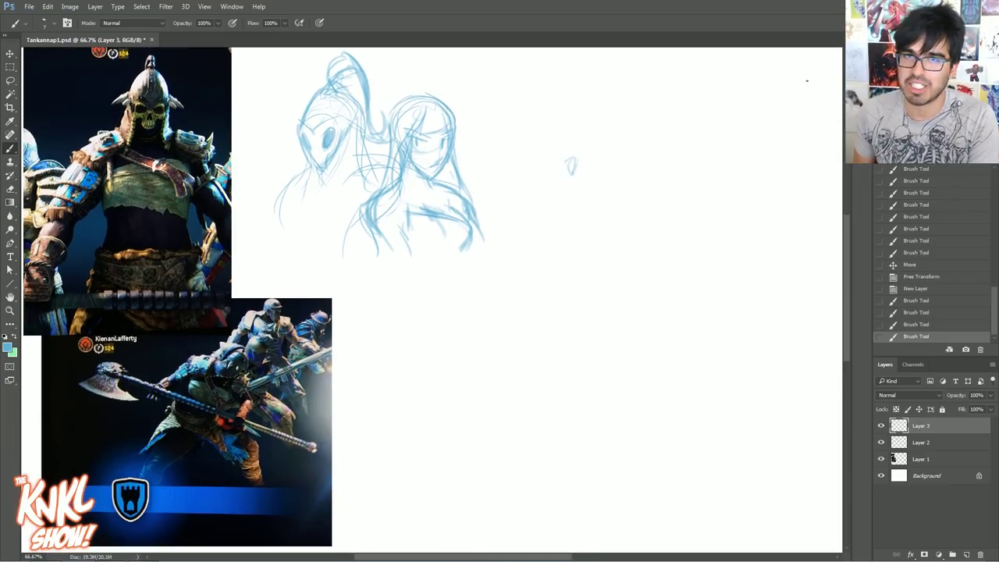
Draw a large open circle around the tiny head as the frame of a new thumbnail
{"action": "scroll", "coordinate": [705, 151], "scroll_direction": "up", "scroll_amount": 3}
{"action": "left_click_drag", "start_coordinate": [517, 295], "coordinate": [675, 299]}
{"action": "left_click_drag", "start_coordinate": [516, 289], "coordinate": [576, 327]}
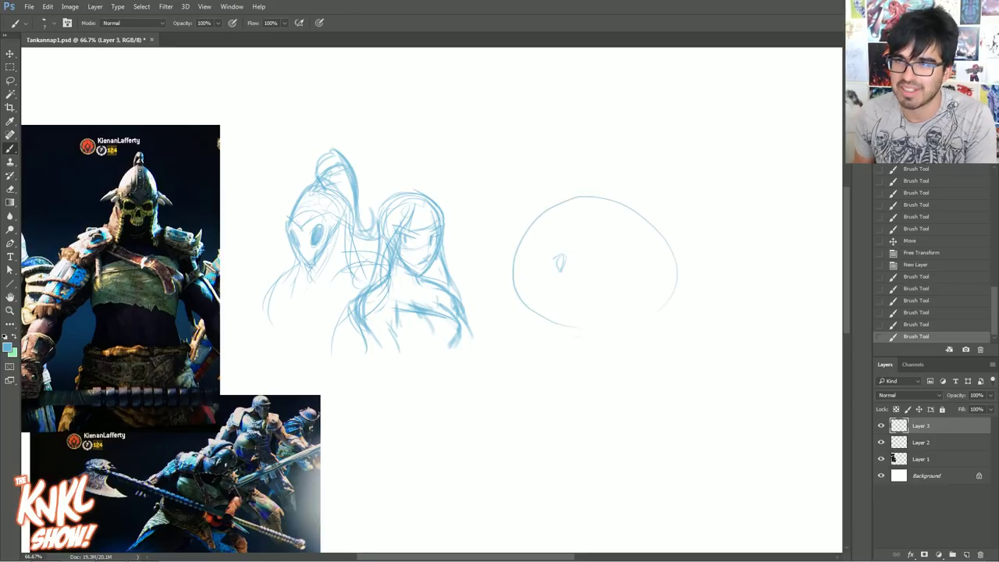
Build up the tiny warrior inside the circle with a shaded face, shoulders, chest and a peaked crest on the head
{"action": "scroll", "coordinate": [429, 321], "scroll_direction": "down", "scroll_amount": 2}
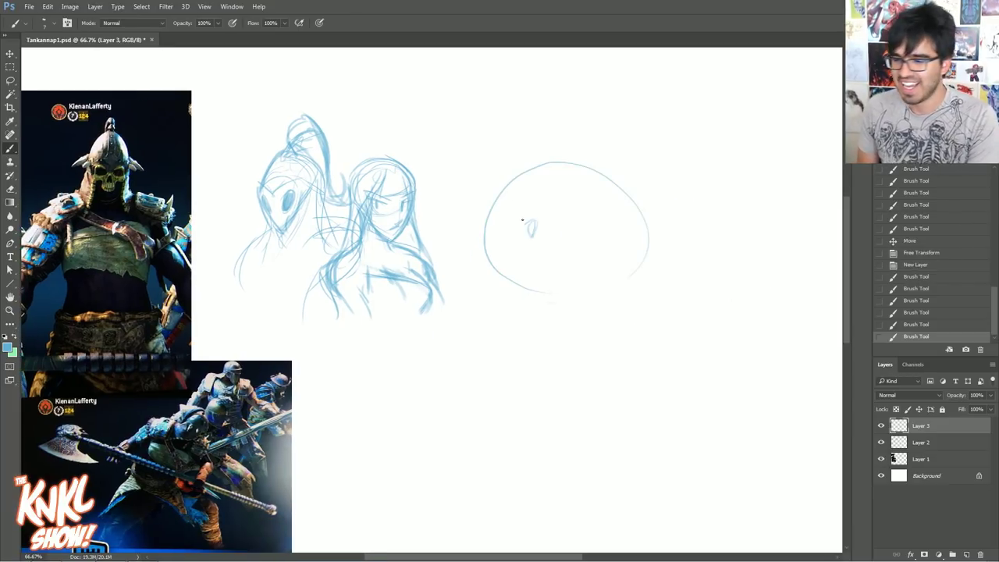
{"action": "mouse_move", "coordinate": [527, 222]}
{"action": "left_mouse_down"}
{"action": "mouse_move", "coordinate": [529, 232]}
{"action": "mouse_move", "coordinate": [538, 228]}
{"action": "left_mouse_up"}
{"action": "mouse_move", "coordinate": [536, 221]}
{"action": "left_mouse_down"}
{"action": "mouse_move", "coordinate": [537, 241]}
{"action": "mouse_move", "coordinate": [540, 231]}
{"action": "left_mouse_up"}
{"action": "left_click_drag", "start_coordinate": [534, 222], "coordinate": [542, 237]}
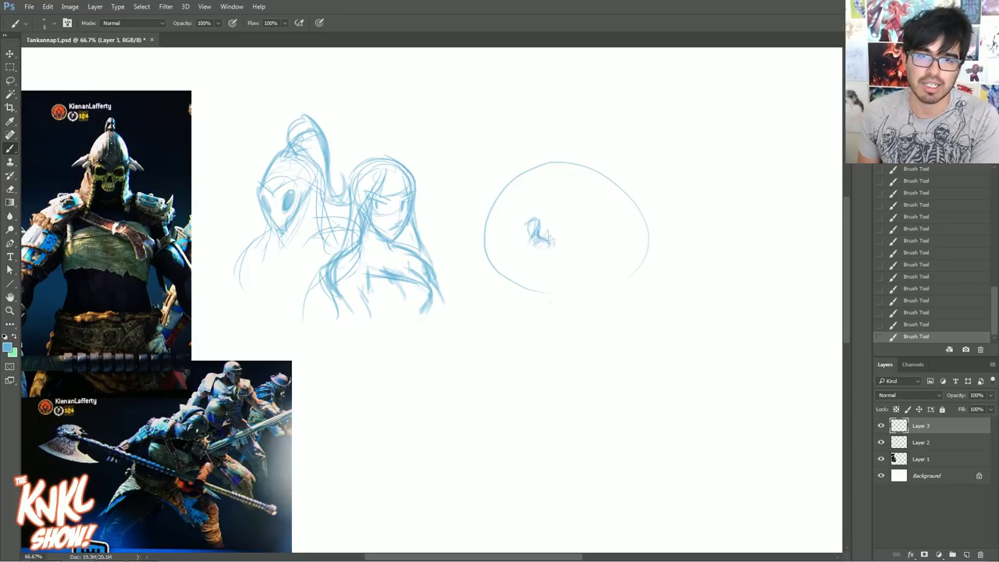
{"action": "mouse_move", "coordinate": [523, 242]}
{"action": "left_mouse_down"}
{"action": "mouse_move", "coordinate": [518, 251]}
{"action": "mouse_move", "coordinate": [539, 258]}
{"action": "left_mouse_up"}
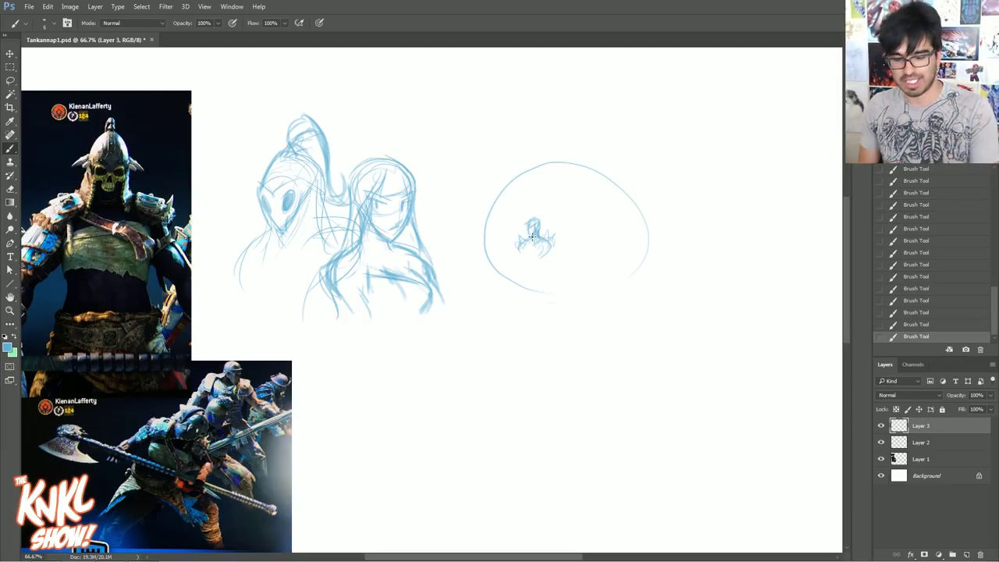
{"action": "mouse_move", "coordinate": [529, 219]}
{"action": "left_mouse_down"}
{"action": "mouse_move", "coordinate": [539, 220]}
{"action": "mouse_move", "coordinate": [535, 206]}
{"action": "left_mouse_up"}
{"action": "mouse_move", "coordinate": [534, 206]}
{"action": "left_mouse_down"}
{"action": "mouse_move", "coordinate": [550, 231]}
{"action": "mouse_move", "coordinate": [539, 211]}
{"action": "left_mouse_up"}
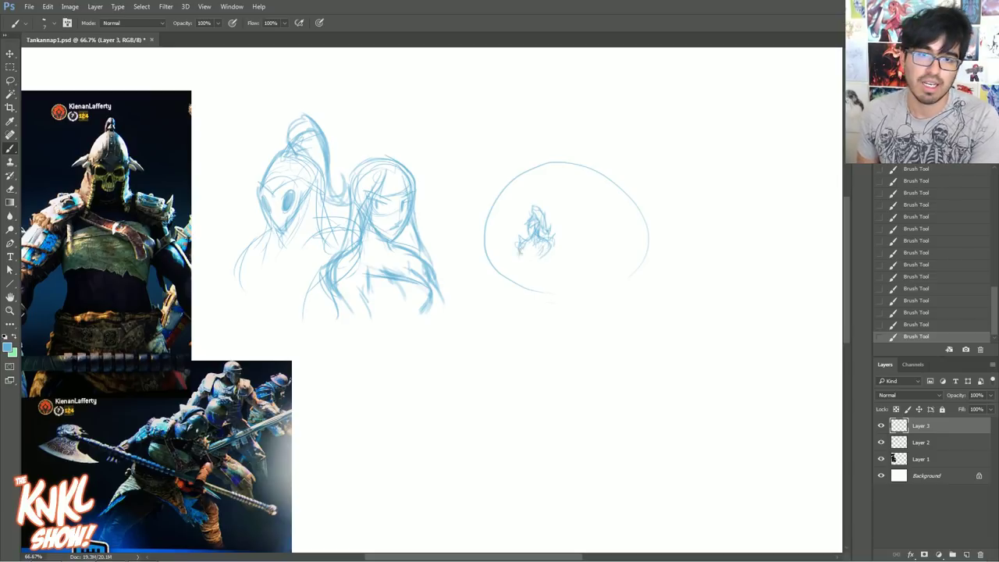
{"action": "left_click_drag", "start_coordinate": [524, 260], "coordinate": [531, 243]}
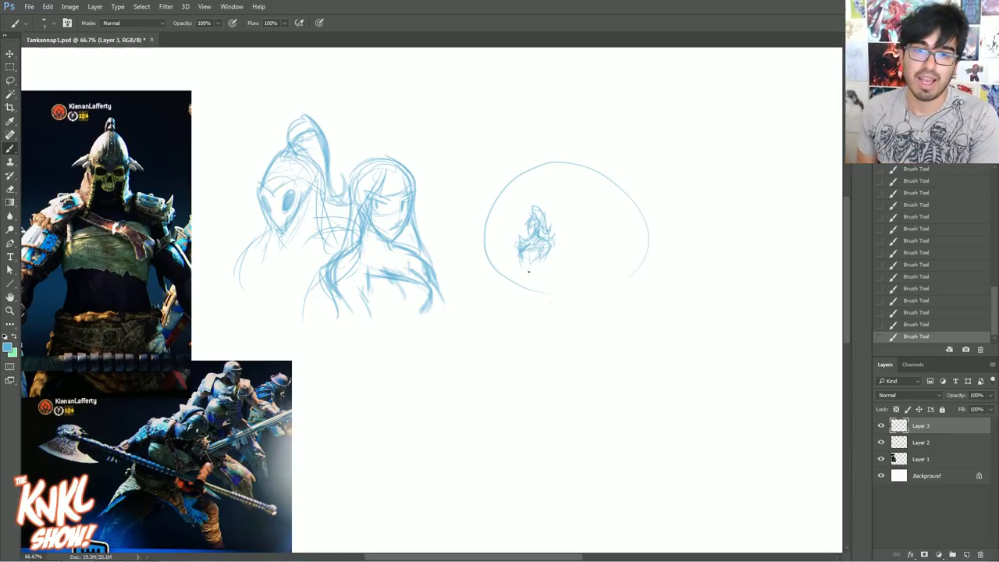
Finish the tiny warrior's torso and sketch a long-haired companion close beside him inside the circle
{"action": "mouse_move", "coordinate": [554, 260]}
{"action": "left_mouse_down"}
{"action": "mouse_move", "coordinate": [558, 246]}
{"action": "mouse_move", "coordinate": [545, 258]}
{"action": "left_mouse_up"}
{"action": "left_click_drag", "start_coordinate": [540, 247], "coordinate": [553, 243]}
{"action": "left_click_drag", "start_coordinate": [549, 236], "coordinate": [555, 243]}
{"action": "left_click_drag", "start_coordinate": [550, 245], "coordinate": [555, 240]}
{"action": "left_click_drag", "start_coordinate": [550, 249], "coordinate": [555, 241]}
{"action": "left_click_drag", "start_coordinate": [551, 247], "coordinate": [554, 240]}
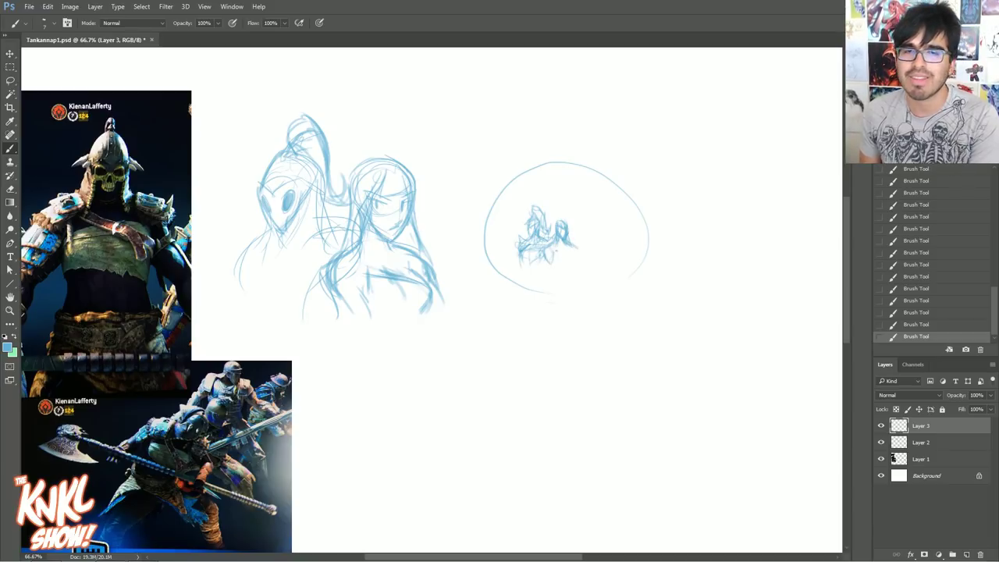
{"action": "left_click_drag", "start_coordinate": [571, 257], "coordinate": [552, 256]}
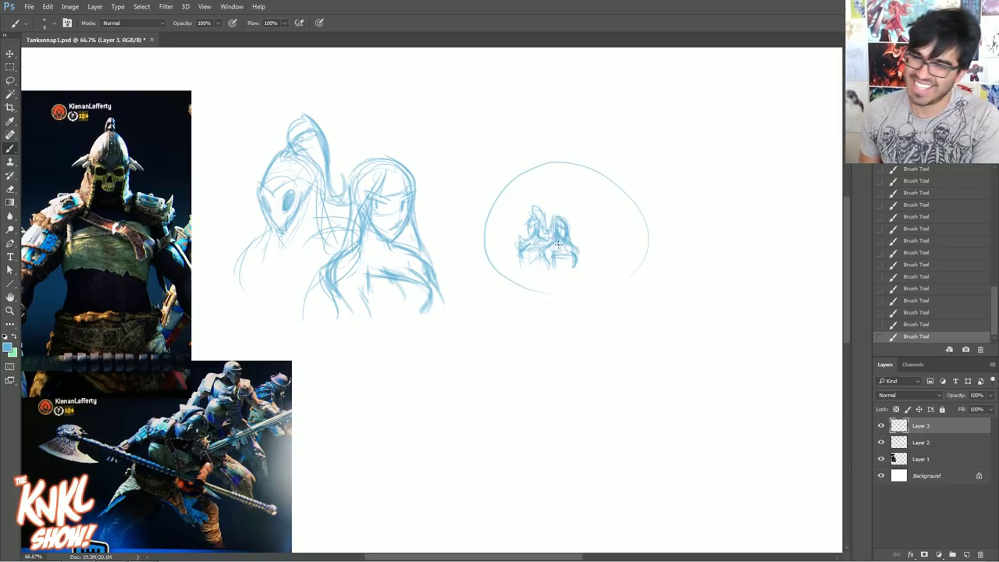
Clean up around the companion's hair with the eraser and redraw the arms and torso edges of the tiny pair
{"action": "left_click_drag", "start_coordinate": [551, 210], "coordinate": [560, 204]}
{"action": "key", "text": "b"}
{"action": "left_click_drag", "start_coordinate": [565, 239], "coordinate": [575, 250]}
{"action": "mouse_move", "coordinate": [571, 248]}
{"action": "left_mouse_down"}
{"action": "mouse_move", "coordinate": [526, 243]}
{"action": "mouse_move", "coordinate": [520, 271]}
{"action": "left_mouse_up"}
{"action": "mouse_move", "coordinate": [517, 250]}
{"action": "left_mouse_down"}
{"action": "mouse_move", "coordinate": [529, 247]}
{"action": "mouse_move", "coordinate": [519, 243]}
{"action": "left_mouse_up"}
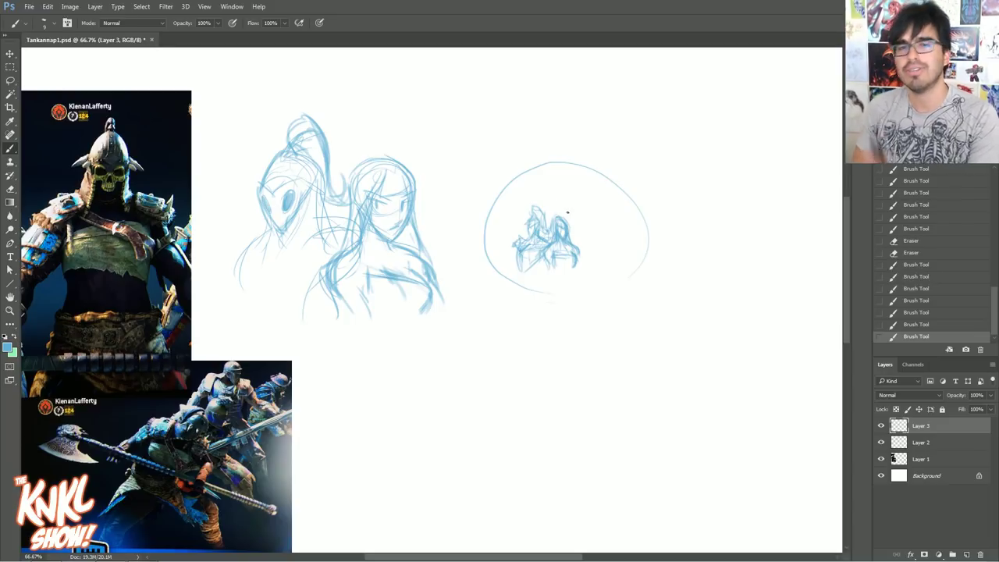
Lasso the tiny pair, move it out of the circle to the upper right of the two-character sketch, and deselect
{"action": "key", "text": "l"}
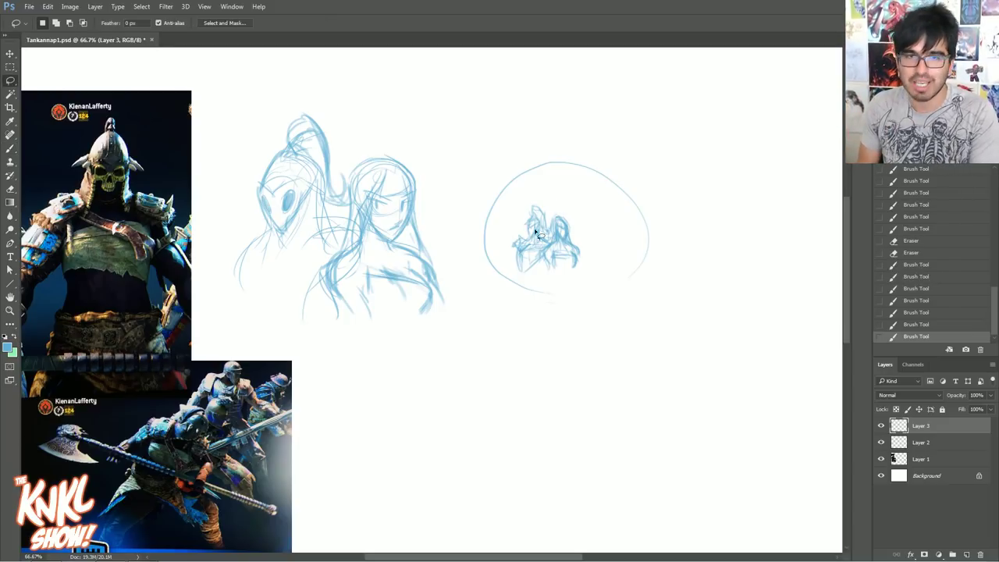
{"action": "mouse_move", "coordinate": [509, 267]}
{"action": "left_mouse_down"}
{"action": "mouse_move", "coordinate": [539, 194]}
{"action": "mouse_move", "coordinate": [504, 212]}
{"action": "left_mouse_up"}
{"action": "mouse_move", "coordinate": [547, 279]}
{"action": "left_mouse_down"}
{"action": "mouse_move", "coordinate": [508, 263]}
{"action": "mouse_move", "coordinate": [486, 224]}
{"action": "mouse_move", "coordinate": [499, 234]}
{"action": "mouse_move", "coordinate": [420, 178]}
{"action": "mouse_move", "coordinate": [414, 153]}
{"action": "left_mouse_up"}
{"action": "key", "text": "v"}
{"action": "key", "text": "ctrl+d"}
Select and delete the large circle, then save the file
{"action": "key", "text": "l"}
{"action": "mouse_move", "coordinate": [476, 189]}
{"action": "left_mouse_down"}
{"action": "mouse_move", "coordinate": [686, 316]}
{"action": "mouse_move", "coordinate": [478, 234]}
{"action": "left_mouse_up"}
{"action": "left_click_drag", "start_coordinate": [492, 297], "coordinate": [485, 234]}
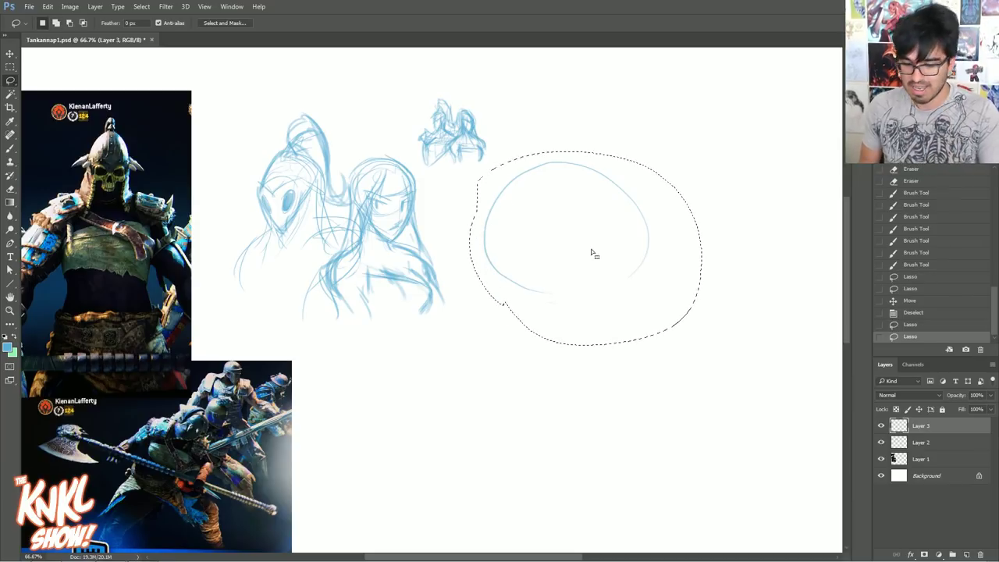
{"action": "key", "text": "Delete"}
{"action": "left_click", "coordinate": [620, 118]}
{"action": "left_click", "coordinate": [443, 218]}
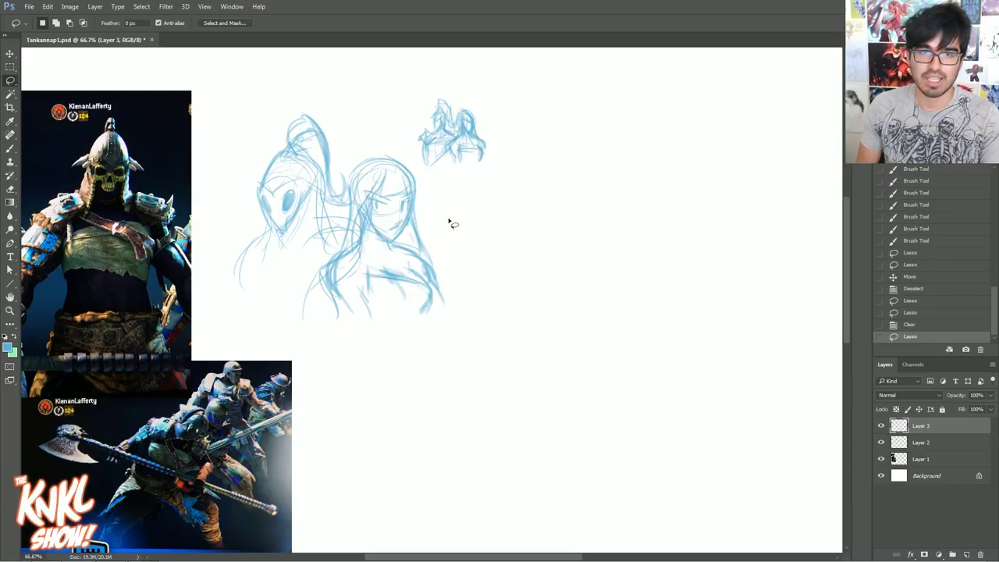
{"action": "key", "text": "ctrl+s"}
Sketch a new small warrior head with an oval face and a tall pointed hood in the empty canvas area
{"action": "key", "text": "b"}
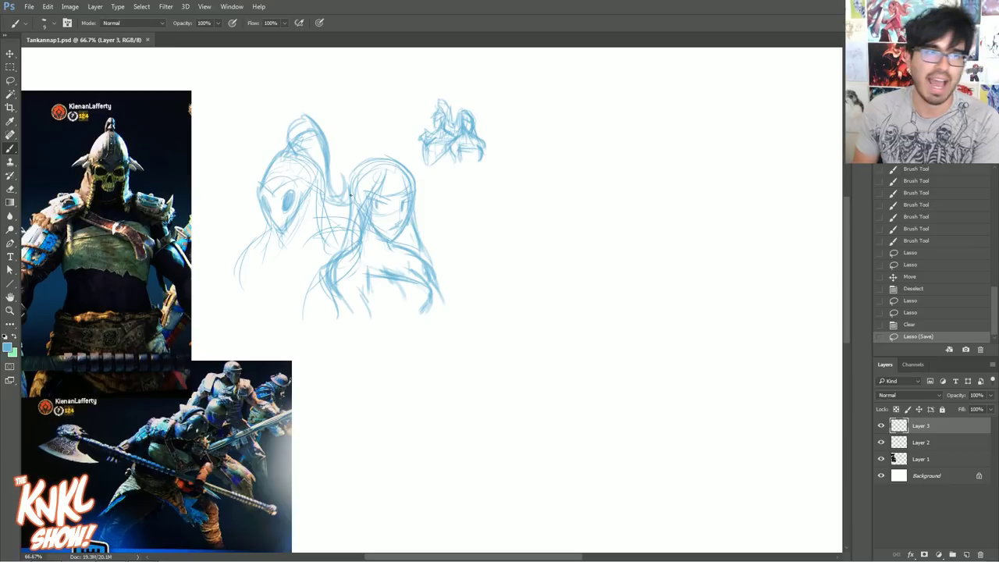
{"action": "left_click_drag", "start_coordinate": [437, 312], "coordinate": [431, 272]}
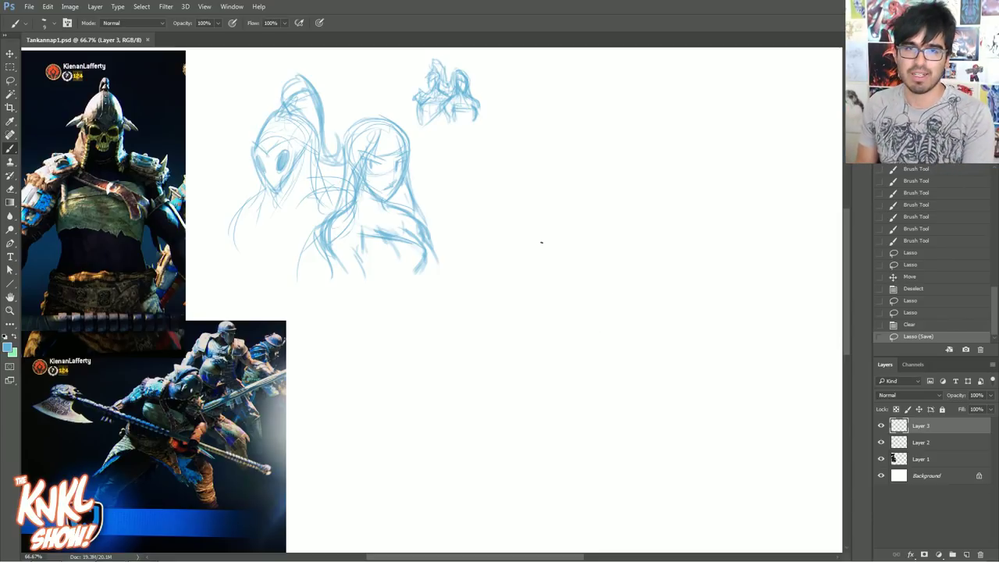
{"action": "left_click_drag", "start_coordinate": [579, 212], "coordinate": [578, 226]}
{"action": "mouse_move", "coordinate": [587, 206]}
{"action": "left_mouse_down"}
{"action": "mouse_move", "coordinate": [578, 217]}
{"action": "mouse_move", "coordinate": [592, 212]}
{"action": "left_mouse_up"}
{"action": "left_click_drag", "start_coordinate": [592, 209], "coordinate": [583, 228]}
{"action": "left_click_drag", "start_coordinate": [578, 217], "coordinate": [580, 229]}
{"action": "left_click_drag", "start_coordinate": [583, 207], "coordinate": [592, 212]}
{"action": "left_click_drag", "start_coordinate": [592, 214], "coordinate": [582, 228]}
{"action": "left_click_drag", "start_coordinate": [580, 185], "coordinate": [584, 201]}
{"action": "mouse_move", "coordinate": [581, 186]}
{"action": "left_mouse_down"}
{"action": "mouse_move", "coordinate": [612, 216]}
{"action": "mouse_move", "coordinate": [596, 216]}
{"action": "left_mouse_up"}
Rough in the new warrior's shoulders, arms and torso with a larger brush, and clean up stray marks with the eraser
{"action": "mouse_move", "coordinate": [601, 205]}
{"action": "left_mouse_down"}
{"action": "mouse_move", "coordinate": [599, 227]}
{"action": "mouse_move", "coordinate": [570, 250]}
{"action": "left_mouse_up"}
{"action": "mouse_move", "coordinate": [613, 225]}
{"action": "left_mouse_down"}
{"action": "mouse_move", "coordinate": [597, 259]}
{"action": "mouse_move", "coordinate": [617, 254]}
{"action": "mouse_move", "coordinate": [622, 227]}
{"action": "mouse_move", "coordinate": [554, 244]}
{"action": "mouse_move", "coordinate": [551, 253]}
{"action": "mouse_move", "coordinate": [584, 267]}
{"action": "mouse_move", "coordinate": [586, 283]}
{"action": "left_mouse_up"}
{"action": "mouse_move", "coordinate": [565, 264]}
{"action": "left_mouse_down"}
{"action": "mouse_move", "coordinate": [558, 281]}
{"action": "mouse_move", "coordinate": [569, 277]}
{"action": "left_mouse_up"}
{"action": "key", "text": "]"}
{"action": "mouse_move", "coordinate": [614, 230]}
{"action": "left_mouse_down"}
{"action": "mouse_move", "coordinate": [610, 249]}
{"action": "mouse_move", "coordinate": [611, 241]}
{"action": "left_mouse_up"}
{"action": "key", "text": "e"}
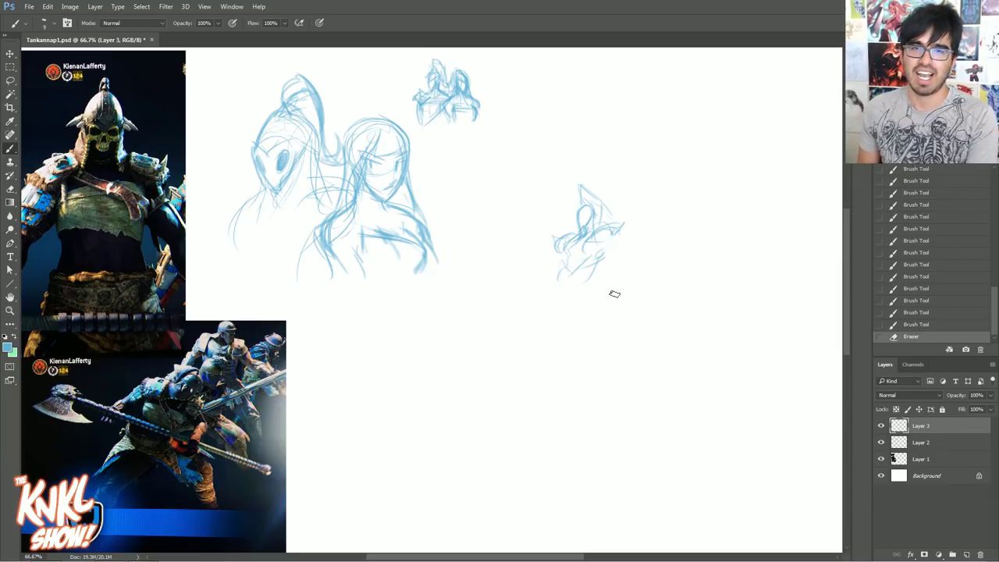
Sketch the companion's head and long hair against the hooded warrior's shoulder
{"action": "left_click_drag", "start_coordinate": [622, 240], "coordinate": [609, 253]}
{"action": "left_click_drag", "start_coordinate": [624, 224], "coordinate": [611, 248]}
{"action": "mouse_move", "coordinate": [624, 212]}
{"action": "left_mouse_down"}
{"action": "mouse_move", "coordinate": [626, 233]}
{"action": "mouse_move", "coordinate": [637, 235]}
{"action": "left_mouse_up"}
{"action": "left_click_drag", "start_coordinate": [638, 225], "coordinate": [633, 237]}
{"action": "mouse_move", "coordinate": [627, 214]}
{"action": "left_mouse_down"}
{"action": "mouse_move", "coordinate": [624, 236]}
{"action": "mouse_move", "coordinate": [629, 223]}
{"action": "mouse_move", "coordinate": [622, 236]}
{"action": "mouse_move", "coordinate": [620, 226]}
{"action": "mouse_move", "coordinate": [587, 231]}
{"action": "mouse_move", "coordinate": [583, 248]}
{"action": "mouse_move", "coordinate": [613, 261]}
{"action": "mouse_move", "coordinate": [633, 241]}
{"action": "left_mouse_up"}
{"action": "left_click_drag", "start_coordinate": [635, 222], "coordinate": [628, 245]}
{"action": "mouse_move", "coordinate": [623, 217]}
{"action": "left_mouse_down"}
{"action": "mouse_move", "coordinate": [634, 235]}
{"action": "mouse_move", "coordinate": [626, 240]}
{"action": "left_mouse_up"}
{"action": "mouse_move", "coordinate": [633, 220]}
{"action": "left_mouse_down"}
{"action": "mouse_move", "coordinate": [634, 236]}
{"action": "mouse_move", "coordinate": [616, 244]}
{"action": "left_mouse_up"}
Sketch the companion's crossed arms, torso and slanting lower body beneath her head
{"action": "mouse_move", "coordinate": [623, 222]}
{"action": "left_mouse_down"}
{"action": "mouse_move", "coordinate": [639, 268]}
{"action": "mouse_move", "coordinate": [624, 254]}
{"action": "mouse_move", "coordinate": [640, 261]}
{"action": "mouse_move", "coordinate": [612, 273]}
{"action": "mouse_move", "coordinate": [610, 285]}
{"action": "mouse_move", "coordinate": [637, 293]}
{"action": "left_mouse_up"}
{"action": "left_click_drag", "start_coordinate": [643, 259], "coordinate": [642, 300]}
{"action": "left_click_drag", "start_coordinate": [649, 282], "coordinate": [642, 295]}
{"action": "left_click_drag", "start_coordinate": [603, 270], "coordinate": [634, 297]}
{"action": "left_click_drag", "start_coordinate": [637, 297], "coordinate": [654, 314]}
{"action": "left_click_drag", "start_coordinate": [651, 258], "coordinate": [647, 293]}
{"action": "mouse_move", "coordinate": [610, 255]}
{"action": "left_mouse_down"}
{"action": "mouse_move", "coordinate": [606, 269]}
{"action": "mouse_move", "coordinate": [627, 275]}
{"action": "left_mouse_up"}
{"action": "mouse_move", "coordinate": [617, 246]}
{"action": "left_mouse_down"}
{"action": "mouse_move", "coordinate": [612, 263]}
{"action": "mouse_move", "coordinate": [646, 278]}
{"action": "mouse_move", "coordinate": [635, 279]}
{"action": "left_mouse_up"}
{"action": "mouse_move", "coordinate": [647, 275]}
{"action": "left_mouse_down"}
{"action": "mouse_move", "coordinate": [644, 291]}
{"action": "mouse_move", "coordinate": [637, 280]}
{"action": "left_mouse_up"}
{"action": "mouse_move", "coordinate": [630, 242]}
{"action": "left_mouse_down"}
{"action": "mouse_move", "coordinate": [637, 254]}
{"action": "mouse_move", "coordinate": [619, 249]}
{"action": "left_mouse_up"}
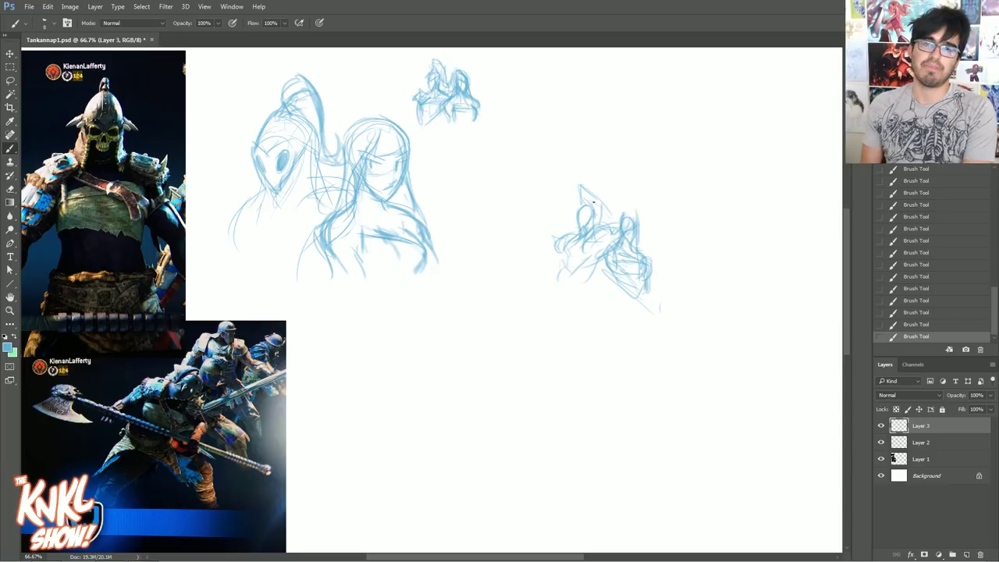
Reinforce the companion's hair and add strokes to the waist and lower bodies of both small figures
{"action": "mouse_move", "coordinate": [634, 208]}
{"action": "left_mouse_down"}
{"action": "mouse_move", "coordinate": [635, 227]}
{"action": "mouse_move", "coordinate": [621, 227]}
{"action": "left_mouse_up"}
{"action": "left_click", "coordinate": [918, 252]}
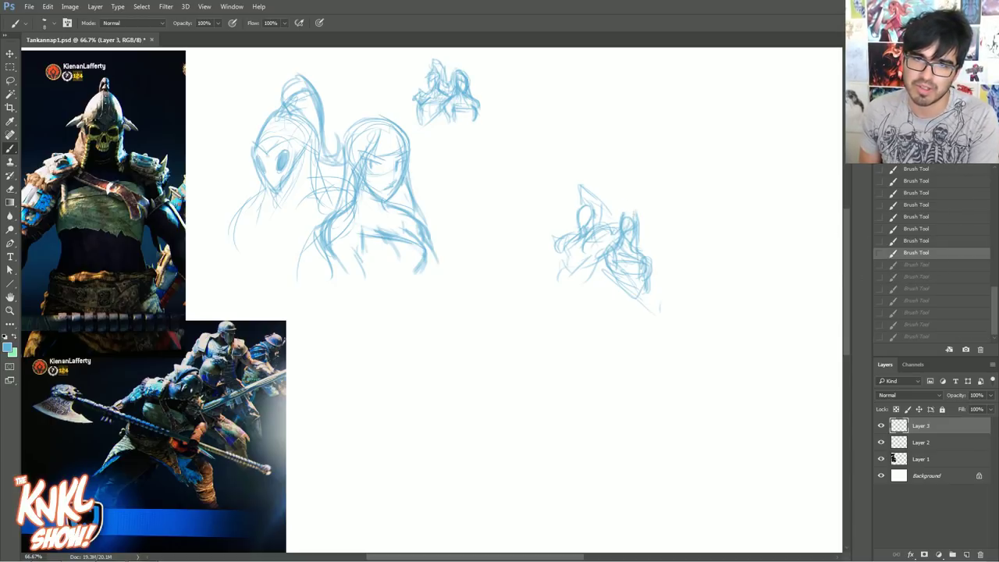
{"action": "key", "text": "ctrl+z"}
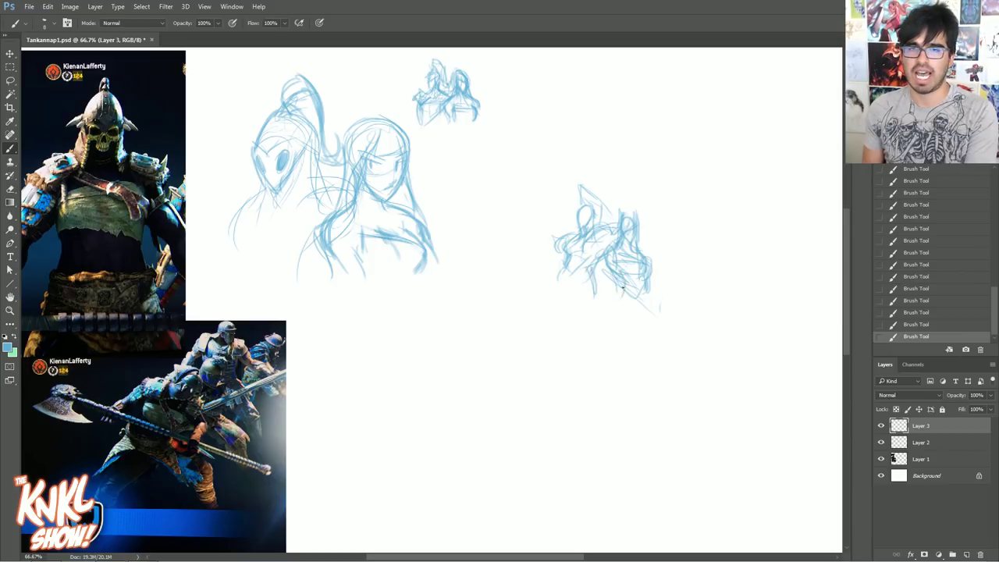
{"action": "left_click_drag", "start_coordinate": [653, 301], "coordinate": [658, 308]}
{"action": "mouse_move", "coordinate": [603, 260]}
{"action": "left_mouse_down"}
{"action": "mouse_move", "coordinate": [611, 274]}
{"action": "mouse_move", "coordinate": [600, 270]}
{"action": "left_mouse_up"}
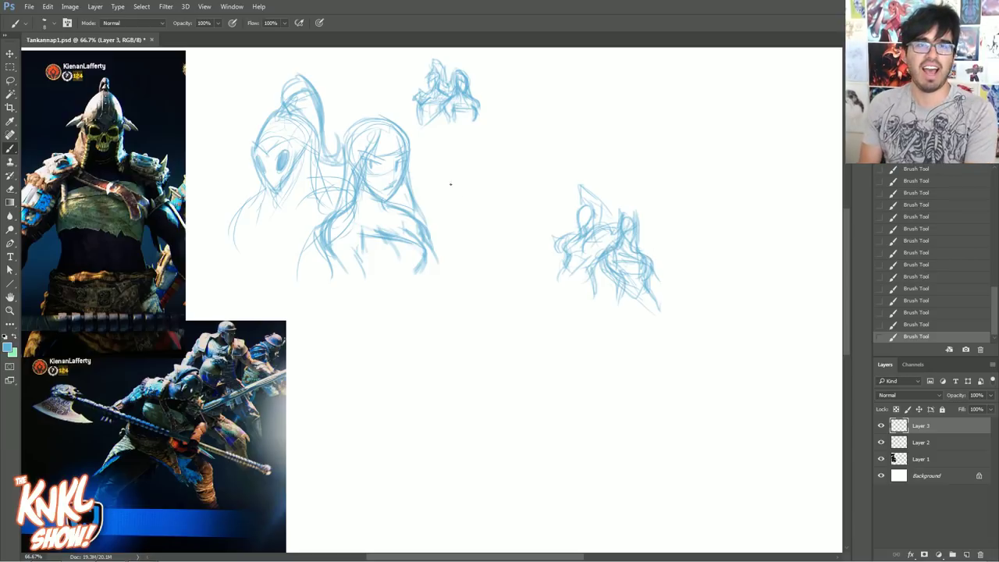
Lasso the new two-figure thumbnail, cut and paste it onto its own layer, and move it below the larger two-character sketch
{"action": "key", "text": "l"}
{"action": "mouse_move", "coordinate": [523, 251]}
{"action": "left_mouse_down"}
{"action": "mouse_move", "coordinate": [757, 223]}
{"action": "mouse_move", "coordinate": [497, 267]}
{"action": "left_mouse_up"}
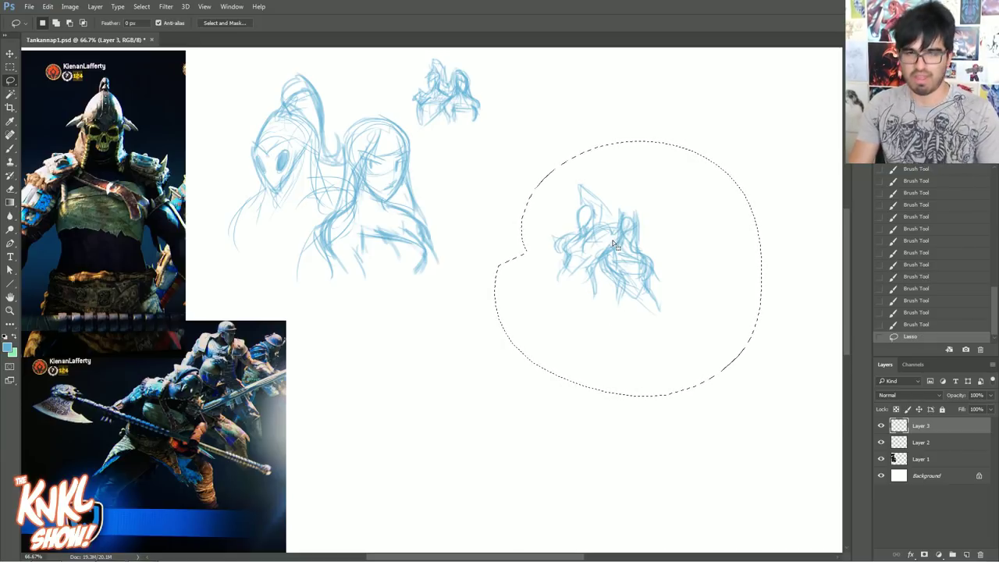
{"action": "key", "text": "ctrl+x"}
{"action": "key", "text": "ctrl+v"}
{"action": "key", "text": "v"}
{"action": "left_click_drag", "start_coordinate": [614, 244], "coordinate": [373, 330]}
Duplicate the thumbnail's layer and greatly enlarge the copy in the empty area of the canvas
{"action": "key", "text": "ctrl+j"}
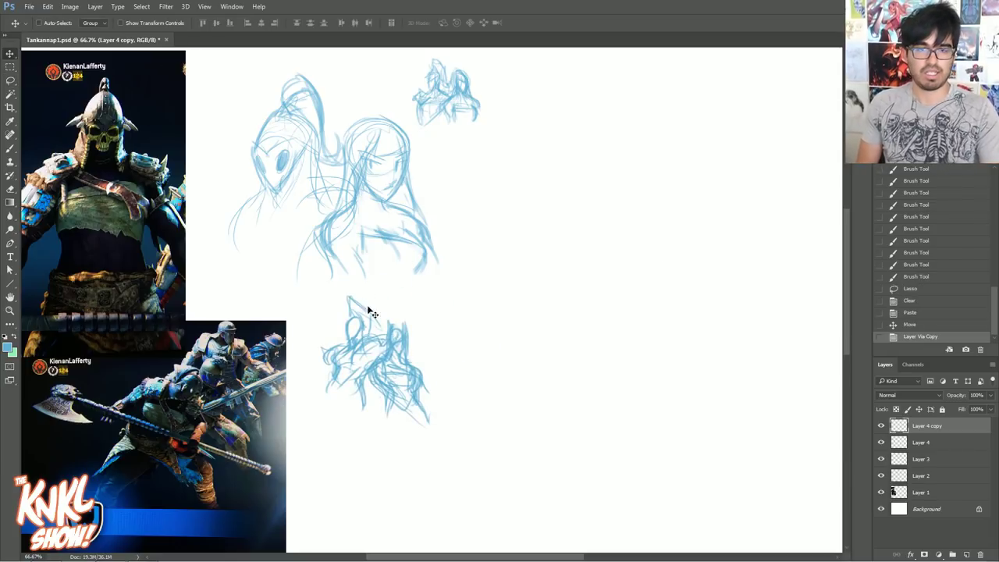
{"action": "key", "text": "ctrl+t"}
{"action": "left_click_drag", "start_coordinate": [432, 294], "coordinate": [573, 219]}
{"action": "mouse_move", "coordinate": [402, 313]}
{"action": "left_mouse_down"}
{"action": "mouse_move", "coordinate": [694, 256]}
{"action": "mouse_move", "coordinate": [679, 267]}
{"action": "left_mouse_up"}
{"action": "key", "text": "Return"}
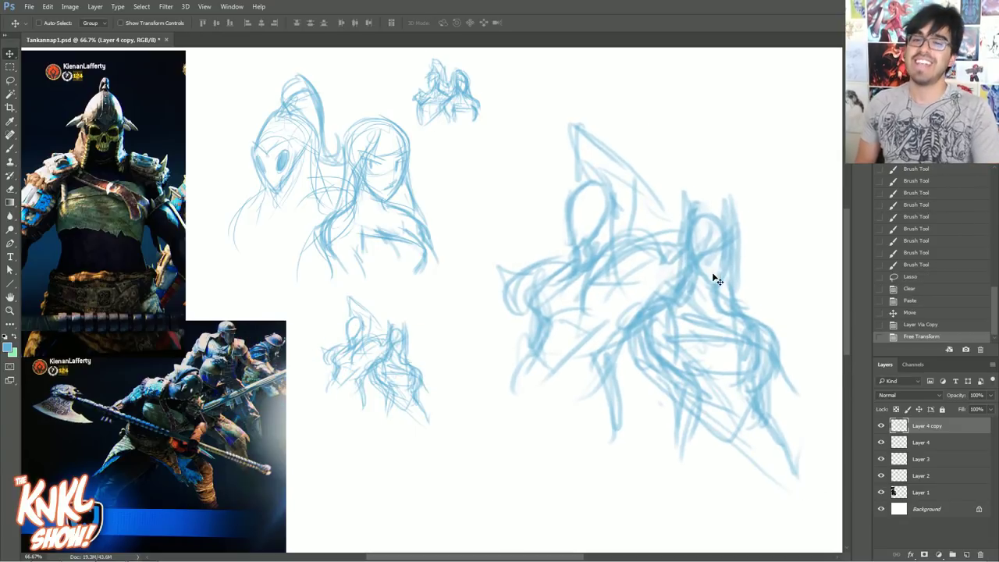
Lower the enlarged copy's layer opacity to 43%
{"action": "left_click", "coordinate": [991, 395]}
{"action": "left_click_drag", "start_coordinate": [968, 411], "coordinate": [957, 411]}
{"action": "left_click_drag", "start_coordinate": [781, 359], "coordinate": [660, 320]}
Scale the faded copy up to about 118% and save the file
{"action": "key", "text": "ctrl+minus"}
{"action": "key", "text": "ctrl+t"}
{"action": "mouse_move", "coordinate": [656, 137]}
{"action": "left_mouse_down"}
{"action": "mouse_move", "coordinate": [684, 124]}
{"action": "mouse_move", "coordinate": [678, 111]}
{"action": "left_mouse_up"}
{"action": "left_click_drag", "start_coordinate": [666, 161], "coordinate": [678, 167]}
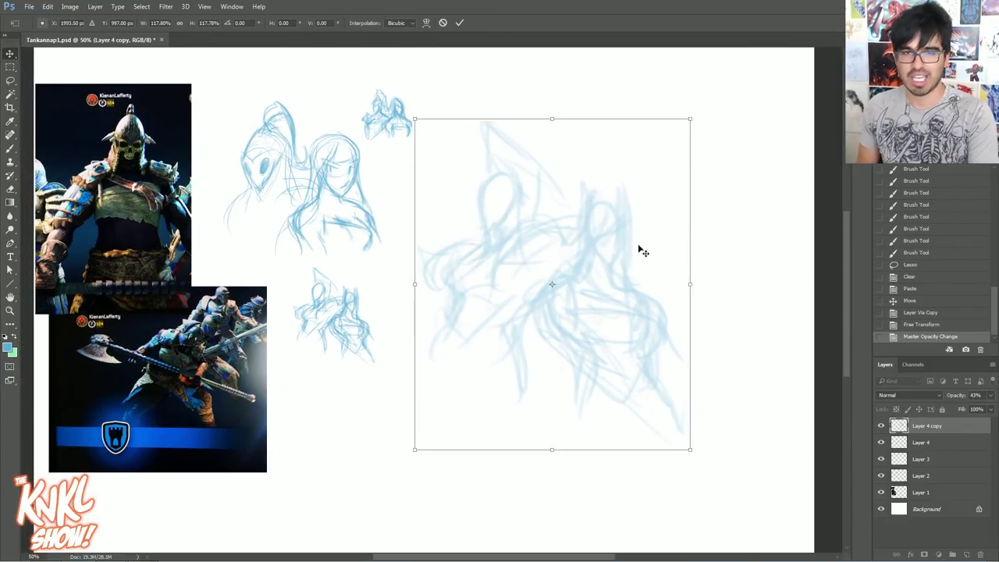
{"action": "key", "text": "Return"}
{"action": "key", "text": "ctrl+s"}
Set the foreground colour to a darker blue and add a new layer above the faded sketch for brush work
{"action": "left_click", "coordinate": [8, 348]}
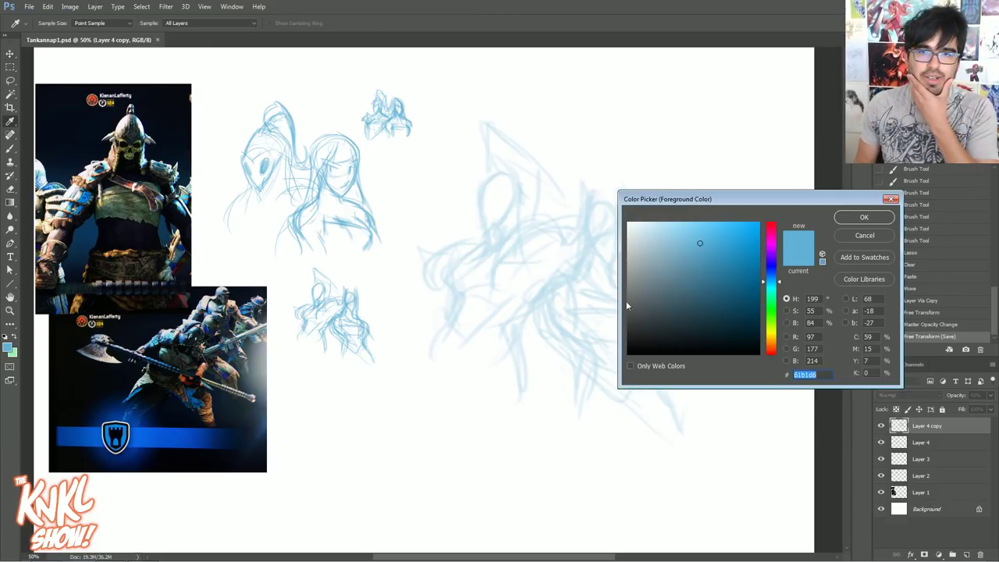
{"action": "left_click_drag", "start_coordinate": [780, 283], "coordinate": [781, 275]}
{"action": "left_click", "coordinate": [714, 262]}
{"action": "left_click", "coordinate": [855, 219]}
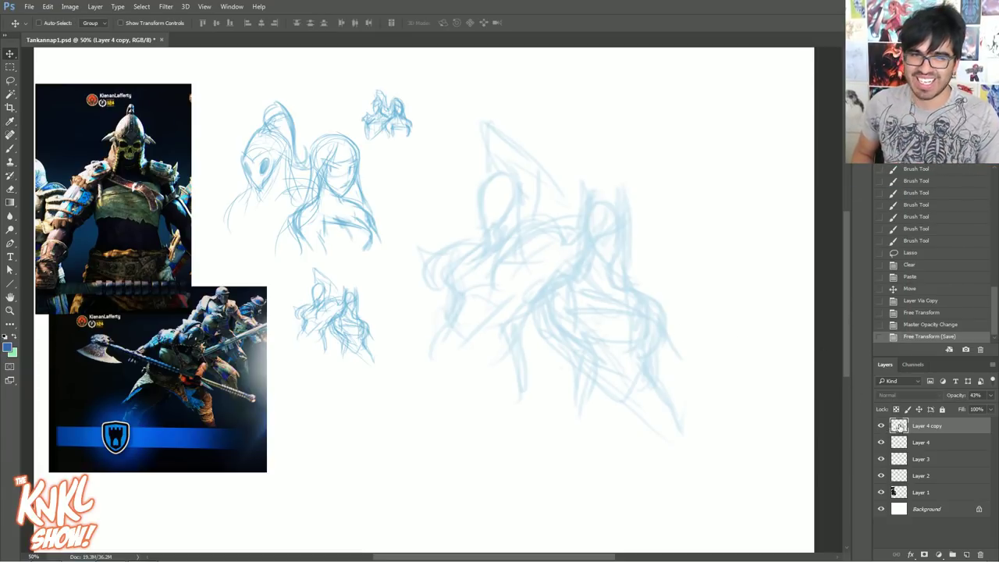
{"action": "key", "text": "ctrl+shift+n"}
{"action": "key", "text": "Return"}
{"action": "key", "text": "b"}
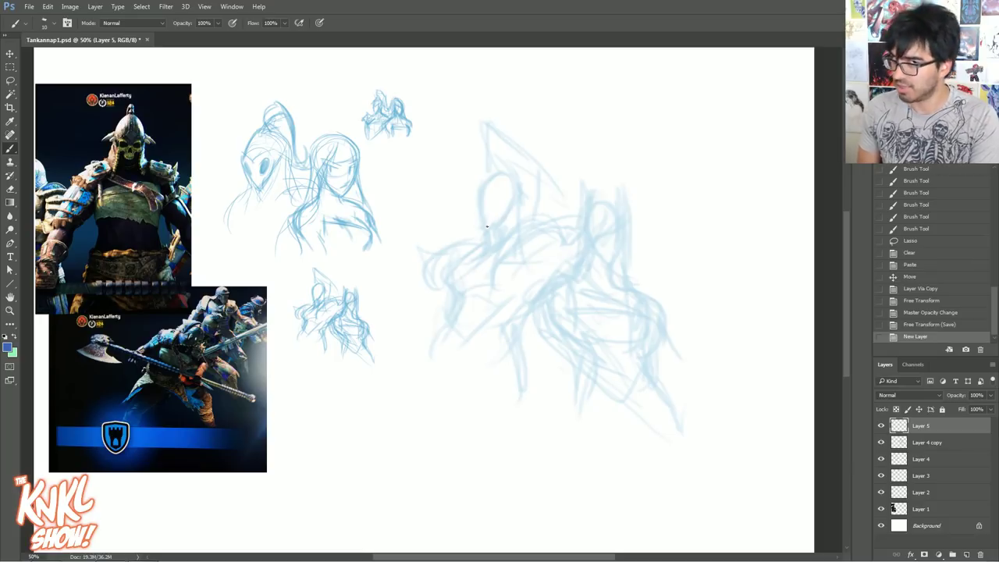
Draw the warrior's skull-mask jaw, cheeks and side contour over the faded head with a smaller brush
{"action": "key", "text": "bracketleft"}
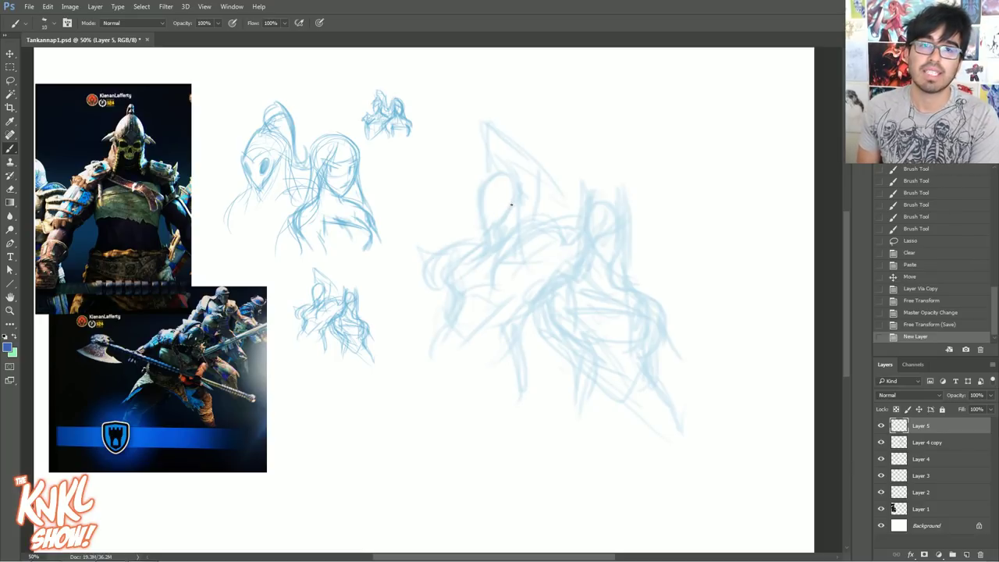
{"action": "key", "text": "bracketleft"}
{"action": "left_click_drag", "start_coordinate": [513, 198], "coordinate": [501, 213]}
{"action": "left_click_drag", "start_coordinate": [512, 200], "coordinate": [497, 220]}
{"action": "left_click_drag", "start_coordinate": [500, 213], "coordinate": [489, 225]}
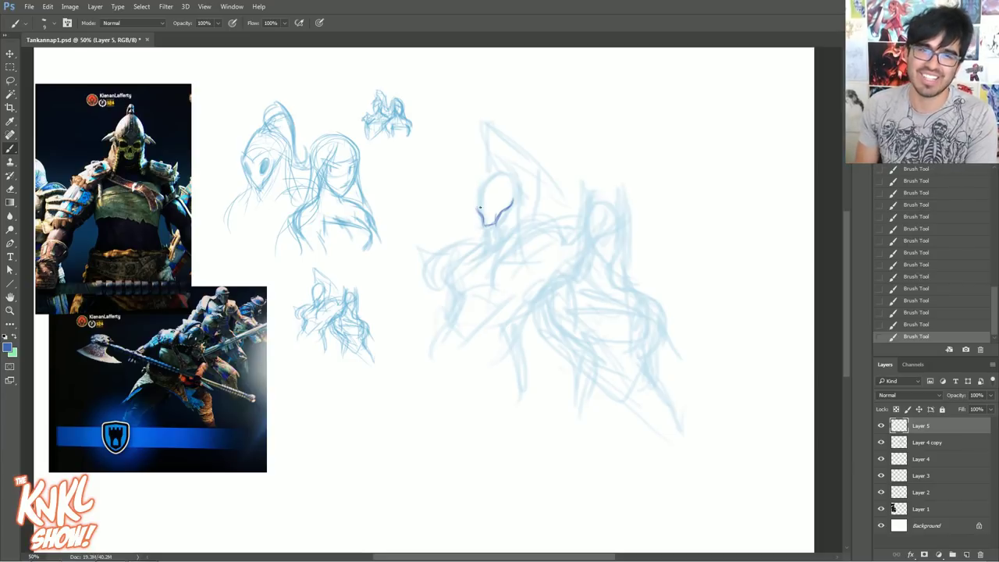
{"action": "left_click_drag", "start_coordinate": [481, 195], "coordinate": [481, 207]}
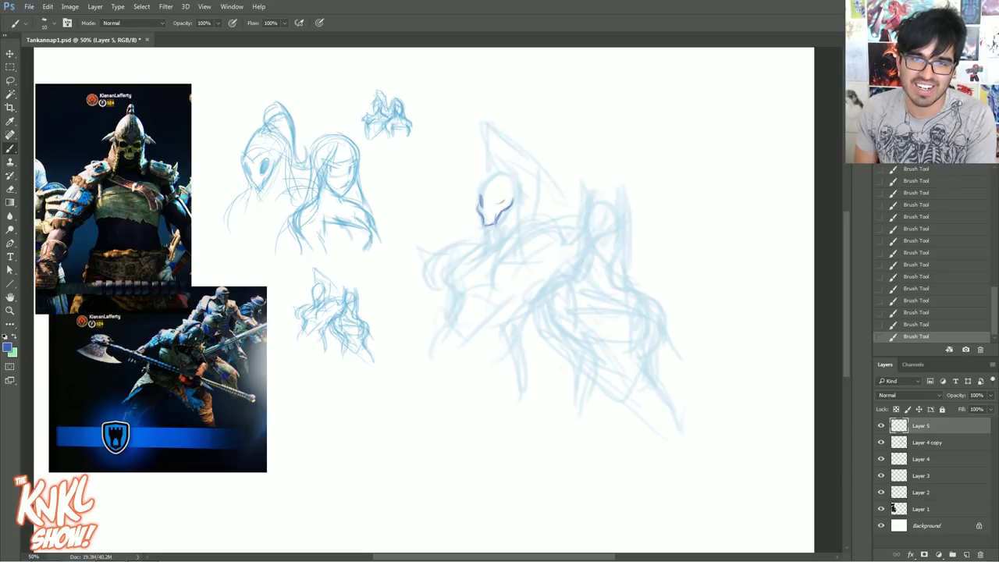
Fill in the skull's eye socket with a larger brush, and draw the helmet peak, brow and nose with a smaller one
{"action": "key", "text": "bracketright"}
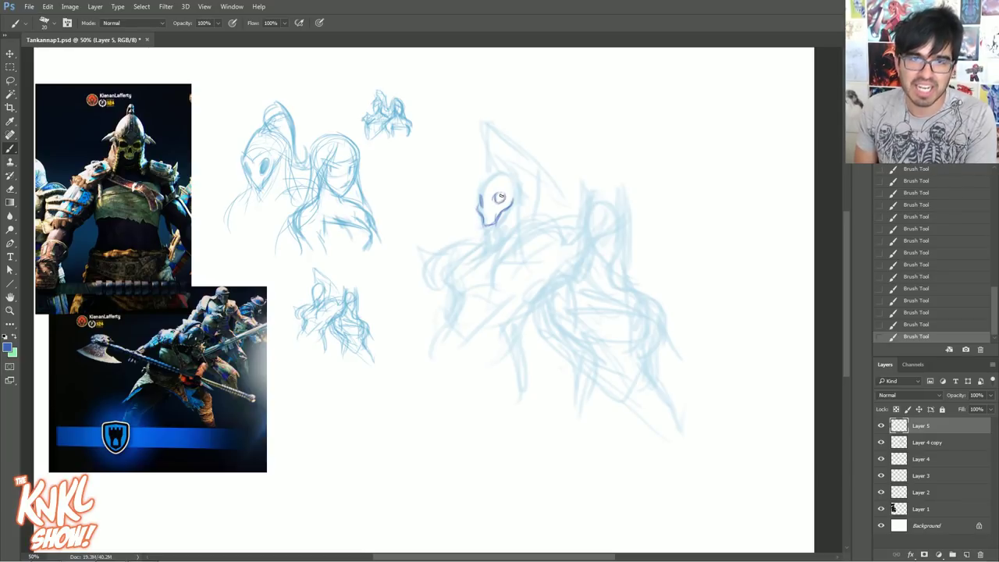
{"action": "left_click_drag", "start_coordinate": [498, 196], "coordinate": [502, 200]}
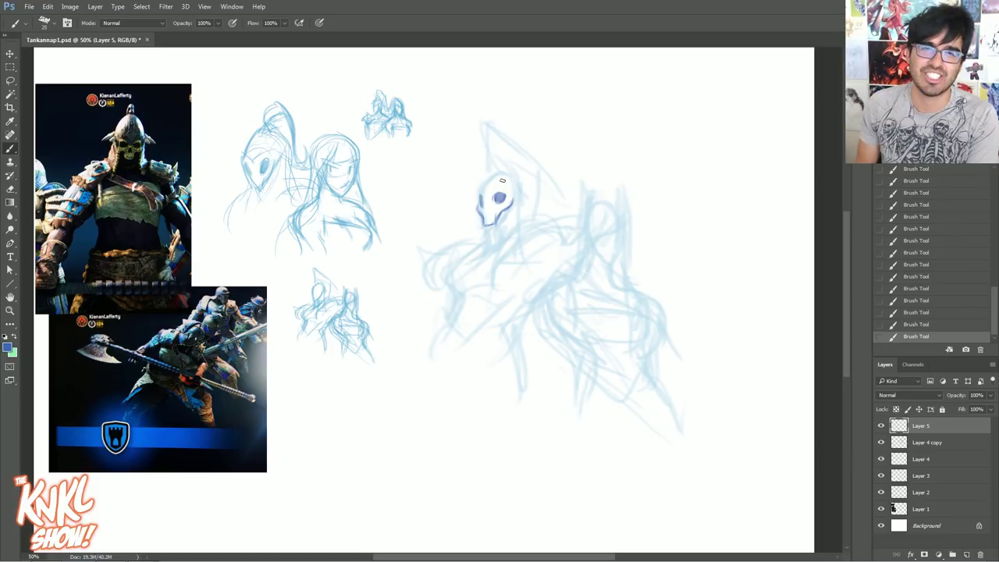
{"action": "key", "text": "bracketleft"}
{"action": "key", "text": "bracketleft"}
{"action": "key", "text": "bracketleft"}
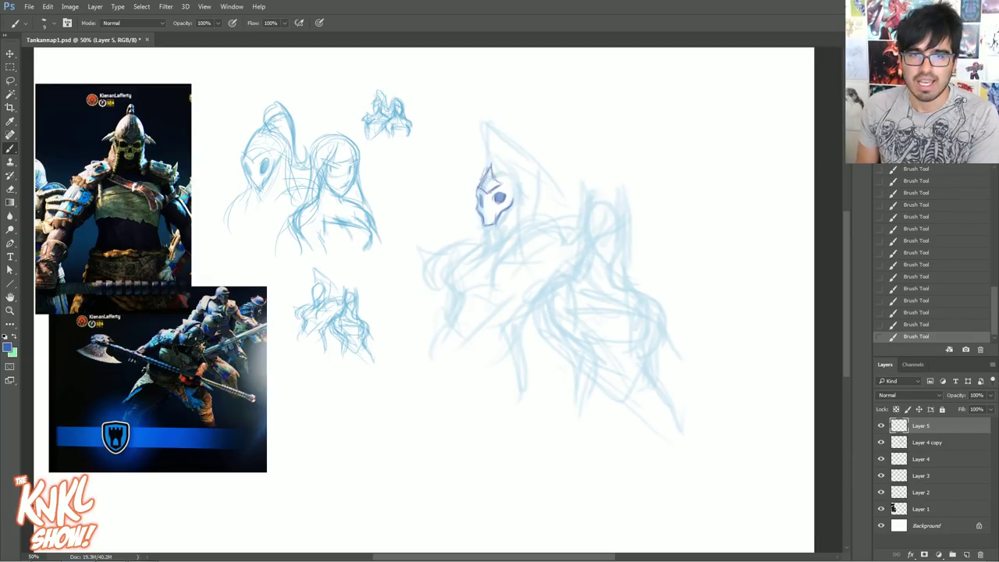
{"action": "mouse_move", "coordinate": [499, 186]}
{"action": "left_mouse_down"}
{"action": "mouse_move", "coordinate": [533, 184]}
{"action": "mouse_move", "coordinate": [471, 186]}
{"action": "mouse_move", "coordinate": [489, 177]}
{"action": "mouse_move", "coordinate": [478, 188]}
{"action": "mouse_move", "coordinate": [487, 211]}
{"action": "left_mouse_up"}
{"action": "left_click_drag", "start_coordinate": [488, 206], "coordinate": [489, 210]}
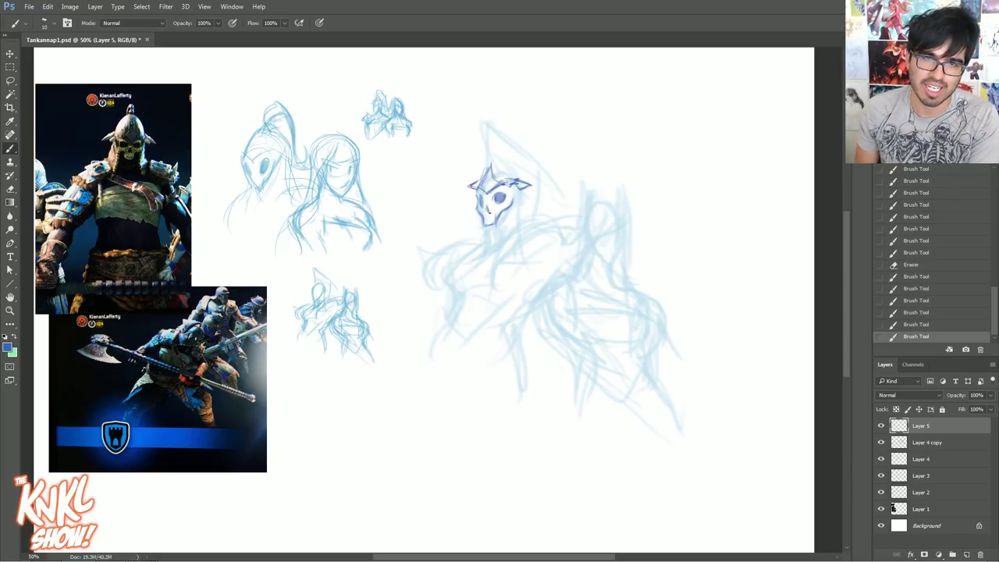
Draw the helmet's side edge beside the skull's cheek and extend lines from the jaw down the neck to the shoulder
{"action": "left_click", "coordinate": [915, 314]}
{"action": "left_click_drag", "start_coordinate": [512, 202], "coordinate": [509, 209]}
{"action": "left_click_drag", "start_coordinate": [513, 201], "coordinate": [510, 208]}
{"action": "left_click_drag", "start_coordinate": [514, 200], "coordinate": [517, 220]}
{"action": "left_click_drag", "start_coordinate": [513, 185], "coordinate": [527, 237]}
{"action": "mouse_move", "coordinate": [509, 186]}
{"action": "left_mouse_down"}
{"action": "mouse_move", "coordinate": [518, 239]}
{"action": "mouse_move", "coordinate": [487, 239]}
{"action": "left_mouse_up"}
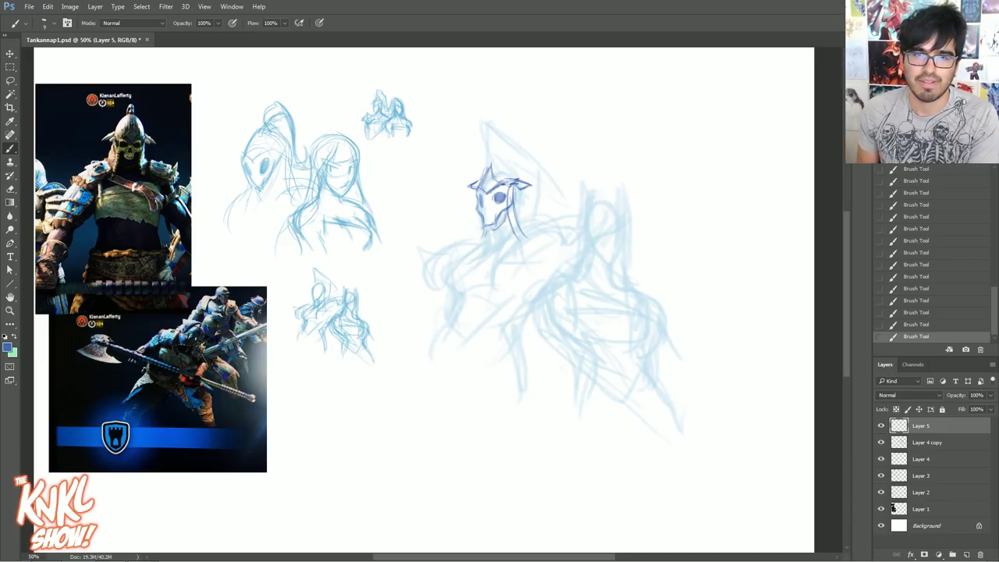
{"action": "mouse_move", "coordinate": [508, 216]}
{"action": "left_mouse_down"}
{"action": "mouse_move", "coordinate": [493, 229]}
{"action": "mouse_move", "coordinate": [503, 243]}
{"action": "left_mouse_up"}
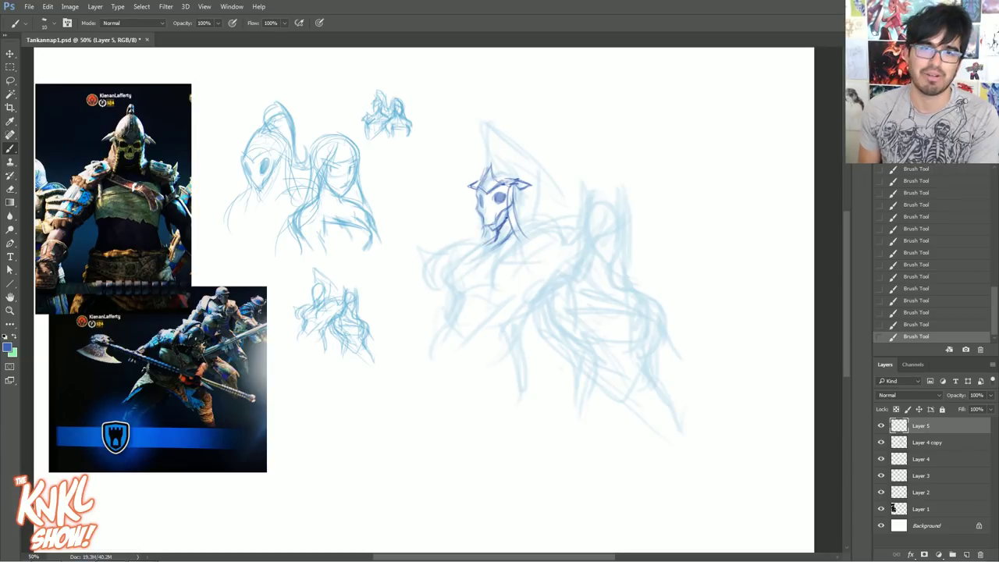
{"action": "left_click_drag", "start_coordinate": [479, 249], "coordinate": [465, 261]}
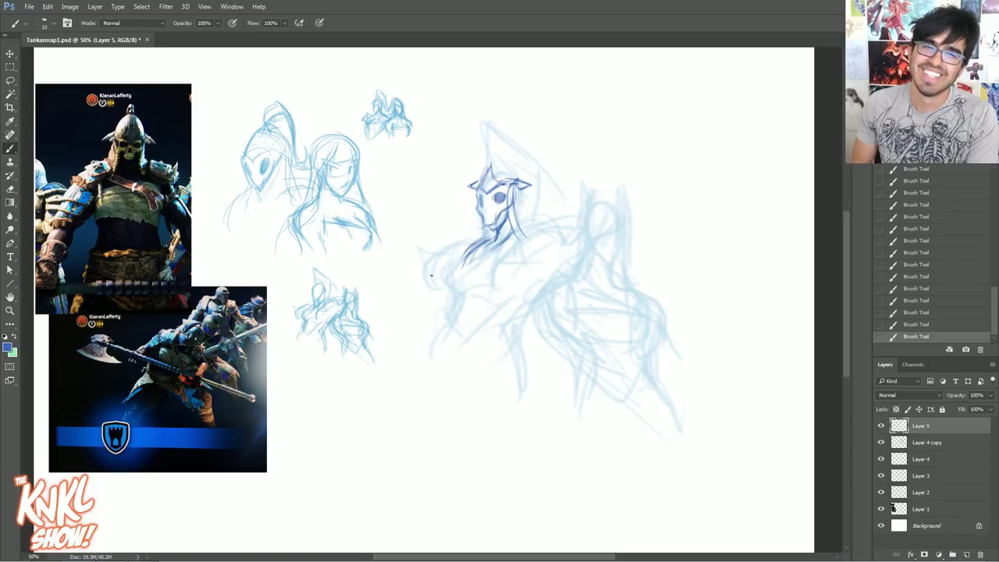
Draw the warrior's far shoulder line and its pointed armour spikes over the faded sketch
{"action": "key", "text": "]"}
{"action": "mouse_move", "coordinate": [491, 237]}
{"action": "left_mouse_down"}
{"action": "mouse_move", "coordinate": [461, 244]}
{"action": "mouse_move", "coordinate": [445, 272]}
{"action": "left_mouse_up"}
{"action": "key", "text": "bracketleft"}
{"action": "mouse_move", "coordinate": [437, 288]}
{"action": "left_mouse_down"}
{"action": "mouse_move", "coordinate": [429, 255]}
{"action": "mouse_move", "coordinate": [448, 248]}
{"action": "mouse_move", "coordinate": [423, 251]}
{"action": "mouse_move", "coordinate": [444, 269]}
{"action": "mouse_move", "coordinate": [469, 236]}
{"action": "mouse_move", "coordinate": [450, 240]}
{"action": "mouse_move", "coordinate": [480, 229]}
{"action": "mouse_move", "coordinate": [472, 236]}
{"action": "left_mouse_up"}
{"action": "key", "text": "]"}
{"action": "key", "text": "["}
{"action": "key", "text": "["}
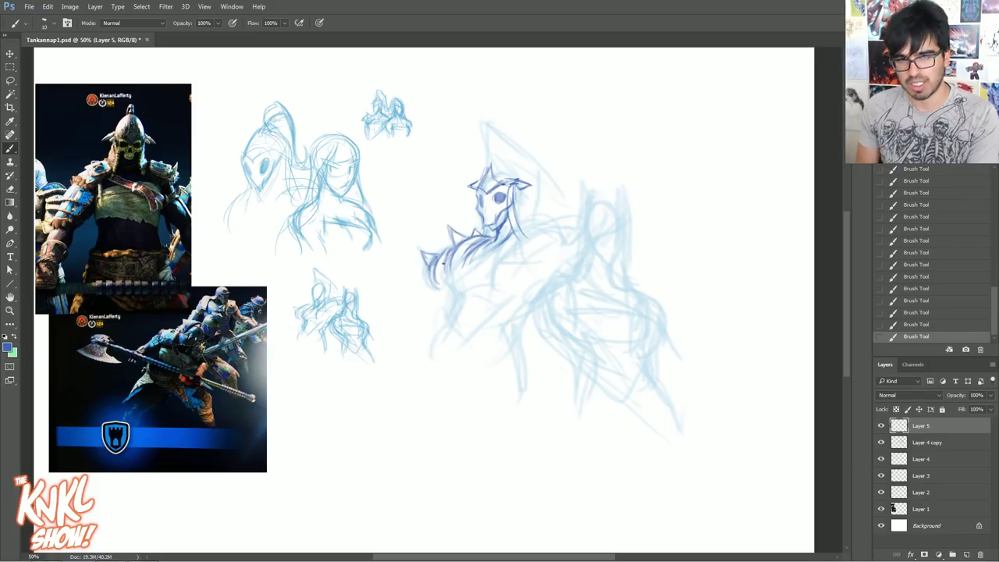
Add plate lines between the far shoulder's spikes, close its lower edge, and sketch the top curve of the near shoulder
{"action": "left_click_drag", "start_coordinate": [440, 272], "coordinate": [449, 260]}
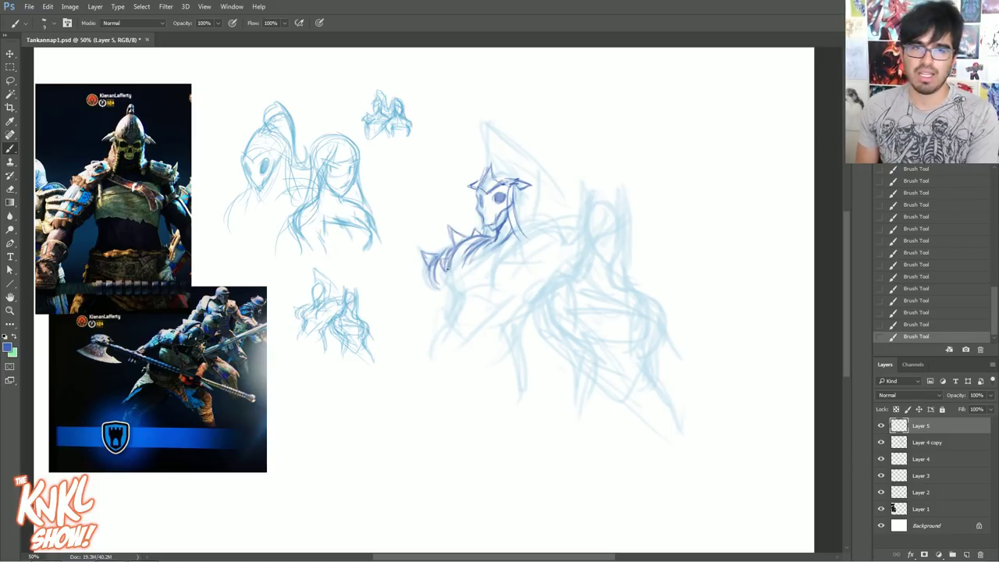
{"action": "mouse_move", "coordinate": [447, 260]}
{"action": "left_mouse_down"}
{"action": "mouse_move", "coordinate": [444, 269]}
{"action": "mouse_move", "coordinate": [459, 258]}
{"action": "mouse_move", "coordinate": [452, 251]}
{"action": "left_mouse_up"}
{"action": "left_click_drag", "start_coordinate": [453, 253], "coordinate": [460, 248]}
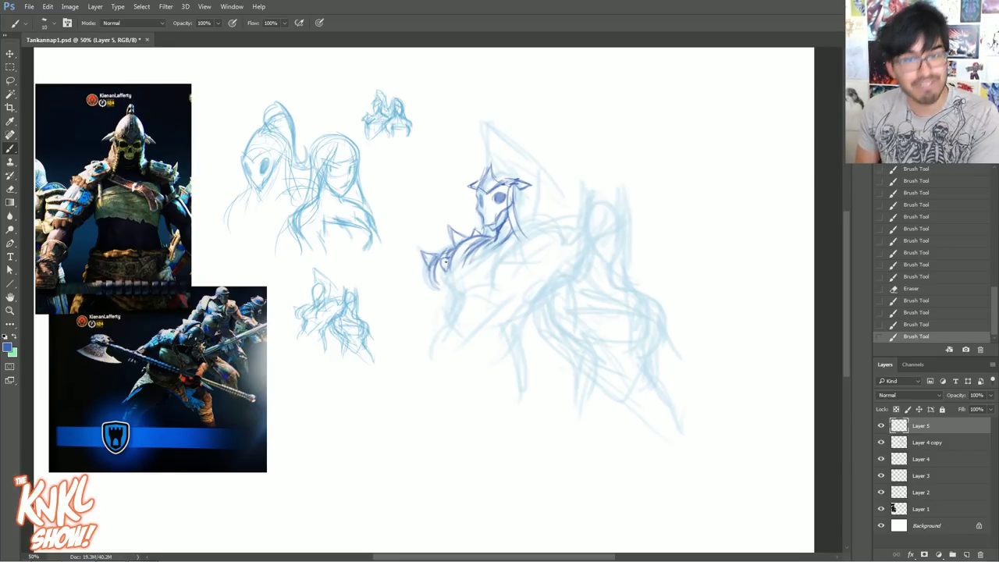
{"action": "left_click_drag", "start_coordinate": [444, 261], "coordinate": [450, 249]}
{"action": "mouse_move", "coordinate": [449, 250]}
{"action": "left_mouse_down"}
{"action": "mouse_move", "coordinate": [459, 245]}
{"action": "mouse_move", "coordinate": [437, 282]}
{"action": "left_mouse_up"}
{"action": "left_click_drag", "start_coordinate": [434, 280], "coordinate": [447, 292]}
{"action": "mouse_move", "coordinate": [442, 270]}
{"action": "left_mouse_down"}
{"action": "mouse_move", "coordinate": [534, 227]}
{"action": "mouse_move", "coordinate": [565, 230]}
{"action": "left_mouse_up"}
{"action": "key", "text": "["}
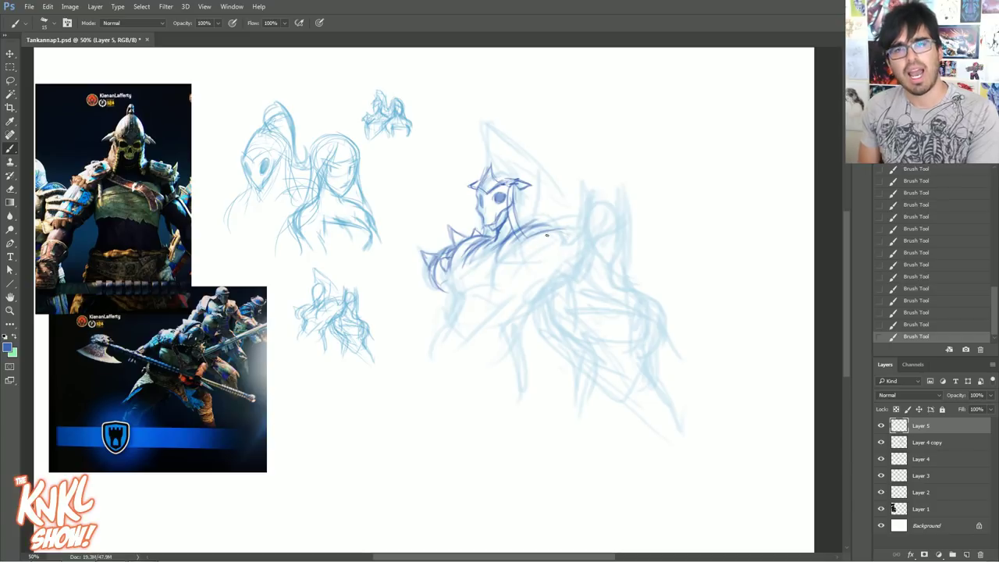
Lighten the rough lines on the near shoulder with the Eraser
{"action": "key", "text": "e"}
{"action": "mouse_move", "coordinate": [534, 220]}
{"action": "left_mouse_down"}
{"action": "mouse_move", "coordinate": [523, 239]}
{"action": "mouse_move", "coordinate": [547, 228]}
{"action": "mouse_move", "coordinate": [515, 247]}
{"action": "left_mouse_up"}
{"action": "left_click_drag", "start_coordinate": [528, 232], "coordinate": [551, 227]}
{"action": "mouse_move", "coordinate": [512, 248]}
{"action": "left_mouse_down"}
{"action": "mouse_move", "coordinate": [555, 225]}
{"action": "mouse_move", "coordinate": [546, 227]}
{"action": "left_mouse_up"}
{"action": "mouse_move", "coordinate": [526, 234]}
{"action": "left_mouse_down"}
{"action": "mouse_move", "coordinate": [543, 228]}
{"action": "mouse_move", "coordinate": [520, 228]}
{"action": "left_mouse_up"}
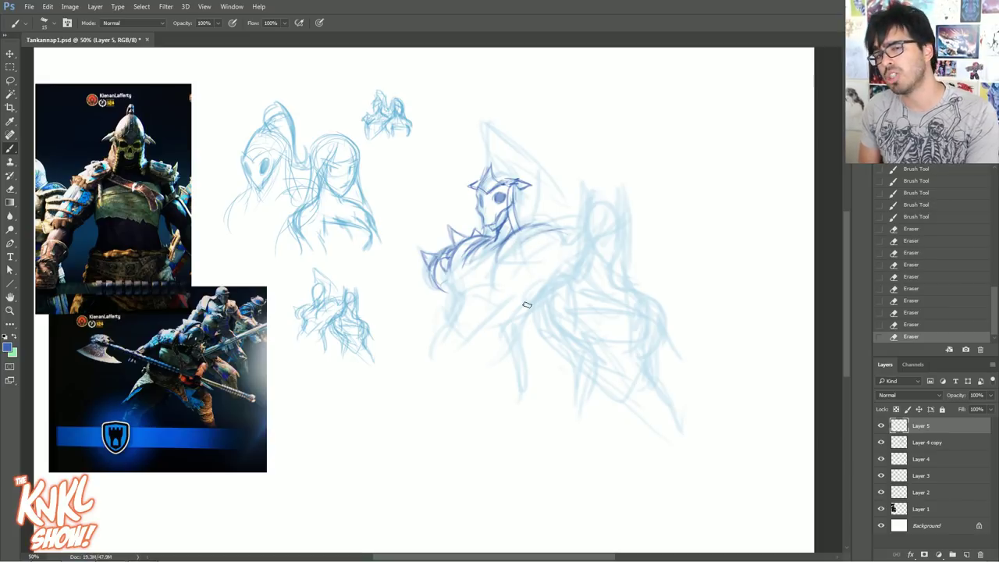
Draw the near shoulder guard's curved front edge, plates and spikes with the Brush tool
{"action": "key", "text": "b"}
{"action": "left_click_drag", "start_coordinate": [502, 266], "coordinate": [516, 263]}
{"action": "left_click_drag", "start_coordinate": [503, 268], "coordinate": [511, 274]}
{"action": "left_click_drag", "start_coordinate": [511, 274], "coordinate": [527, 239]}
{"action": "mouse_move", "coordinate": [513, 258]}
{"action": "left_mouse_down"}
{"action": "mouse_move", "coordinate": [547, 226]}
{"action": "mouse_move", "coordinate": [570, 229]}
{"action": "mouse_move", "coordinate": [571, 244]}
{"action": "mouse_move", "coordinate": [552, 237]}
{"action": "mouse_move", "coordinate": [564, 238]}
{"action": "left_mouse_up"}
{"action": "mouse_move", "coordinate": [522, 265]}
{"action": "left_mouse_down"}
{"action": "mouse_move", "coordinate": [575, 252]}
{"action": "mouse_move", "coordinate": [535, 231]}
{"action": "mouse_move", "coordinate": [540, 243]}
{"action": "left_mouse_up"}
{"action": "key", "text": "bracketleft"}
{"action": "mouse_move", "coordinate": [539, 243]}
{"action": "left_mouse_down"}
{"action": "mouse_move", "coordinate": [526, 250]}
{"action": "mouse_move", "coordinate": [557, 214]}
{"action": "mouse_move", "coordinate": [572, 230]}
{"action": "mouse_move", "coordinate": [555, 221]}
{"action": "mouse_move", "coordinate": [555, 236]}
{"action": "mouse_move", "coordinate": [555, 214]}
{"action": "mouse_move", "coordinate": [560, 238]}
{"action": "left_mouse_up"}
Sketch the helmet's rear guard behind the skull mask with a smaller brush
{"action": "mouse_move", "coordinate": [518, 181]}
{"action": "left_mouse_down"}
{"action": "mouse_move", "coordinate": [530, 187]}
{"action": "mouse_move", "coordinate": [538, 221]}
{"action": "left_mouse_up"}
{"action": "key", "text": "bracketleft"}
{"action": "mouse_move", "coordinate": [529, 193]}
{"action": "left_mouse_down"}
{"action": "mouse_move", "coordinate": [534, 218]}
{"action": "mouse_move", "coordinate": [531, 209]}
{"action": "left_mouse_up"}
{"action": "left_click_drag", "start_coordinate": [518, 183], "coordinate": [528, 187]}
{"action": "mouse_move", "coordinate": [520, 180]}
{"action": "left_mouse_down"}
{"action": "mouse_move", "coordinate": [533, 217]}
{"action": "mouse_move", "coordinate": [513, 164]}
{"action": "mouse_move", "coordinate": [525, 191]}
{"action": "mouse_move", "coordinate": [514, 164]}
{"action": "mouse_move", "coordinate": [490, 168]}
{"action": "mouse_move", "coordinate": [492, 140]}
{"action": "mouse_move", "coordinate": [502, 145]}
{"action": "mouse_move", "coordinate": [487, 139]}
{"action": "mouse_move", "coordinate": [509, 122]}
{"action": "mouse_move", "coordinate": [484, 124]}
{"action": "mouse_move", "coordinate": [545, 162]}
{"action": "left_mouse_up"}
Draw the tall curved crest sweeping from above the helmet's peak down to the back of the shoulder
{"action": "left_click_drag", "start_coordinate": [497, 125], "coordinate": [561, 195]}
{"action": "left_click_drag", "start_coordinate": [555, 176], "coordinate": [578, 228]}
{"action": "left_click", "coordinate": [942, 288]}
{"action": "key", "text": "bracketright"}
{"action": "left_click_drag", "start_coordinate": [512, 130], "coordinate": [561, 204]}
{"action": "mouse_move", "coordinate": [544, 163]}
{"action": "left_mouse_down"}
{"action": "mouse_move", "coordinate": [563, 193]}
{"action": "mouse_move", "coordinate": [565, 227]}
{"action": "mouse_move", "coordinate": [516, 169]}
{"action": "mouse_move", "coordinate": [553, 199]}
{"action": "left_mouse_up"}
{"action": "left_click_drag", "start_coordinate": [493, 139], "coordinate": [551, 183]}
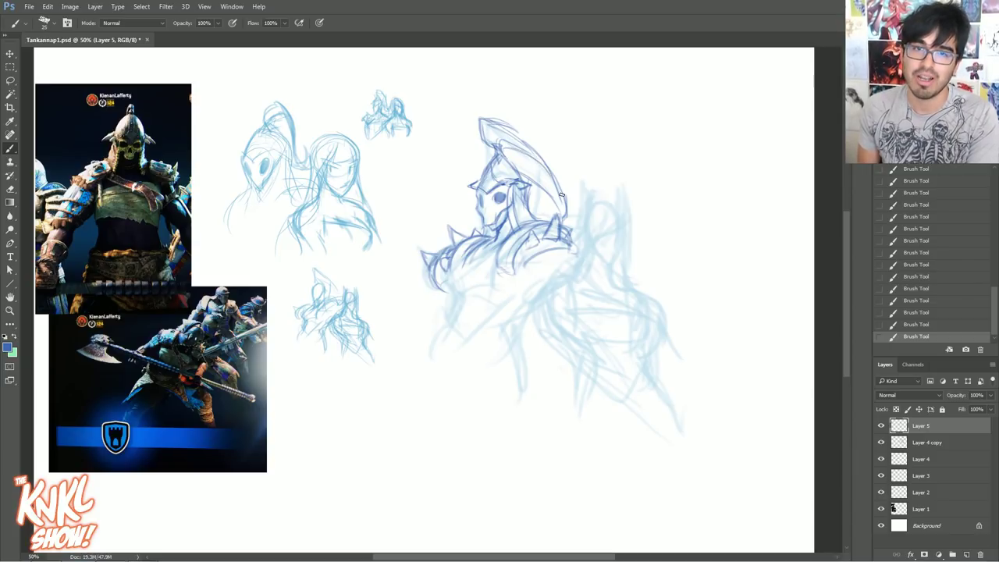
Darken the crest's outer curve and front tip, and reinforce its inner edge with a larger brush
{"action": "left_click_drag", "start_coordinate": [539, 157], "coordinate": [568, 216]}
{"action": "mouse_move", "coordinate": [520, 141]}
{"action": "left_mouse_down"}
{"action": "mouse_move", "coordinate": [566, 198]}
{"action": "mouse_move", "coordinate": [546, 166]}
{"action": "left_mouse_up"}
{"action": "left_click_drag", "start_coordinate": [499, 125], "coordinate": [525, 138]}
{"action": "mouse_move", "coordinate": [488, 119]}
{"action": "left_mouse_down"}
{"action": "mouse_move", "coordinate": [511, 125]}
{"action": "mouse_move", "coordinate": [482, 139]}
{"action": "mouse_move", "coordinate": [499, 150]}
{"action": "left_mouse_up"}
{"action": "key", "text": "]"}
{"action": "left_click_drag", "start_coordinate": [537, 186], "coordinate": [559, 209]}
{"action": "left_click_drag", "start_coordinate": [516, 172], "coordinate": [565, 226]}
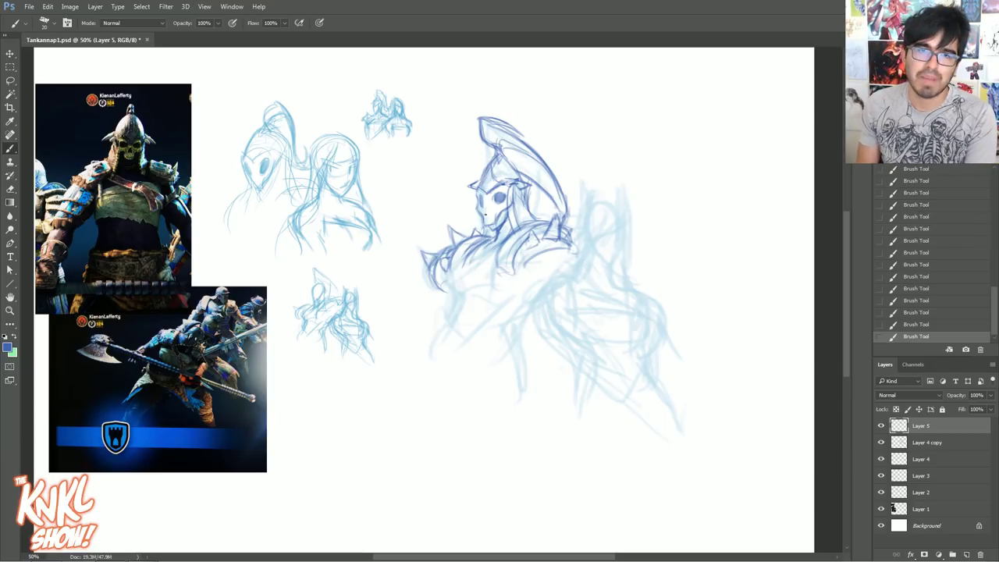
Touch up the skull mask around the nose and eye with the Eraser and Brush, and step back the last brush stroke
{"action": "left_click", "coordinate": [488, 205]}
{"action": "key", "text": "b"}
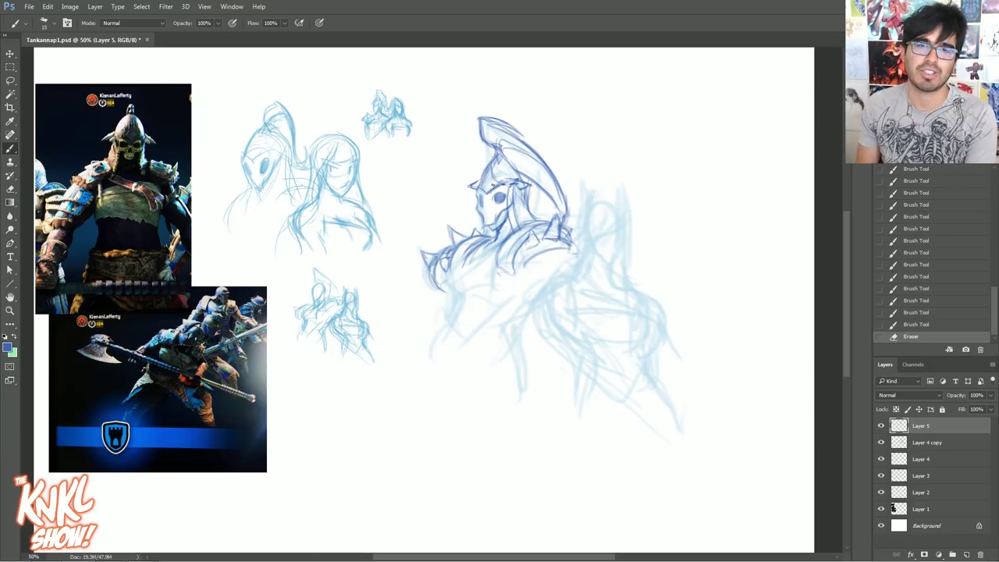
{"action": "left_click_drag", "start_coordinate": [493, 197], "coordinate": [501, 205]}
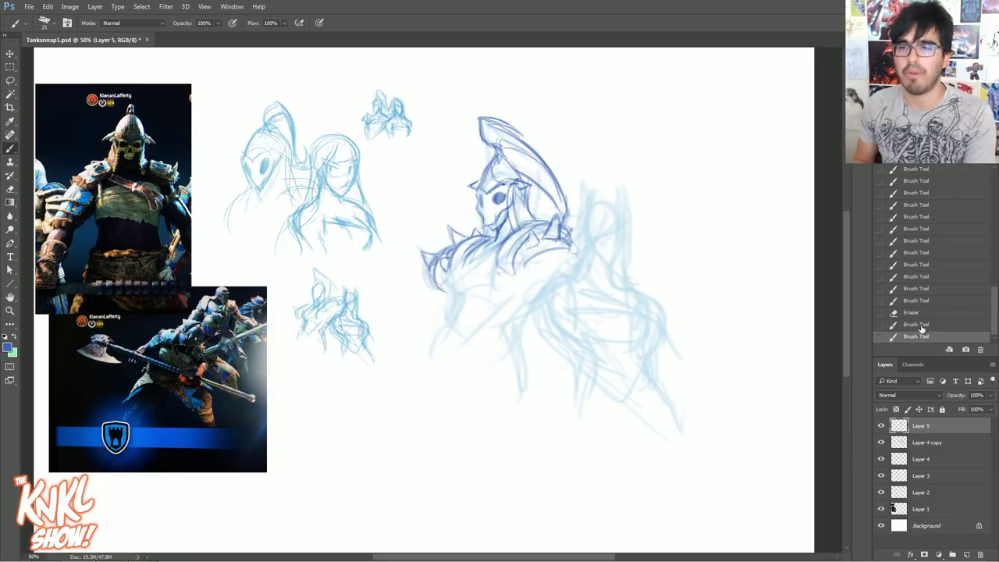
{"action": "left_click", "coordinate": [921, 324]}
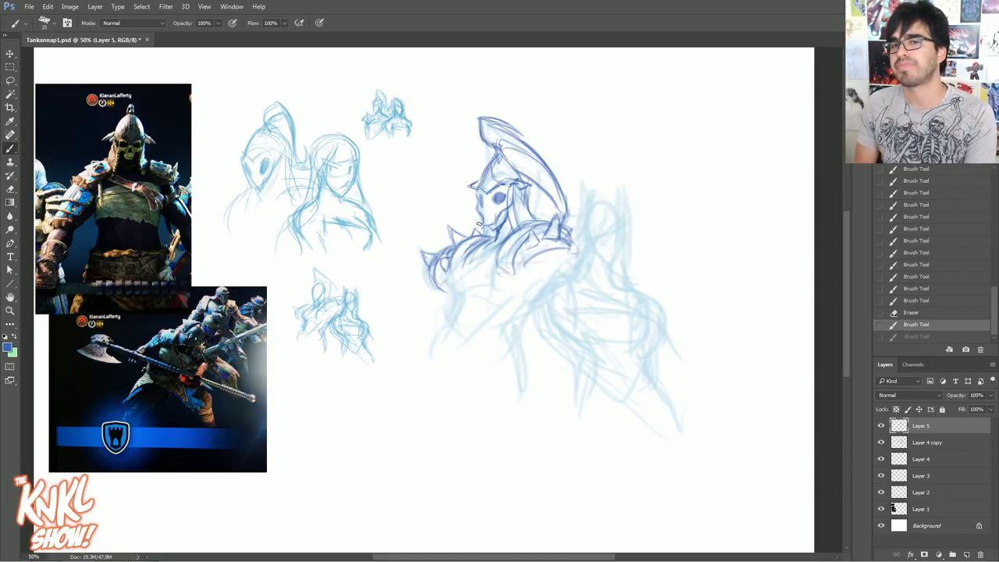
Strengthen the helmet's back edge and the side of its dome with a finer brush
{"action": "key", "text": "bracketleft"}
{"action": "key", "text": "bracketleft"}
{"action": "key", "text": "bracketleft"}
{"action": "left_click_drag", "start_coordinate": [527, 198], "coordinate": [538, 220]}
{"action": "mouse_move", "coordinate": [526, 186]}
{"action": "left_mouse_down"}
{"action": "mouse_move", "coordinate": [531, 217]}
{"action": "mouse_move", "coordinate": [500, 151]}
{"action": "mouse_move", "coordinate": [512, 164]}
{"action": "left_mouse_up"}
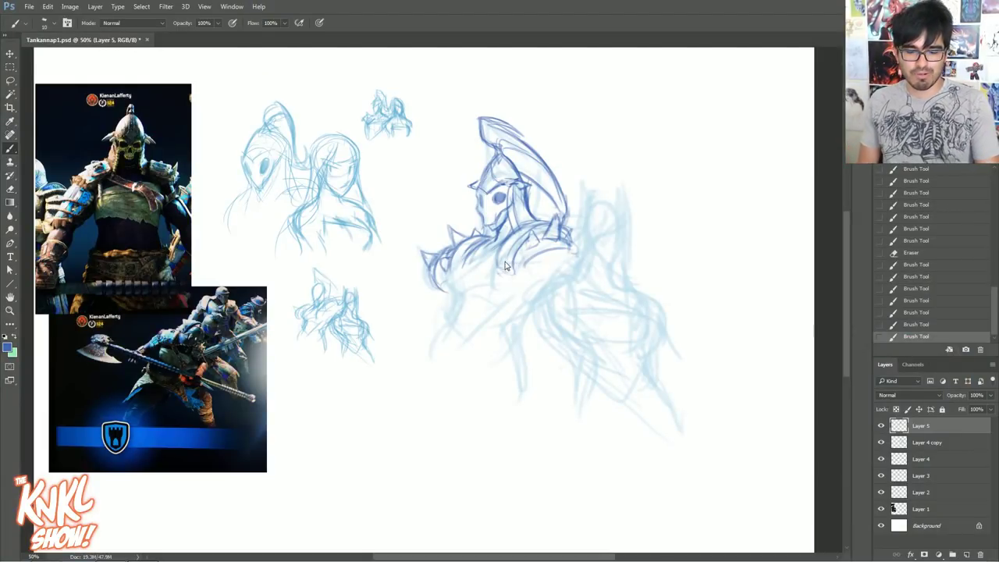
Draw the near shoulder guard's lower edge and darken its rear corner, and save the document
{"action": "key", "text": "]"}
{"action": "left_click_drag", "start_coordinate": [521, 273], "coordinate": [532, 258]}
{"action": "mouse_move", "coordinate": [531, 259]}
{"action": "left_mouse_down"}
{"action": "mouse_move", "coordinate": [565, 247]}
{"action": "mouse_move", "coordinate": [575, 257]}
{"action": "left_mouse_up"}
{"action": "left_click_drag", "start_coordinate": [573, 243], "coordinate": [576, 256]}
{"action": "mouse_move", "coordinate": [565, 240]}
{"action": "left_mouse_down"}
{"action": "mouse_move", "coordinate": [574, 250]}
{"action": "mouse_move", "coordinate": [526, 226]}
{"action": "mouse_move", "coordinate": [510, 237]}
{"action": "mouse_move", "coordinate": [477, 203]}
{"action": "left_mouse_up"}
{"action": "key", "text": "]"}
{"action": "key", "text": "bracketleft"}
{"action": "key", "text": "ctrl+s"}
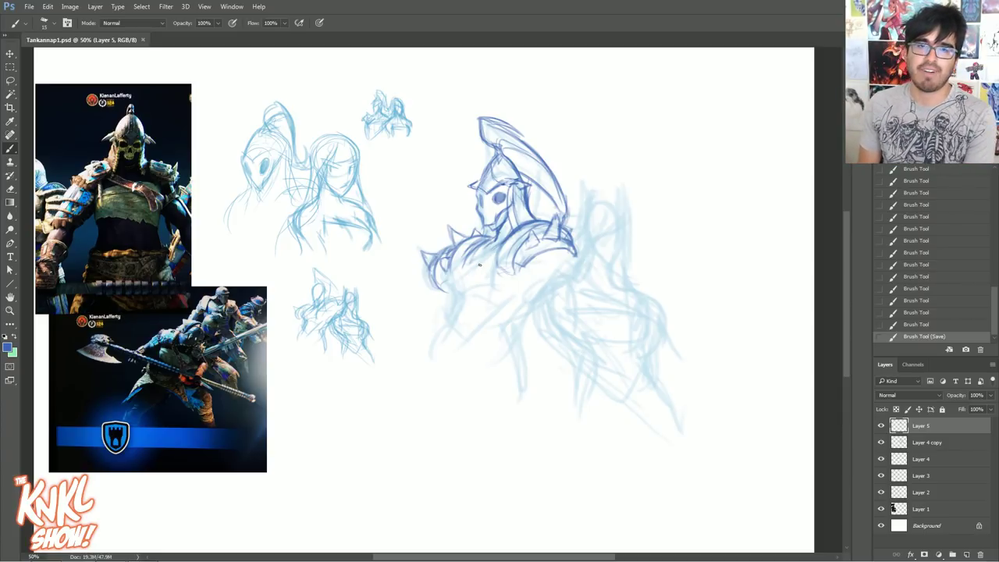
Draw the chest's upper contour, its far side, and the lower edge of the chest garment
{"action": "left_click_drag", "start_coordinate": [495, 248], "coordinate": [465, 262]}
{"action": "left_click_drag", "start_coordinate": [490, 250], "coordinate": [461, 267]}
{"action": "key", "text": "]"}
{"action": "left_click_drag", "start_coordinate": [491, 245], "coordinate": [456, 268]}
{"action": "mouse_move", "coordinate": [468, 259]}
{"action": "left_mouse_down"}
{"action": "mouse_move", "coordinate": [446, 278]}
{"action": "mouse_move", "coordinate": [455, 268]}
{"action": "left_mouse_up"}
{"action": "left_click_drag", "start_coordinate": [458, 267], "coordinate": [448, 294]}
{"action": "mouse_move", "coordinate": [464, 270]}
{"action": "left_mouse_down"}
{"action": "mouse_move", "coordinate": [454, 300]}
{"action": "mouse_move", "coordinate": [496, 257]}
{"action": "mouse_move", "coordinate": [498, 291]}
{"action": "mouse_move", "coordinate": [489, 297]}
{"action": "mouse_move", "coordinate": [501, 286]}
{"action": "left_mouse_up"}
{"action": "key", "text": "["}
{"action": "key", "text": "["}
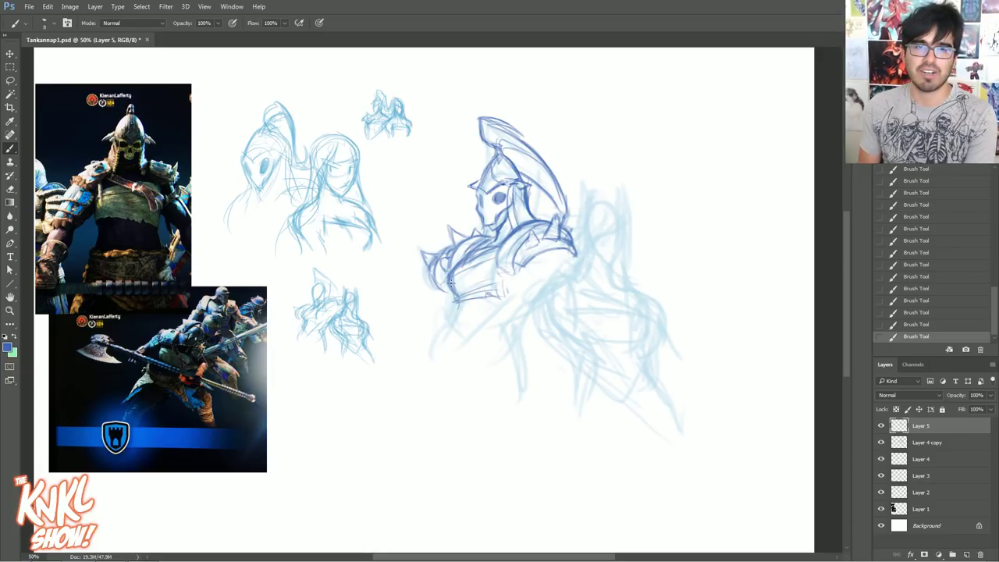
Draw both sides of the warrior's waist down to the hips, with a muscle line on the abdomen
{"action": "mouse_move", "coordinate": [446, 317]}
{"action": "left_mouse_down"}
{"action": "mouse_move", "coordinate": [456, 301]}
{"action": "mouse_move", "coordinate": [446, 333]}
{"action": "left_mouse_up"}
{"action": "key", "text": "bracketright"}
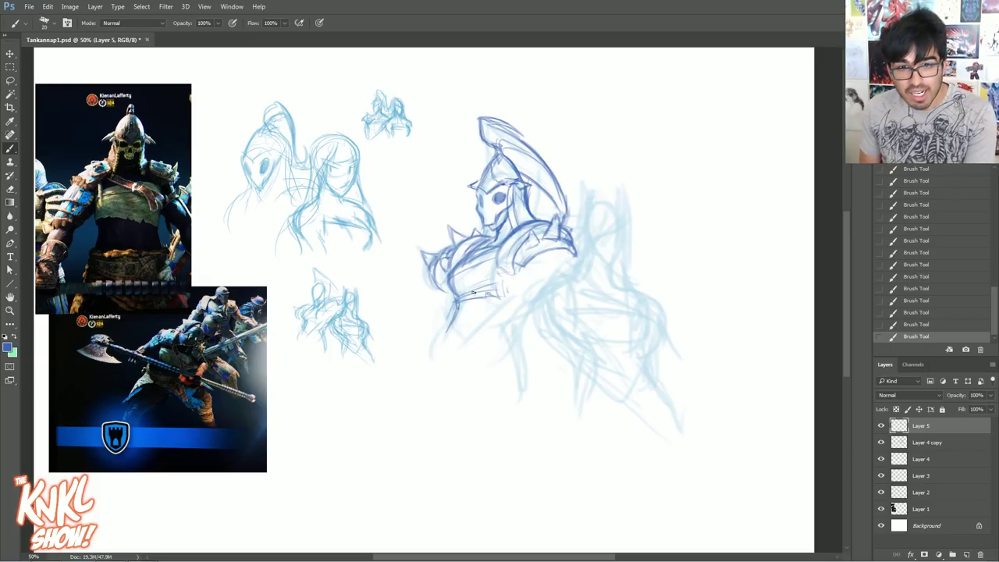
{"action": "key", "text": "bracketright"}
{"action": "key", "text": "bracketright"}
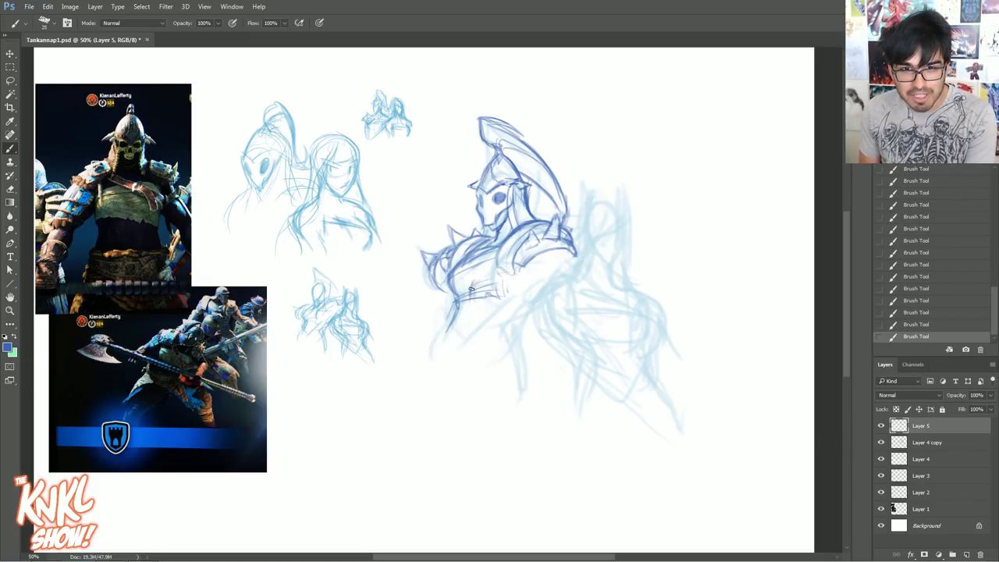
{"action": "key", "text": "bracketleft"}
{"action": "key", "text": "bracketleft"}
{"action": "key", "text": "bracketright"}
{"action": "left_click_drag", "start_coordinate": [455, 309], "coordinate": [433, 361]}
{"action": "key", "text": "bracketright"}
{"action": "left_click_drag", "start_coordinate": [496, 303], "coordinate": [488, 328]}
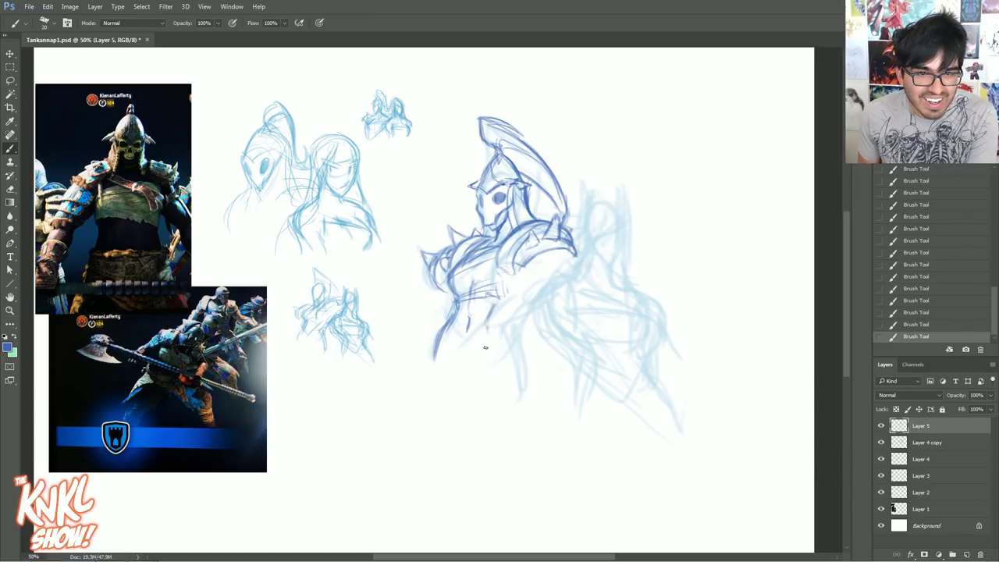
{"action": "key", "text": "bracketright"}
{"action": "mouse_move", "coordinate": [524, 300]}
{"action": "left_mouse_down"}
{"action": "mouse_move", "coordinate": [507, 350]}
{"action": "mouse_move", "coordinate": [518, 317]}
{"action": "mouse_move", "coordinate": [529, 399]}
{"action": "left_mouse_up"}
{"action": "left_click_drag", "start_coordinate": [513, 334], "coordinate": [529, 371]}
Sketch the waistline across the hips and the far edge of the hanging waist cloth
{"action": "key", "text": "bracketleft"}
{"action": "key", "text": "bracketleft"}
{"action": "left_click_drag", "start_coordinate": [451, 331], "coordinate": [459, 375]}
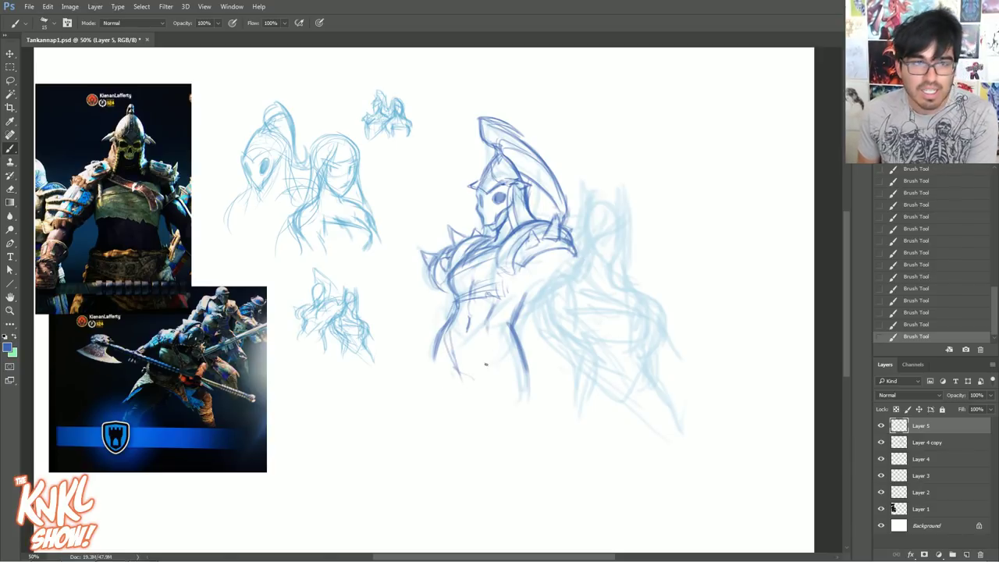
{"action": "key", "text": "bracketright"}
{"action": "mouse_move", "coordinate": [443, 331]}
{"action": "left_mouse_down"}
{"action": "mouse_move", "coordinate": [482, 356]}
{"action": "mouse_move", "coordinate": [522, 363]}
{"action": "mouse_move", "coordinate": [445, 395]}
{"action": "left_mouse_up"}
{"action": "mouse_move", "coordinate": [444, 331]}
{"action": "left_mouse_down"}
{"action": "mouse_move", "coordinate": [438, 358]}
{"action": "mouse_move", "coordinate": [451, 381]}
{"action": "left_mouse_up"}
Draw the waist cloth's inner fold, jagged pointed hem and near edge below the hip
{"action": "left_click_drag", "start_coordinate": [479, 338], "coordinate": [496, 439]}
{"action": "left_click_drag", "start_coordinate": [473, 395], "coordinate": [512, 436]}
{"action": "left_click_drag", "start_coordinate": [511, 429], "coordinate": [529, 467]}
{"action": "left_click_drag", "start_coordinate": [527, 372], "coordinate": [530, 443]}
{"action": "mouse_move", "coordinate": [519, 357]}
{"action": "left_mouse_down"}
{"action": "mouse_move", "coordinate": [550, 389]}
{"action": "mouse_move", "coordinate": [540, 371]}
{"action": "left_mouse_up"}
{"action": "mouse_move", "coordinate": [511, 325]}
{"action": "left_mouse_down"}
{"action": "mouse_move", "coordinate": [528, 297]}
{"action": "mouse_move", "coordinate": [513, 325]}
{"action": "left_mouse_up"}
{"action": "key", "text": "bracketleft"}
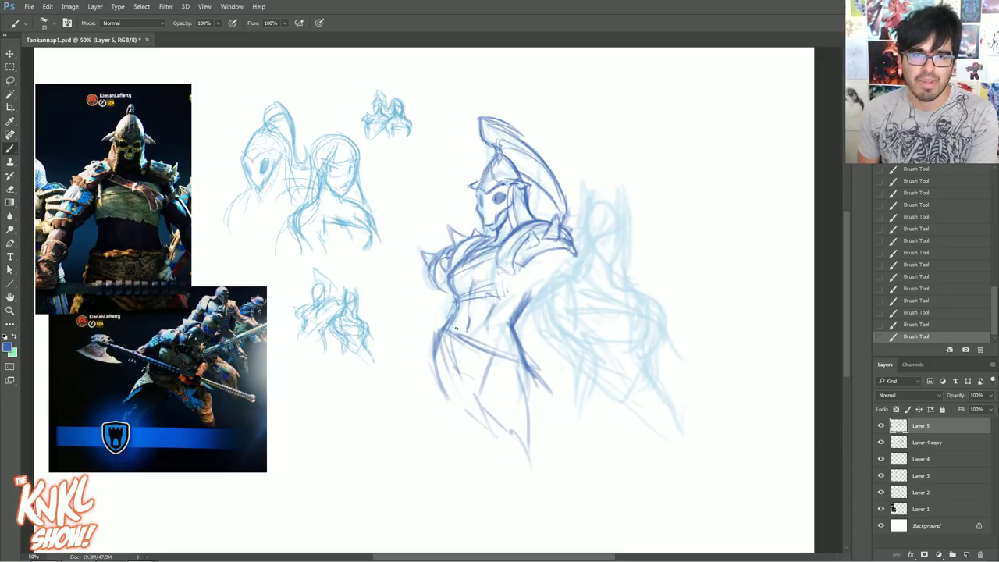
Reinforce the far torso contour and the far shoulder guard's lower edge, and thicken the near shoulder guard's front edge
{"action": "left_click_drag", "start_coordinate": [458, 311], "coordinate": [448, 322]}
{"action": "left_click_drag", "start_coordinate": [459, 295], "coordinate": [450, 326]}
{"action": "key", "text": "bracketright"}
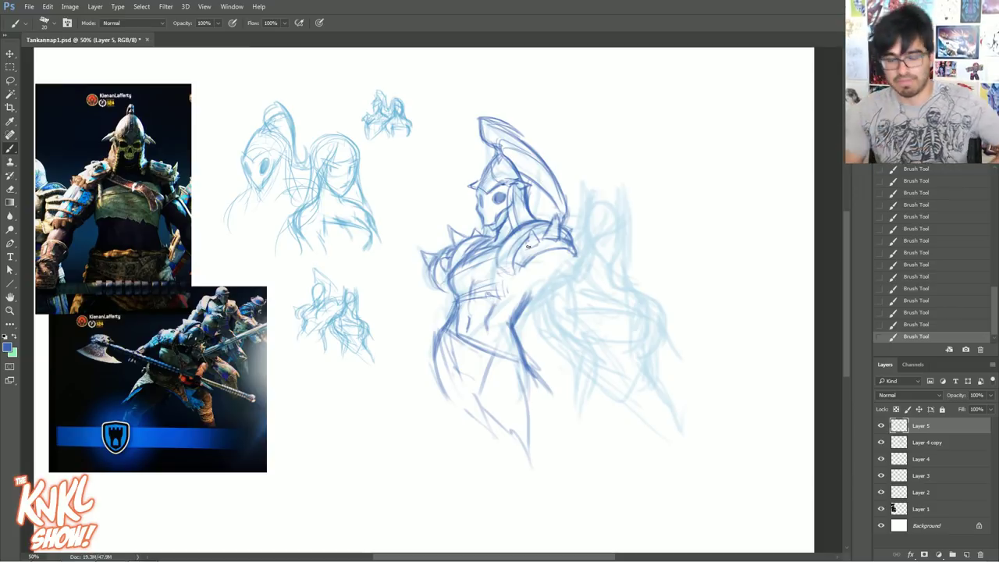
{"action": "left_click_drag", "start_coordinate": [453, 293], "coordinate": [436, 267]}
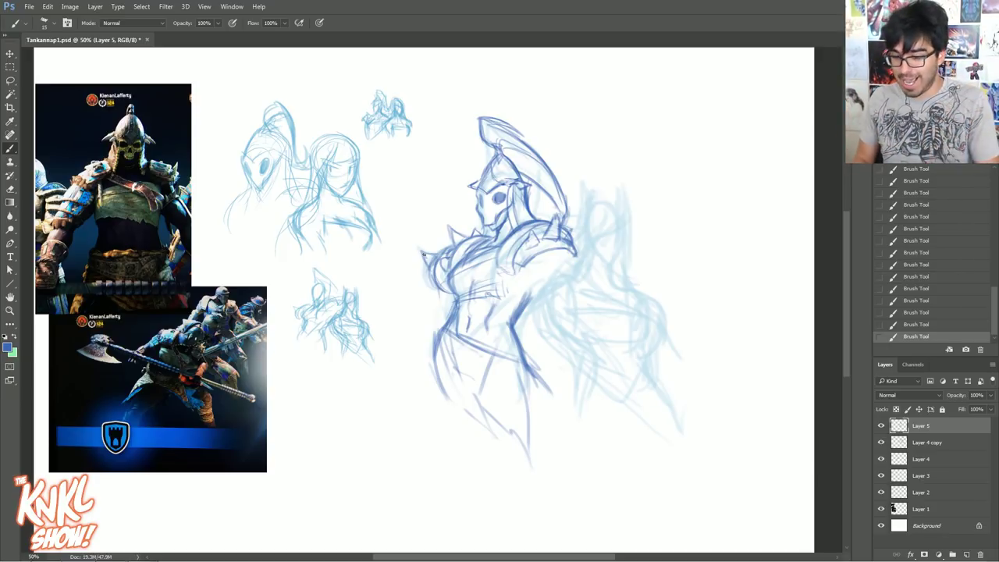
{"action": "key", "text": "bracketright"}
{"action": "left_click_drag", "start_coordinate": [516, 251], "coordinate": [513, 275]}
{"action": "key", "text": "bracketright"}
{"action": "key", "text": "bracketright"}
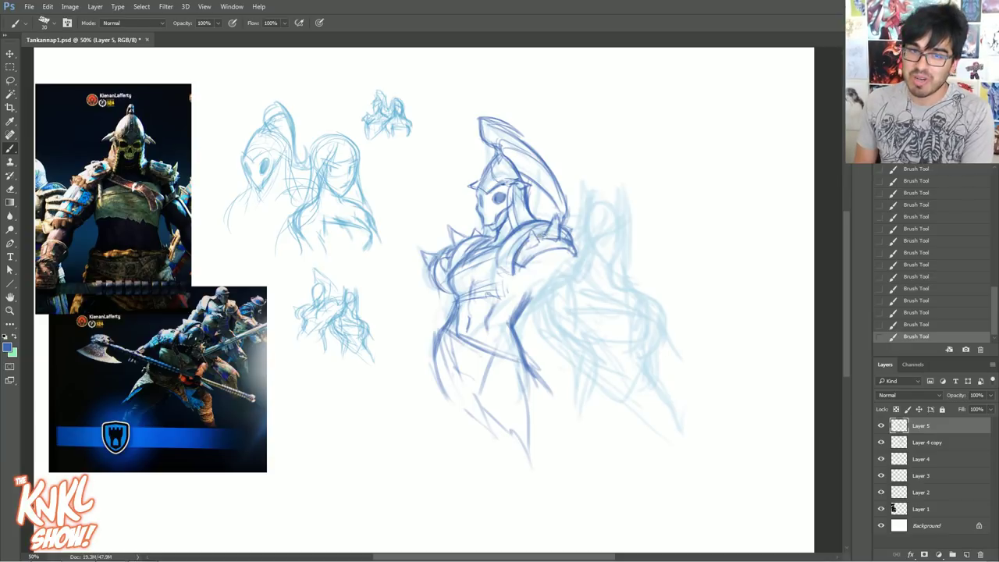
Draw the far arm reaching down and outward, and outline the near upper arm below its shoulder guard
{"action": "key", "text": "bracketleft"}
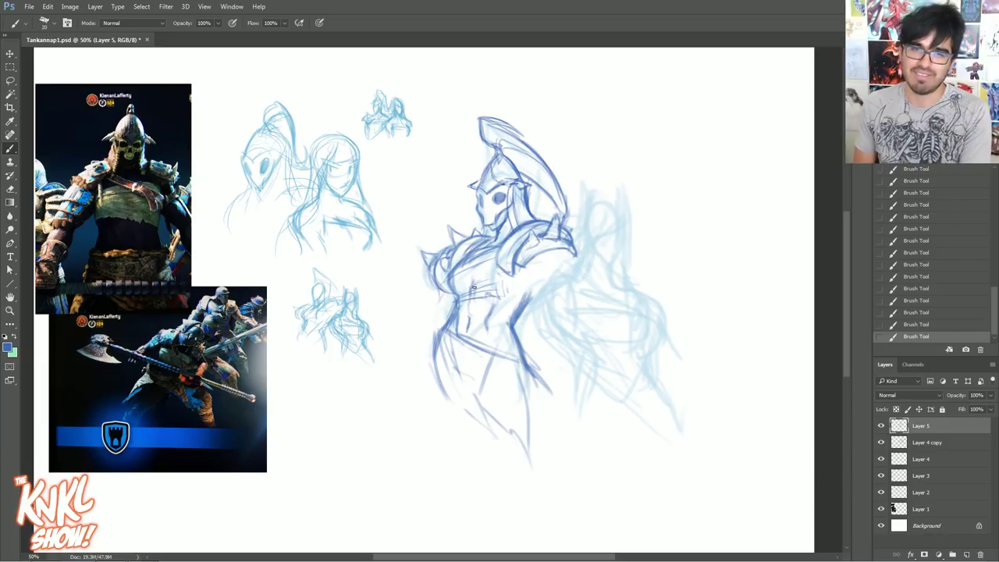
{"action": "left_click_drag", "start_coordinate": [441, 291], "coordinate": [428, 327]}
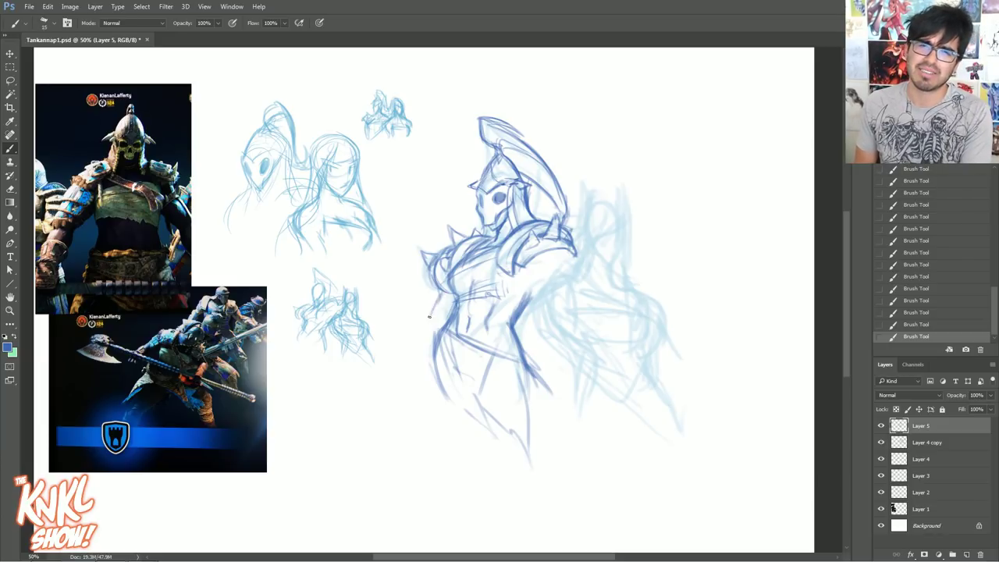
{"action": "left_click_drag", "start_coordinate": [436, 294], "coordinate": [402, 358]}
{"action": "key", "text": "bracketright"}
{"action": "key", "text": "bracketright"}
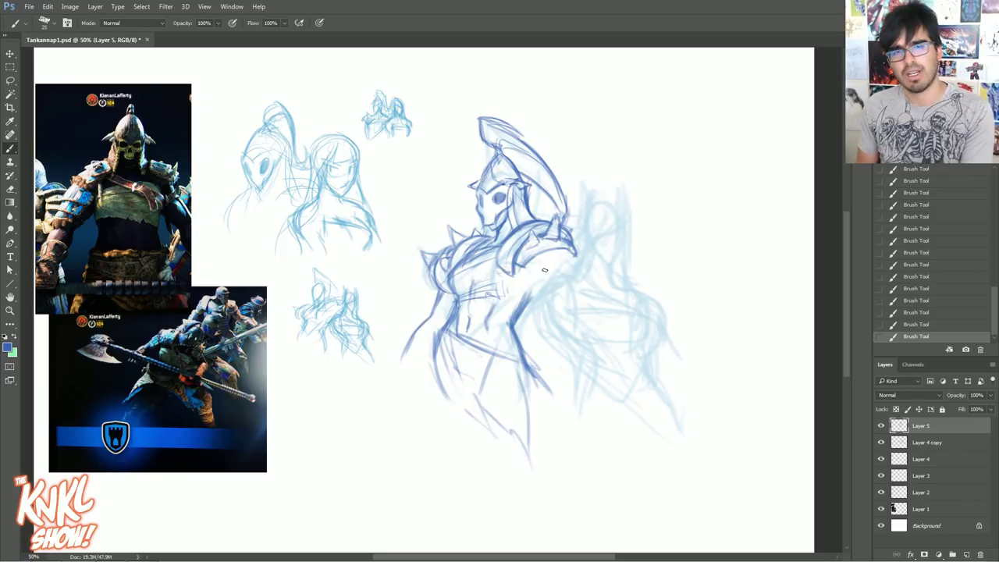
{"action": "left_click_drag", "start_coordinate": [523, 265], "coordinate": [524, 293]}
{"action": "left_click_drag", "start_coordinate": [562, 255], "coordinate": [548, 295]}
{"action": "left_click_drag", "start_coordinate": [570, 255], "coordinate": [557, 286]}
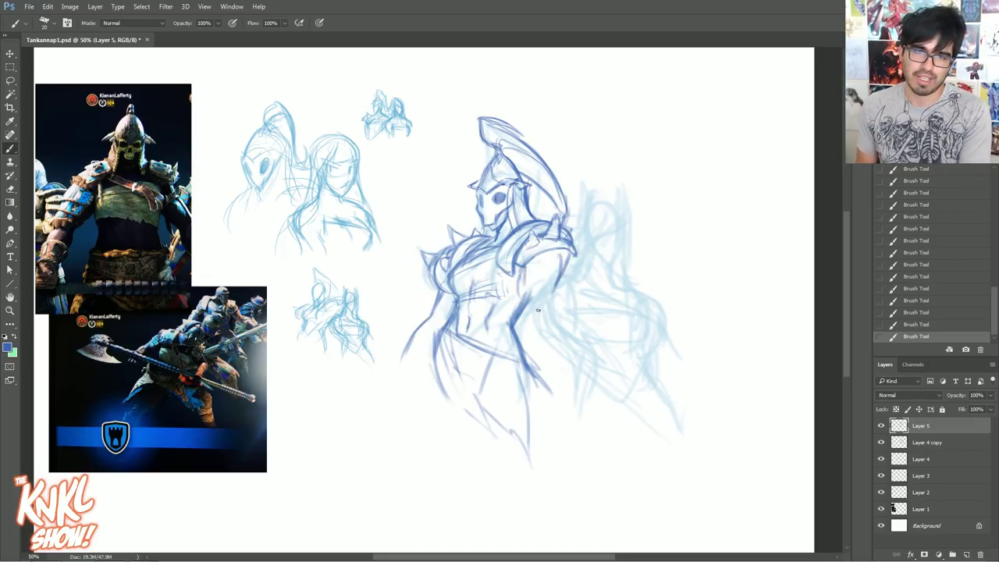
Duplicate Layer 5, hide the original, and draw the near arm bending down to the wrist on the copy
{"action": "key", "text": "ctrl+j"}
{"action": "left_click", "coordinate": [881, 442]}
{"action": "key", "text": "bracketright"}
{"action": "mouse_move", "coordinate": [573, 254]}
{"action": "left_mouse_down"}
{"action": "mouse_move", "coordinate": [540, 302]}
{"action": "mouse_move", "coordinate": [554, 289]}
{"action": "left_mouse_up"}
{"action": "left_click_drag", "start_coordinate": [566, 266], "coordinate": [551, 294]}
{"action": "left_click_drag", "start_coordinate": [564, 268], "coordinate": [548, 298]}
{"action": "left_click_drag", "start_coordinate": [562, 272], "coordinate": [532, 341]}
{"action": "mouse_move", "coordinate": [520, 297]}
{"action": "left_mouse_down"}
{"action": "mouse_move", "coordinate": [497, 348]}
{"action": "mouse_move", "coordinate": [504, 331]}
{"action": "left_mouse_up"}
{"action": "left_click_drag", "start_coordinate": [507, 331], "coordinate": [498, 369]}
{"action": "mouse_move", "coordinate": [549, 305]}
{"action": "left_mouse_down"}
{"action": "mouse_move", "coordinate": [515, 380]}
{"action": "mouse_move", "coordinate": [496, 388]}
{"action": "left_mouse_up"}
Rough in both fists and the weapon shaft running between them in front of the hips
{"action": "left_click_drag", "start_coordinate": [414, 370], "coordinate": [370, 376]}
{"action": "left_click_drag", "start_coordinate": [420, 351], "coordinate": [408, 381]}
{"action": "left_click_drag", "start_coordinate": [429, 357], "coordinate": [395, 393]}
{"action": "mouse_move", "coordinate": [404, 375]}
{"action": "left_mouse_down"}
{"action": "mouse_move", "coordinate": [386, 390]}
{"action": "mouse_move", "coordinate": [499, 413]}
{"action": "left_mouse_up"}
{"action": "left_click_drag", "start_coordinate": [484, 378], "coordinate": [512, 423]}
{"action": "mouse_move", "coordinate": [475, 396]}
{"action": "left_mouse_down"}
{"action": "mouse_move", "coordinate": [529, 408]}
{"action": "mouse_move", "coordinate": [489, 414]}
{"action": "left_mouse_up"}
{"action": "mouse_move", "coordinate": [398, 378]}
{"action": "left_mouse_down"}
{"action": "mouse_move", "coordinate": [403, 399]}
{"action": "mouse_move", "coordinate": [437, 386]}
{"action": "mouse_move", "coordinate": [488, 398]}
{"action": "left_mouse_up"}
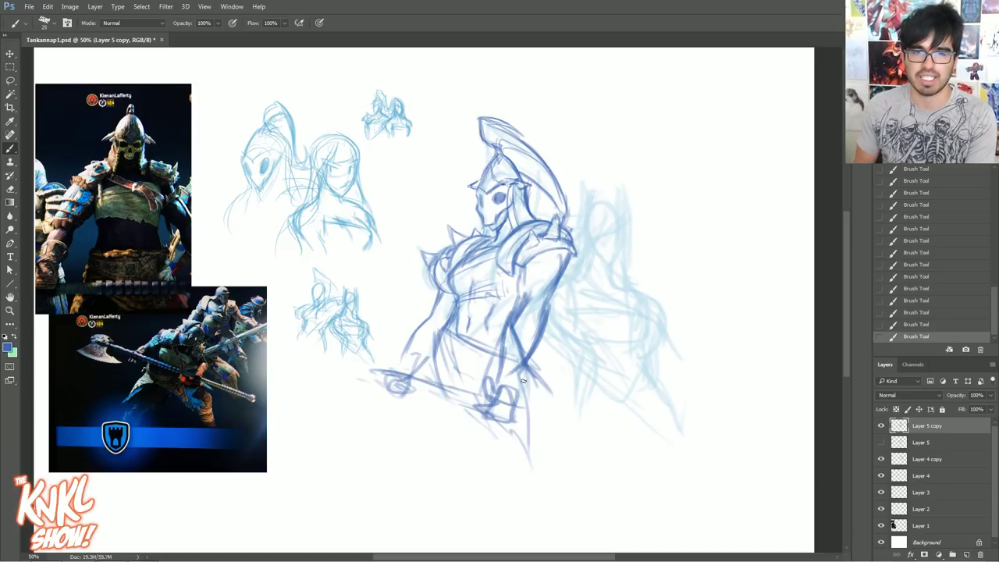
Define the near forearm and both gripping hands, and extend the shaft's edges past each hand
{"action": "left_click_drag", "start_coordinate": [528, 365], "coordinate": [508, 409]}
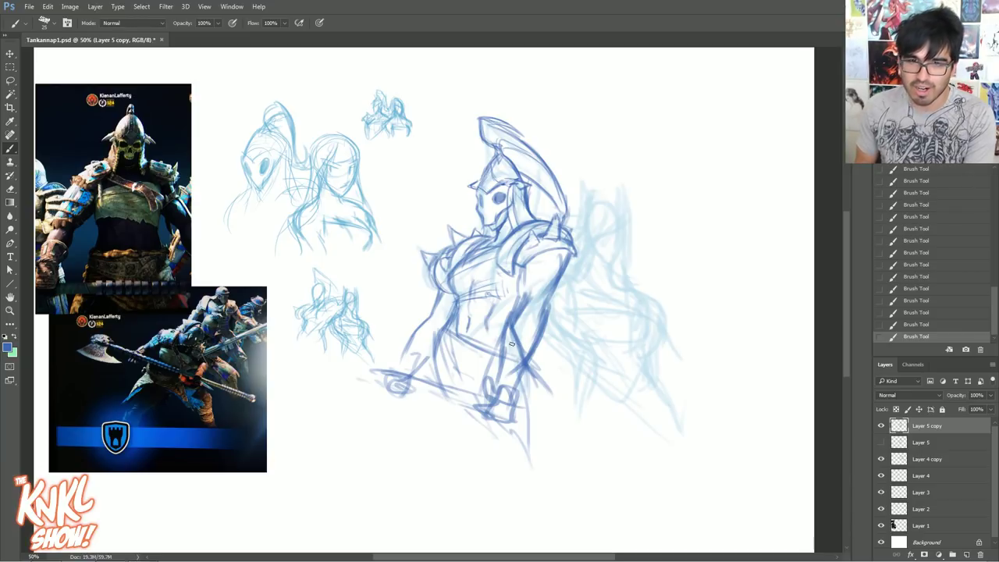
{"action": "left_click_drag", "start_coordinate": [403, 385], "coordinate": [413, 368]}
{"action": "mouse_move", "coordinate": [414, 370]}
{"action": "left_mouse_down"}
{"action": "mouse_move", "coordinate": [383, 367]}
{"action": "mouse_move", "coordinate": [389, 390]}
{"action": "mouse_move", "coordinate": [412, 372]}
{"action": "mouse_move", "coordinate": [324, 363]}
{"action": "mouse_move", "coordinate": [528, 416]}
{"action": "left_mouse_up"}
{"action": "left_click_drag", "start_coordinate": [356, 378], "coordinate": [631, 457]}
{"action": "left_click_drag", "start_coordinate": [508, 414], "coordinate": [603, 439]}
{"action": "left_click_drag", "start_coordinate": [494, 395], "coordinate": [483, 419]}
{"action": "left_click_drag", "start_coordinate": [486, 409], "coordinate": [510, 426]}
Draw a large axe head on the shaft's lower end, and toggle the Layer 5 copy's visibility to check the drawing
{"action": "left_click_drag", "start_coordinate": [513, 398], "coordinate": [598, 428]}
{"action": "mouse_move", "coordinate": [562, 398]}
{"action": "left_mouse_down"}
{"action": "mouse_move", "coordinate": [544, 420]}
{"action": "mouse_move", "coordinate": [611, 410]}
{"action": "mouse_move", "coordinate": [625, 499]}
{"action": "left_mouse_up"}
{"action": "mouse_move", "coordinate": [548, 423]}
{"action": "left_mouse_down"}
{"action": "mouse_move", "coordinate": [516, 515]}
{"action": "mouse_move", "coordinate": [621, 540]}
{"action": "left_mouse_up"}
{"action": "left_click_drag", "start_coordinate": [603, 461], "coordinate": [630, 542]}
{"action": "mouse_move", "coordinate": [601, 429]}
{"action": "left_mouse_down"}
{"action": "mouse_move", "coordinate": [640, 548]}
{"action": "mouse_move", "coordinate": [629, 547]}
{"action": "left_mouse_up"}
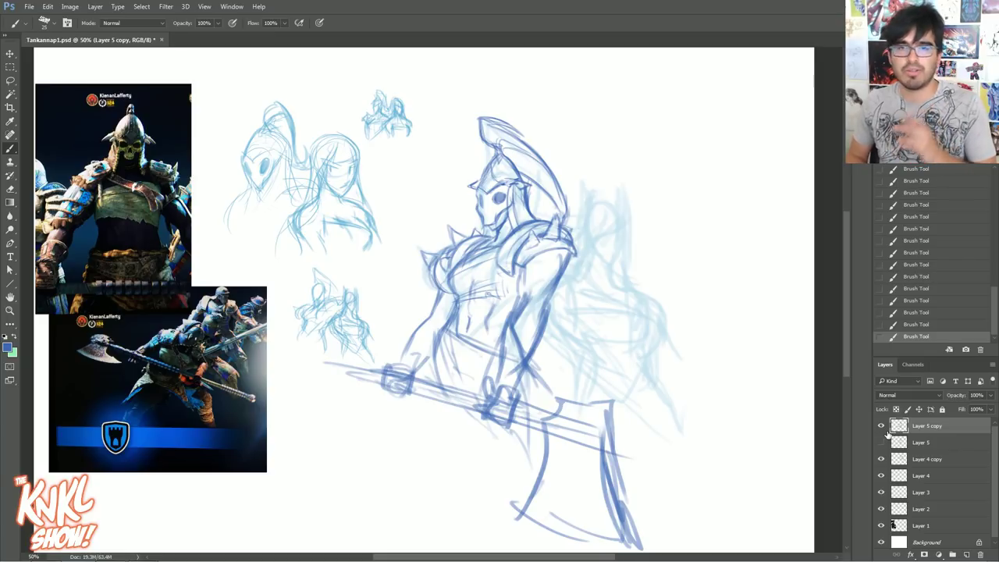
{"action": "left_click", "coordinate": [882, 426]}
{"action": "left_click", "coordinate": [882, 427]}
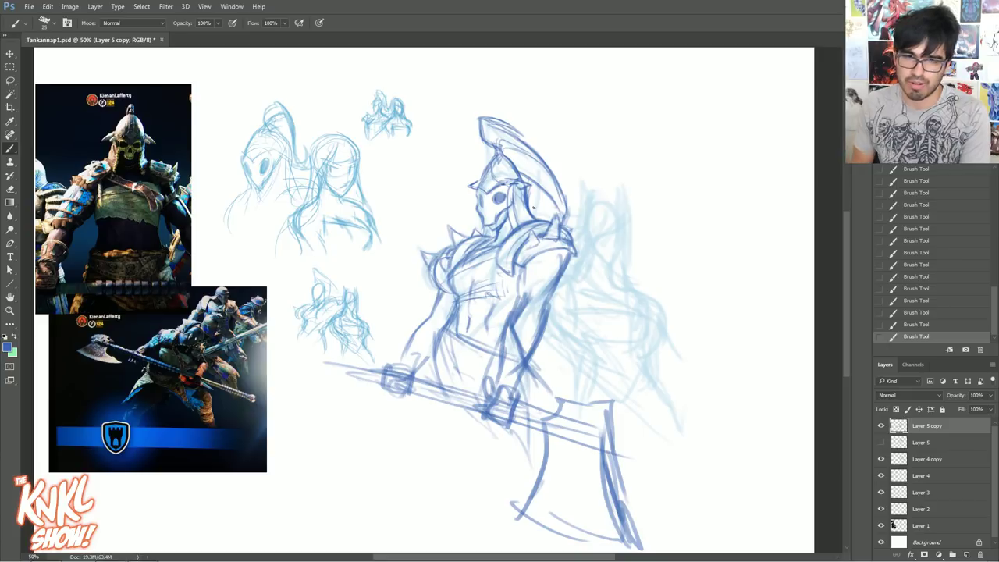
Erase the rough outer line of the near upper arm
{"action": "key", "text": "e"}
{"action": "mouse_move", "coordinate": [551, 316]}
{"action": "left_mouse_down"}
{"action": "mouse_move", "coordinate": [547, 289]}
{"action": "mouse_move", "coordinate": [554, 315]}
{"action": "mouse_move", "coordinate": [562, 284]}
{"action": "mouse_move", "coordinate": [575, 279]}
{"action": "left_mouse_up"}
{"action": "mouse_move", "coordinate": [575, 334]}
{"action": "left_mouse_down"}
{"action": "mouse_move", "coordinate": [552, 284]}
{"action": "mouse_move", "coordinate": [557, 259]}
{"action": "mouse_move", "coordinate": [553, 322]}
{"action": "left_mouse_up"}
{"action": "left_click_drag", "start_coordinate": [565, 261], "coordinate": [564, 273]}
{"action": "mouse_move", "coordinate": [573, 253]}
{"action": "left_mouse_down"}
{"action": "mouse_move", "coordinate": [562, 273]}
{"action": "mouse_move", "coordinate": [538, 282]}
{"action": "mouse_move", "coordinate": [553, 278]}
{"action": "left_mouse_up"}
Redraw the near upper arm's outer contour from the shoulder guard toward the elbow with a smaller brush
{"action": "key", "text": "["}
{"action": "left_click_drag", "start_coordinate": [565, 267], "coordinate": [544, 281]}
{"action": "mouse_move", "coordinate": [562, 272]}
{"action": "left_mouse_down"}
{"action": "mouse_move", "coordinate": [545, 281]}
{"action": "mouse_move", "coordinate": [559, 283]}
{"action": "left_mouse_up"}
{"action": "left_click_drag", "start_coordinate": [566, 267], "coordinate": [557, 287]}
{"action": "mouse_move", "coordinate": [563, 274]}
{"action": "left_mouse_down"}
{"action": "mouse_move", "coordinate": [546, 319]}
{"action": "mouse_move", "coordinate": [551, 296]}
{"action": "left_mouse_up"}
{"action": "mouse_move", "coordinate": [568, 256]}
{"action": "left_mouse_down"}
{"action": "mouse_move", "coordinate": [553, 290]}
{"action": "mouse_move", "coordinate": [564, 270]}
{"action": "left_mouse_up"}
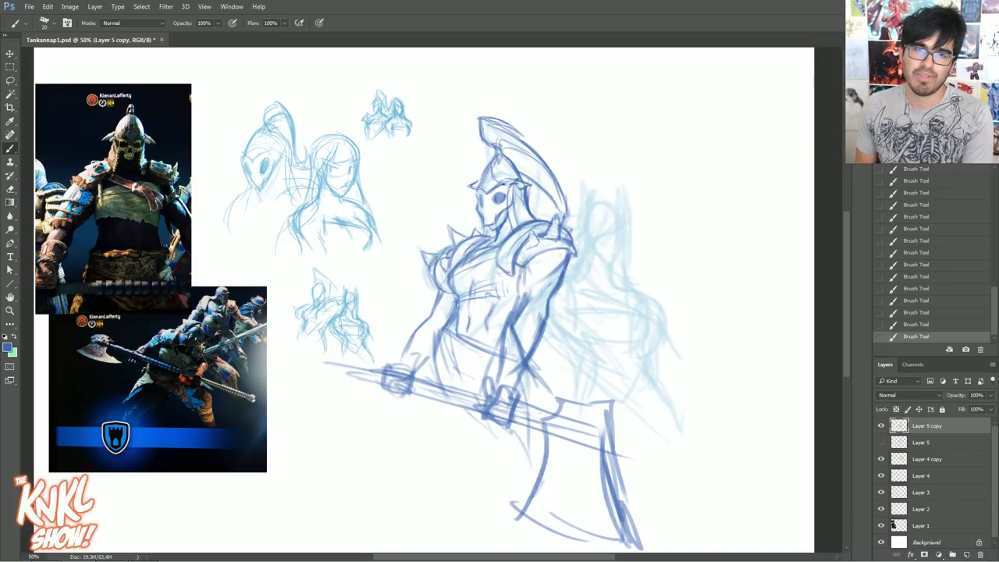
{"action": "key", "text": "]"}
{"action": "key", "text": "]"}
{"action": "key", "text": "]"}
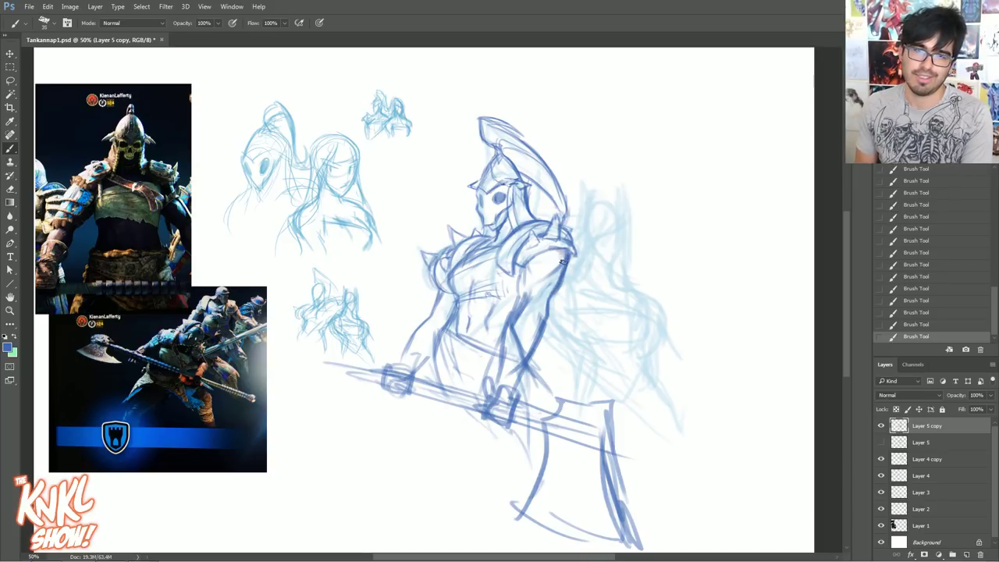
Erase the lower part of the warrior's outer upper-arm line where the companion's shoulder overlaps it
{"action": "key", "text": "["}
{"action": "left_click_drag", "start_coordinate": [567, 251], "coordinate": [529, 261]}
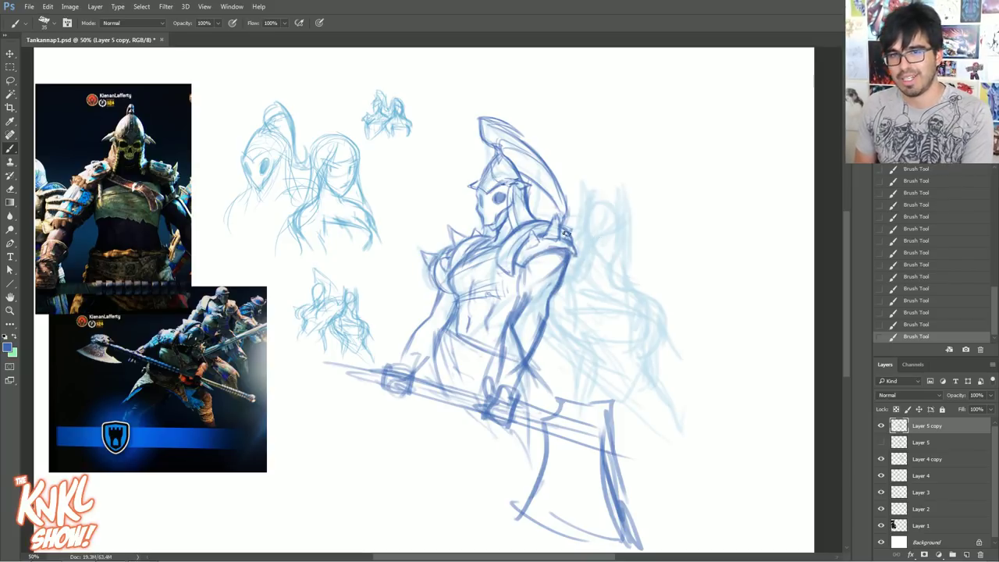
{"action": "mouse_move", "coordinate": [547, 322]}
{"action": "left_mouse_down"}
{"action": "mouse_move", "coordinate": [562, 287]}
{"action": "mouse_move", "coordinate": [559, 296]}
{"action": "left_mouse_up"}
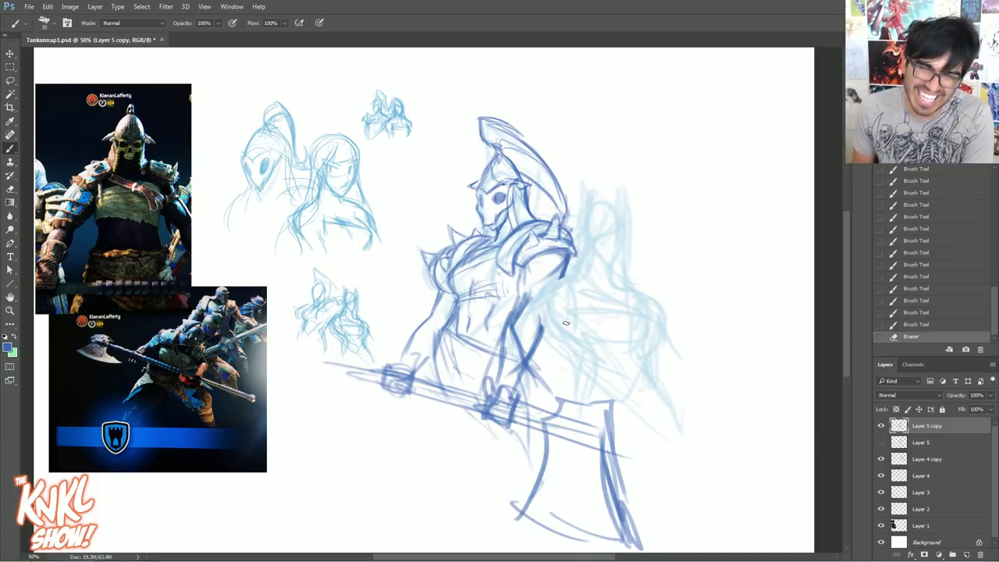
Draw the companion's shoulder and upper-arm curve beside the warrior's arm, and clean up the overlapping lines
{"action": "left_click_drag", "start_coordinate": [549, 319], "coordinate": [555, 332]}
{"action": "left_click_drag", "start_coordinate": [546, 297], "coordinate": [553, 324]}
{"action": "left_click_drag", "start_coordinate": [557, 289], "coordinate": [546, 304]}
{"action": "mouse_move", "coordinate": [562, 282]}
{"action": "left_mouse_down"}
{"action": "mouse_move", "coordinate": [546, 306]}
{"action": "mouse_move", "coordinate": [551, 320]}
{"action": "left_mouse_up"}
{"action": "mouse_move", "coordinate": [559, 284]}
{"action": "left_mouse_down"}
{"action": "mouse_move", "coordinate": [551, 324]}
{"action": "mouse_move", "coordinate": [553, 291]}
{"action": "mouse_move", "coordinate": [560, 303]}
{"action": "left_mouse_up"}
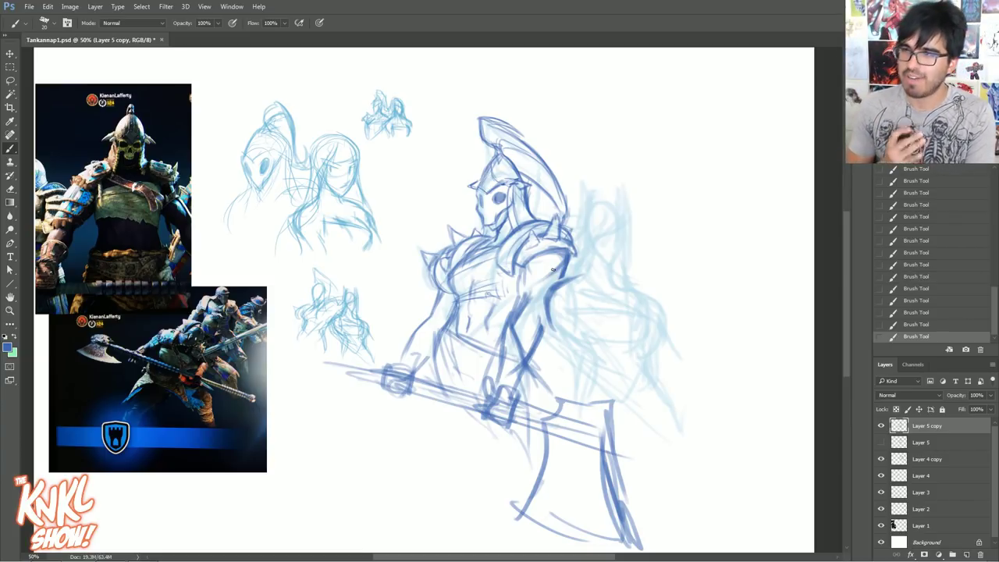
{"action": "key", "text": "e"}
{"action": "left_click_drag", "start_coordinate": [545, 309], "coordinate": [567, 269]}
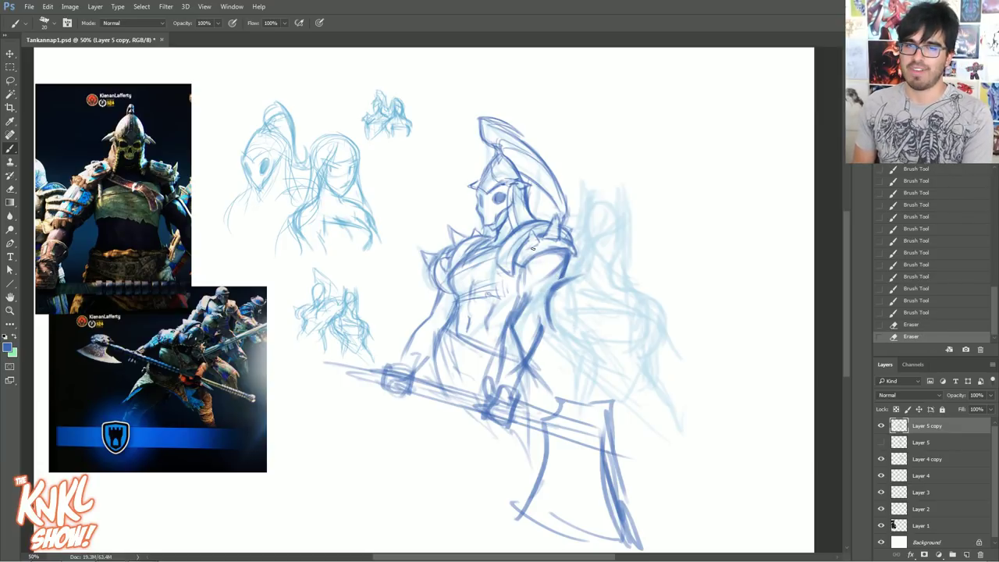
{"action": "left_click_drag", "start_coordinate": [538, 334], "coordinate": [544, 323]}
{"action": "left_click_drag", "start_coordinate": [545, 322], "coordinate": [558, 305]}
Sketch the companion's face shape and the first long hair strands over the light blue rough
{"action": "mouse_move", "coordinate": [559, 303]}
{"action": "left_mouse_down"}
{"action": "mouse_move", "coordinate": [590, 240]}
{"action": "mouse_move", "coordinate": [588, 265]}
{"action": "mouse_move", "coordinate": [605, 264]}
{"action": "left_mouse_up"}
{"action": "left_click_drag", "start_coordinate": [589, 244], "coordinate": [612, 266]}
{"action": "mouse_move", "coordinate": [607, 263]}
{"action": "left_mouse_down"}
{"action": "mouse_move", "coordinate": [625, 223]}
{"action": "mouse_move", "coordinate": [592, 241]}
{"action": "left_mouse_up"}
{"action": "left_click_drag", "start_coordinate": [624, 208], "coordinate": [628, 278]}
{"action": "mouse_move", "coordinate": [629, 239]}
{"action": "left_mouse_down"}
{"action": "mouse_move", "coordinate": [632, 288]}
{"action": "mouse_move", "coordinate": [625, 281]}
{"action": "left_mouse_up"}
{"action": "mouse_move", "coordinate": [595, 230]}
{"action": "left_mouse_down"}
{"action": "mouse_move", "coordinate": [592, 283]}
{"action": "mouse_move", "coordinate": [578, 292]}
{"action": "left_mouse_up"}
{"action": "mouse_move", "coordinate": [596, 256]}
{"action": "left_mouse_down"}
{"action": "mouse_move", "coordinate": [594, 284]}
{"action": "mouse_move", "coordinate": [588, 234]}
{"action": "left_mouse_up"}
Erase stray strokes and outline the crown and both long sides of the companion's hair
{"action": "key", "text": "e"}
{"action": "mouse_move", "coordinate": [592, 279]}
{"action": "left_mouse_down"}
{"action": "mouse_move", "coordinate": [593, 227]}
{"action": "mouse_move", "coordinate": [580, 270]}
{"action": "left_mouse_up"}
{"action": "left_click_drag", "start_coordinate": [582, 231], "coordinate": [568, 277]}
{"action": "mouse_move", "coordinate": [587, 204]}
{"action": "left_mouse_down"}
{"action": "mouse_move", "coordinate": [573, 273]}
{"action": "mouse_move", "coordinate": [585, 237]}
{"action": "left_mouse_up"}
{"action": "mouse_move", "coordinate": [609, 206]}
{"action": "left_mouse_down"}
{"action": "mouse_move", "coordinate": [598, 231]}
{"action": "mouse_move", "coordinate": [627, 232]}
{"action": "mouse_move", "coordinate": [634, 273]}
{"action": "left_mouse_up"}
{"action": "left_click_drag", "start_coordinate": [630, 248], "coordinate": [640, 288]}
{"action": "left_click_drag", "start_coordinate": [626, 235], "coordinate": [634, 283]}
{"action": "mouse_move", "coordinate": [623, 207]}
{"action": "left_mouse_down"}
{"action": "mouse_move", "coordinate": [629, 246]}
{"action": "mouse_move", "coordinate": [627, 226]}
{"action": "left_mouse_up"}
{"action": "mouse_move", "coordinate": [602, 194]}
{"action": "left_mouse_down"}
{"action": "mouse_move", "coordinate": [628, 225]}
{"action": "mouse_move", "coordinate": [624, 212]}
{"action": "left_mouse_up"}
{"action": "mouse_move", "coordinate": [590, 192]}
{"action": "left_mouse_down"}
{"action": "mouse_move", "coordinate": [584, 233]}
{"action": "mouse_move", "coordinate": [617, 208]}
{"action": "mouse_move", "coordinate": [581, 234]}
{"action": "mouse_move", "coordinate": [608, 189]}
{"action": "left_mouse_up"}
Define the companion's jaw and add the brow and eye marks with a fine brush
{"action": "left_click_drag", "start_coordinate": [620, 248], "coordinate": [612, 265]}
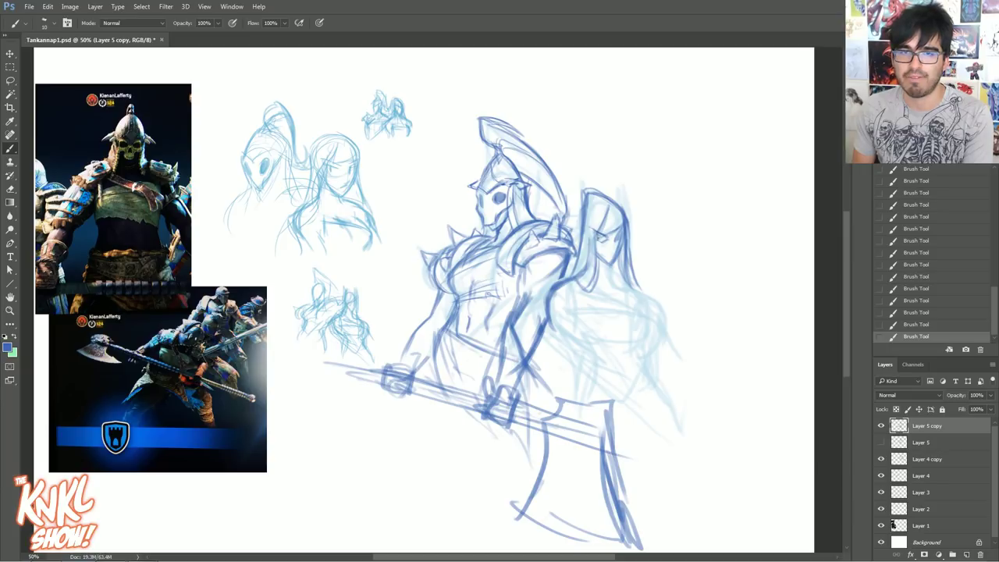
{"action": "left_click", "coordinate": [905, 289]}
{"action": "left_click_drag", "start_coordinate": [596, 233], "coordinate": [624, 230]}
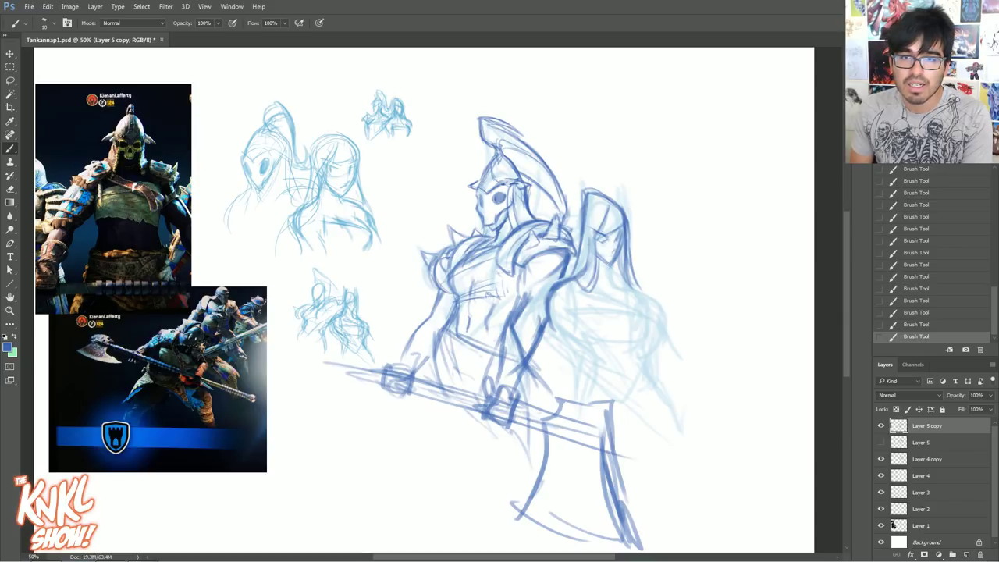
{"action": "key", "text": "bracketright"}
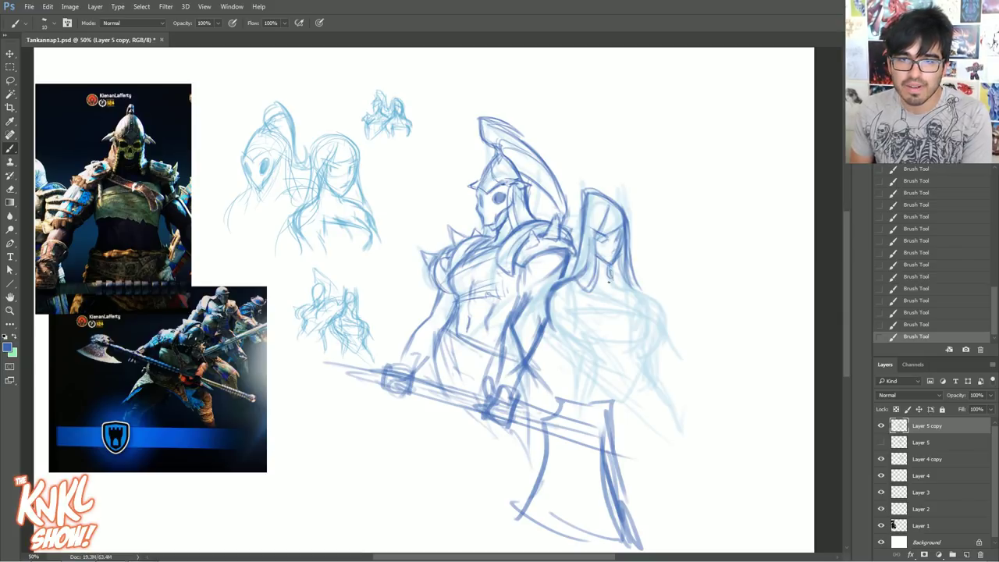
Draw the companion's neck, shoulders, outer arm and the upper edge of the chest wrap with a larger brush
{"action": "key", "text": "bracketright"}
{"action": "mouse_move", "coordinate": [611, 276]}
{"action": "left_mouse_down"}
{"action": "mouse_move", "coordinate": [650, 299]}
{"action": "mouse_move", "coordinate": [603, 276]}
{"action": "mouse_move", "coordinate": [576, 328]}
{"action": "left_mouse_up"}
{"action": "left_click_drag", "start_coordinate": [551, 312], "coordinate": [576, 336]}
{"action": "mouse_move", "coordinate": [561, 329]}
{"action": "left_mouse_down"}
{"action": "mouse_move", "coordinate": [576, 337]}
{"action": "mouse_move", "coordinate": [587, 318]}
{"action": "left_mouse_up"}
{"action": "mouse_move", "coordinate": [649, 292]}
{"action": "left_mouse_down"}
{"action": "mouse_move", "coordinate": [656, 313]}
{"action": "mouse_move", "coordinate": [640, 310]}
{"action": "mouse_move", "coordinate": [661, 344]}
{"action": "mouse_move", "coordinate": [657, 361]}
{"action": "left_mouse_up"}
{"action": "left_click_drag", "start_coordinate": [649, 327], "coordinate": [656, 354]}
{"action": "left_click_drag", "start_coordinate": [592, 351], "coordinate": [597, 357]}
{"action": "mouse_move", "coordinate": [581, 313]}
{"action": "left_mouse_down"}
{"action": "mouse_move", "coordinate": [645, 317]}
{"action": "mouse_move", "coordinate": [624, 311]}
{"action": "left_mouse_up"}
{"action": "left_click_drag", "start_coordinate": [579, 309], "coordinate": [615, 317]}
Step back through the last four strokes on the companion's torso and restore them to compare
{"action": "key", "text": "ctrl+alt+z"}
{"action": "key", "text": "ctrl+alt+z"}
{"action": "key", "text": "ctrl+alt+z"}
{"action": "key", "text": "ctrl+alt+z"}
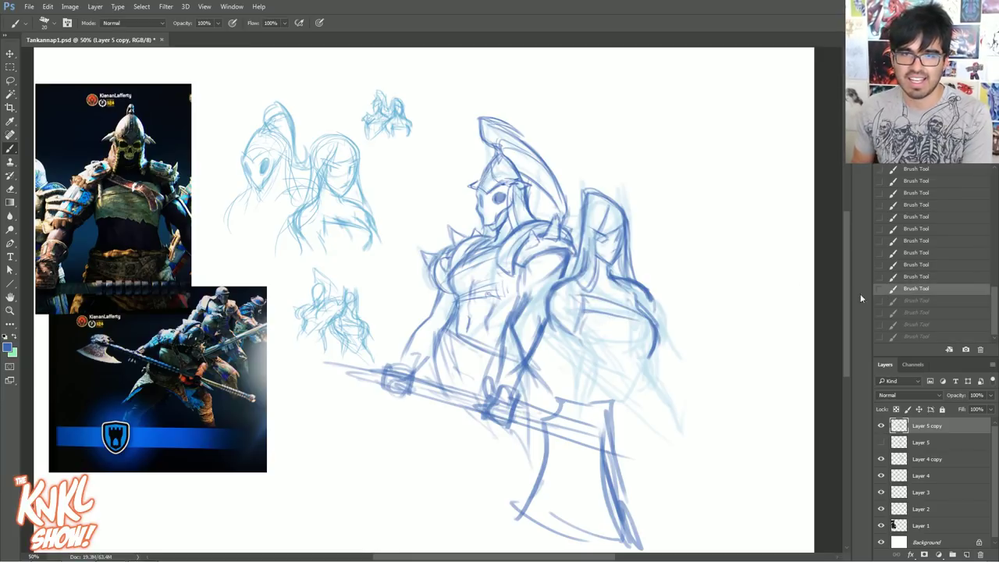
{"action": "key", "text": "ctrl+shift+z"}
{"action": "key", "text": "ctrl+shift+z"}
{"action": "key", "text": "ctrl+shift+z"}
{"action": "key", "text": "ctrl+shift+z"}
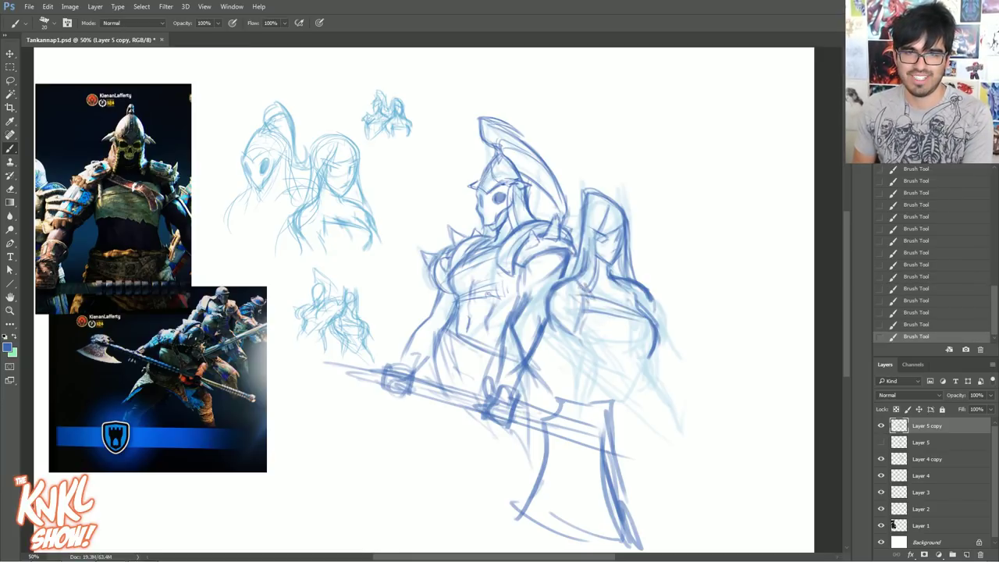
Reinforce the companion's neck and collar line, then undo and restore the recent strokes to compare
{"action": "mouse_move", "coordinate": [626, 297]}
{"action": "left_mouse_down"}
{"action": "mouse_move", "coordinate": [609, 271]}
{"action": "mouse_move", "coordinate": [616, 264]}
{"action": "left_mouse_up"}
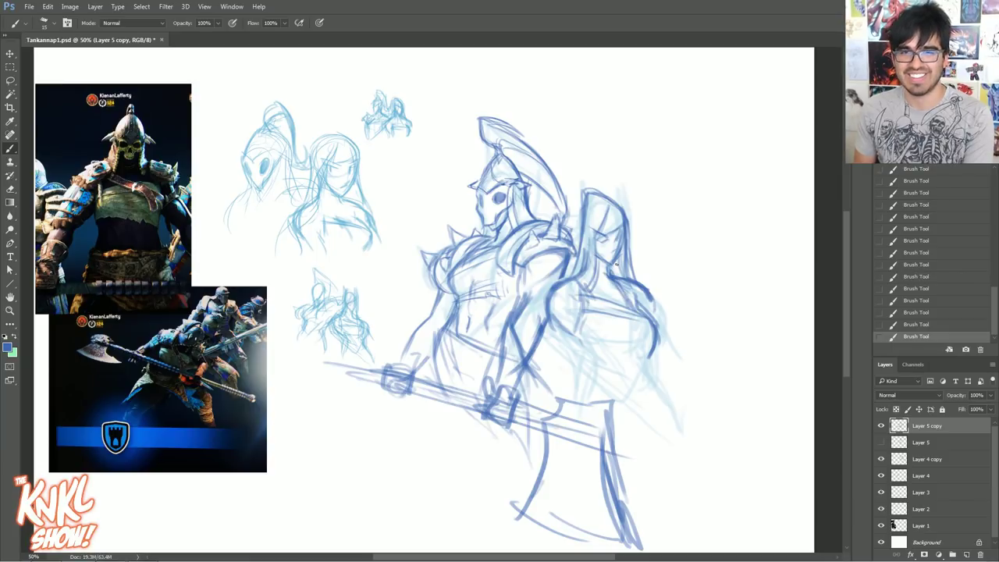
{"action": "key", "text": "ctrl+alt+z"}
{"action": "key", "text": "ctrl+alt+z"}
{"action": "key", "text": "ctrl+alt+z"}
{"action": "key", "text": "ctrl+alt+z"}
{"action": "key", "text": "ctrl+alt+z"}
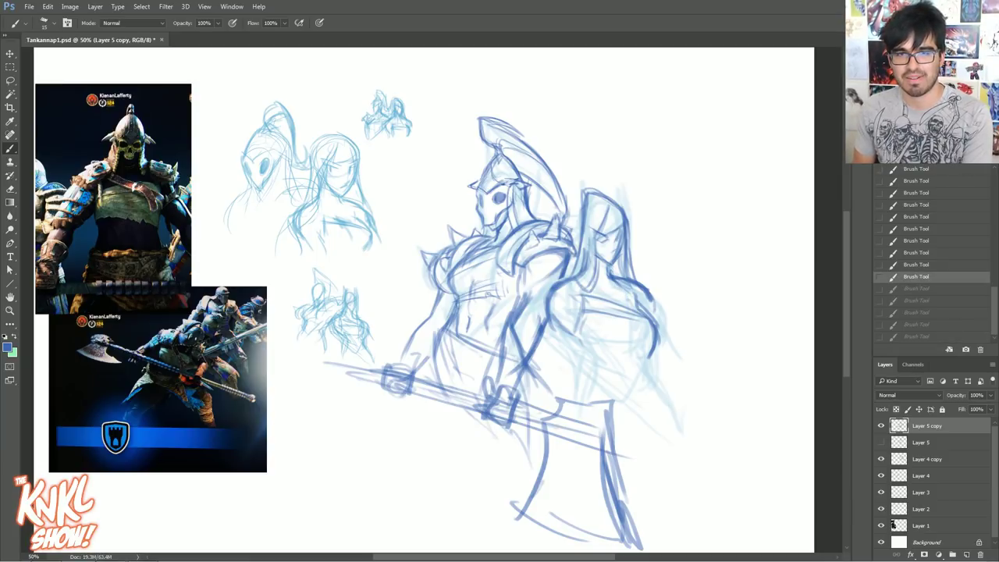
{"action": "key", "text": "ctrl+shift+z"}
{"action": "key", "text": "ctrl+shift+z"}
{"action": "key", "text": "ctrl+shift+z"}
{"action": "key", "text": "ctrl+shift+z"}
{"action": "key", "text": "ctrl+shift+z"}
Add the lower chest-wrap bands, compare them by undoing and redoing, and strengthen the companion's outer shoulder contour
{"action": "mouse_move", "coordinate": [631, 355]}
{"action": "left_mouse_down"}
{"action": "mouse_move", "coordinate": [624, 331]}
{"action": "mouse_move", "coordinate": [638, 331]}
{"action": "mouse_move", "coordinate": [622, 352]}
{"action": "mouse_move", "coordinate": [645, 361]}
{"action": "left_mouse_up"}
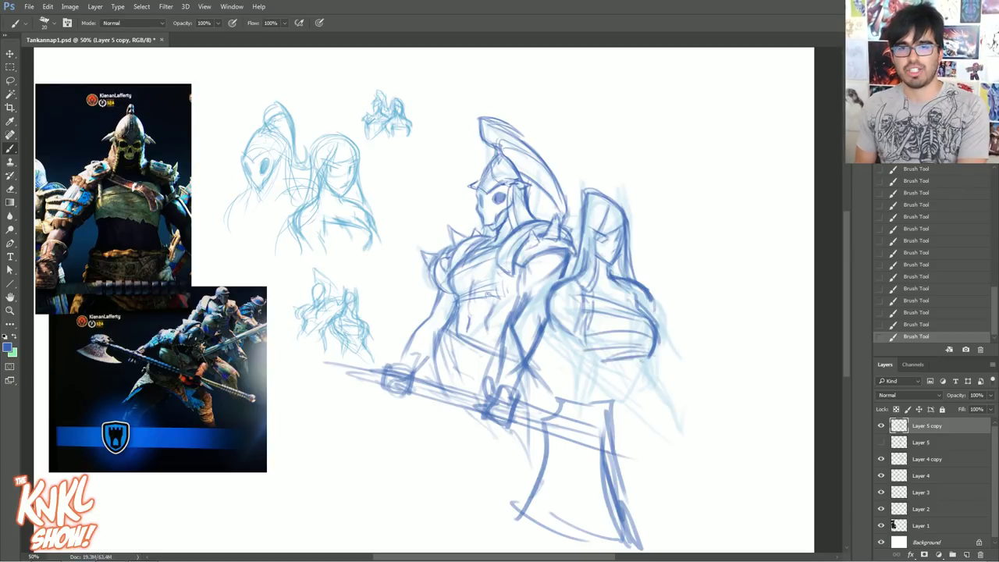
{"action": "key", "text": "ctrl+alt+z"}
{"action": "key", "text": "ctrl+alt+z"}
{"action": "key", "text": "ctrl+alt+z"}
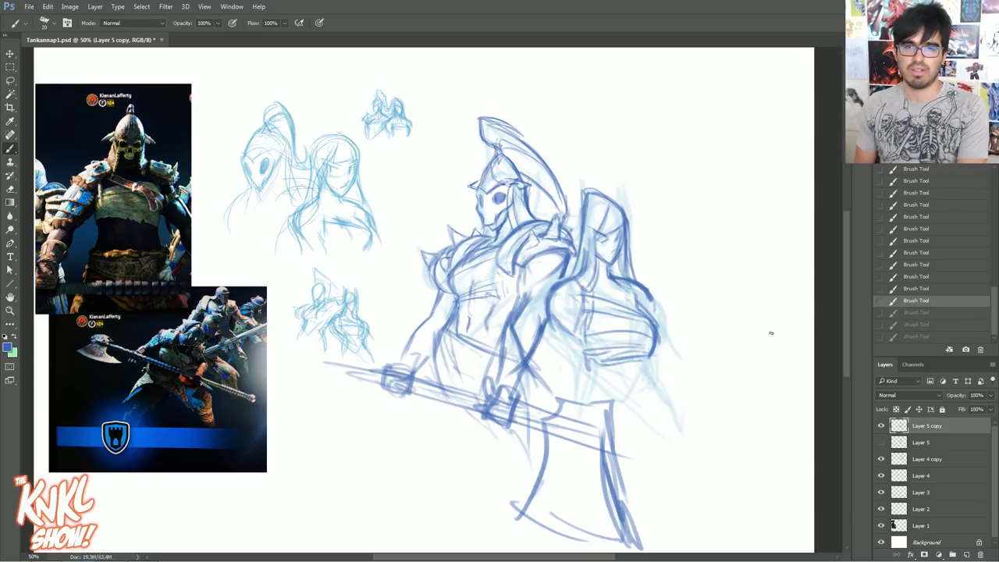
{"action": "key", "text": "ctrl+shift+z"}
{"action": "key", "text": "ctrl+shift+z"}
{"action": "key", "text": "ctrl+shift+z"}
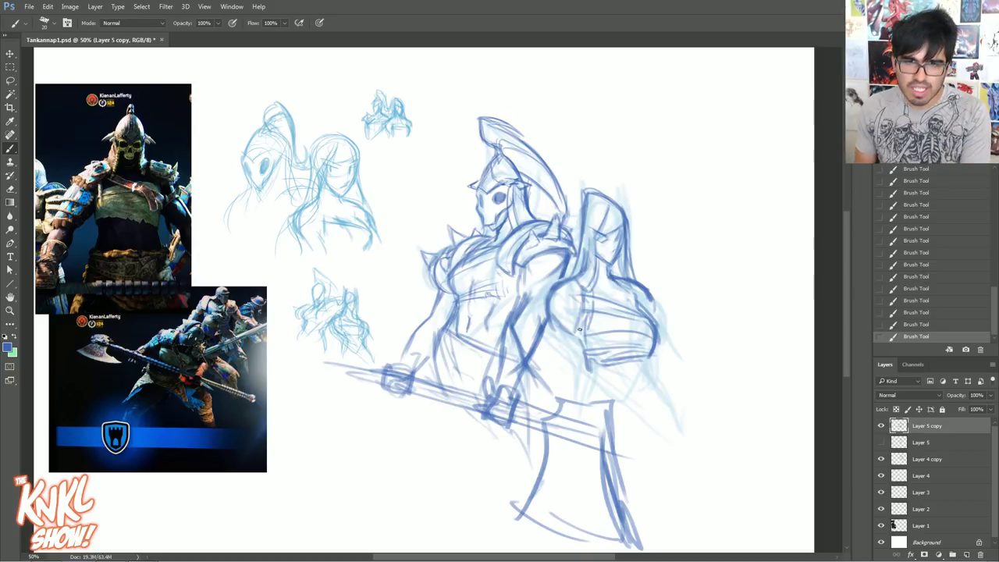
{"action": "left_click_drag", "start_coordinate": [651, 294], "coordinate": [659, 329]}
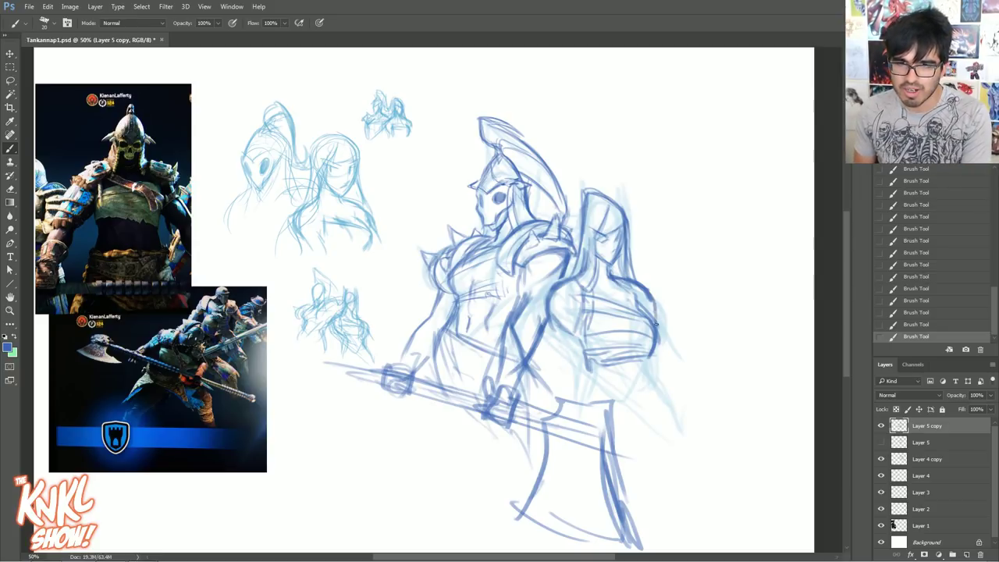
Draw the companion's inner arm, waist and long flaring hip contour, and reinforce the collar line
{"action": "left_click_drag", "start_coordinate": [552, 332], "coordinate": [562, 373]}
{"action": "mouse_move", "coordinate": [583, 337]}
{"action": "left_mouse_down"}
{"action": "mouse_move", "coordinate": [585, 372]}
{"action": "mouse_move", "coordinate": [566, 396]}
{"action": "left_mouse_up"}
{"action": "left_click_drag", "start_coordinate": [585, 364], "coordinate": [595, 402]}
{"action": "mouse_move", "coordinate": [656, 349]}
{"action": "left_mouse_down"}
{"action": "mouse_move", "coordinate": [654, 389]}
{"action": "mouse_move", "coordinate": [701, 439]}
{"action": "left_mouse_up"}
{"action": "left_click_drag", "start_coordinate": [679, 405], "coordinate": [696, 459]}
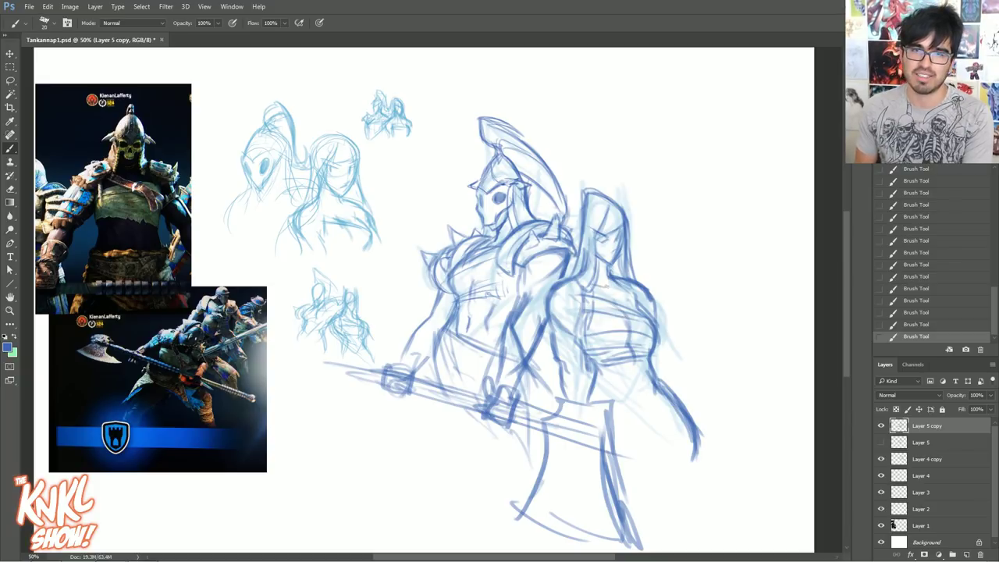
{"action": "left_click_drag", "start_coordinate": [581, 290], "coordinate": [614, 284]}
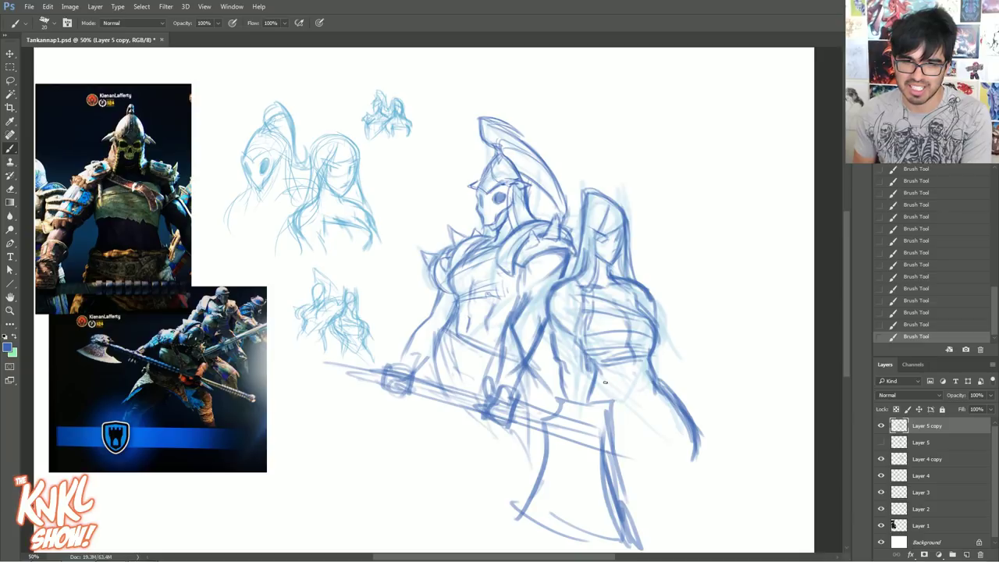
Draw the companion's waistband and a midriff crease, and touch up the crown of the hair
{"action": "key", "text": "bracketright"}
{"action": "left_click_drag", "start_coordinate": [590, 392], "coordinate": [682, 410]}
{"action": "mouse_move", "coordinate": [622, 402]}
{"action": "left_mouse_down"}
{"action": "mouse_move", "coordinate": [679, 389]}
{"action": "mouse_move", "coordinate": [659, 405]}
{"action": "mouse_move", "coordinate": [675, 382]}
{"action": "mouse_move", "coordinate": [638, 383]}
{"action": "left_mouse_up"}
{"action": "key", "text": "bracketleft"}
{"action": "key", "text": "bracketleft"}
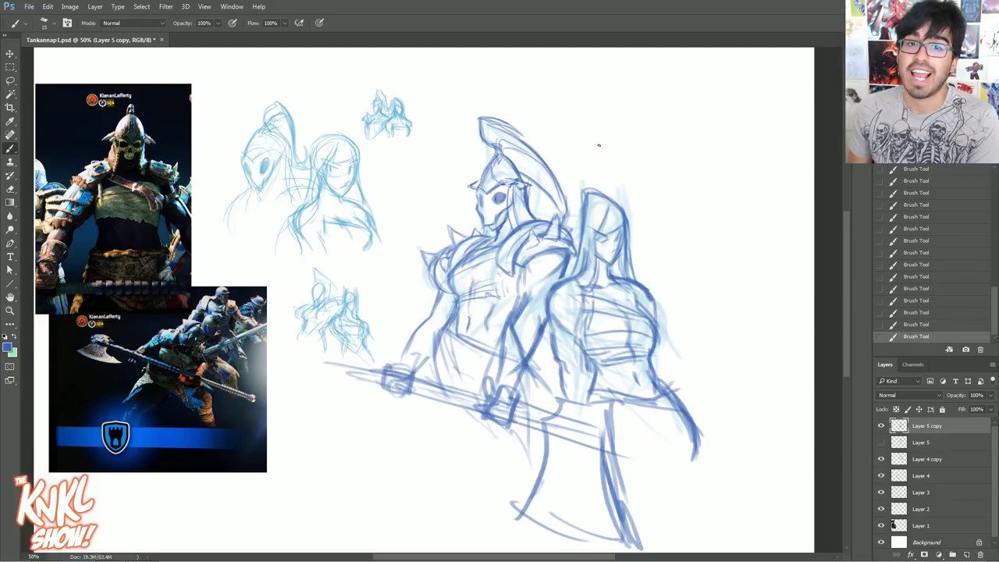
{"action": "mouse_move", "coordinate": [623, 198]}
{"action": "left_mouse_down"}
{"action": "mouse_move", "coordinate": [606, 211]}
{"action": "mouse_move", "coordinate": [584, 192]}
{"action": "left_mouse_up"}
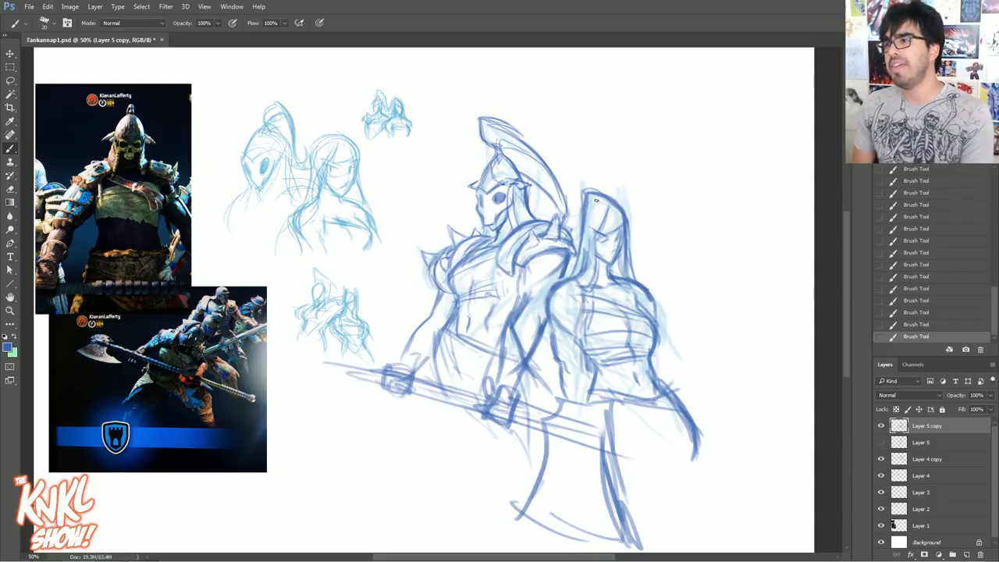
Erase the excess lines on the companion's outer shoulder and between the inner arm and chest
{"action": "key", "text": "e"}
{"action": "mouse_move", "coordinate": [641, 289]}
{"action": "left_mouse_down"}
{"action": "mouse_move", "coordinate": [649, 306]}
{"action": "mouse_move", "coordinate": [628, 286]}
{"action": "left_mouse_up"}
{"action": "left_click_drag", "start_coordinate": [648, 296], "coordinate": [642, 281]}
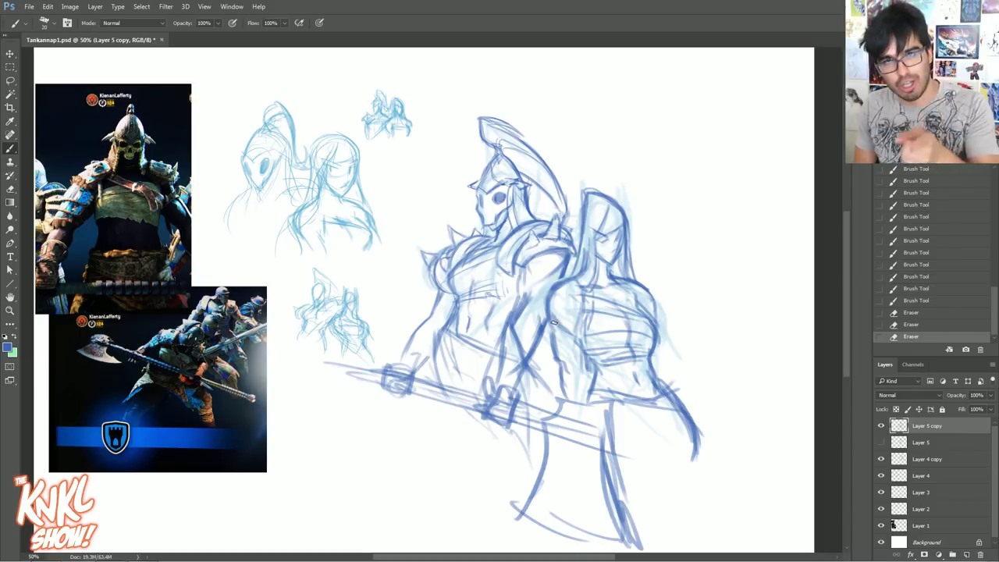
{"action": "mouse_move", "coordinate": [564, 329]}
{"action": "left_mouse_down"}
{"action": "mouse_move", "coordinate": [581, 309]}
{"action": "mouse_move", "coordinate": [553, 319]}
{"action": "mouse_move", "coordinate": [560, 325]}
{"action": "mouse_move", "coordinate": [575, 300]}
{"action": "mouse_move", "coordinate": [583, 346]}
{"action": "mouse_move", "coordinate": [591, 302]}
{"action": "left_mouse_up"}
Draw the side contour of the companion's torso next to the arm beside the warrior using a smaller brush
{"action": "key", "text": "b"}
{"action": "mouse_move", "coordinate": [578, 323]}
{"action": "left_mouse_down"}
{"action": "mouse_move", "coordinate": [588, 304]}
{"action": "mouse_move", "coordinate": [579, 343]}
{"action": "left_mouse_up"}
{"action": "key", "text": "["}
{"action": "mouse_move", "coordinate": [578, 323]}
{"action": "left_mouse_down"}
{"action": "mouse_move", "coordinate": [585, 362]}
{"action": "mouse_move", "coordinate": [577, 349]}
{"action": "left_mouse_up"}
{"action": "left_click_drag", "start_coordinate": [588, 387], "coordinate": [573, 324]}
Clean up the torso's side line and redraw the companion's lower arm down to the axe
{"action": "key", "text": "e"}
{"action": "left_click_drag", "start_coordinate": [577, 338], "coordinate": [574, 320]}
{"action": "left_click_drag", "start_coordinate": [576, 356], "coordinate": [581, 416]}
{"action": "key", "text": "b"}
{"action": "left_click_drag", "start_coordinate": [567, 381], "coordinate": [564, 403]}
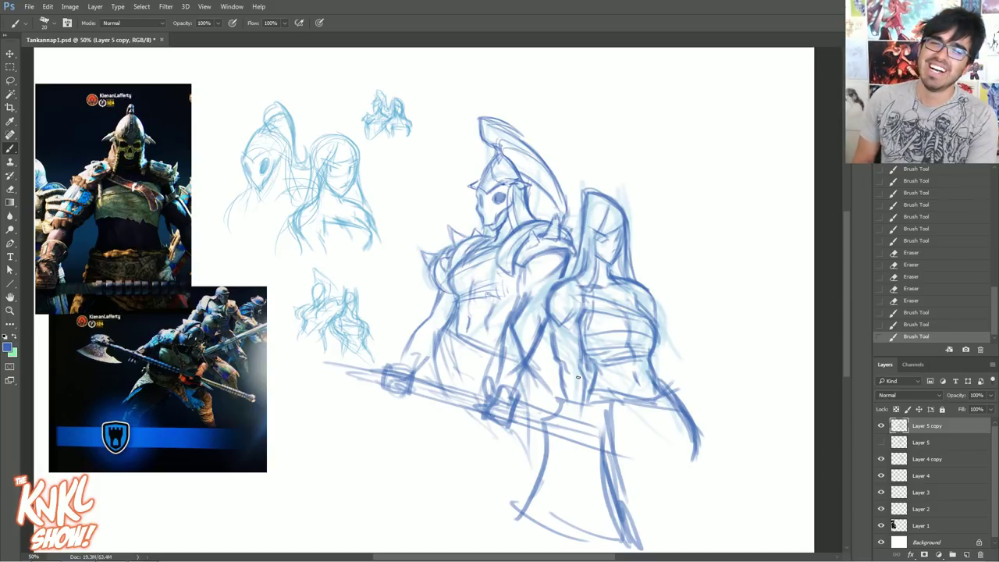
Reinforce the outer contour of the companion's arm beside the warrior, from the shoulder toward the elbow
{"action": "mouse_move", "coordinate": [581, 369]}
{"action": "left_mouse_down"}
{"action": "mouse_move", "coordinate": [575, 345]}
{"action": "mouse_move", "coordinate": [556, 346]}
{"action": "left_mouse_up"}
{"action": "left_click_drag", "start_coordinate": [555, 360], "coordinate": [551, 321]}
{"action": "key", "text": "e"}
{"action": "left_click_drag", "start_coordinate": [556, 365], "coordinate": [551, 345]}
{"action": "mouse_move", "coordinate": [554, 359]}
{"action": "left_mouse_down"}
{"action": "mouse_move", "coordinate": [548, 344]}
{"action": "mouse_move", "coordinate": [560, 318]}
{"action": "left_mouse_up"}
Define the armpit and shoulder crease of the companion's arm beside the warrior, and extend the hair onto the shoulder
{"action": "left_click_drag", "start_coordinate": [556, 286], "coordinate": [565, 316]}
{"action": "left_click_drag", "start_coordinate": [563, 326], "coordinate": [567, 315]}
{"action": "left_click_drag", "start_coordinate": [560, 329], "coordinate": [571, 310]}
{"action": "mouse_move", "coordinate": [574, 306]}
{"action": "left_mouse_down"}
{"action": "mouse_move", "coordinate": [572, 379]}
{"action": "mouse_move", "coordinate": [541, 278]}
{"action": "mouse_move", "coordinate": [574, 316]}
{"action": "left_mouse_up"}
{"action": "key", "text": "b"}
{"action": "left_click_drag", "start_coordinate": [578, 311], "coordinate": [571, 320]}
{"action": "mouse_move", "coordinate": [576, 312]}
{"action": "left_mouse_down"}
{"action": "mouse_move", "coordinate": [564, 335]}
{"action": "mouse_move", "coordinate": [576, 312]}
{"action": "left_mouse_up"}
{"action": "left_click_drag", "start_coordinate": [568, 323], "coordinate": [579, 317]}
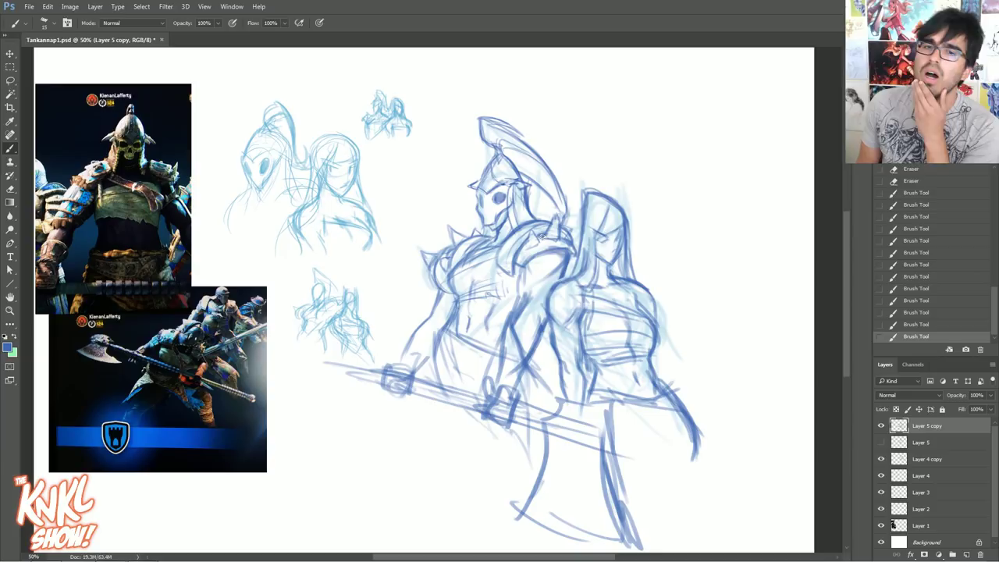
{"action": "left_click_drag", "start_coordinate": [579, 311], "coordinate": [591, 275]}
{"action": "mouse_move", "coordinate": [584, 291]}
{"action": "left_mouse_down"}
{"action": "mouse_move", "coordinate": [599, 270]}
{"action": "mouse_move", "coordinate": [593, 226]}
{"action": "left_mouse_up"}
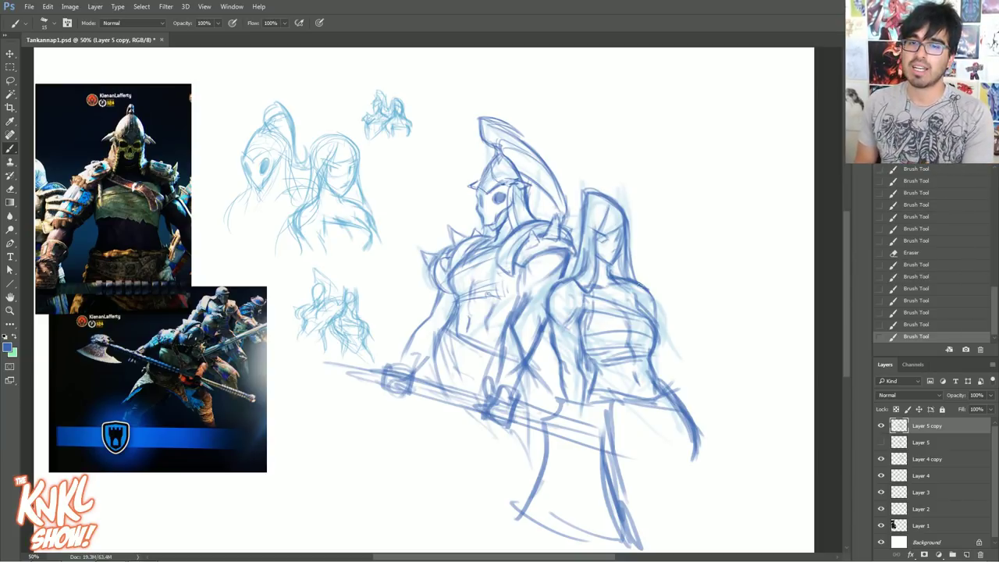
Trim the companion's outer shoulder line and darken the chest wrap's side edge near the inner arm
{"action": "key", "text": "e"}
{"action": "left_click_drag", "start_coordinate": [637, 285], "coordinate": [644, 289]}
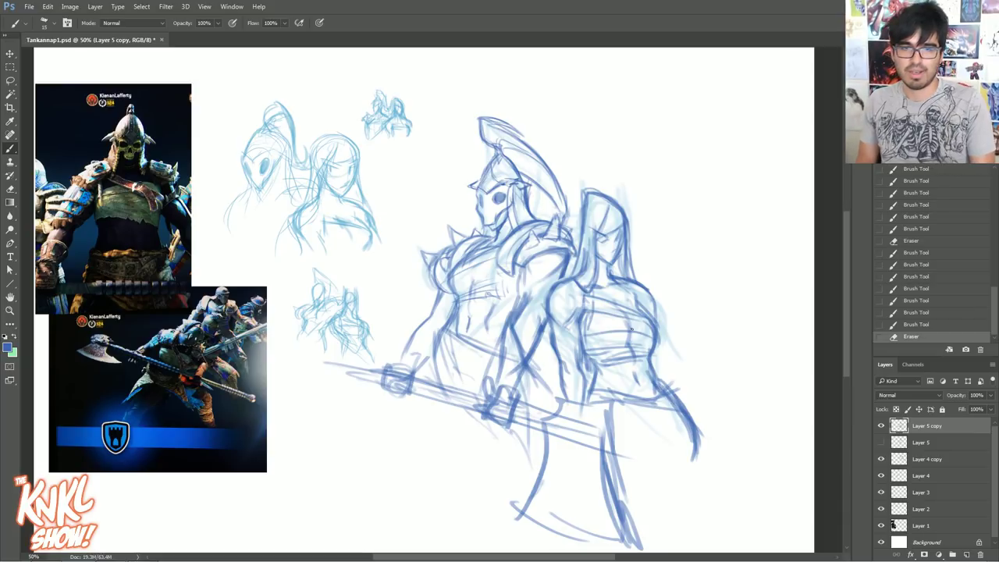
{"action": "mouse_move", "coordinate": [575, 346]}
{"action": "left_mouse_down"}
{"action": "mouse_move", "coordinate": [580, 363]}
{"action": "mouse_move", "coordinate": [577, 344]}
{"action": "left_mouse_up"}
{"action": "left_click_drag", "start_coordinate": [575, 347], "coordinate": [582, 363]}
{"action": "left_click_drag", "start_coordinate": [580, 331], "coordinate": [580, 353]}
{"action": "left_click_drag", "start_coordinate": [581, 330], "coordinate": [582, 345]}
{"action": "left_click_drag", "start_coordinate": [582, 332], "coordinate": [584, 366]}
{"action": "left_click_drag", "start_coordinate": [590, 299], "coordinate": [590, 310]}
{"action": "mouse_move", "coordinate": [591, 294]}
{"action": "left_mouse_down"}
{"action": "mouse_move", "coordinate": [591, 303]}
{"action": "mouse_move", "coordinate": [581, 295]}
{"action": "mouse_move", "coordinate": [585, 311]}
{"action": "left_mouse_up"}
Darken the upper edge of the companion's chest wrap across the full width of the chest
{"action": "key", "text": "e"}
{"action": "mouse_move", "coordinate": [588, 302]}
{"action": "left_mouse_down"}
{"action": "mouse_move", "coordinate": [586, 313]}
{"action": "mouse_move", "coordinate": [596, 309]}
{"action": "left_mouse_up"}
{"action": "left_click_drag", "start_coordinate": [592, 307], "coordinate": [604, 311]}
{"action": "left_click_drag", "start_coordinate": [599, 308], "coordinate": [608, 311]}
{"action": "left_click_drag", "start_coordinate": [602, 310], "coordinate": [610, 311]}
{"action": "left_click_drag", "start_coordinate": [597, 308], "coordinate": [618, 312]}
{"action": "mouse_move", "coordinate": [601, 309]}
{"action": "left_mouse_down"}
{"action": "mouse_move", "coordinate": [654, 326]}
{"action": "mouse_move", "coordinate": [642, 315]}
{"action": "mouse_move", "coordinate": [651, 319]}
{"action": "left_mouse_up"}
{"action": "mouse_move", "coordinate": [588, 305]}
{"action": "left_mouse_down"}
{"action": "mouse_move", "coordinate": [621, 314]}
{"action": "mouse_move", "coordinate": [610, 312]}
{"action": "left_mouse_up"}
{"action": "left_click_drag", "start_coordinate": [580, 323], "coordinate": [605, 314]}
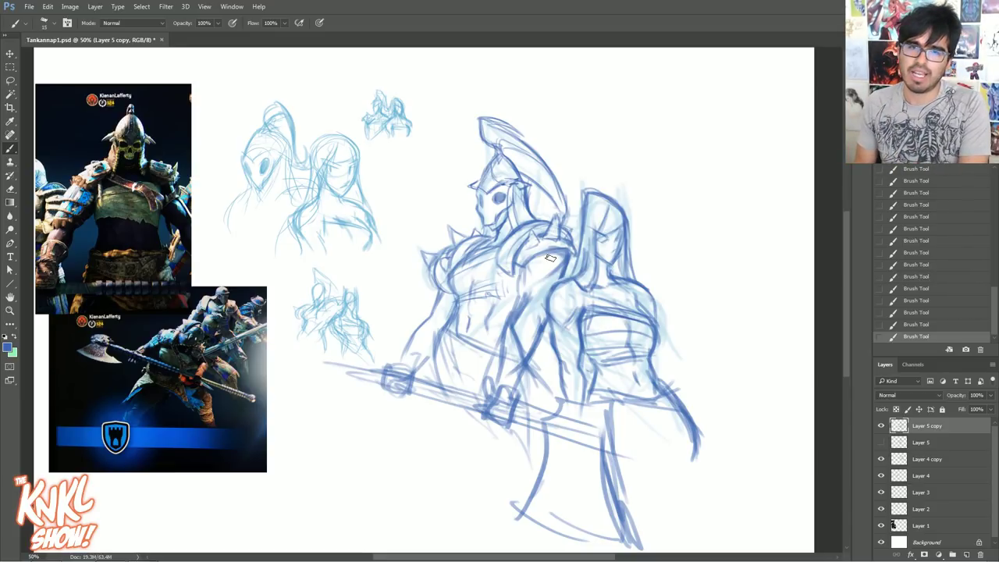
Erase the excess thickness along the upper edge of the companion's chest wrap
{"action": "mouse_move", "coordinate": [601, 297]}
{"action": "left_mouse_down"}
{"action": "mouse_move", "coordinate": [618, 298]}
{"action": "mouse_move", "coordinate": [590, 300]}
{"action": "left_mouse_up"}
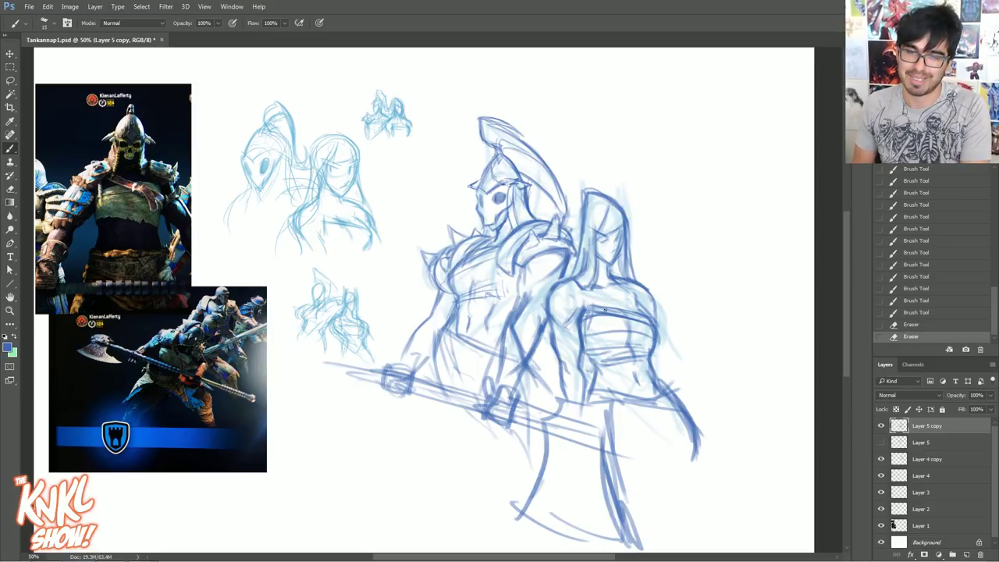
{"action": "left_click_drag", "start_coordinate": [587, 310], "coordinate": [598, 311]}
{"action": "mouse_move", "coordinate": [590, 311]}
{"action": "left_mouse_down"}
{"action": "mouse_move", "coordinate": [640, 318]}
{"action": "mouse_move", "coordinate": [611, 316]}
{"action": "left_mouse_up"}
{"action": "left_click_drag", "start_coordinate": [627, 315], "coordinate": [647, 322]}
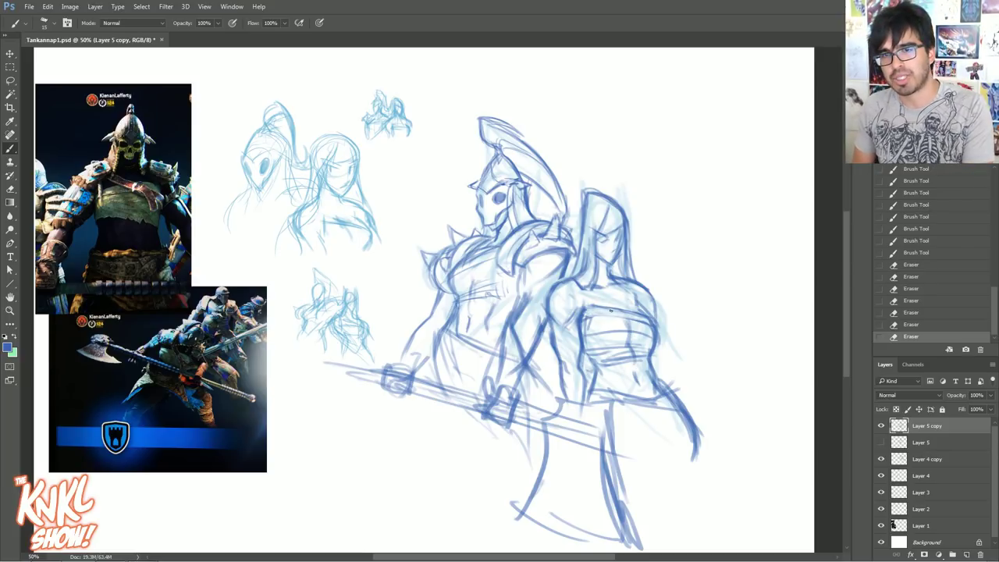
Redraw the upper edge of the chest wrap as a cleaner line with a smaller brush
{"action": "key", "text": "bracketleft"}
{"action": "mouse_move", "coordinate": [647, 323]}
{"action": "left_mouse_down"}
{"action": "mouse_move", "coordinate": [636, 316]}
{"action": "mouse_move", "coordinate": [646, 320]}
{"action": "left_mouse_up"}
{"action": "mouse_move", "coordinate": [616, 313]}
{"action": "left_mouse_down"}
{"action": "mouse_move", "coordinate": [640, 317]}
{"action": "mouse_move", "coordinate": [609, 314]}
{"action": "left_mouse_up"}
{"action": "left_click_drag", "start_coordinate": [589, 313], "coordinate": [617, 315]}
{"action": "mouse_move", "coordinate": [597, 313]}
{"action": "left_mouse_down"}
{"action": "mouse_move", "coordinate": [624, 315]}
{"action": "mouse_move", "coordinate": [615, 314]}
{"action": "left_mouse_up"}
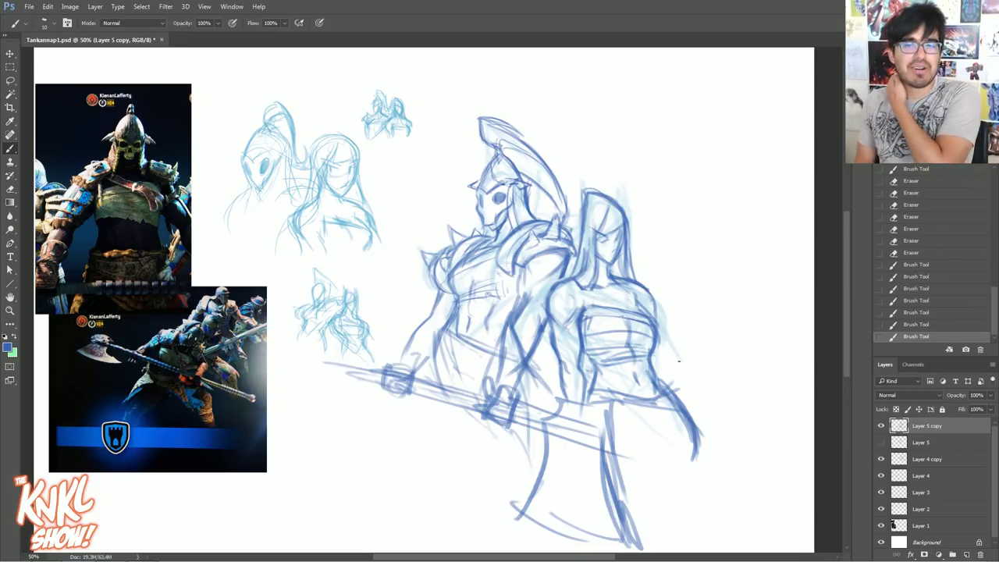
Refine the companion's outer torso side and the shoulder contour running up to the hair
{"action": "left_click_drag", "start_coordinate": [656, 348], "coordinate": [651, 369]}
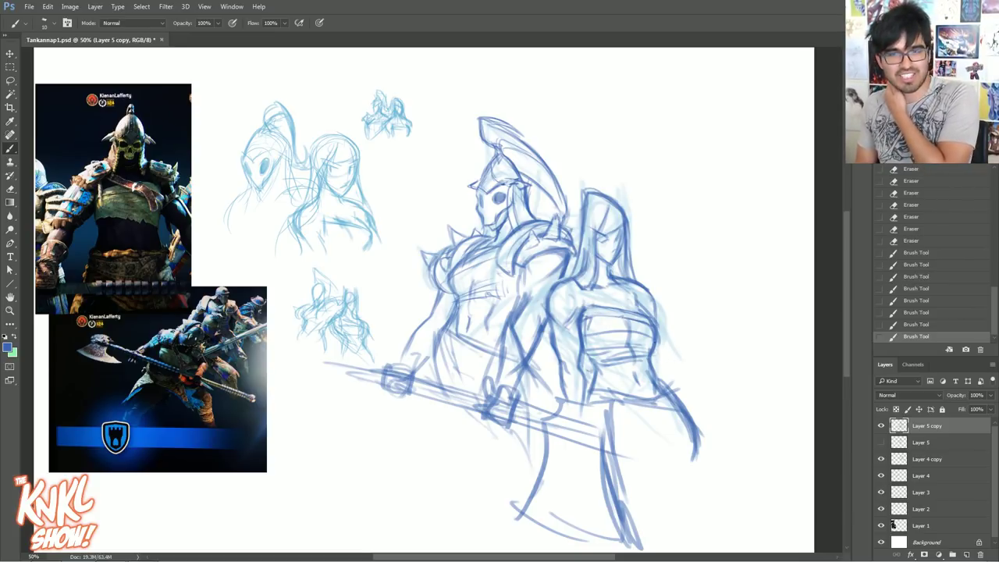
{"action": "left_click_drag", "start_coordinate": [646, 287], "coordinate": [655, 313]}
{"action": "left_click_drag", "start_coordinate": [634, 281], "coordinate": [651, 296]}
{"action": "mouse_move", "coordinate": [626, 278]}
{"action": "left_mouse_down"}
{"action": "mouse_move", "coordinate": [646, 287]}
{"action": "mouse_move", "coordinate": [636, 282]}
{"action": "left_mouse_up"}
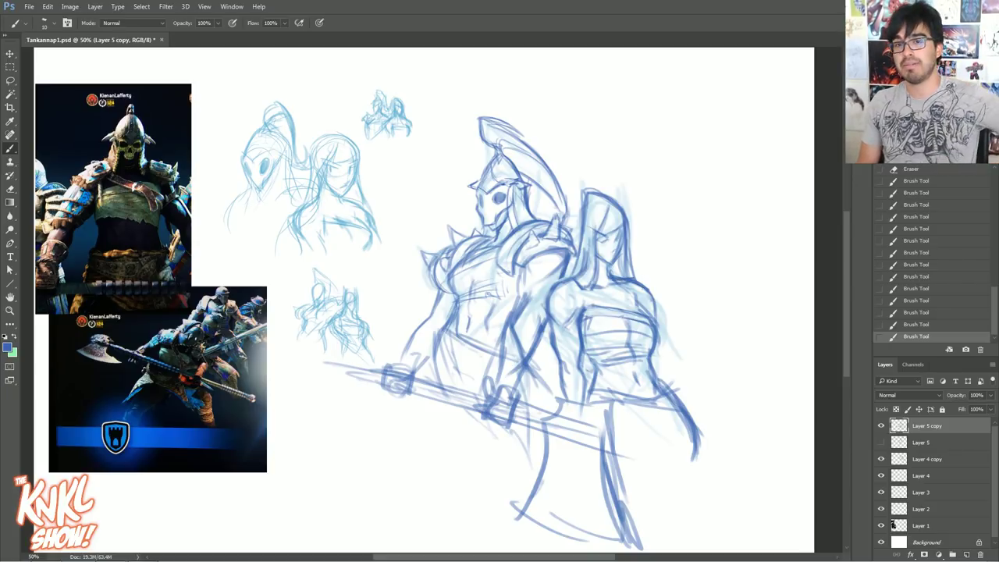
Erase the rough lines along the companion's outer shoulder, neck and chin
{"action": "key", "text": "e"}
{"action": "left_click_drag", "start_coordinate": [621, 275], "coordinate": [629, 283]}
{"action": "left_click_drag", "start_coordinate": [628, 281], "coordinate": [645, 294]}
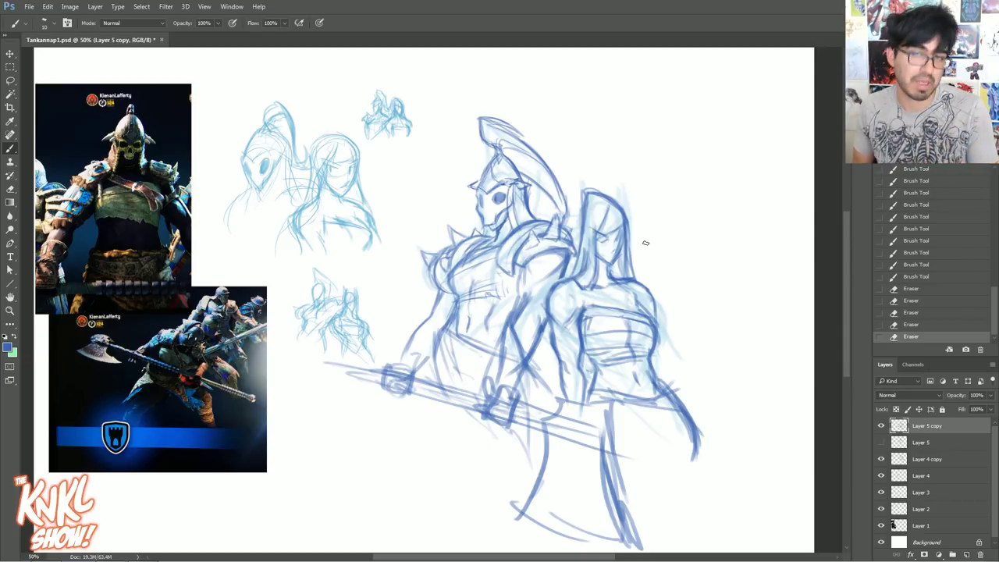
{"action": "left_click_drag", "start_coordinate": [608, 270], "coordinate": [612, 276]}
{"action": "left_click_drag", "start_coordinate": [599, 260], "coordinate": [607, 267]}
Touch up the hair edge and outer shoulder with small marks, and erase stray lines on the companion's inner shoulder
{"action": "left_click", "coordinate": [635, 243]}
{"action": "left_click", "coordinate": [634, 244]}
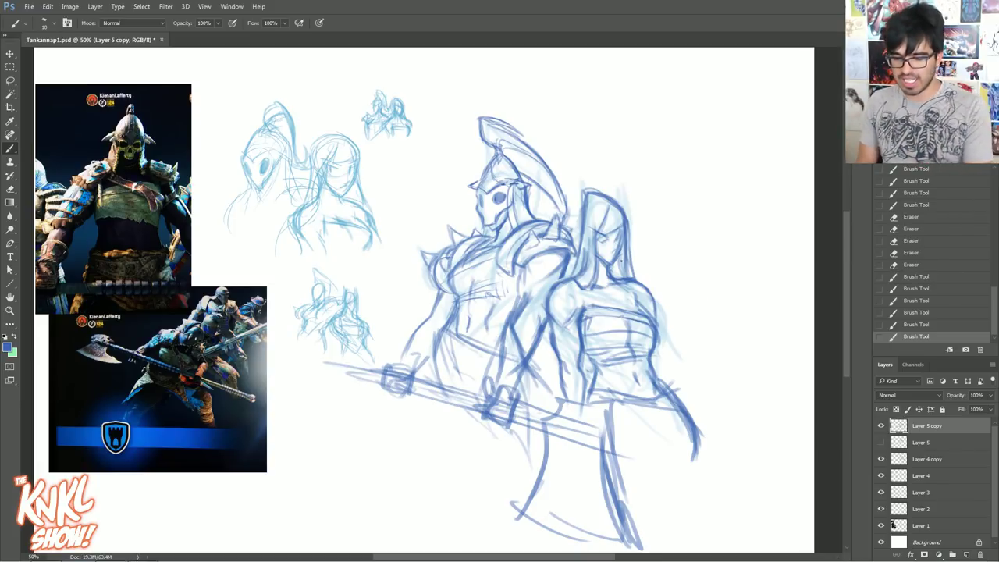
{"action": "left_click", "coordinate": [648, 283]}
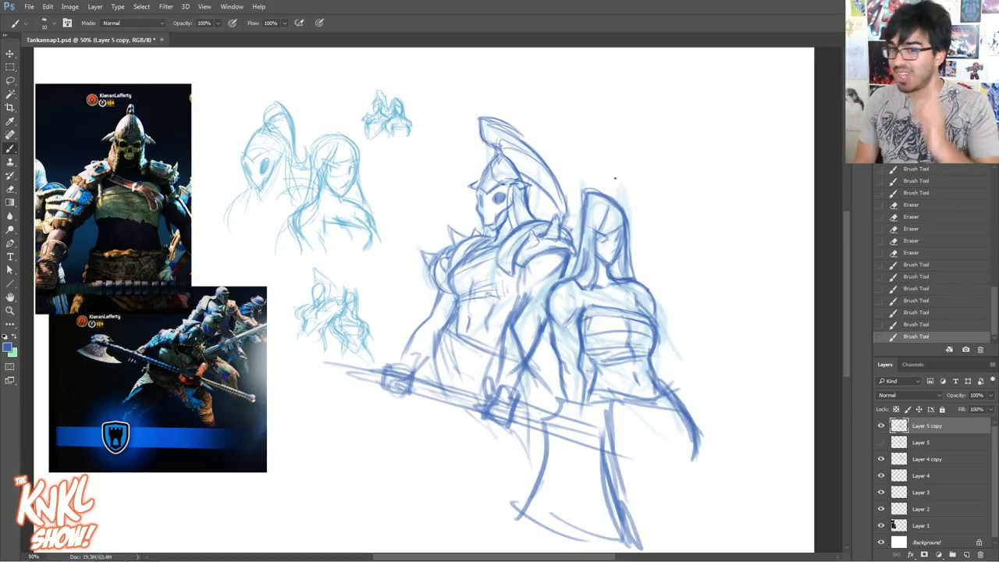
{"action": "key", "text": "e"}
{"action": "mouse_move", "coordinate": [572, 313]}
{"action": "left_mouse_down"}
{"action": "mouse_move", "coordinate": [584, 318]}
{"action": "mouse_move", "coordinate": [577, 298]}
{"action": "mouse_move", "coordinate": [568, 316]}
{"action": "mouse_move", "coordinate": [575, 295]}
{"action": "left_mouse_up"}
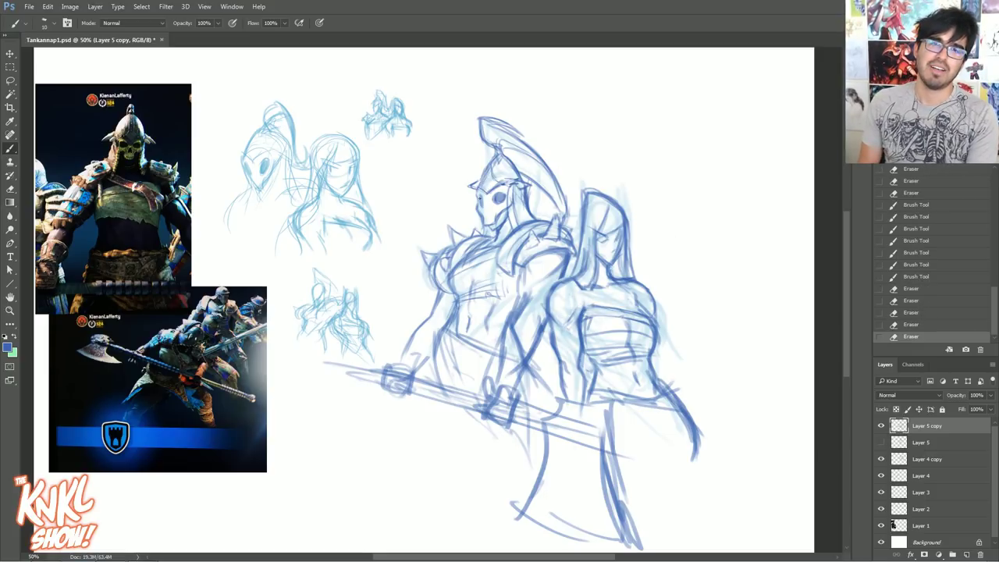
Refine the chin, jaw and cheek of the warrior's mask and erase the excess lines around it
{"action": "left_click_drag", "start_coordinate": [491, 227], "coordinate": [490, 228]}
{"action": "left_click_drag", "start_coordinate": [492, 224], "coordinate": [487, 227]}
{"action": "left_click_drag", "start_coordinate": [495, 225], "coordinate": [490, 227]}
{"action": "left_click_drag", "start_coordinate": [490, 227], "coordinate": [506, 213]}
{"action": "mouse_move", "coordinate": [504, 215]}
{"action": "left_mouse_down"}
{"action": "mouse_move", "coordinate": [512, 191]}
{"action": "mouse_move", "coordinate": [486, 196]}
{"action": "left_mouse_up"}
{"action": "key", "text": "]"}
{"action": "mouse_move", "coordinate": [488, 191]}
{"action": "left_mouse_down"}
{"action": "mouse_move", "coordinate": [479, 197]}
{"action": "mouse_move", "coordinate": [511, 220]}
{"action": "mouse_move", "coordinate": [508, 206]}
{"action": "mouse_move", "coordinate": [520, 209]}
{"action": "left_mouse_up"}
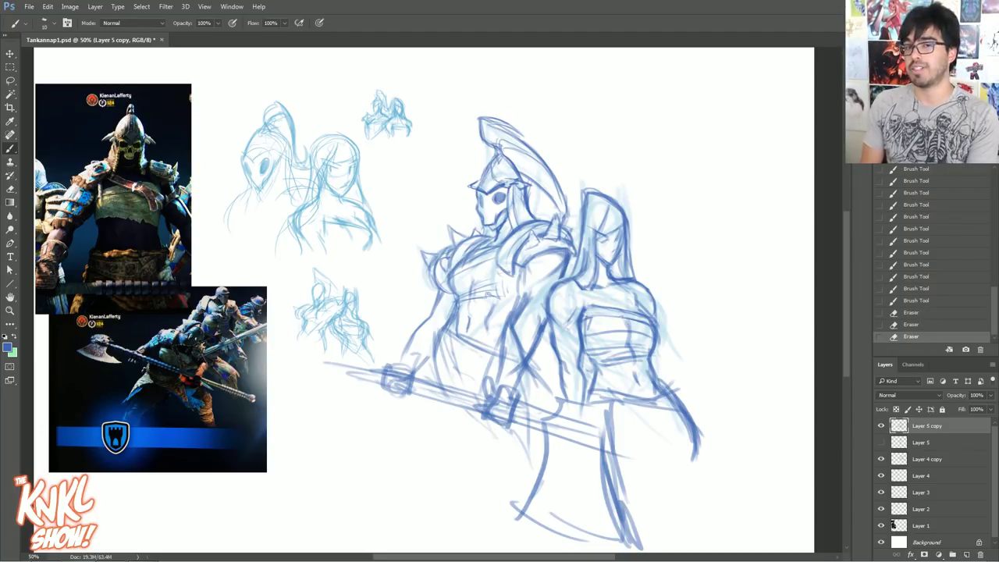
Touch up the warrior's collar line, the chest markings and the side of the helmet with small strokes
{"action": "key", "text": "["}
{"action": "key", "text": "["}
{"action": "mouse_move", "coordinate": [474, 232]}
{"action": "left_mouse_down"}
{"action": "mouse_move", "coordinate": [480, 223]}
{"action": "mouse_move", "coordinate": [490, 233]}
{"action": "left_mouse_up"}
{"action": "left_click_drag", "start_coordinate": [490, 294], "coordinate": [494, 296]}
{"action": "left_click_drag", "start_coordinate": [498, 292], "coordinate": [506, 297]}
{"action": "left_click_drag", "start_coordinate": [510, 193], "coordinate": [515, 223]}
{"action": "key", "text": "]"}
{"action": "key", "text": "]"}
{"action": "key", "text": "]"}
{"action": "key", "text": "]"}
{"action": "key", "text": "["}
{"action": "key", "text": "["}
{"action": "key", "text": "["}
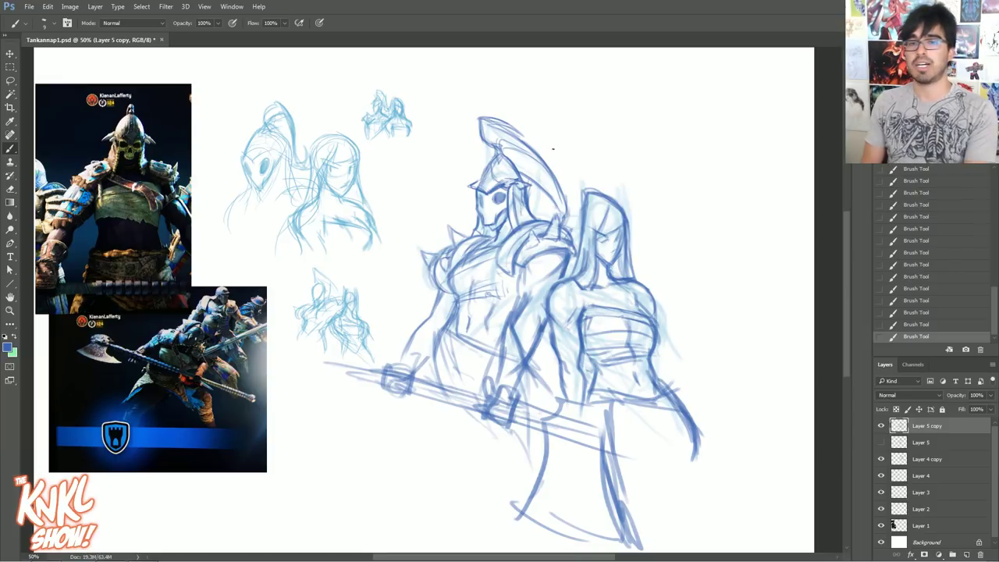
Place Layer 5 beneath Layer 4 copy, duplicate Layer 5 copy, hide the original, and place Layer 4 copy directly beneath the duplicate
{"action": "left_click_drag", "start_coordinate": [913, 449], "coordinate": [915, 468]}
{"action": "left_click", "coordinate": [914, 441]}
{"action": "key", "text": "ctrl+j"}
{"action": "left_click", "coordinate": [882, 443]}
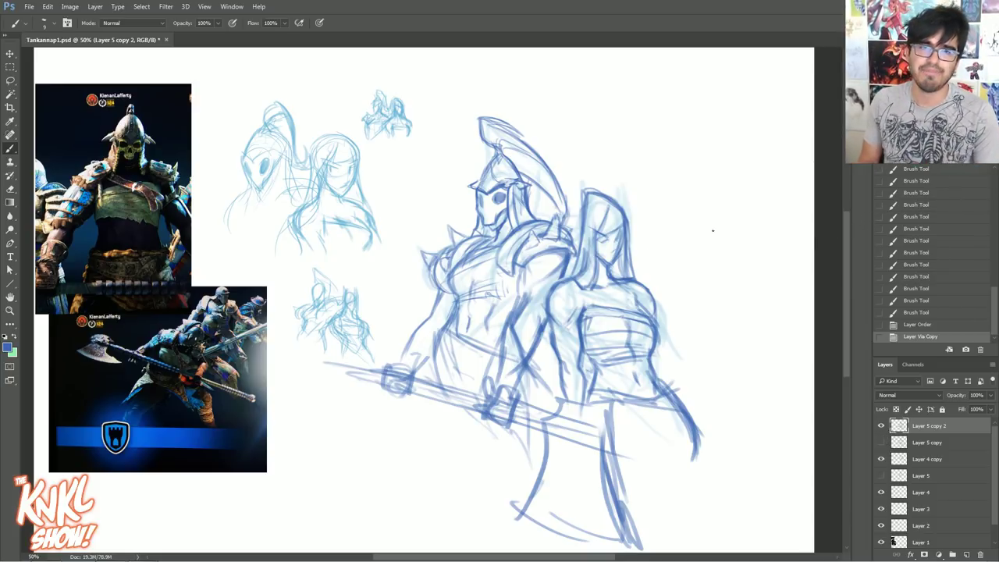
{"action": "left_click_drag", "start_coordinate": [920, 461], "coordinate": [928, 438]}
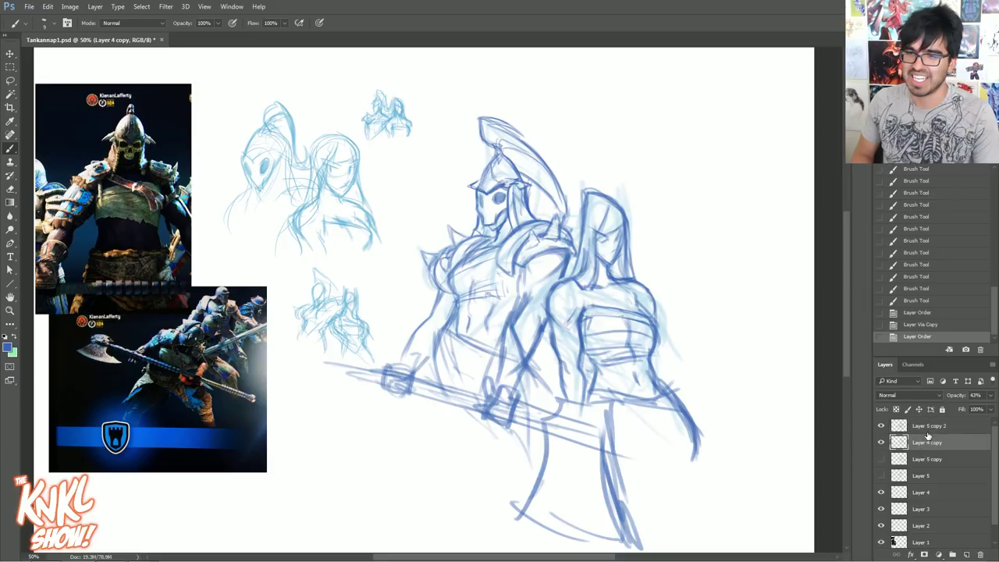
Select Layer 5 copy 2 and Layer 4 copy together and shift both figures slightly upward on the canvas
{"action": "left_click", "coordinate": [929, 426], "text": "shift"}
{"action": "key", "text": "v"}
{"action": "mouse_move", "coordinate": [544, 276]}
{"action": "left_mouse_down"}
{"action": "mouse_move", "coordinate": [597, 277]}
{"action": "mouse_move", "coordinate": [576, 260]}
{"action": "left_mouse_up"}
{"action": "left_click_drag", "start_coordinate": [734, 308], "coordinate": [666, 310]}
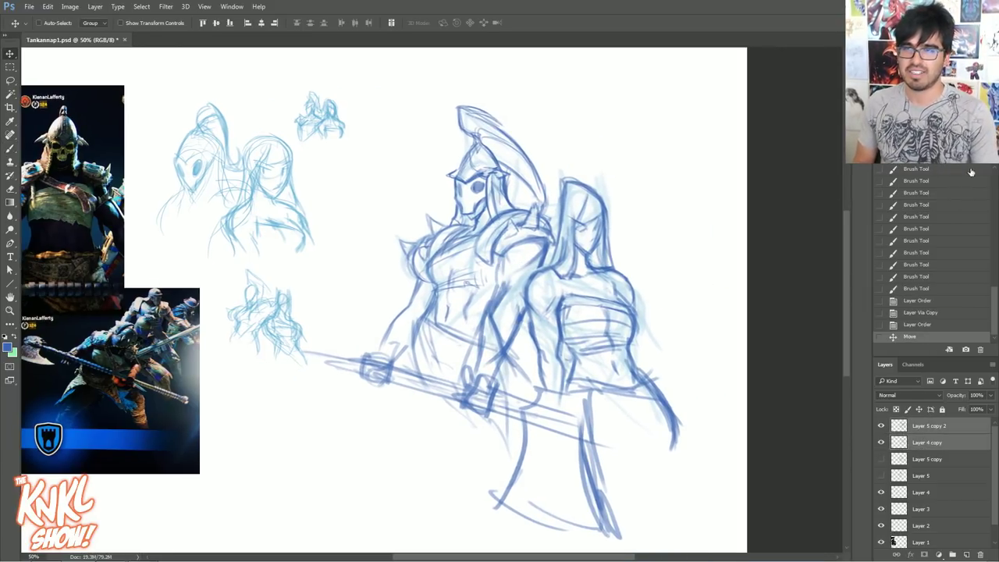
{"action": "key", "text": "ctrl+plus"}
{"action": "left_click_drag", "start_coordinate": [468, 297], "coordinate": [459, 314]}
{"action": "key", "text": "ctrl+plus"}
{"action": "left_click_drag", "start_coordinate": [626, 285], "coordinate": [498, 409]}
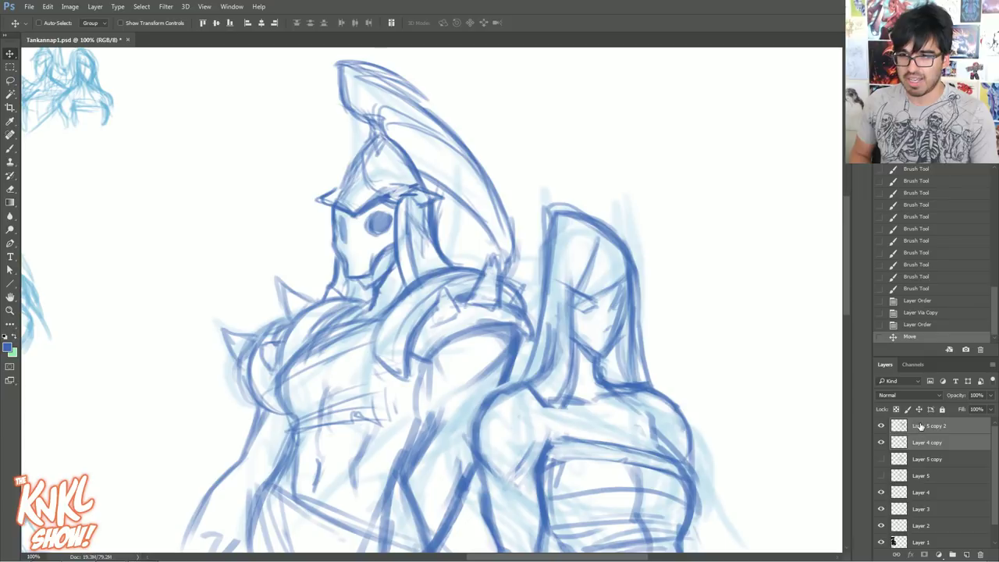
Scale both selected sketch layers up to about 149% and position the figures over the canvas's right side
{"action": "key", "text": "ctrl+minus"}
{"action": "key", "text": "ctrl+minus"}
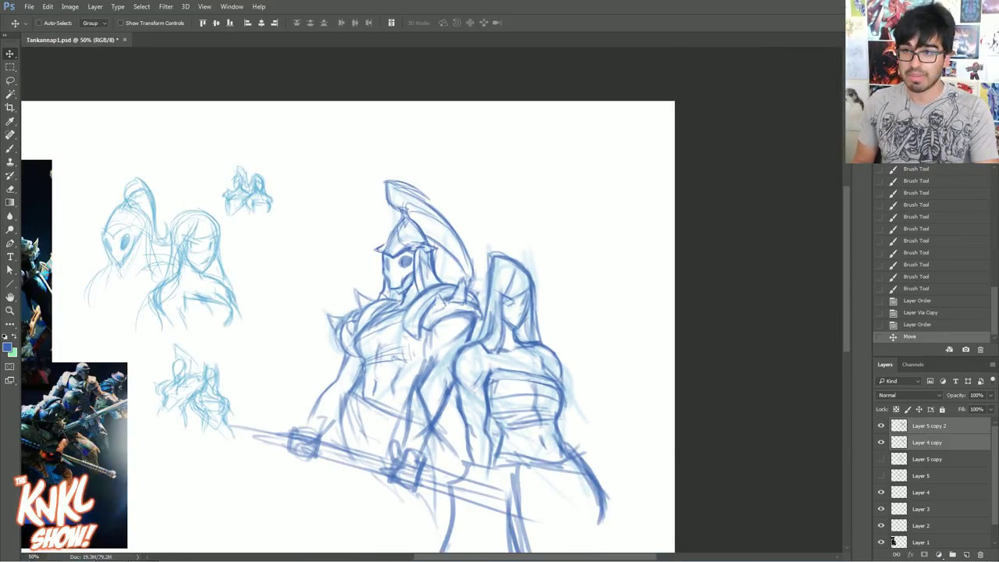
{"action": "key", "text": "ctrl+minus"}
{"action": "key", "text": "ctrl+t"}
{"action": "left_click_drag", "start_coordinate": [647, 157], "coordinate": [736, 107]}
{"action": "left_click_drag", "start_coordinate": [663, 186], "coordinate": [636, 228]}
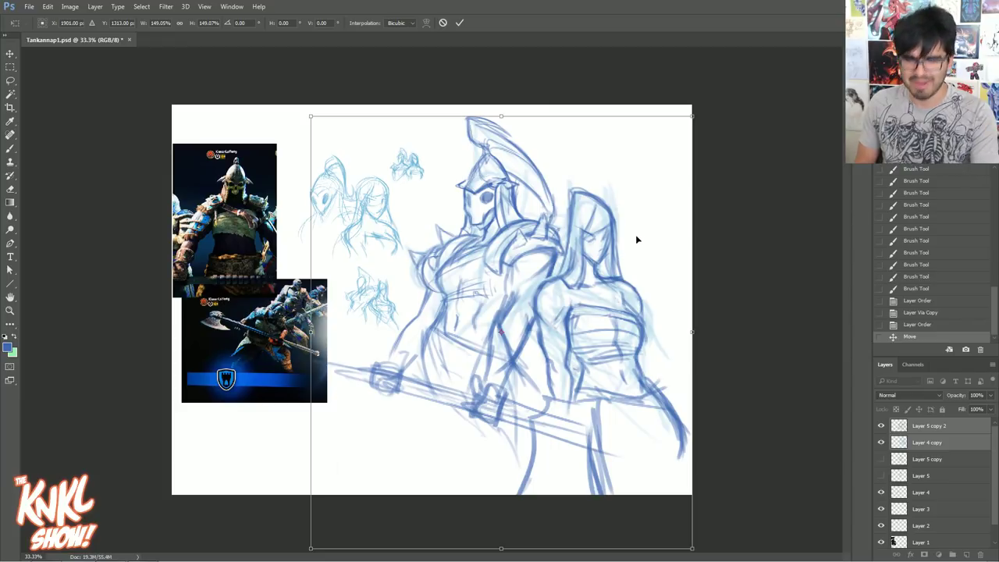
{"action": "key", "text": "Return"}
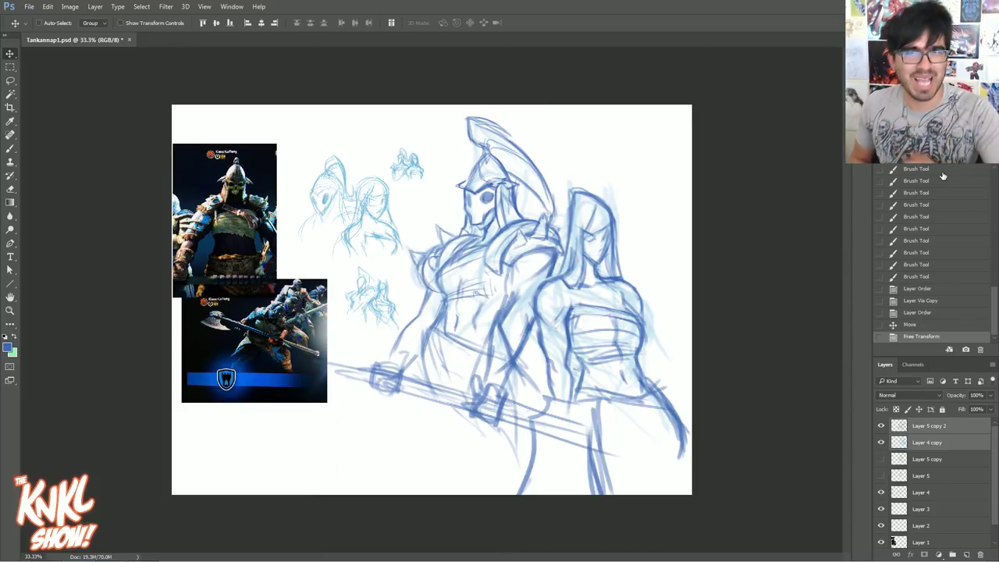
Make Layer 5 copy 2 the only active layer and save the document
{"action": "key", "text": "ctrl+plus"}
{"action": "key", "text": "ctrl+plus"}
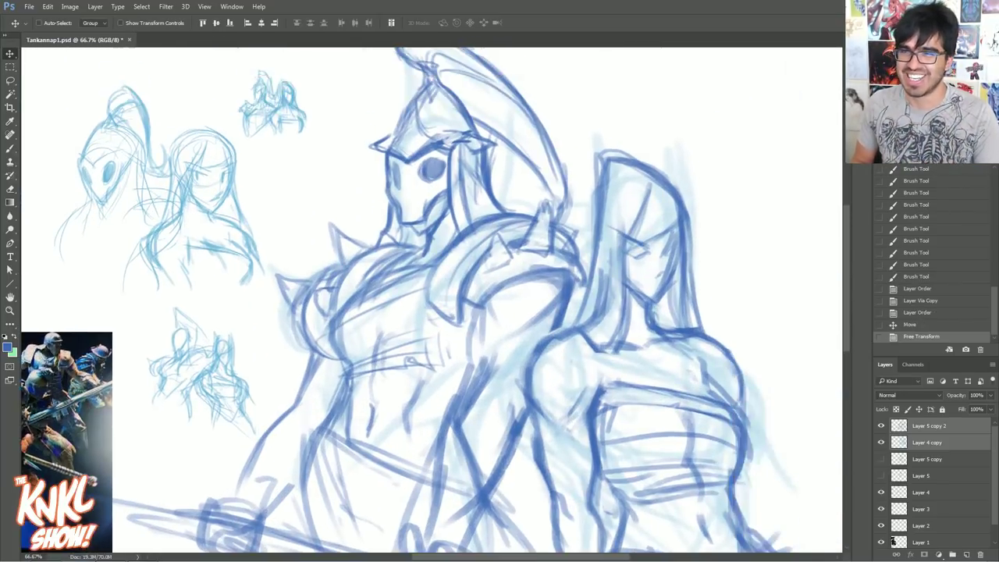
{"action": "left_click", "coordinate": [933, 425]}
{"action": "key", "text": "ctrl+s"}
Erase rough lines in the companion's hair beside the near cheek and refine the far side of the jaw
{"action": "key", "text": "b"}
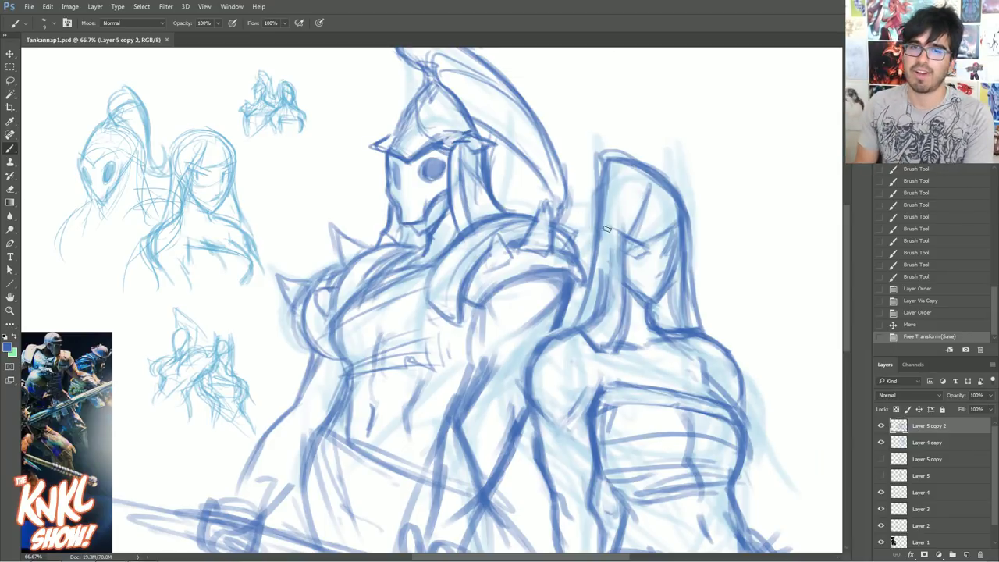
{"action": "left_click_drag", "start_coordinate": [600, 312], "coordinate": [603, 258]}
{"action": "mouse_move", "coordinate": [606, 313]}
{"action": "left_mouse_down"}
{"action": "mouse_move", "coordinate": [611, 258]}
{"action": "mouse_move", "coordinate": [610, 313]}
{"action": "mouse_move", "coordinate": [620, 258]}
{"action": "left_mouse_up"}
{"action": "left_click_drag", "start_coordinate": [620, 258], "coordinate": [624, 334]}
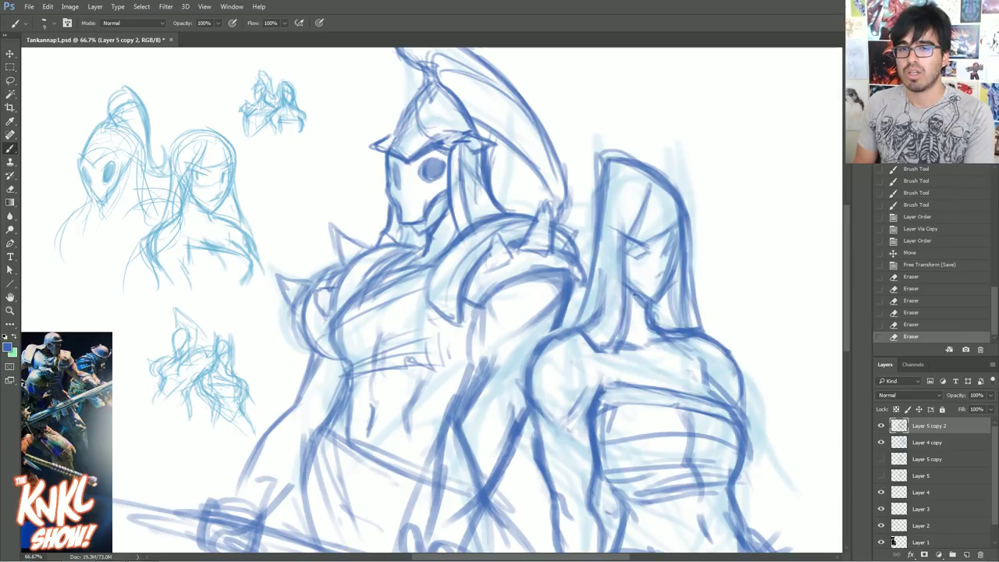
{"action": "mouse_move", "coordinate": [651, 300]}
{"action": "left_mouse_down"}
{"action": "mouse_move", "coordinate": [629, 284]}
{"action": "mouse_move", "coordinate": [656, 302]}
{"action": "left_mouse_up"}
{"action": "left_click_drag", "start_coordinate": [654, 302], "coordinate": [670, 281]}
{"action": "left_click_drag", "start_coordinate": [660, 295], "coordinate": [674, 267]}
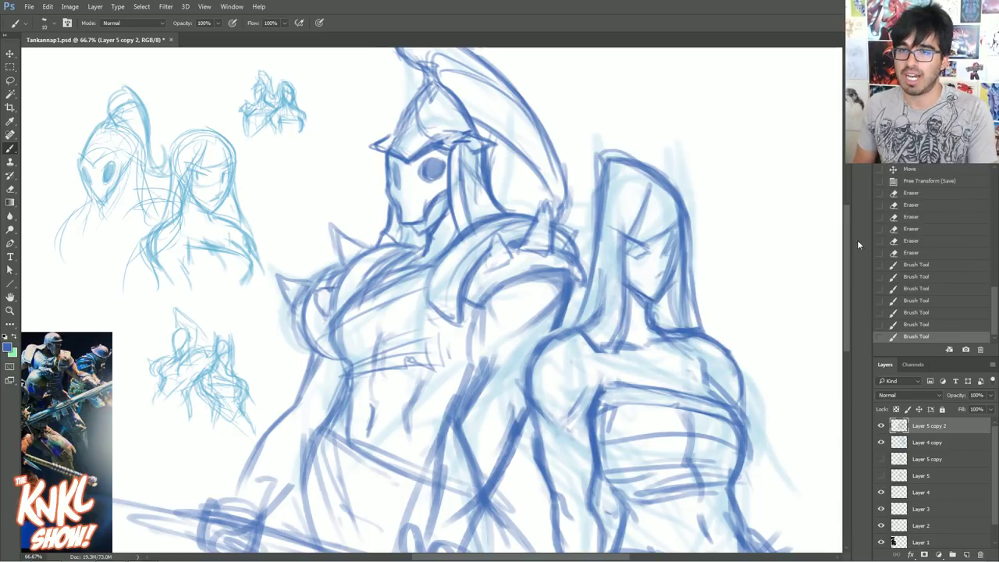
Draw the underside of the companion's nose and a short line up its bridge
{"action": "left_click_drag", "start_coordinate": [840, 220], "coordinate": [758, 202]}
{"action": "key", "text": "ctrl+plus"}
{"action": "left_click_drag", "start_coordinate": [660, 184], "coordinate": [579, 280]}
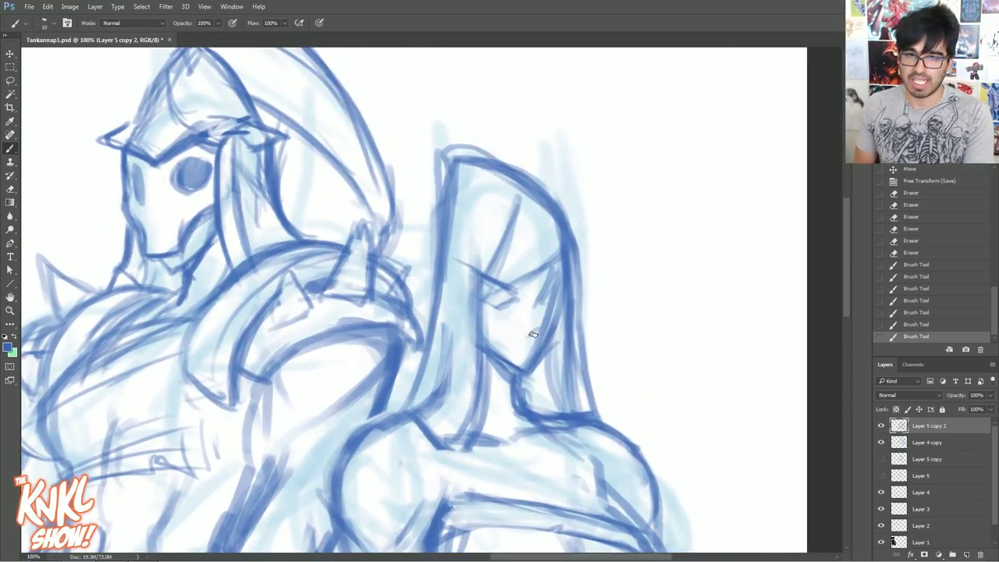
{"action": "left_click_drag", "start_coordinate": [524, 334], "coordinate": [537, 331]}
{"action": "left_click_drag", "start_coordinate": [532, 335], "coordinate": [539, 328]}
{"action": "left_click_drag", "start_coordinate": [534, 334], "coordinate": [538, 321]}
Draw the companion's eyes and near eyebrow, and erase stray marks between the nose bridge and far eye
{"action": "key", "text": "]"}
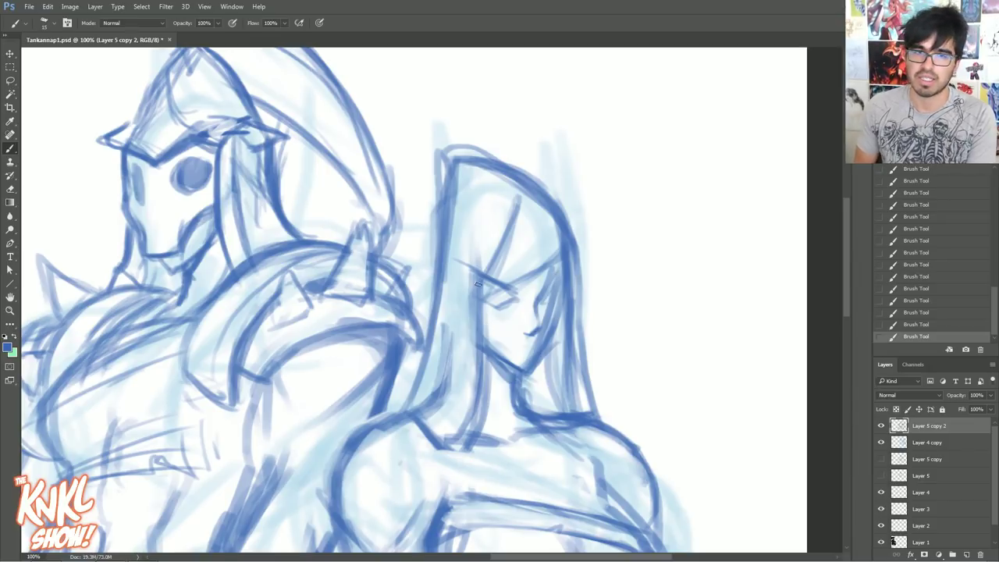
{"action": "key", "text": "bracketright"}
{"action": "key", "text": "bracketleft"}
{"action": "key", "text": "bracketleft"}
{"action": "left_click_drag", "start_coordinate": [479, 300], "coordinate": [554, 297]}
{"action": "key", "text": "bracketleft"}
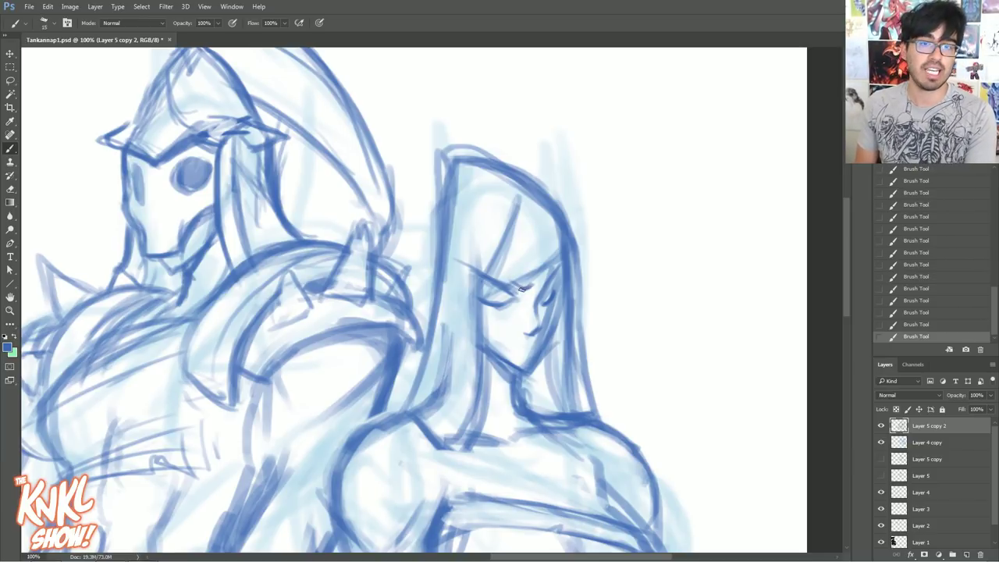
{"action": "key", "text": "["}
{"action": "mouse_move", "coordinate": [516, 284]}
{"action": "left_mouse_down"}
{"action": "mouse_move", "coordinate": [487, 268]}
{"action": "mouse_move", "coordinate": [524, 286]}
{"action": "left_mouse_up"}
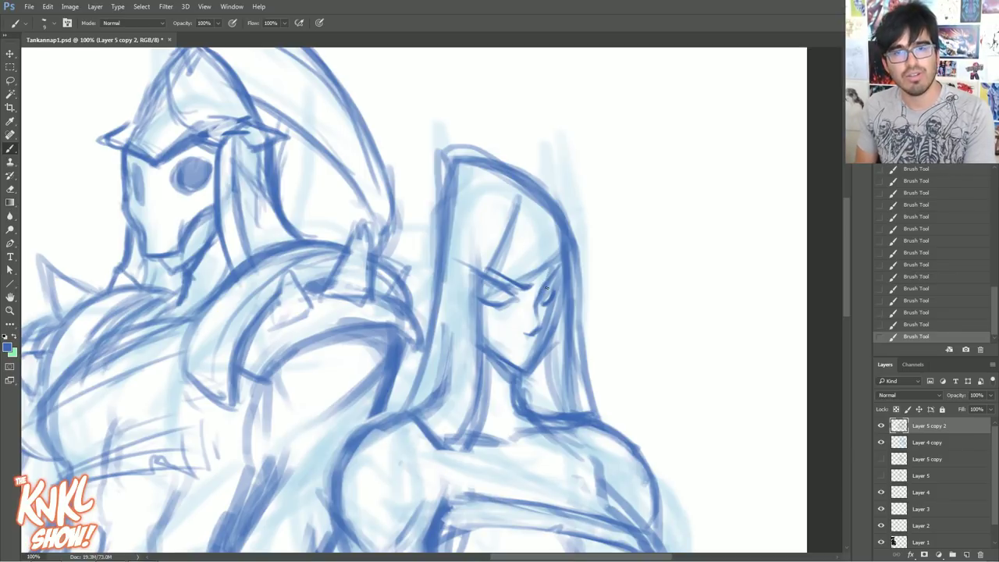
{"action": "left_click_drag", "start_coordinate": [539, 286], "coordinate": [532, 298]}
{"action": "left_click_drag", "start_coordinate": [535, 292], "coordinate": [533, 298]}
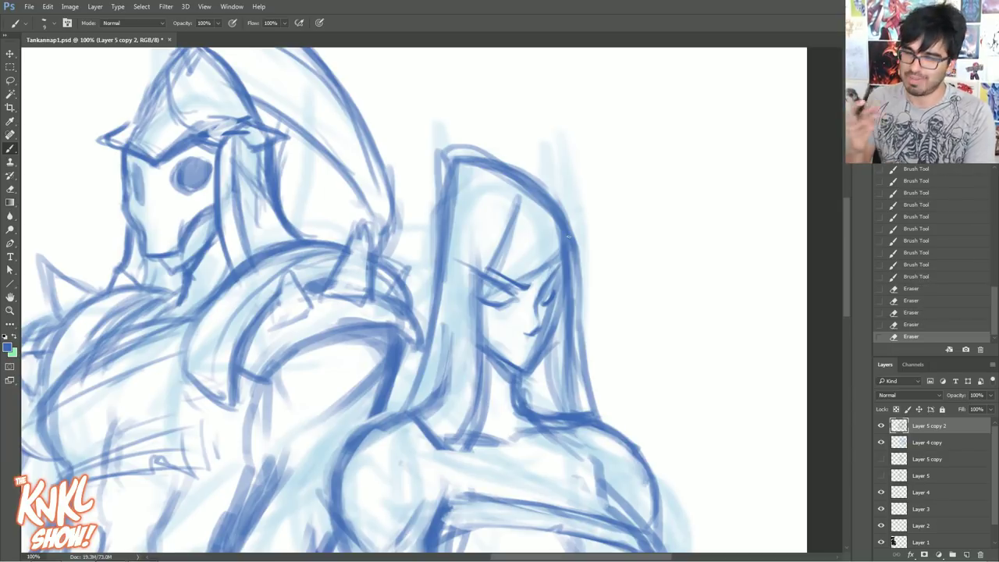
Strengthen the companion's near eye and brow, and define the far eye and brow with short strokes
{"action": "key", "text": "]"}
{"action": "key", "text": "]"}
{"action": "left_click_drag", "start_coordinate": [507, 289], "coordinate": [514, 295]}
{"action": "mouse_move", "coordinate": [507, 290]}
{"action": "left_mouse_down"}
{"action": "mouse_move", "coordinate": [486, 276]}
{"action": "mouse_move", "coordinate": [508, 292]}
{"action": "left_mouse_up"}
{"action": "mouse_move", "coordinate": [494, 281]}
{"action": "left_mouse_down"}
{"action": "mouse_move", "coordinate": [507, 293]}
{"action": "mouse_move", "coordinate": [555, 281]}
{"action": "left_mouse_up"}
{"action": "left_click_drag", "start_coordinate": [546, 289], "coordinate": [558, 276]}
{"action": "left_click_drag", "start_coordinate": [550, 284], "coordinate": [564, 277]}
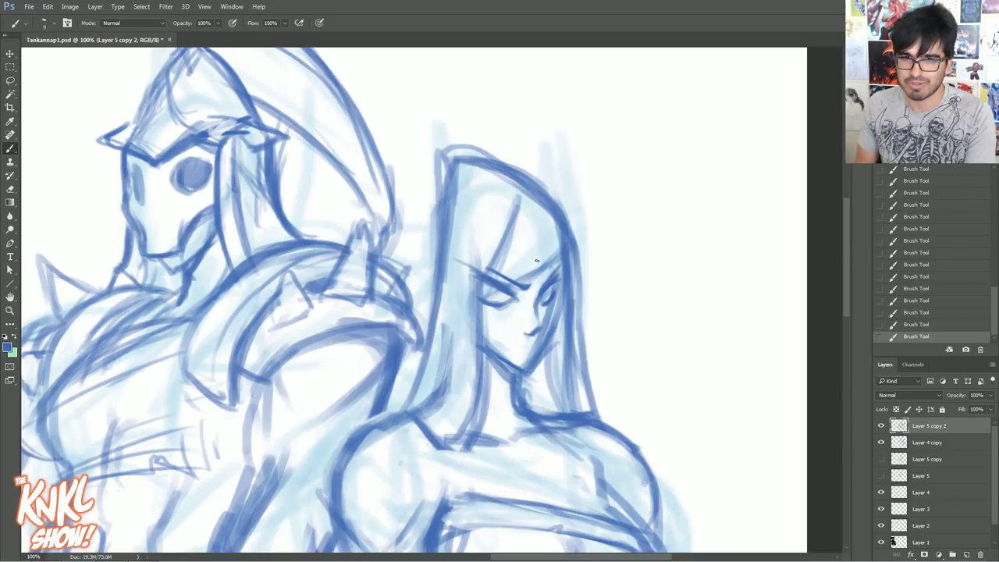
Redraw the fringe line across the companion's forehead, sharpen the central hair strand and erase the excess around them
{"action": "mouse_move", "coordinate": [527, 264]}
{"action": "left_mouse_down"}
{"action": "mouse_move", "coordinate": [555, 242]}
{"action": "mouse_move", "coordinate": [517, 273]}
{"action": "left_mouse_up"}
{"action": "mouse_move", "coordinate": [519, 272]}
{"action": "left_mouse_down"}
{"action": "mouse_move", "coordinate": [549, 236]}
{"action": "mouse_move", "coordinate": [536, 214]}
{"action": "mouse_move", "coordinate": [552, 245]}
{"action": "mouse_move", "coordinate": [532, 200]}
{"action": "mouse_move", "coordinate": [552, 234]}
{"action": "left_mouse_up"}
{"action": "mouse_move", "coordinate": [558, 231]}
{"action": "left_mouse_down"}
{"action": "mouse_move", "coordinate": [490, 171]}
{"action": "mouse_move", "coordinate": [538, 204]}
{"action": "mouse_move", "coordinate": [558, 254]}
{"action": "left_mouse_up"}
{"action": "key", "text": "]"}
{"action": "mouse_move", "coordinate": [562, 238]}
{"action": "left_mouse_down"}
{"action": "mouse_move", "coordinate": [537, 272]}
{"action": "mouse_move", "coordinate": [515, 281]}
{"action": "left_mouse_up"}
{"action": "mouse_move", "coordinate": [553, 262]}
{"action": "left_mouse_down"}
{"action": "mouse_move", "coordinate": [516, 281]}
{"action": "mouse_move", "coordinate": [510, 234]}
{"action": "mouse_move", "coordinate": [506, 243]}
{"action": "left_mouse_up"}
{"action": "left_click_drag", "start_coordinate": [515, 211], "coordinate": [501, 262]}
{"action": "mouse_move", "coordinate": [515, 204]}
{"action": "left_mouse_down"}
{"action": "mouse_move", "coordinate": [496, 252]}
{"action": "mouse_move", "coordinate": [505, 274]}
{"action": "mouse_move", "coordinate": [521, 195]}
{"action": "left_mouse_up"}
{"action": "left_click_drag", "start_coordinate": [513, 239], "coordinate": [520, 200]}
{"action": "left_click_drag", "start_coordinate": [517, 218], "coordinate": [516, 188]}
{"action": "left_click_drag", "start_coordinate": [473, 263], "coordinate": [496, 226]}
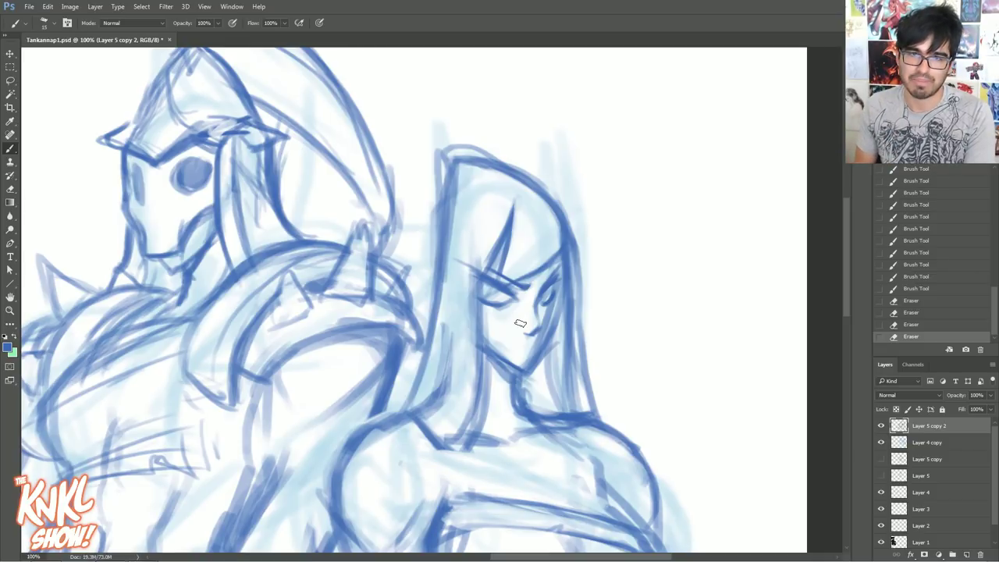
Extend the pointed hair strand down to the companion's near eye and erase rough marks beside it on the forehead
{"action": "key", "text": "b"}
{"action": "left_click_drag", "start_coordinate": [500, 273], "coordinate": [516, 205]}
{"action": "left_click_drag", "start_coordinate": [492, 272], "coordinate": [515, 203]}
{"action": "left_click_drag", "start_coordinate": [499, 271], "coordinate": [516, 203]}
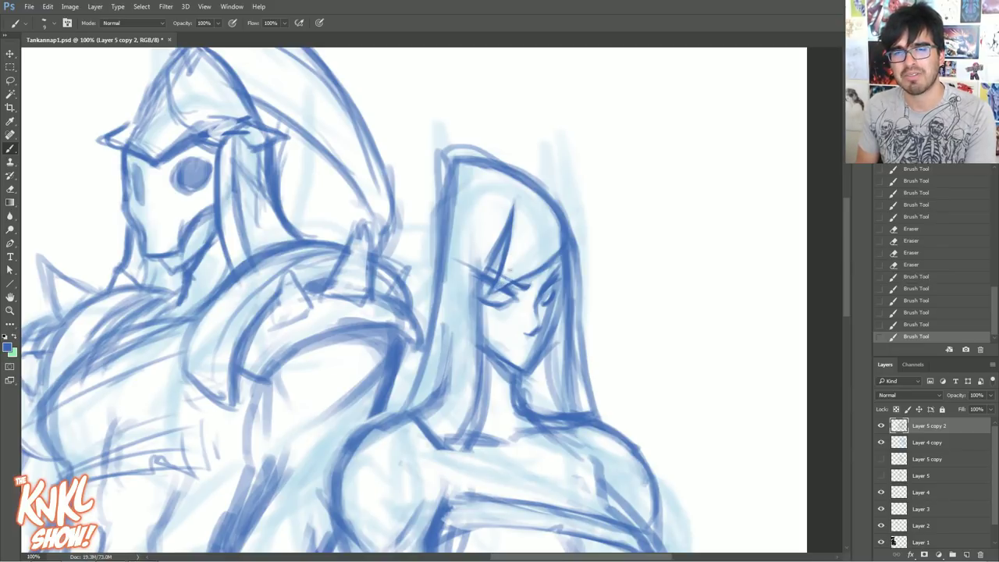
{"action": "left_click_drag", "start_coordinate": [514, 256], "coordinate": [509, 272]}
{"action": "mouse_move", "coordinate": [512, 259]}
{"action": "left_mouse_down"}
{"action": "mouse_move", "coordinate": [507, 273]}
{"action": "mouse_move", "coordinate": [516, 232]}
{"action": "left_mouse_up"}
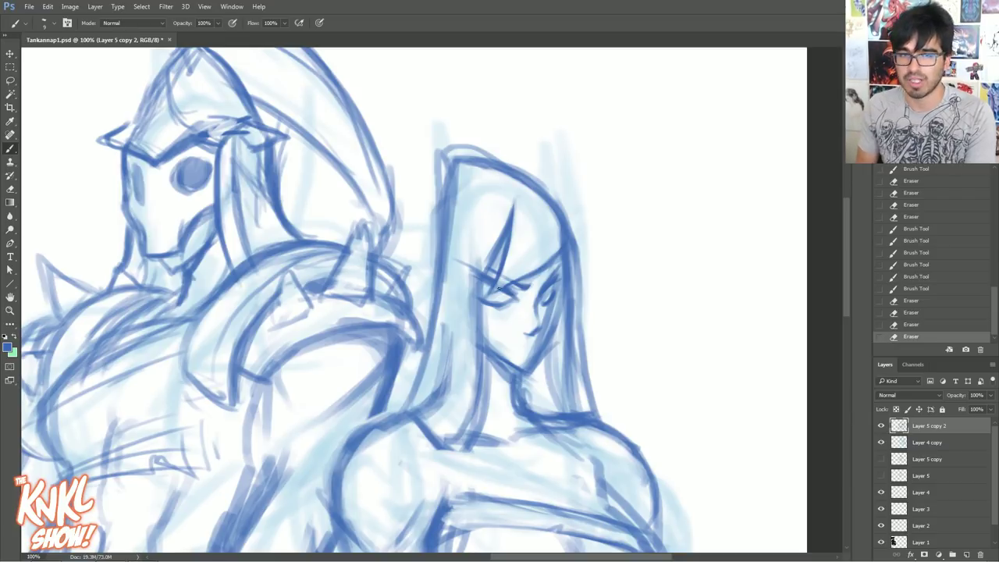
Reinforce the companion's near brow and lower eyelid and touch up beneath the far eye
{"action": "key", "text": "b"}
{"action": "left_click_drag", "start_coordinate": [469, 272], "coordinate": [511, 291]}
{"action": "mouse_move", "coordinate": [477, 297]}
{"action": "left_mouse_down"}
{"action": "mouse_move", "coordinate": [506, 306]}
{"action": "mouse_move", "coordinate": [500, 301]}
{"action": "left_mouse_up"}
{"action": "left_click_drag", "start_coordinate": [496, 302], "coordinate": [503, 304]}
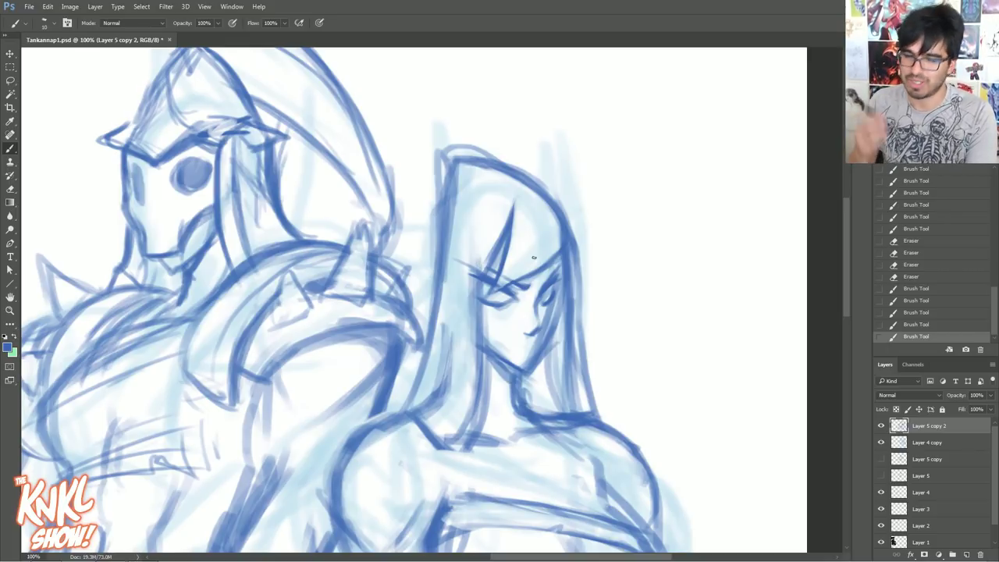
{"action": "left_click_drag", "start_coordinate": [543, 300], "coordinate": [549, 303]}
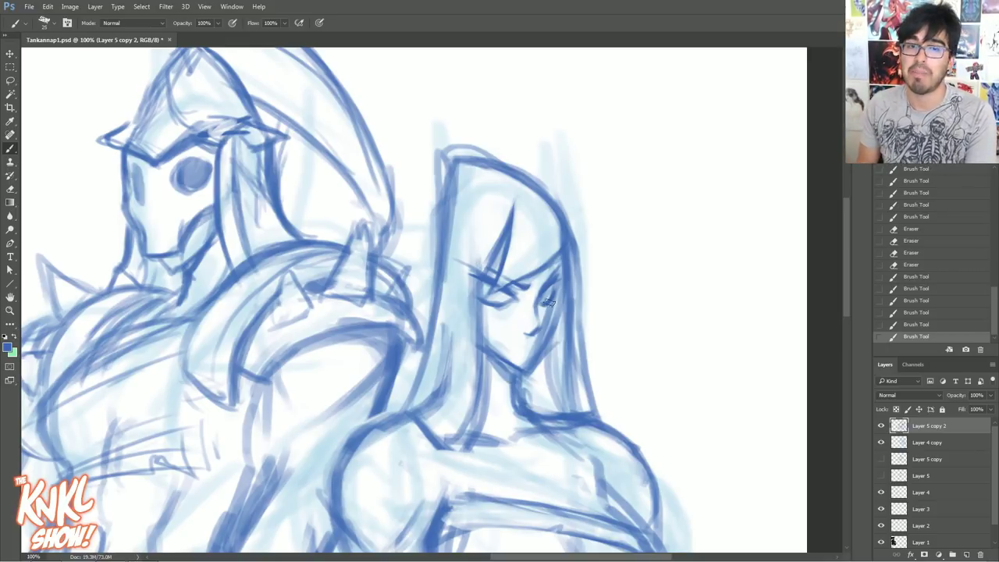
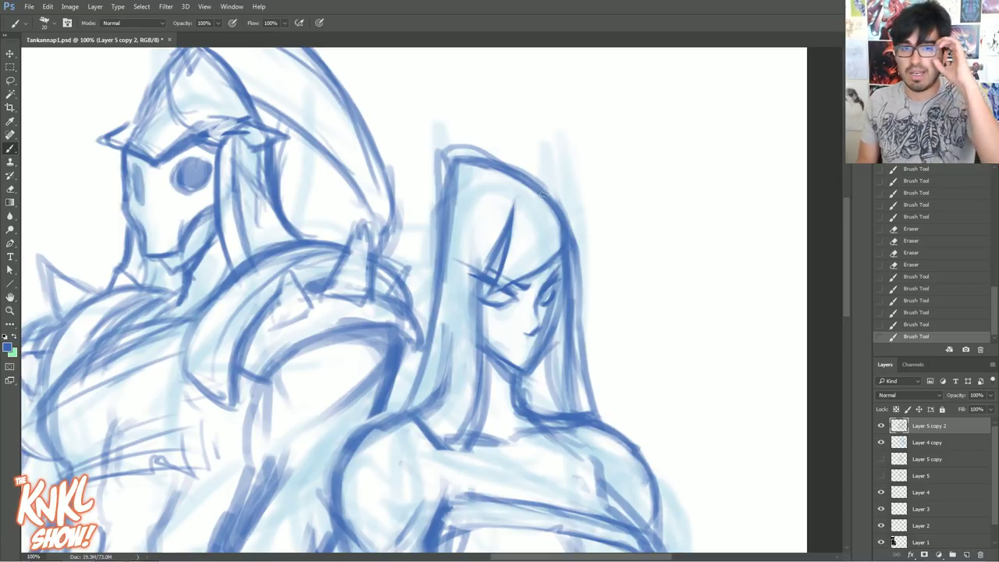
Draw a long hair strand from the companion's near temple past the jaw and neck to the upper chest
{"action": "key", "text": "bracketleft"}
{"action": "left_click_drag", "start_coordinate": [491, 254], "coordinate": [482, 273]}
{"action": "left_click_drag", "start_coordinate": [478, 283], "coordinate": [468, 324]}
{"action": "left_click_drag", "start_coordinate": [469, 303], "coordinate": [460, 390]}
{"action": "left_click_drag", "start_coordinate": [480, 304], "coordinate": [479, 320]}
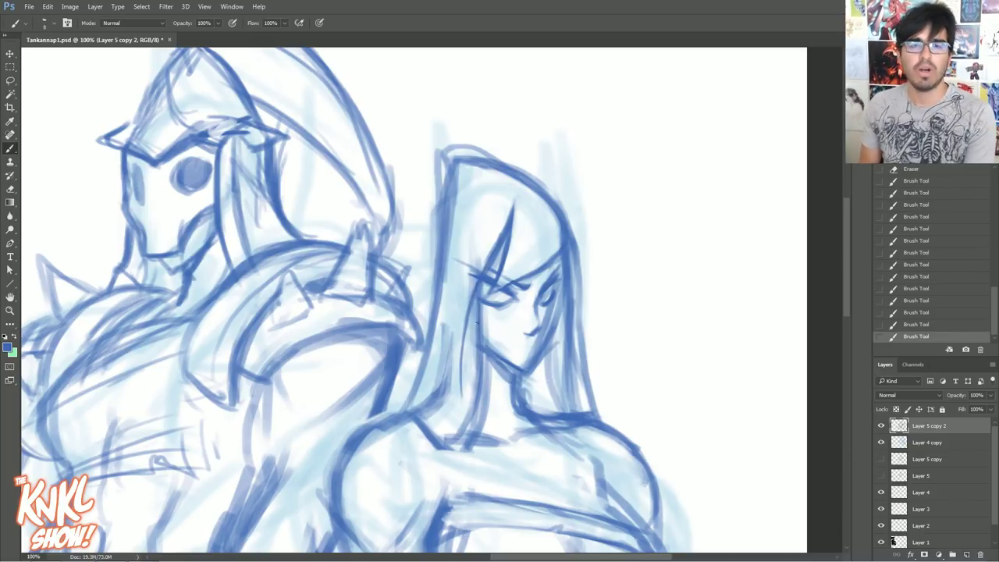
{"action": "left_click_drag", "start_coordinate": [477, 293], "coordinate": [461, 434]}
{"action": "left_click_drag", "start_coordinate": [483, 384], "coordinate": [458, 451]}
{"action": "left_click_drag", "start_coordinate": [479, 380], "coordinate": [453, 467]}
{"action": "left_click_drag", "start_coordinate": [483, 392], "coordinate": [484, 328]}
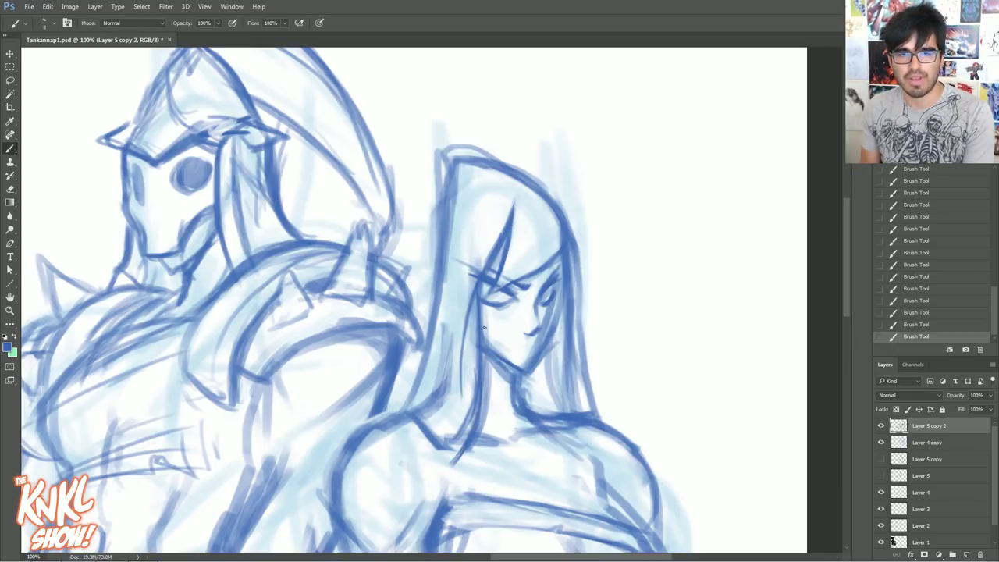
{"action": "left_click_drag", "start_coordinate": [480, 400], "coordinate": [478, 355]}
{"action": "left_click_drag", "start_coordinate": [483, 346], "coordinate": [482, 312]}
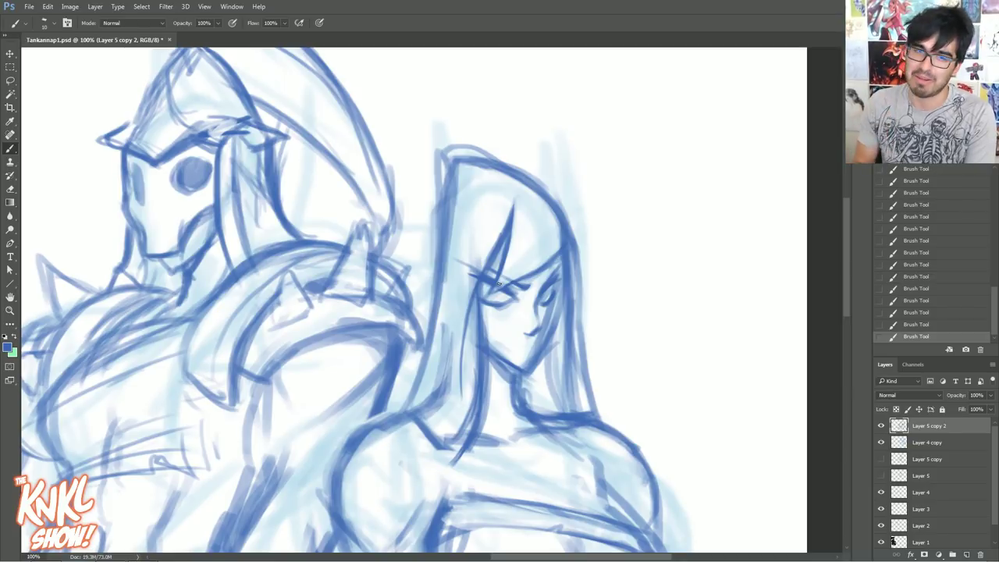
Erase the rough inner edge of the long hair strand beside the companion's near cheek and neck
{"action": "key", "text": "e"}
{"action": "left_click_drag", "start_coordinate": [471, 431], "coordinate": [478, 326]}
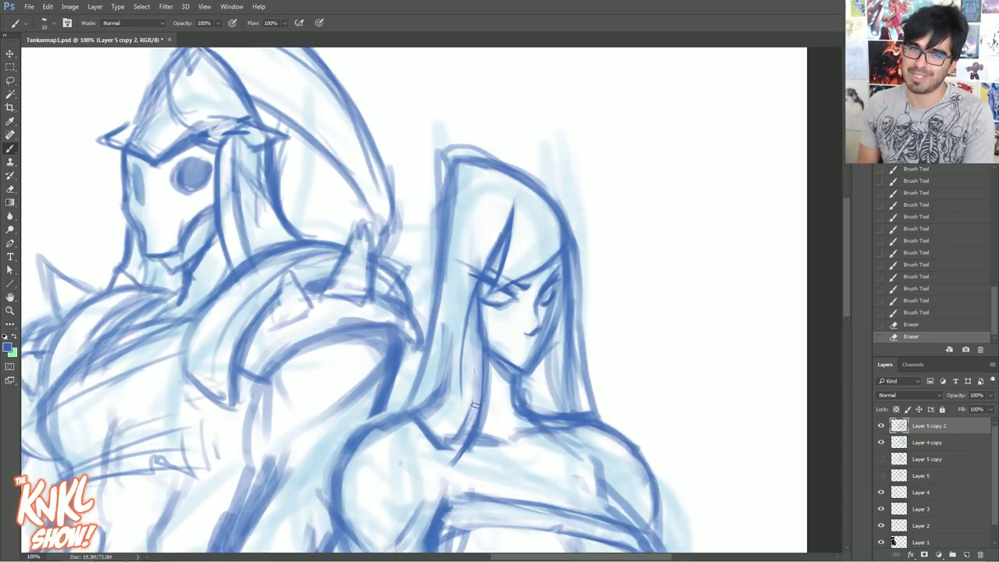
{"action": "left_click_drag", "start_coordinate": [474, 409], "coordinate": [478, 322]}
{"action": "left_click_drag", "start_coordinate": [473, 325], "coordinate": [476, 298]}
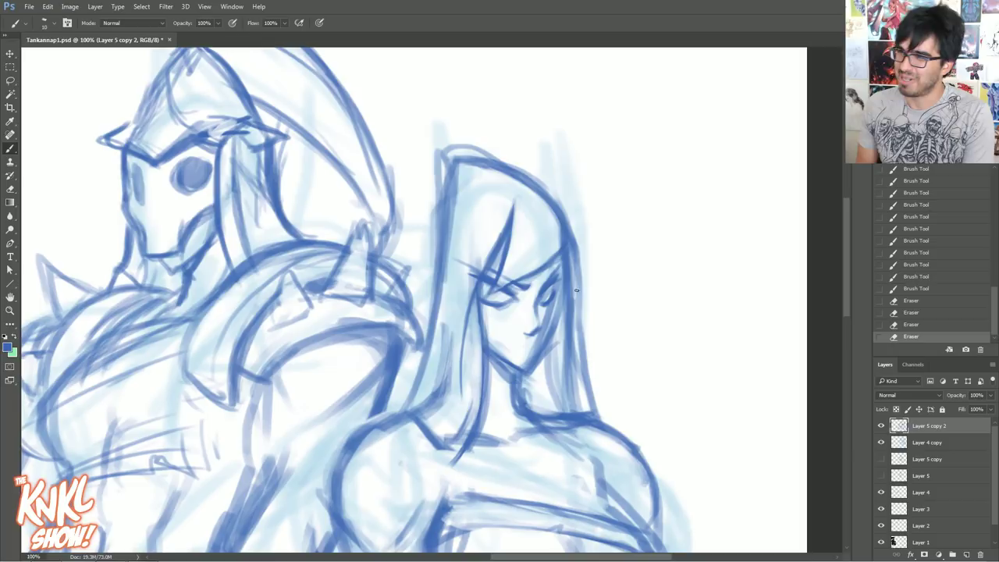
Trim the far side of the companion's jaw and cheek with the Eraser from the chin up to the eye
{"action": "left_click_drag", "start_coordinate": [537, 353], "coordinate": [542, 331]}
{"action": "left_click_drag", "start_coordinate": [540, 349], "coordinate": [545, 328]}
{"action": "left_click_drag", "start_coordinate": [539, 343], "coordinate": [547, 317]}
{"action": "left_click_drag", "start_coordinate": [539, 348], "coordinate": [545, 323]}
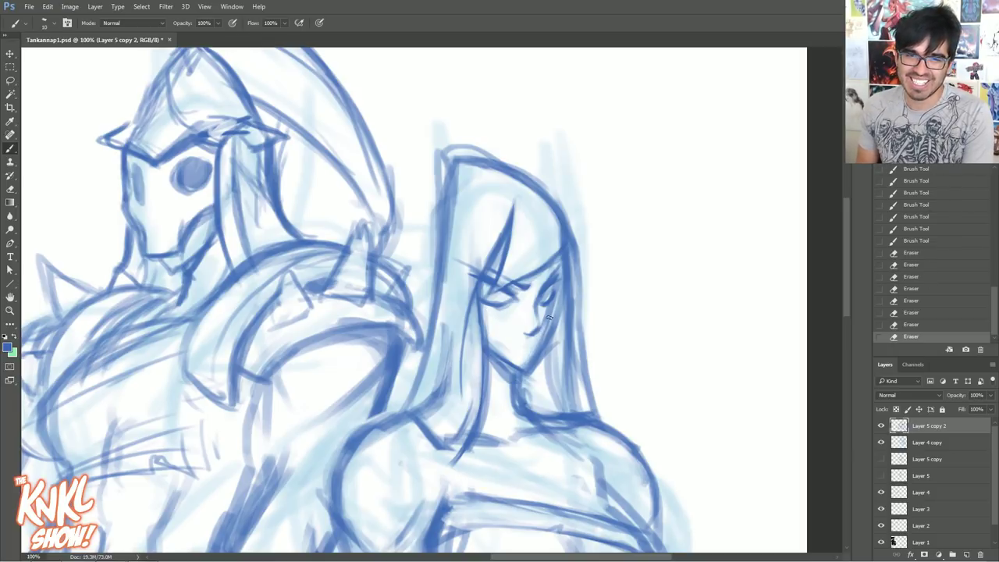
{"action": "left_click_drag", "start_coordinate": [524, 365], "coordinate": [540, 342]}
{"action": "left_click_drag", "start_coordinate": [544, 332], "coordinate": [552, 318]}
{"action": "left_click_drag", "start_coordinate": [539, 340], "coordinate": [552, 309]}
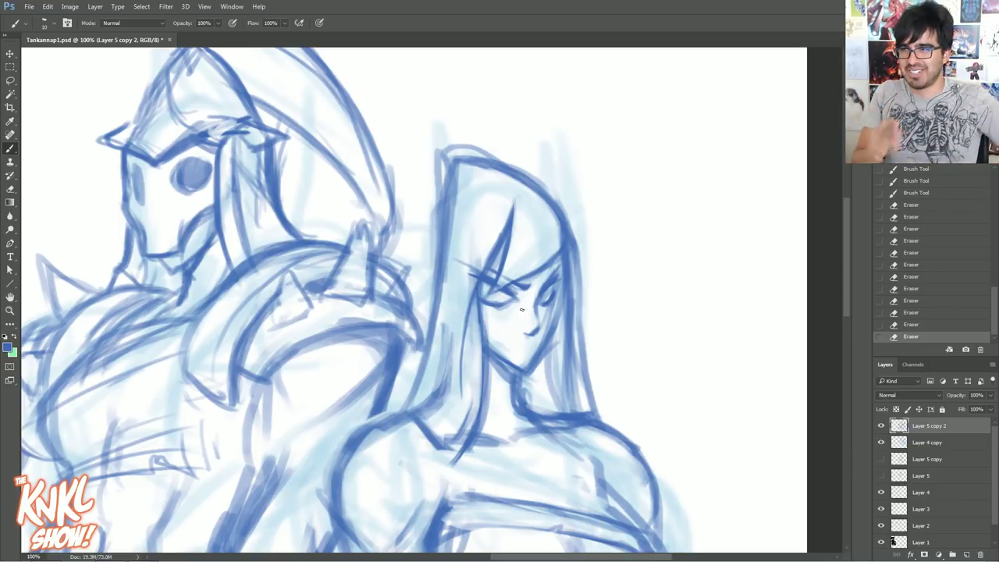
Add fine strokes to the companion's hair beside the near cheek and touch up the fringe by the far eye
{"action": "mouse_move", "coordinate": [273, 234]}
{"action": "left_mouse_down"}
{"action": "mouse_move", "coordinate": [652, 348]}
{"action": "mouse_move", "coordinate": [684, 384]}
{"action": "left_mouse_up"}
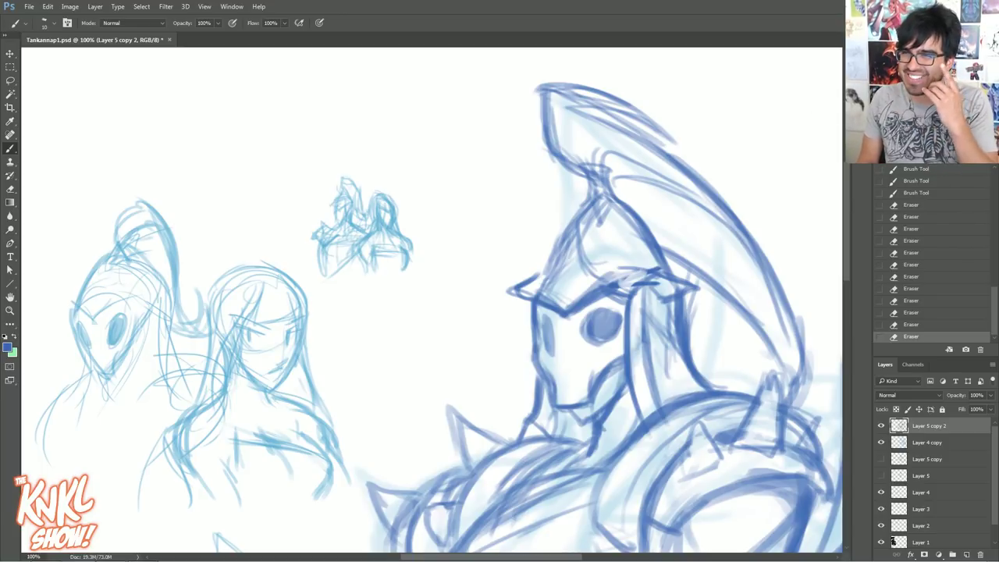
{"action": "left_click_drag", "start_coordinate": [683, 385], "coordinate": [360, 248]}
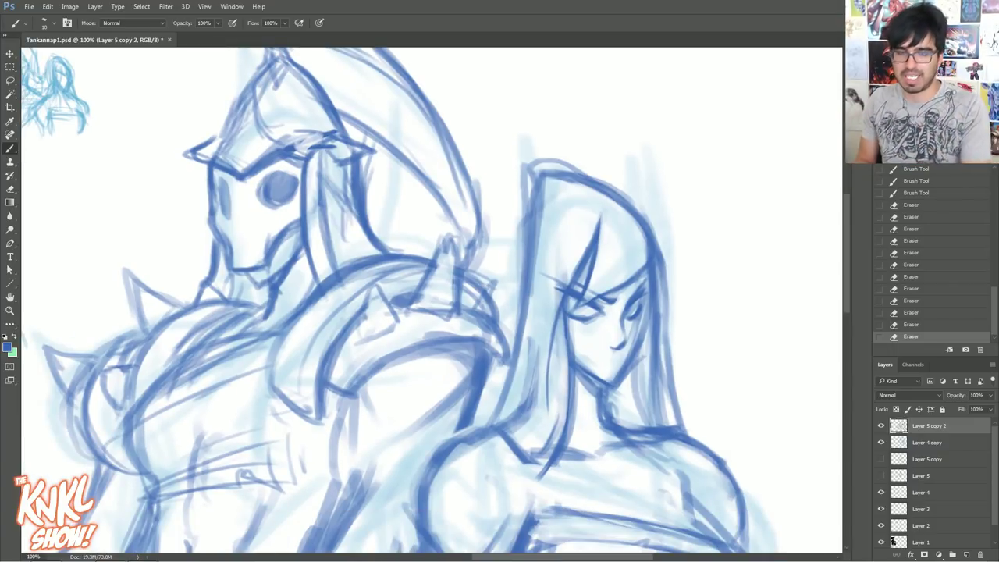
{"action": "left_click_drag", "start_coordinate": [548, 395], "coordinate": [552, 314]}
{"action": "left_click_drag", "start_coordinate": [545, 351], "coordinate": [546, 345]}
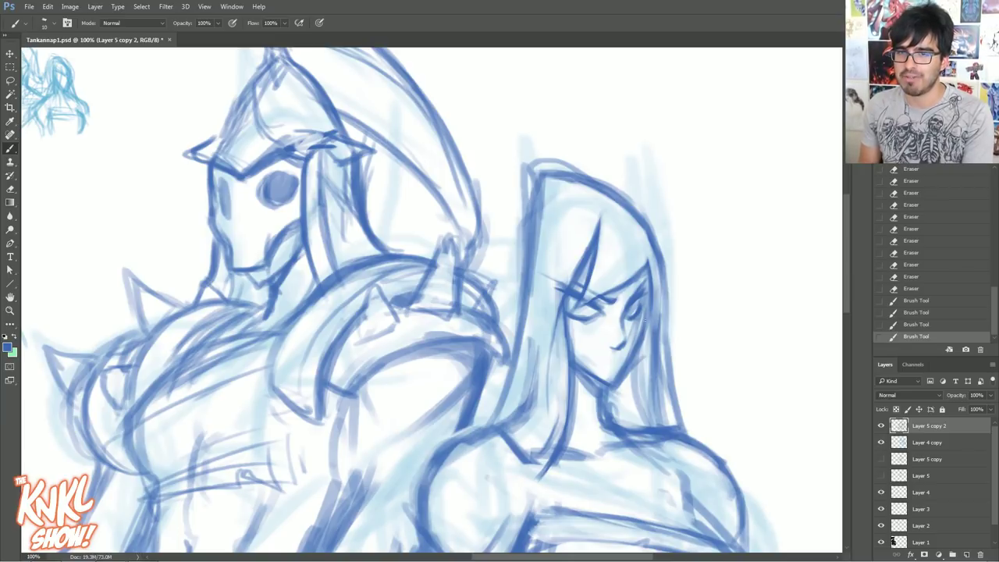
{"action": "left_click", "coordinate": [648, 283]}
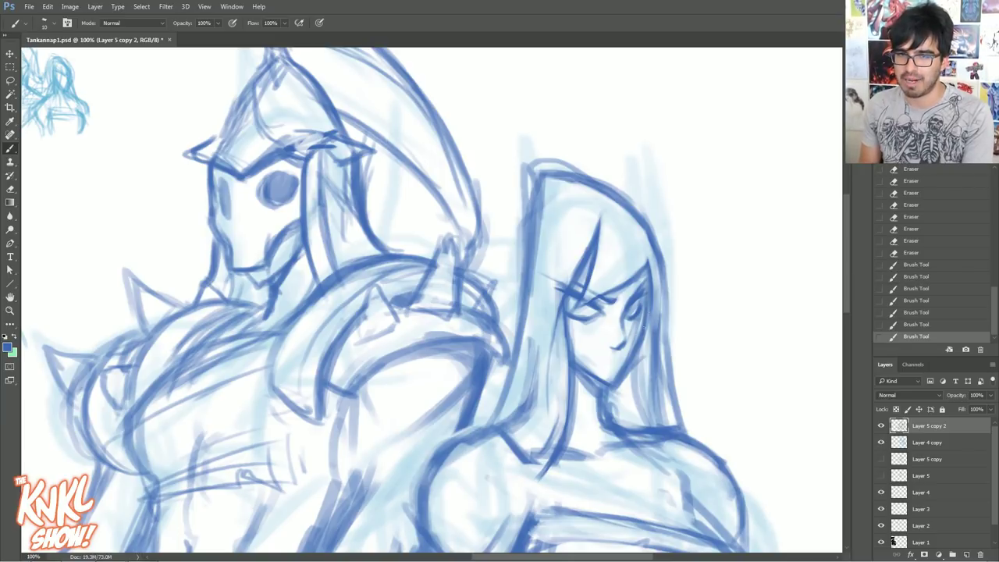
Touch up the fringe tip by the companion's far eye and darken the far-side hair from the temple past the jaw
{"action": "left_click", "coordinate": [648, 281]}
{"action": "left_click", "coordinate": [650, 279]}
{"action": "left_click", "coordinate": [651, 275]}
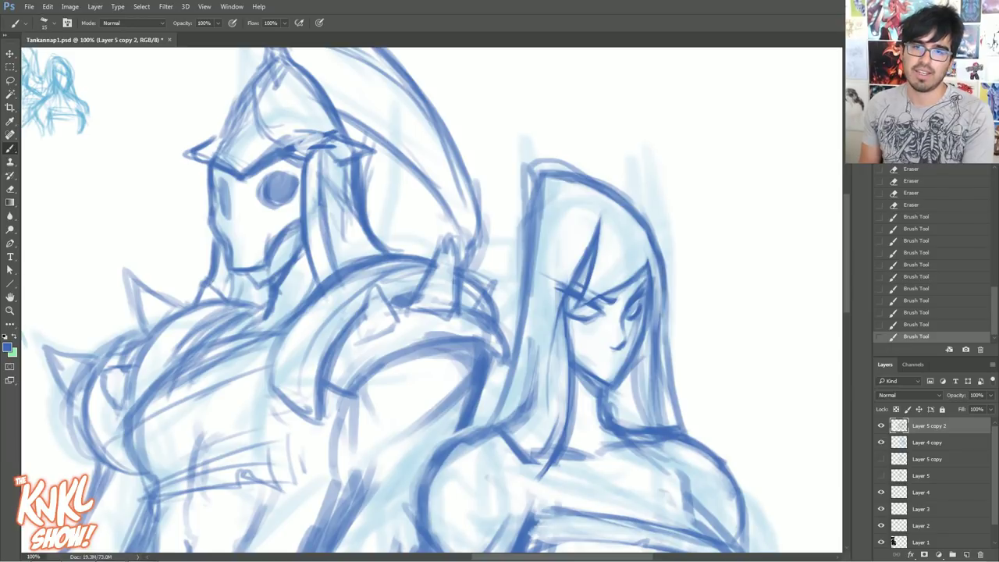
{"action": "left_click_drag", "start_coordinate": [662, 265], "coordinate": [661, 316]}
{"action": "left_click_drag", "start_coordinate": [661, 291], "coordinate": [660, 337]}
{"action": "left_click_drag", "start_coordinate": [660, 273], "coordinate": [653, 379]}
{"action": "mouse_move", "coordinate": [659, 363]}
{"action": "left_mouse_down"}
{"action": "mouse_move", "coordinate": [662, 397]}
{"action": "mouse_move", "coordinate": [657, 351]}
{"action": "left_mouse_up"}
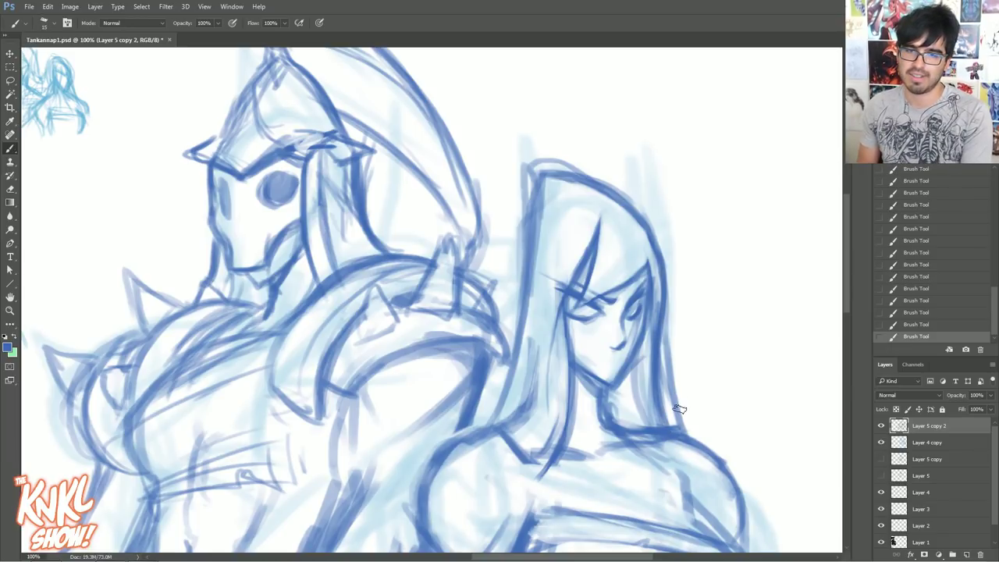
Erase the rough outer lines around the companion's hair from the far shoulder over the crown to the near side
{"action": "left_click_drag", "start_coordinate": [678, 427], "coordinate": [670, 326]}
{"action": "left_click_drag", "start_coordinate": [673, 415], "coordinate": [668, 274]}
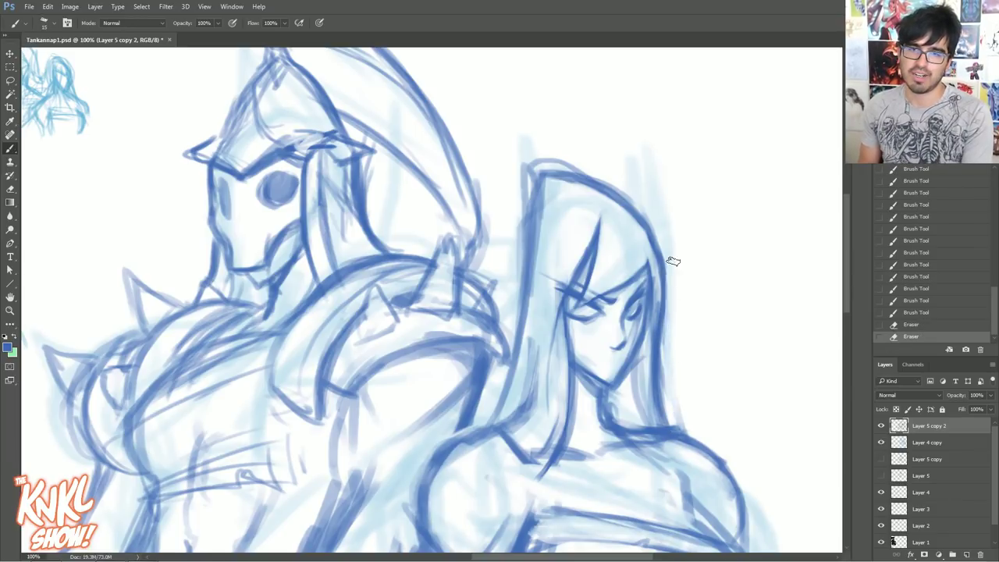
{"action": "left_click_drag", "start_coordinate": [660, 234], "coordinate": [648, 196]}
{"action": "left_click_drag", "start_coordinate": [648, 205], "coordinate": [618, 181]}
{"action": "left_click_drag", "start_coordinate": [624, 184], "coordinate": [579, 164]}
{"action": "left_click_drag", "start_coordinate": [582, 164], "coordinate": [553, 151]}
{"action": "mouse_move", "coordinate": [553, 151]}
{"action": "left_mouse_down"}
{"action": "mouse_move", "coordinate": [597, 174]}
{"action": "mouse_move", "coordinate": [539, 163]}
{"action": "mouse_move", "coordinate": [500, 180]}
{"action": "left_mouse_up"}
{"action": "left_click_drag", "start_coordinate": [568, 175], "coordinate": [556, 198]}
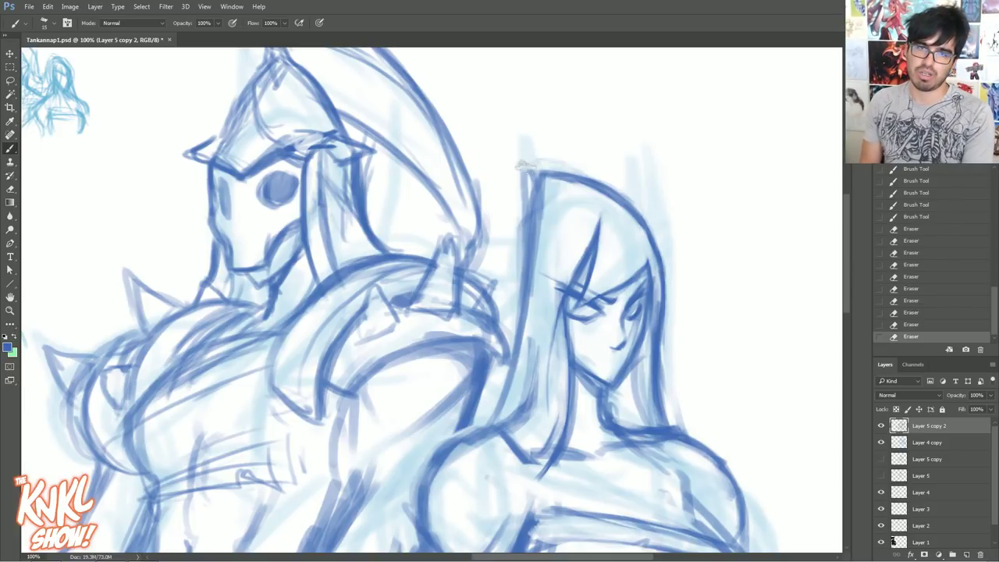
{"action": "left_click_drag", "start_coordinate": [529, 167], "coordinate": [522, 235]}
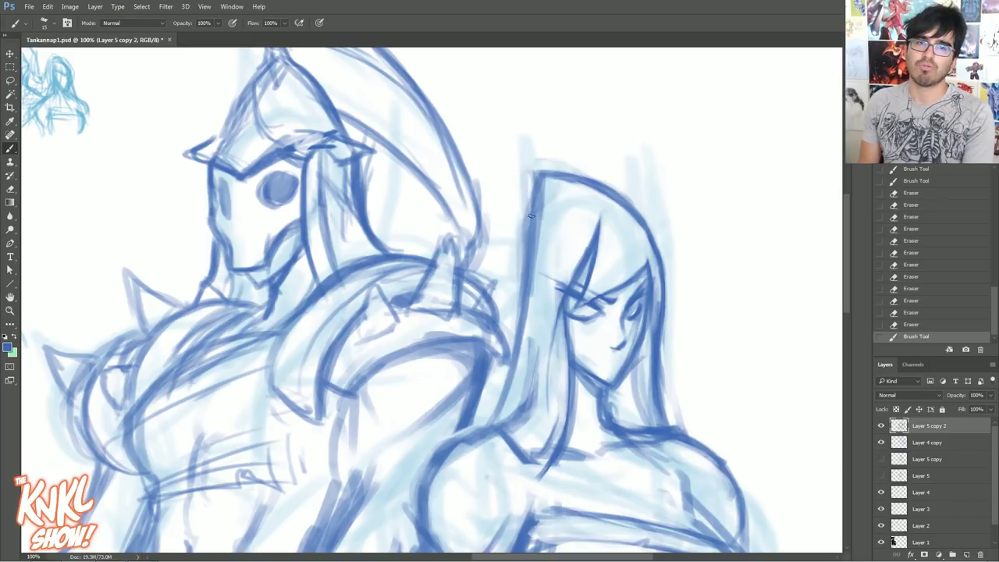
Redraw the near outer edge of the companion's hair with dark strokes from the crown's corner down past eye level
{"action": "left_click_drag", "start_coordinate": [541, 175], "coordinate": [523, 272]}
{"action": "left_click_drag", "start_coordinate": [536, 195], "coordinate": [531, 283]}
{"action": "left_click_drag", "start_coordinate": [539, 216], "coordinate": [535, 243]}
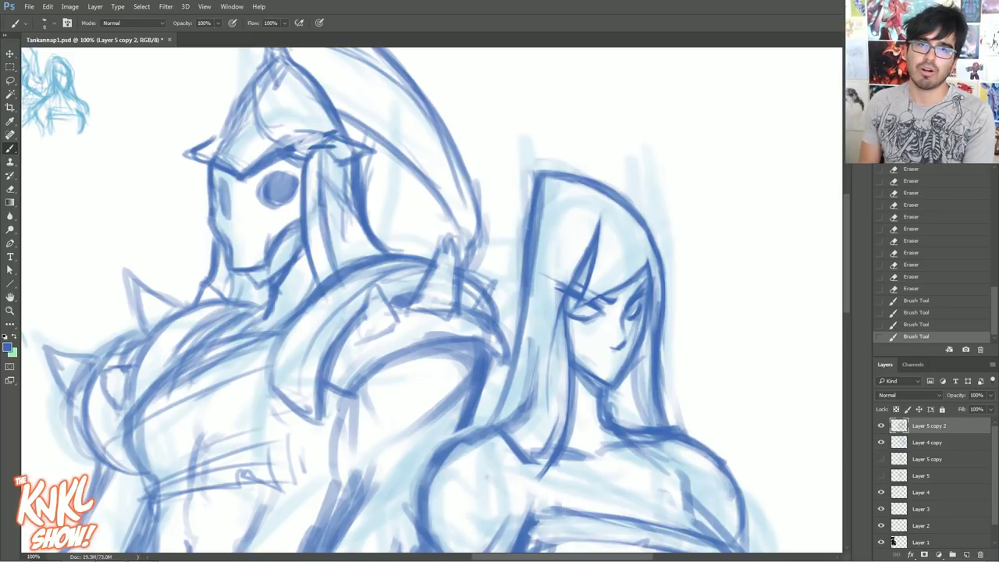
{"action": "left_click_drag", "start_coordinate": [532, 183], "coordinate": [526, 240]}
{"action": "left_click_drag", "start_coordinate": [536, 175], "coordinate": [526, 233]}
{"action": "left_click_drag", "start_coordinate": [539, 166], "coordinate": [532, 194]}
{"action": "left_click_drag", "start_coordinate": [523, 275], "coordinate": [519, 362]}
Thin the near hair outline with the Eraser along both sides, from the crown's corner down to cheek level
{"action": "left_click_drag", "start_coordinate": [542, 305], "coordinate": [538, 197]}
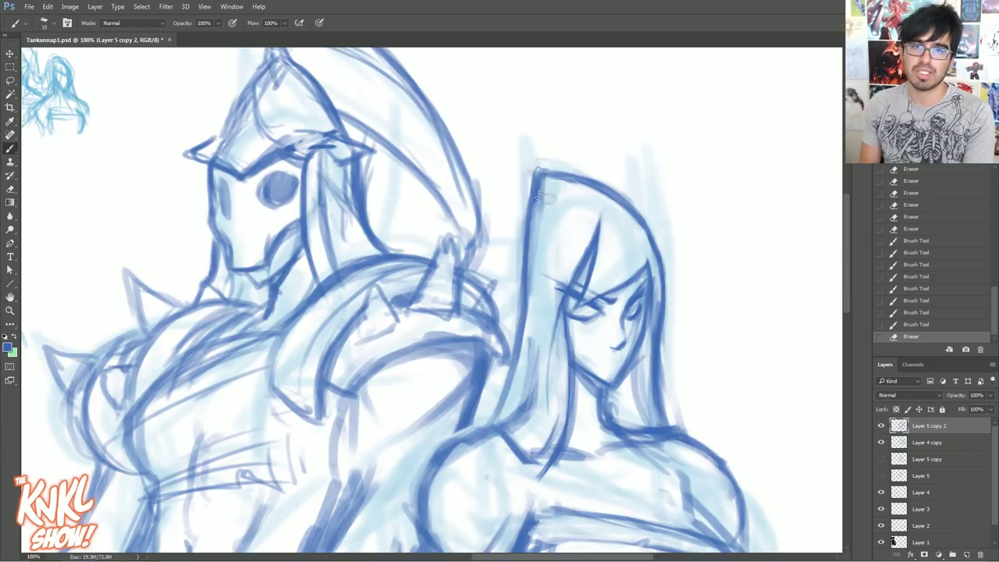
{"action": "left_click_drag", "start_coordinate": [540, 258], "coordinate": [534, 195]}
{"action": "left_click_drag", "start_coordinate": [536, 188], "coordinate": [539, 168]}
{"action": "left_click_drag", "start_coordinate": [534, 234], "coordinate": [531, 265]}
{"action": "left_click_drag", "start_coordinate": [537, 181], "coordinate": [544, 172]}
{"action": "left_click_drag", "start_coordinate": [537, 262], "coordinate": [528, 297]}
{"action": "left_click_drag", "start_coordinate": [526, 298], "coordinate": [526, 331]}
{"action": "left_click_drag", "start_coordinate": [545, 318], "coordinate": [546, 329]}
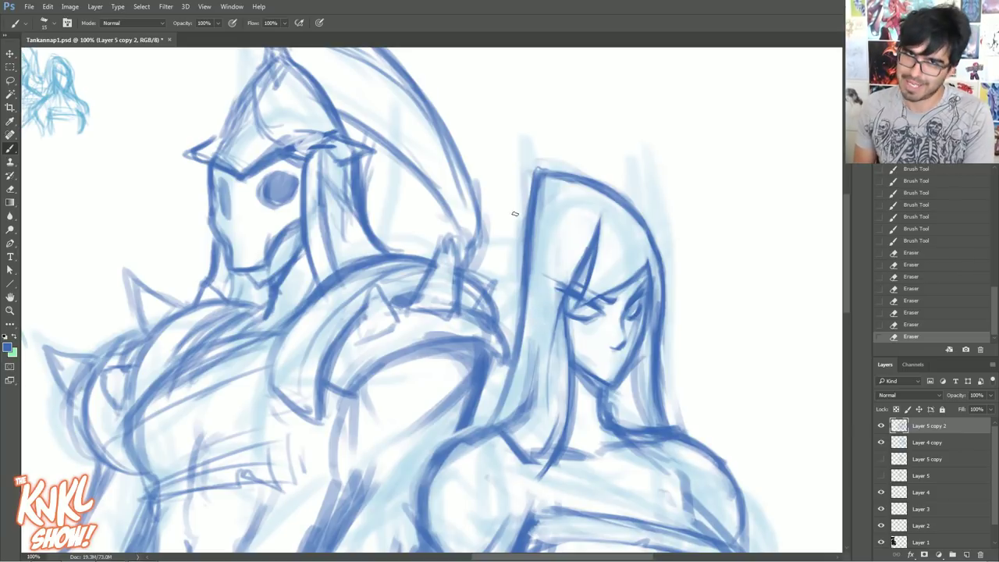
{"action": "left_click_drag", "start_coordinate": [521, 331], "coordinate": [525, 206]}
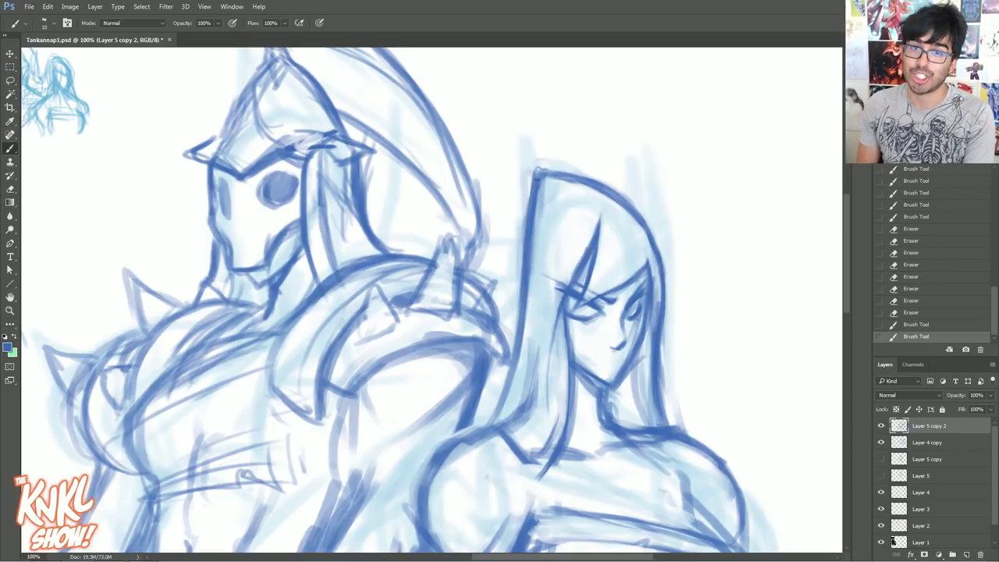
Darken the hair line beside the companion's near eye with short, fine strokes
{"action": "left_click_drag", "start_coordinate": [556, 287], "coordinate": [562, 312]}
{"action": "left_click_drag", "start_coordinate": [559, 290], "coordinate": [564, 311]}
{"action": "left_click_drag", "start_coordinate": [560, 296], "coordinate": [564, 306]}
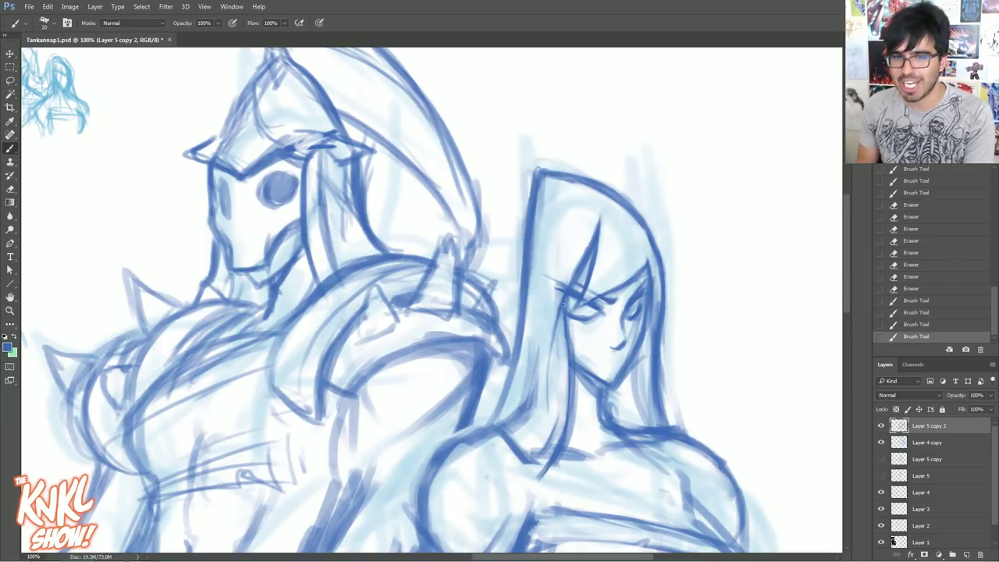
{"action": "key", "text": "bracketleft"}
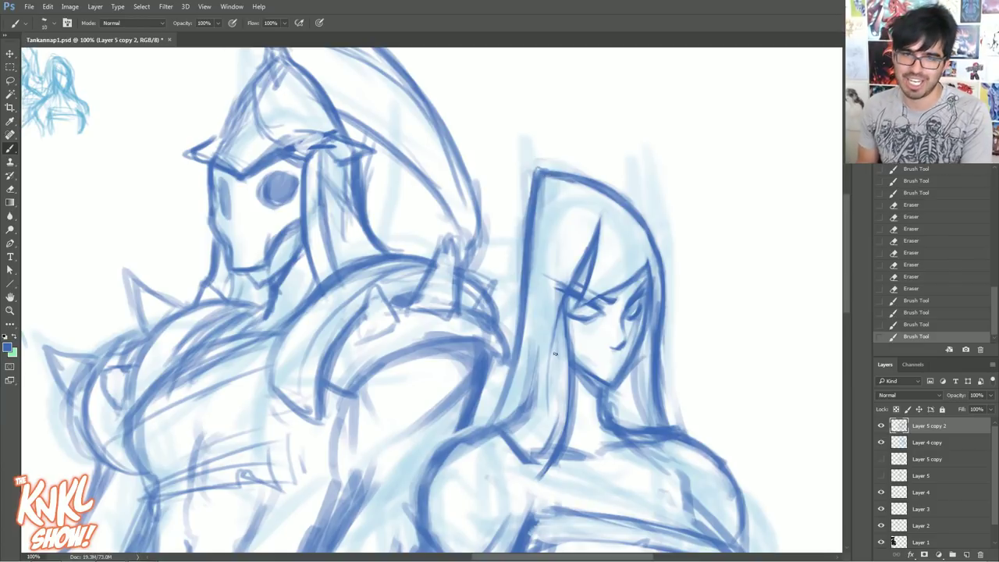
Strengthen the far side of the companion's neck and add a collar line from its base towards the far shoulder
{"action": "scroll", "coordinate": [640, 367], "scroll_direction": "down", "scroll_amount": 2}
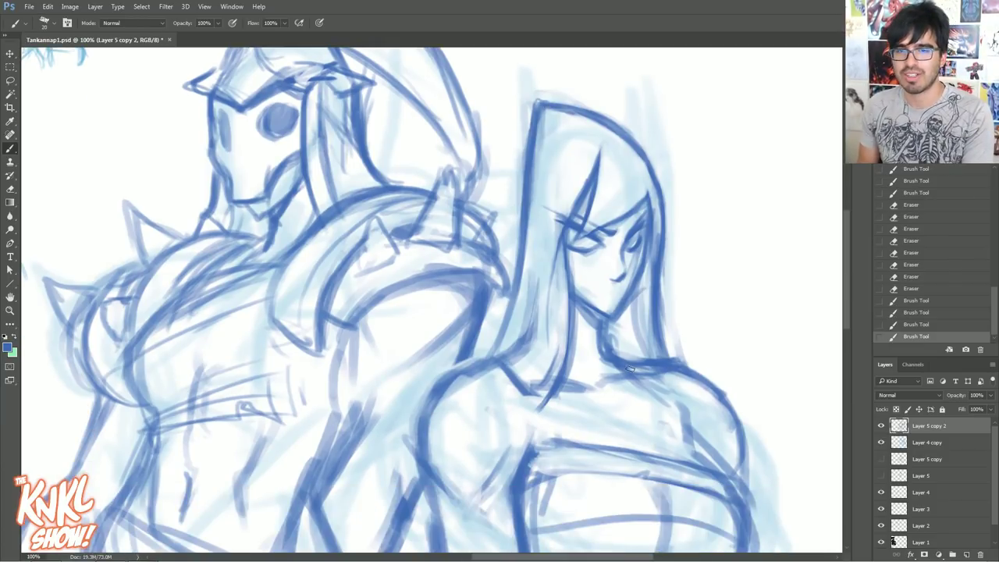
{"action": "left_click_drag", "start_coordinate": [624, 367], "coordinate": [654, 385]}
{"action": "left_click_drag", "start_coordinate": [612, 347], "coordinate": [675, 394]}
{"action": "left_click_drag", "start_coordinate": [640, 376], "coordinate": [673, 392]}
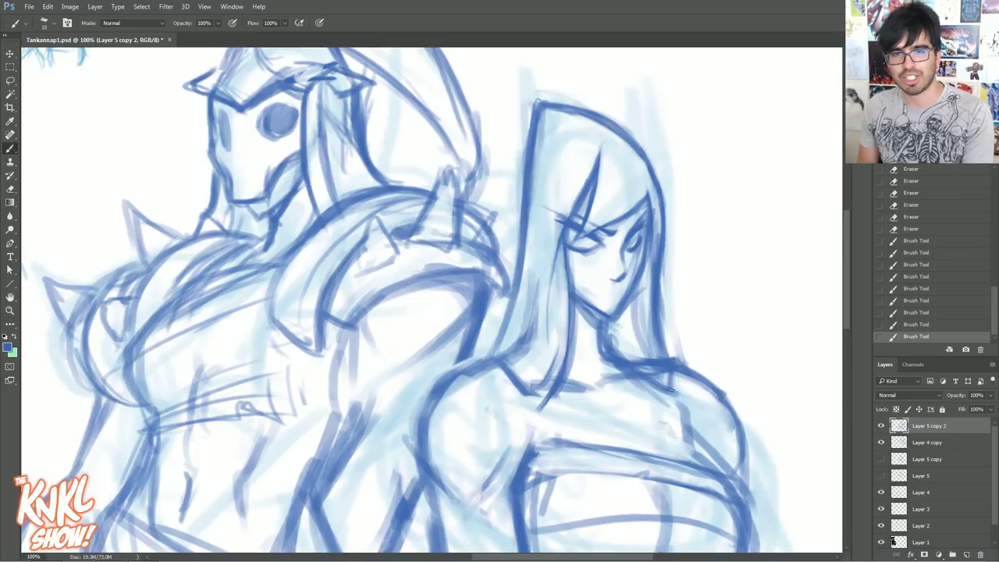
{"action": "left_click_drag", "start_coordinate": [607, 320], "coordinate": [621, 357]}
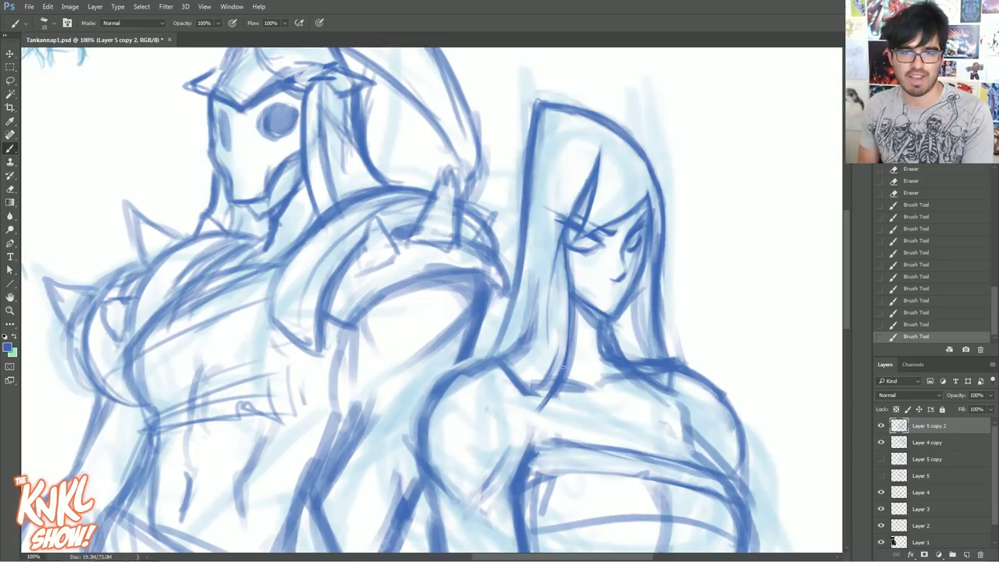
Draw the lower edge of the companion's near hair lock to a point on the upper chest and erase rough lines inside it
{"action": "mouse_move", "coordinate": [551, 397]}
{"action": "left_mouse_down"}
{"action": "mouse_move", "coordinate": [531, 417]}
{"action": "mouse_move", "coordinate": [507, 373]}
{"action": "left_mouse_up"}
{"action": "left_click_drag", "start_coordinate": [535, 404], "coordinate": [491, 345]}
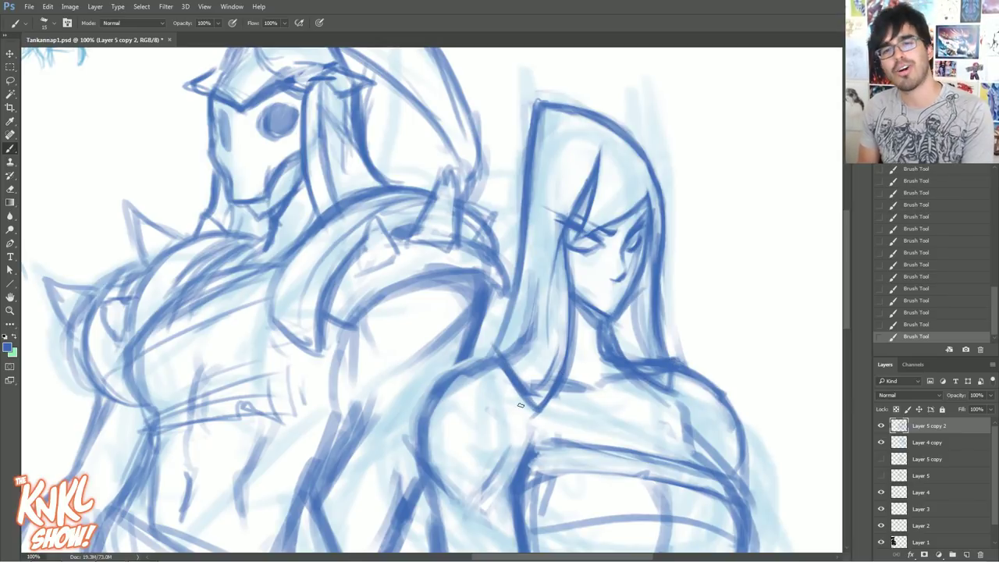
{"action": "mouse_move", "coordinate": [517, 367]}
{"action": "left_mouse_down"}
{"action": "mouse_move", "coordinate": [535, 393]}
{"action": "mouse_move", "coordinate": [540, 384]}
{"action": "left_mouse_up"}
{"action": "mouse_move", "coordinate": [553, 348]}
{"action": "left_mouse_down"}
{"action": "mouse_move", "coordinate": [560, 323]}
{"action": "mouse_move", "coordinate": [548, 370]}
{"action": "left_mouse_up"}
{"action": "left_click_drag", "start_coordinate": [560, 337], "coordinate": [544, 386]}
{"action": "left_click_drag", "start_coordinate": [559, 304], "coordinate": [552, 346]}
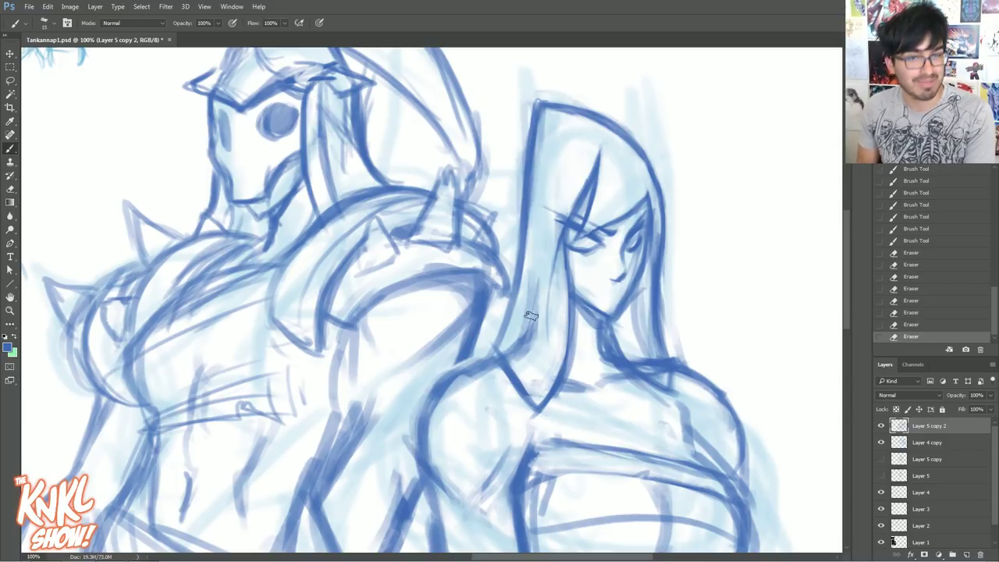
{"action": "key", "text": "b"}
{"action": "mouse_move", "coordinate": [521, 402]}
{"action": "left_mouse_down"}
{"action": "mouse_move", "coordinate": [506, 372]}
{"action": "mouse_move", "coordinate": [477, 355]}
{"action": "left_mouse_up"}
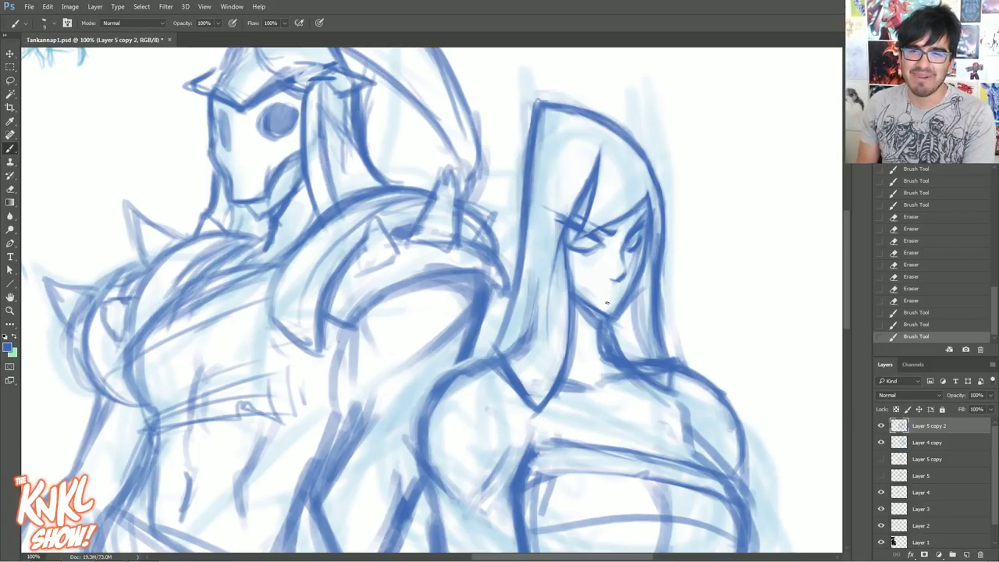
Draw a small frowning mouth on the companion's face and clean the area around it and the nose with the Eraser
{"action": "key", "text": "e"}
{"action": "left_click_drag", "start_coordinate": [611, 284], "coordinate": [619, 291]}
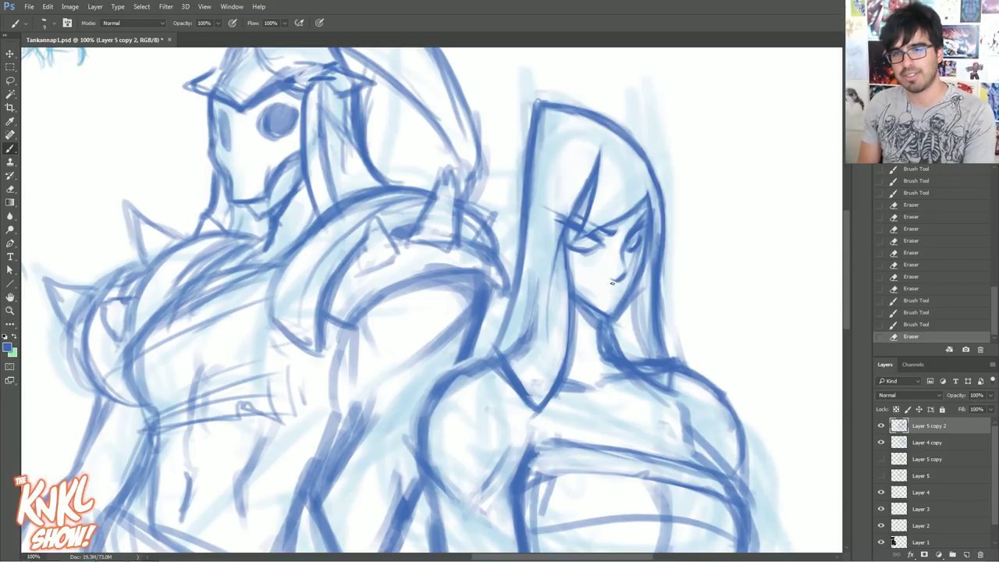
{"action": "key", "text": "b"}
{"action": "left_click_drag", "start_coordinate": [605, 289], "coordinate": [608, 288]}
{"action": "left_click_drag", "start_coordinate": [605, 289], "coordinate": [609, 287]}
{"action": "left_click_drag", "start_coordinate": [606, 288], "coordinate": [610, 287]}
{"action": "left_click_drag", "start_coordinate": [606, 288], "coordinate": [609, 286]}
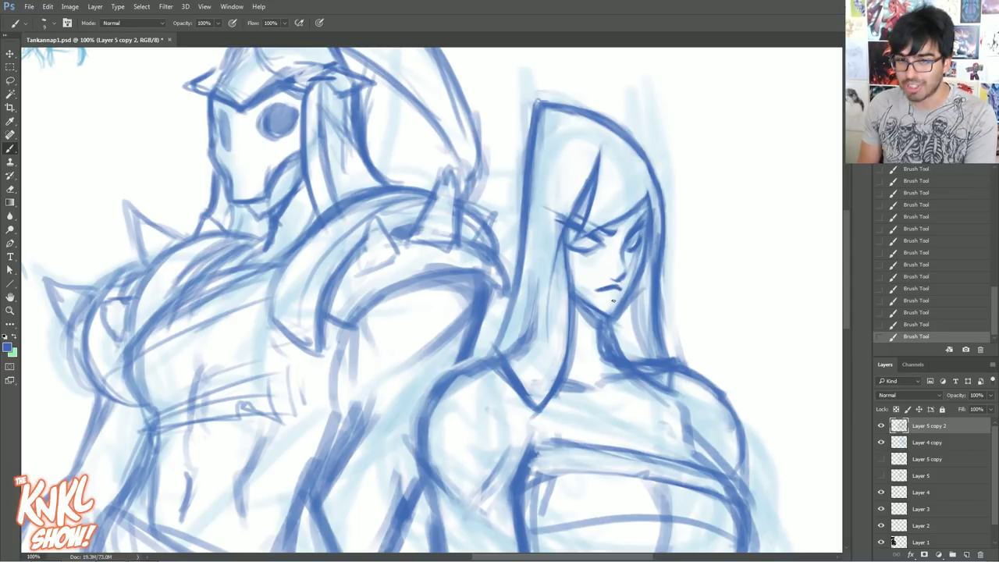
{"action": "key", "text": "e"}
{"action": "left_click_drag", "start_coordinate": [615, 276], "coordinate": [622, 288]}
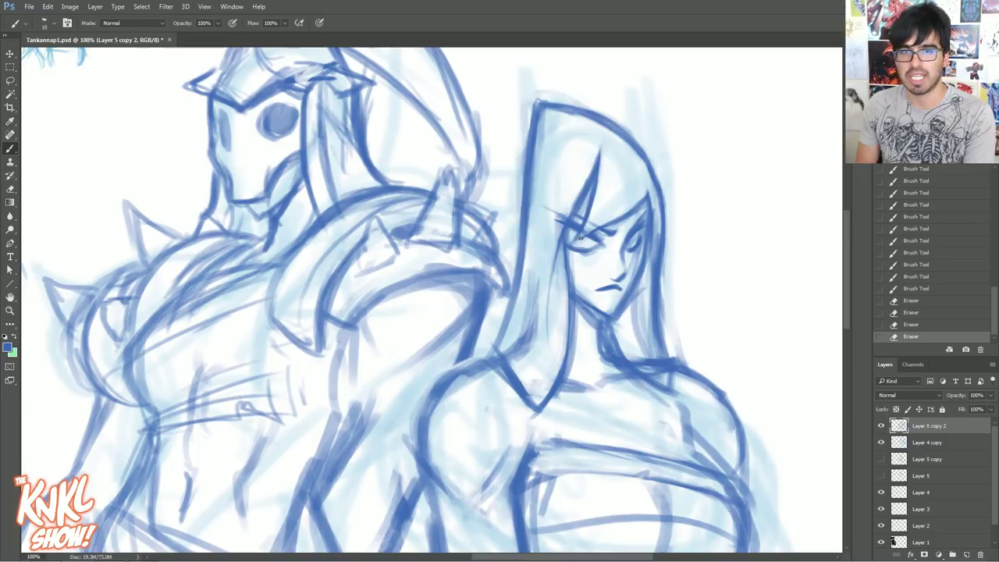
Darken the companion's eyes with small strokes, rolling back the marks tried across the nose bridge
{"action": "left_click_drag", "start_coordinate": [577, 240], "coordinate": [579, 244]}
{"action": "left_click_drag", "start_coordinate": [580, 239], "coordinate": [583, 242]}
{"action": "mouse_move", "coordinate": [582, 238]}
{"action": "left_mouse_down"}
{"action": "mouse_move", "coordinate": [638, 231]}
{"action": "mouse_move", "coordinate": [634, 238]}
{"action": "left_mouse_up"}
{"action": "left_click_drag", "start_coordinate": [632, 234], "coordinate": [633, 234]}
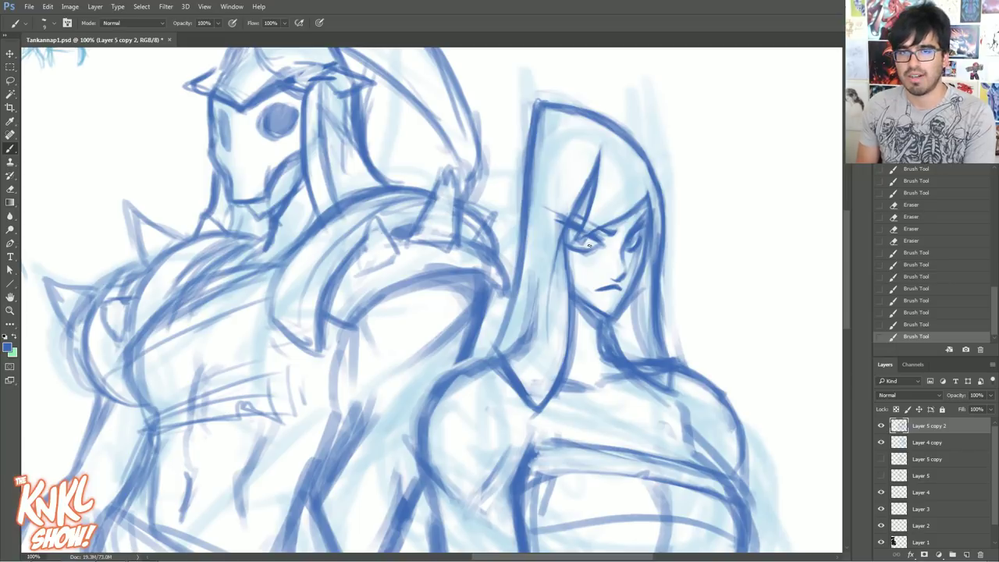
{"action": "left_click_drag", "start_coordinate": [624, 244], "coordinate": [614, 249]}
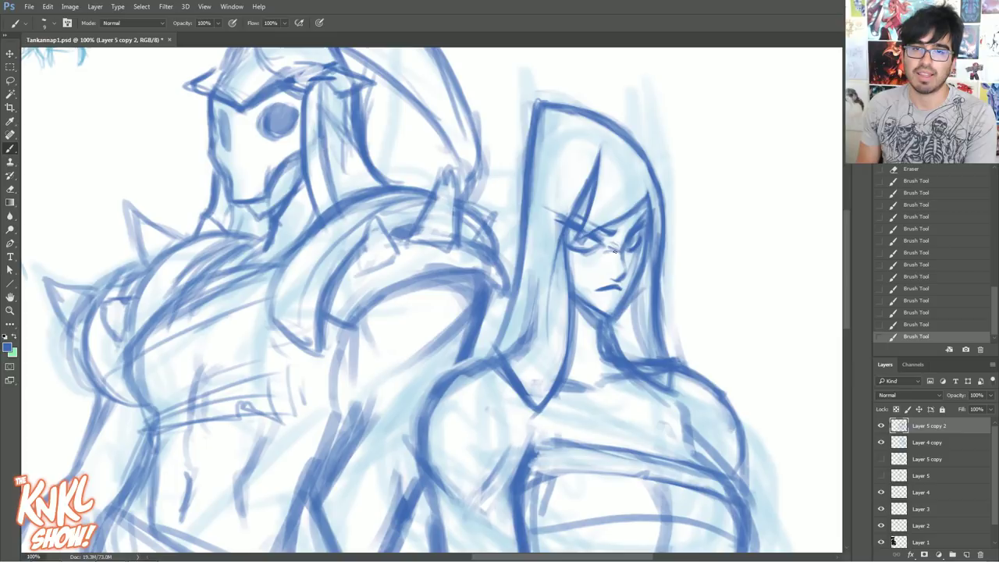
{"action": "left_click", "coordinate": [932, 294]}
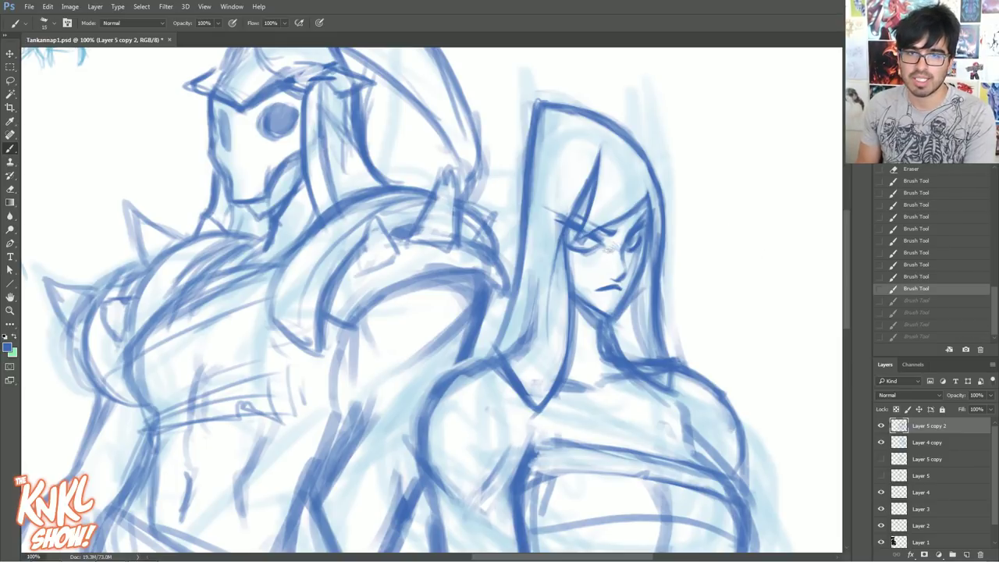
{"action": "key", "text": "bracketleft"}
{"action": "left_click_drag", "start_coordinate": [582, 237], "coordinate": [589, 239]}
{"action": "left_click_drag", "start_coordinate": [586, 235], "coordinate": [589, 234]}
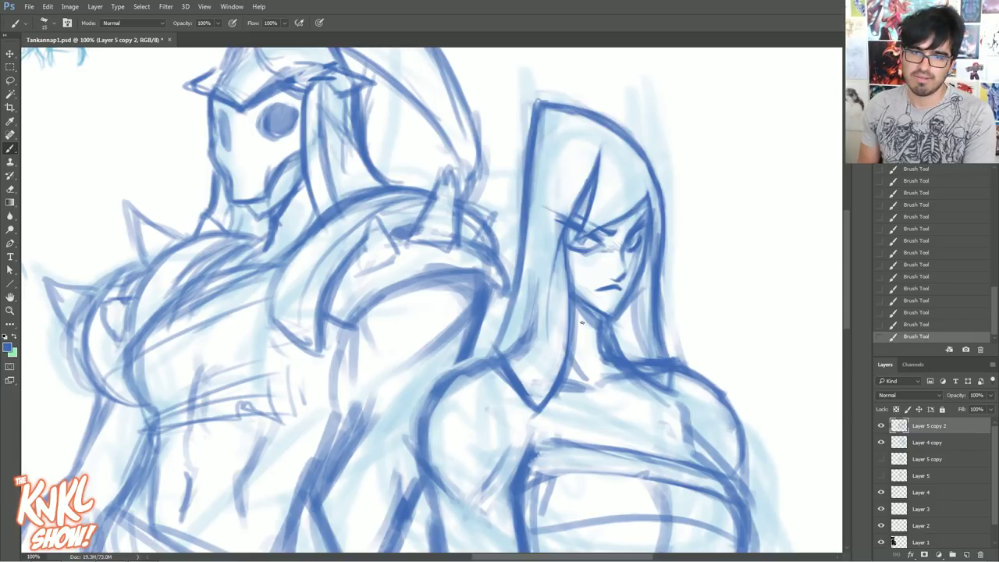
Add lines to the companion's neck and draw inner strands in the near-side hair from the temple to the shoulder
{"action": "left_click_drag", "start_coordinate": [606, 364], "coordinate": [596, 328]}
{"action": "left_click_drag", "start_coordinate": [601, 344], "coordinate": [598, 315]}
{"action": "mouse_move", "coordinate": [533, 341]}
{"action": "left_mouse_down"}
{"action": "mouse_move", "coordinate": [539, 301]}
{"action": "mouse_move", "coordinate": [518, 353]}
{"action": "left_mouse_up"}
{"action": "left_click_drag", "start_coordinate": [531, 317], "coordinate": [524, 358]}
{"action": "left_click_drag", "start_coordinate": [548, 273], "coordinate": [537, 357]}
{"action": "left_click_drag", "start_coordinate": [544, 257], "coordinate": [539, 344]}
{"action": "mouse_move", "coordinate": [547, 227]}
{"action": "left_mouse_down"}
{"action": "mouse_move", "coordinate": [537, 343]}
{"action": "mouse_move", "coordinate": [536, 298]}
{"action": "left_mouse_up"}
{"action": "left_click_drag", "start_coordinate": [526, 337], "coordinate": [540, 270]}
{"action": "left_click_drag", "start_coordinate": [533, 330], "coordinate": [536, 249]}
{"action": "left_click_drag", "start_coordinate": [537, 270], "coordinate": [536, 246]}
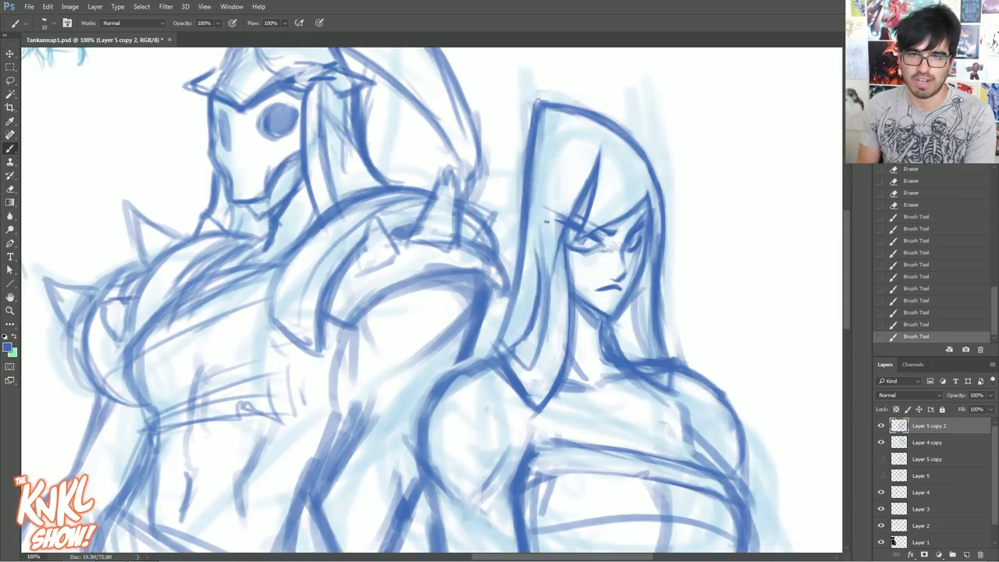
Sweep the lower end of the companion's near-side hair outward onto the near shoulder with darker strokes
{"action": "mouse_move", "coordinate": [513, 347]}
{"action": "left_mouse_down"}
{"action": "mouse_move", "coordinate": [537, 321]}
{"action": "mouse_move", "coordinate": [479, 370]}
{"action": "left_mouse_up"}
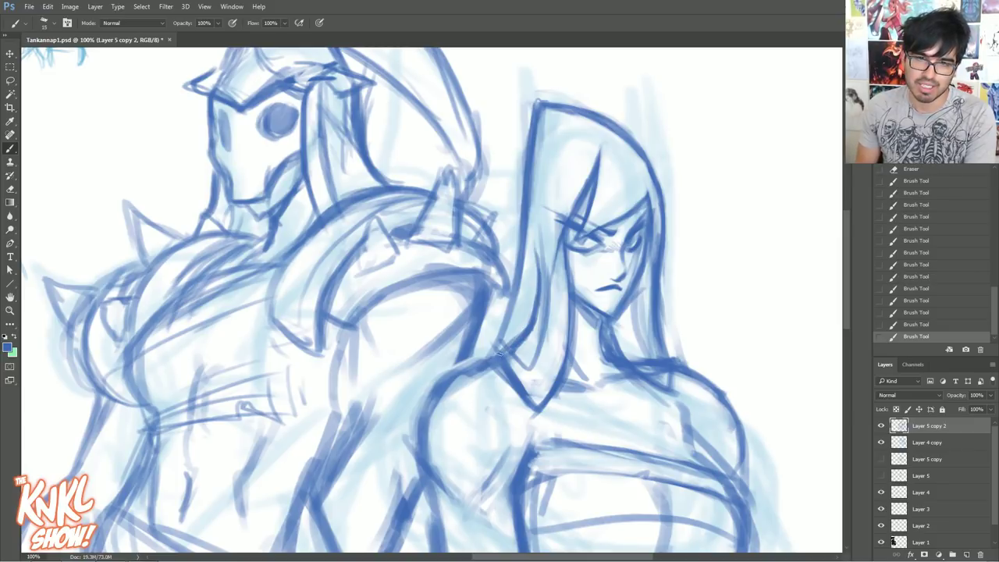
{"action": "left_click_drag", "start_coordinate": [537, 316], "coordinate": [491, 361]}
{"action": "key", "text": "bracketright"}
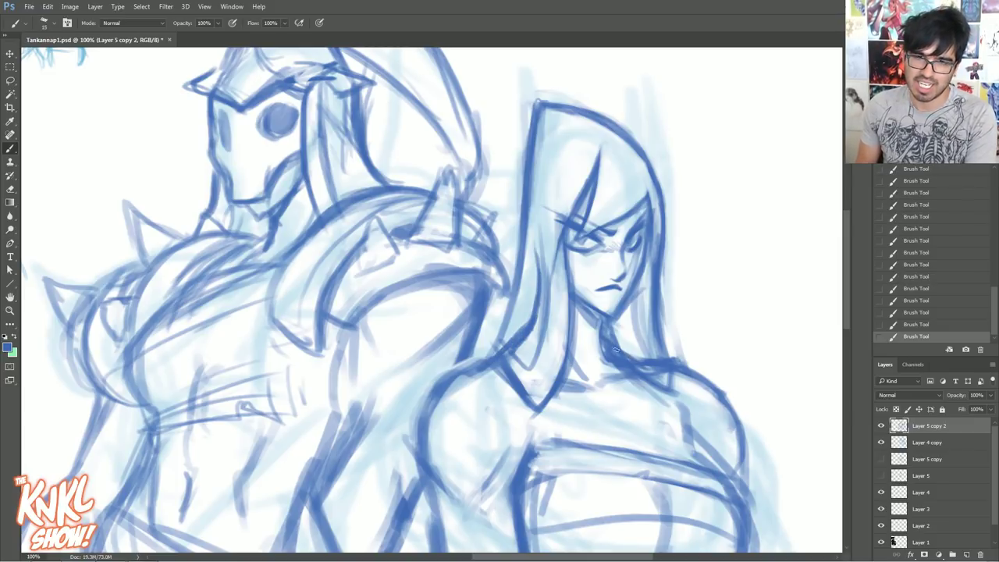
Erase the heavy, rough lines where the far side of the companion's neck meets the shoulder
{"action": "key", "text": "e"}
{"action": "mouse_move", "coordinate": [606, 362]}
{"action": "left_mouse_down"}
{"action": "mouse_move", "coordinate": [591, 344]}
{"action": "mouse_move", "coordinate": [624, 358]}
{"action": "left_mouse_up"}
{"action": "left_click_drag", "start_coordinate": [612, 359], "coordinate": [640, 377]}
{"action": "left_click_drag", "start_coordinate": [627, 370], "coordinate": [642, 380]}
Redefine the inner strands of the companion's near-side hair with strokes between the temple and the collar
{"action": "left_click_drag", "start_coordinate": [516, 351], "coordinate": [551, 266]}
{"action": "mouse_move", "coordinate": [547, 357]}
{"action": "left_mouse_down"}
{"action": "mouse_move", "coordinate": [549, 249]}
{"action": "mouse_move", "coordinate": [548, 312]}
{"action": "left_mouse_up"}
{"action": "mouse_move", "coordinate": [524, 373]}
{"action": "left_mouse_down"}
{"action": "mouse_move", "coordinate": [540, 317]}
{"action": "mouse_move", "coordinate": [537, 343]}
{"action": "left_mouse_up"}
{"action": "mouse_move", "coordinate": [543, 343]}
{"action": "left_mouse_down"}
{"action": "mouse_move", "coordinate": [537, 277]}
{"action": "mouse_move", "coordinate": [526, 374]}
{"action": "mouse_move", "coordinate": [535, 297]}
{"action": "left_mouse_up"}
{"action": "left_click_drag", "start_coordinate": [539, 325], "coordinate": [534, 226]}
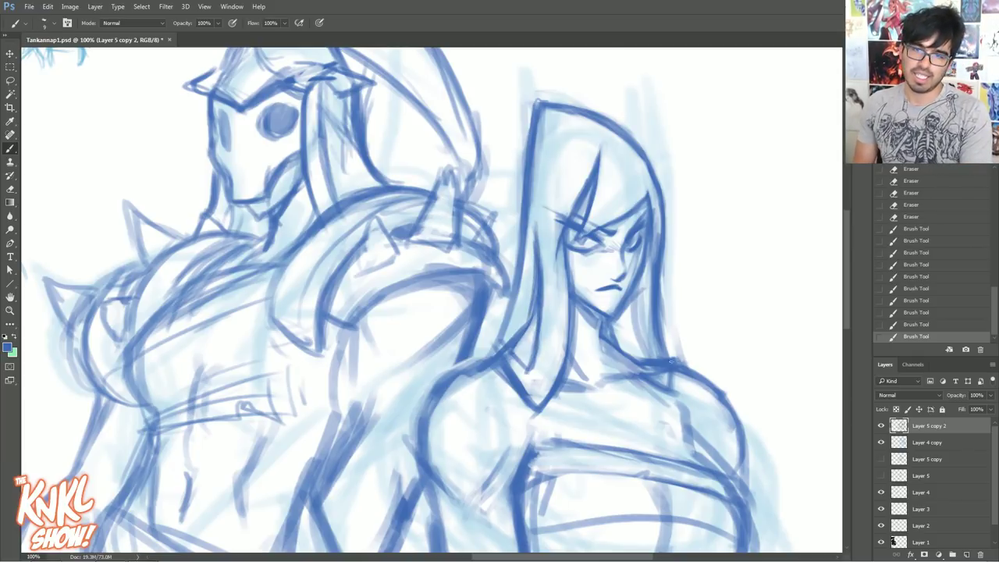
Darken the far edge of the companion's hair from the shoulder up to the temple and trim its rough outer side
{"action": "left_click_drag", "start_coordinate": [672, 360], "coordinate": [665, 312]}
{"action": "left_click_drag", "start_coordinate": [667, 348], "coordinate": [663, 223]}
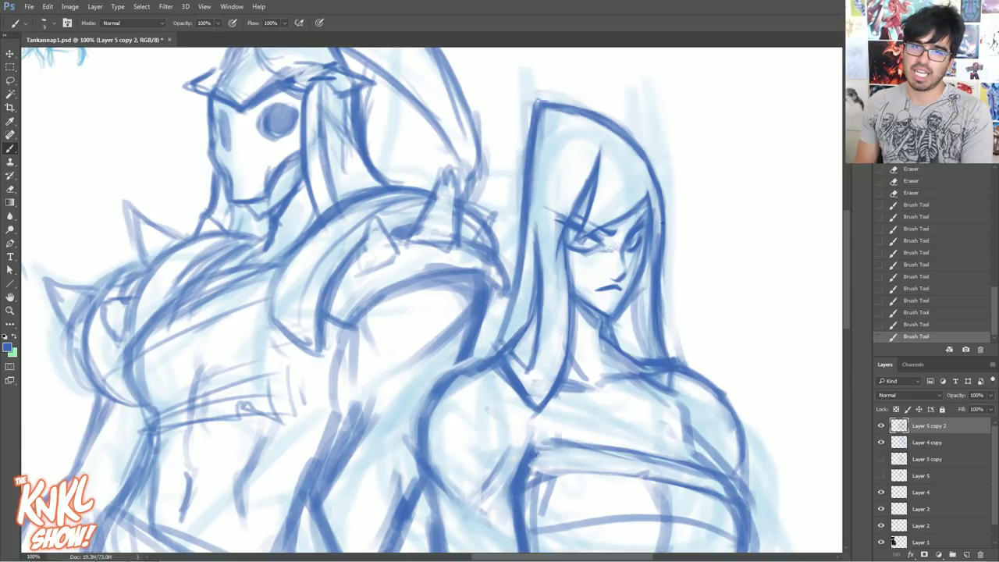
{"action": "mouse_move", "coordinate": [652, 328]}
{"action": "left_mouse_down"}
{"action": "mouse_move", "coordinate": [660, 211]}
{"action": "mouse_move", "coordinate": [669, 333]}
{"action": "mouse_move", "coordinate": [688, 198]}
{"action": "left_mouse_up"}
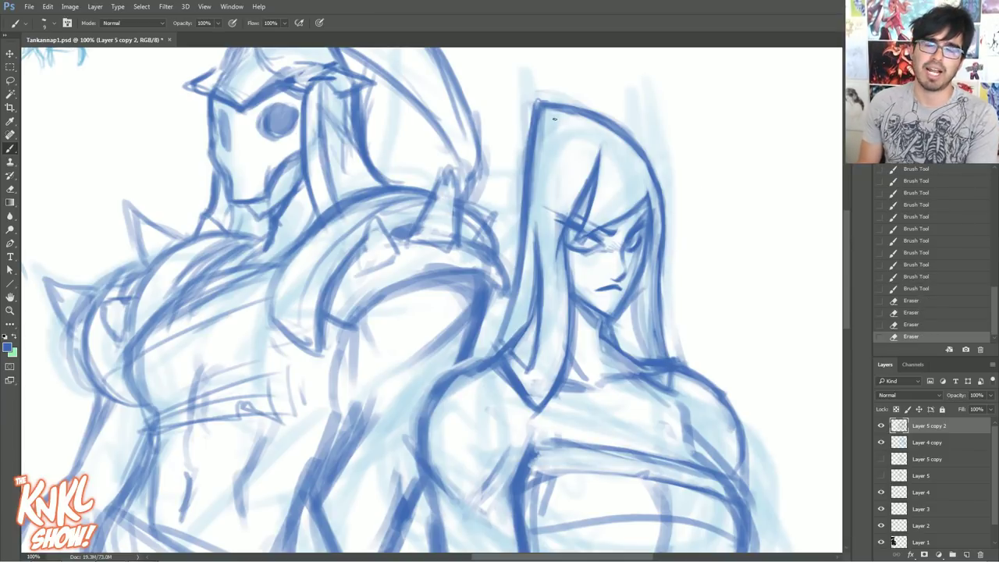
Trim both sides of the near hair outline by the forehead and the top of the crown with the Eraser
{"action": "left_click_drag", "start_coordinate": [517, 210], "coordinate": [523, 140]}
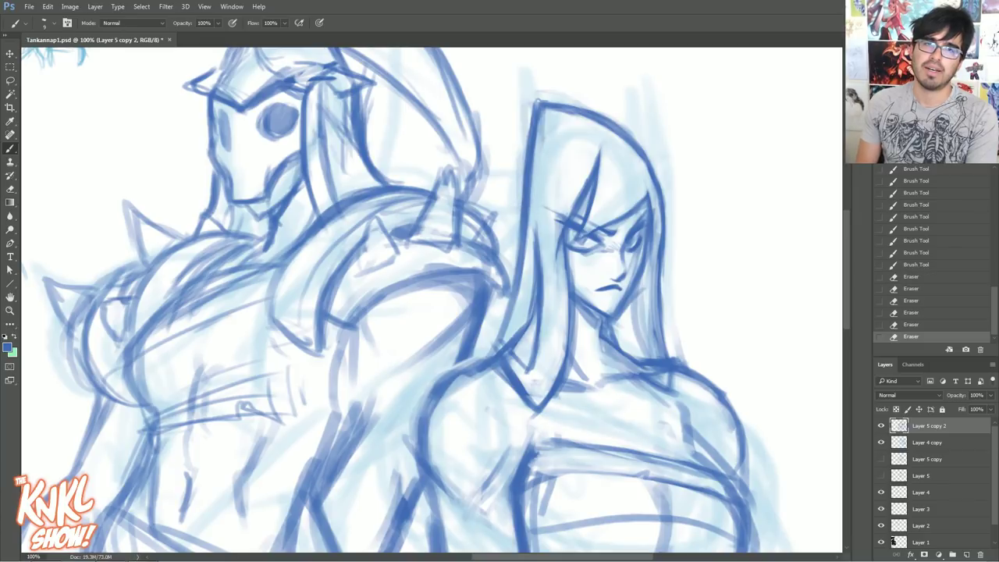
{"action": "left_click_drag", "start_coordinate": [534, 204], "coordinate": [540, 117]}
{"action": "left_click_drag", "start_coordinate": [541, 145], "coordinate": [549, 172]}
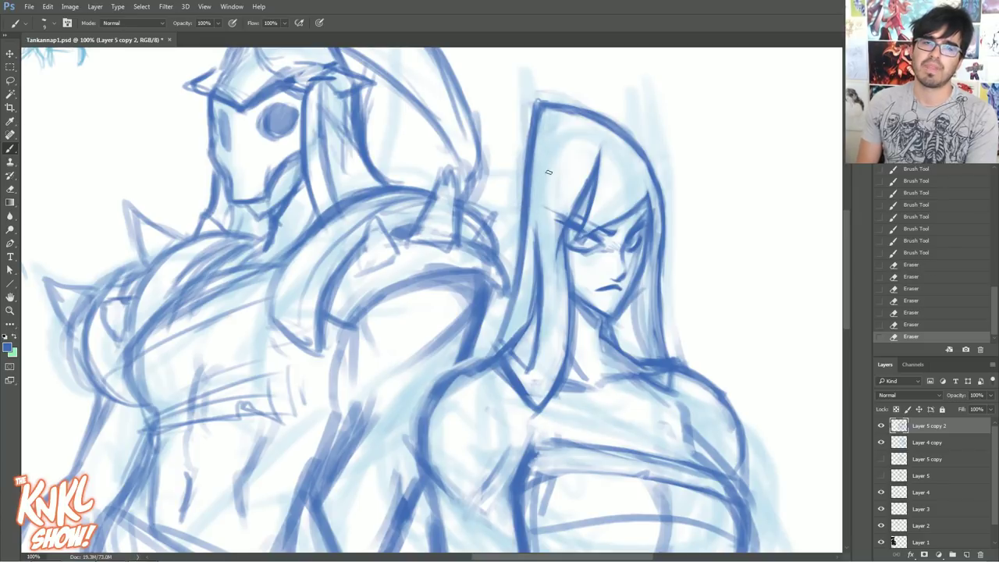
{"action": "left_click_drag", "start_coordinate": [562, 103], "coordinate": [571, 98]}
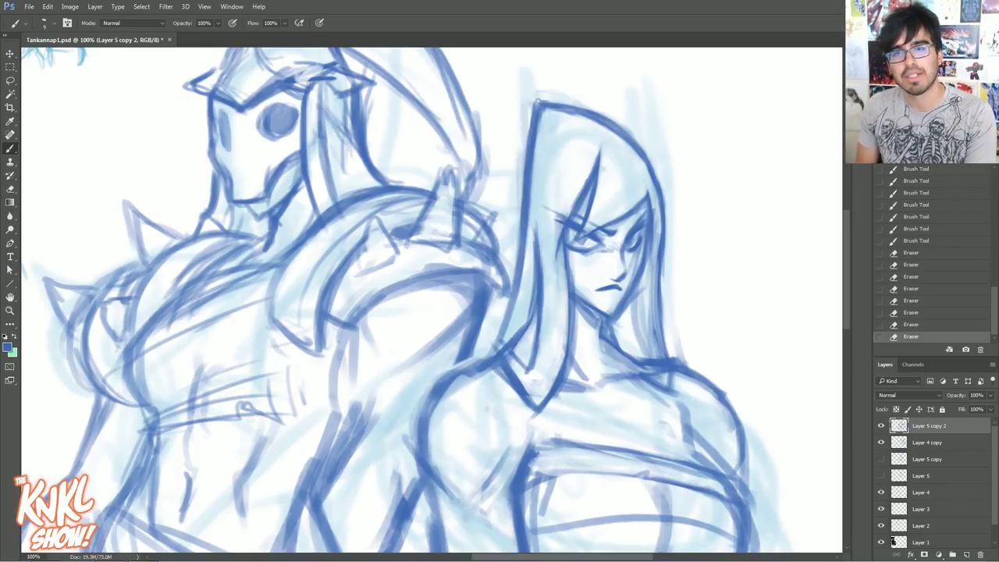
Strengthen the far end of the companion's fringe and draw a strand from the upper far side of the head down to it
{"action": "left_click_drag", "start_coordinate": [628, 217], "coordinate": [647, 200]}
{"action": "mouse_move", "coordinate": [631, 216]}
{"action": "left_mouse_down"}
{"action": "mouse_move", "coordinate": [649, 195]}
{"action": "mouse_move", "coordinate": [653, 209]}
{"action": "left_mouse_up"}
{"action": "left_click_drag", "start_coordinate": [644, 162], "coordinate": [653, 195]}
{"action": "left_click_drag", "start_coordinate": [642, 161], "coordinate": [649, 193]}
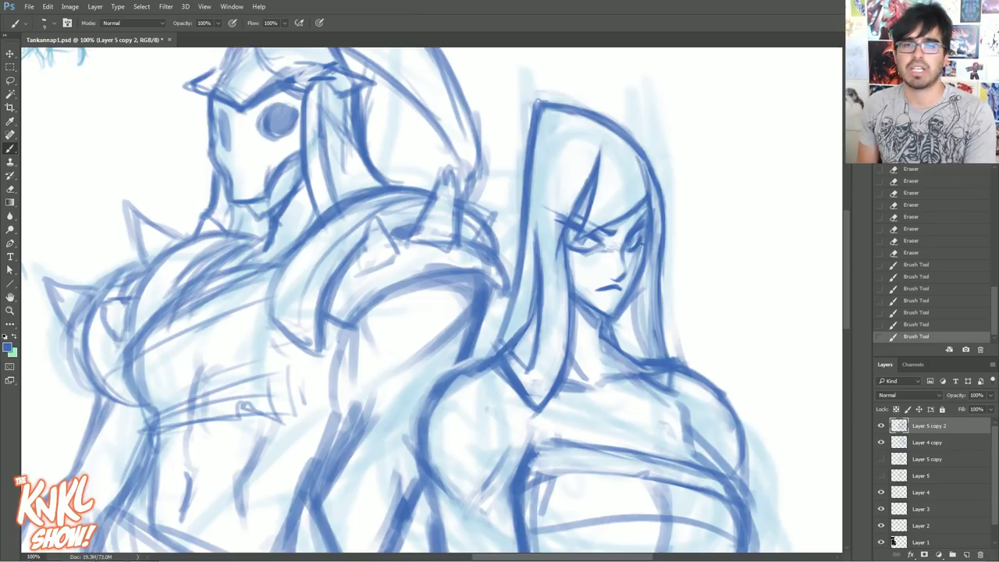
Shade the gap between the companion's neck and far-side hair, and clean the inner edge of that hair with the Eraser
{"action": "left_click_drag", "start_coordinate": [646, 248], "coordinate": [629, 327]}
{"action": "left_click_drag", "start_coordinate": [634, 316], "coordinate": [616, 341]}
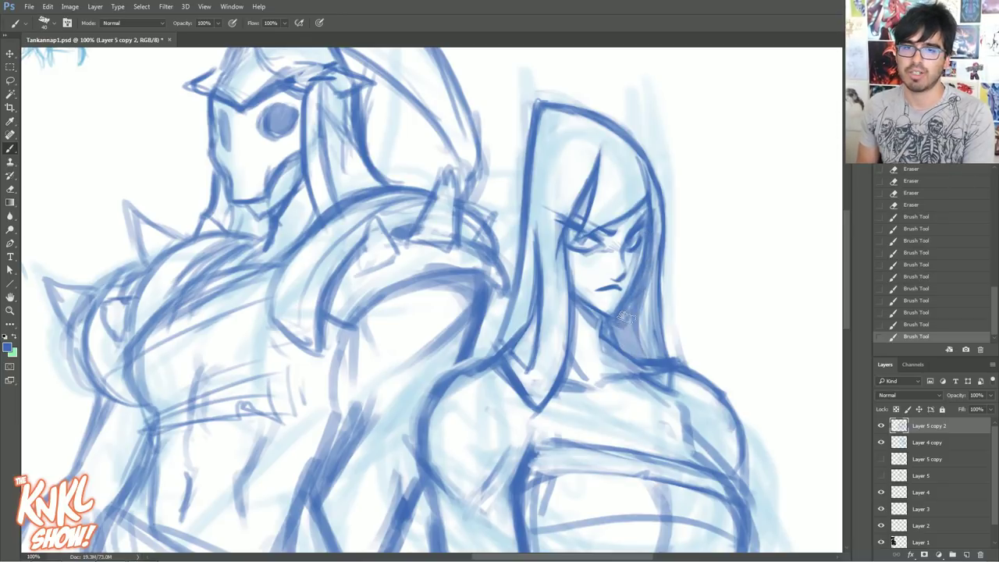
{"action": "left_click_drag", "start_coordinate": [643, 311], "coordinate": [627, 344]}
{"action": "left_click_drag", "start_coordinate": [652, 315], "coordinate": [645, 341]}
{"action": "key", "text": "e"}
{"action": "left_click_drag", "start_coordinate": [652, 355], "coordinate": [648, 285]}
{"action": "left_click_drag", "start_coordinate": [655, 287], "coordinate": [651, 260]}
{"action": "left_click_drag", "start_coordinate": [656, 305], "coordinate": [661, 244]}
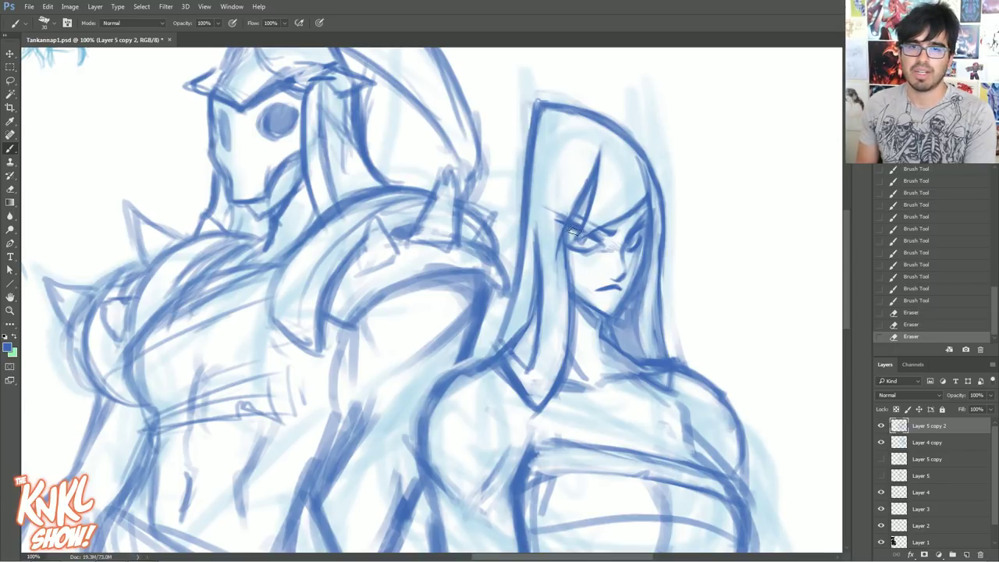
Sharpen the companion's eye and brow lines with short strokes and erase stray marks around the eyes and cheek
{"action": "key", "text": "b"}
{"action": "left_click_drag", "start_coordinate": [571, 235], "coordinate": [577, 238]}
{"action": "left_click_drag", "start_coordinate": [578, 238], "coordinate": [587, 241]}
{"action": "mouse_move", "coordinate": [592, 226]}
{"action": "left_mouse_down"}
{"action": "mouse_move", "coordinate": [599, 220]}
{"action": "mouse_move", "coordinate": [626, 244]}
{"action": "mouse_move", "coordinate": [590, 233]}
{"action": "mouse_move", "coordinate": [634, 239]}
{"action": "left_mouse_up"}
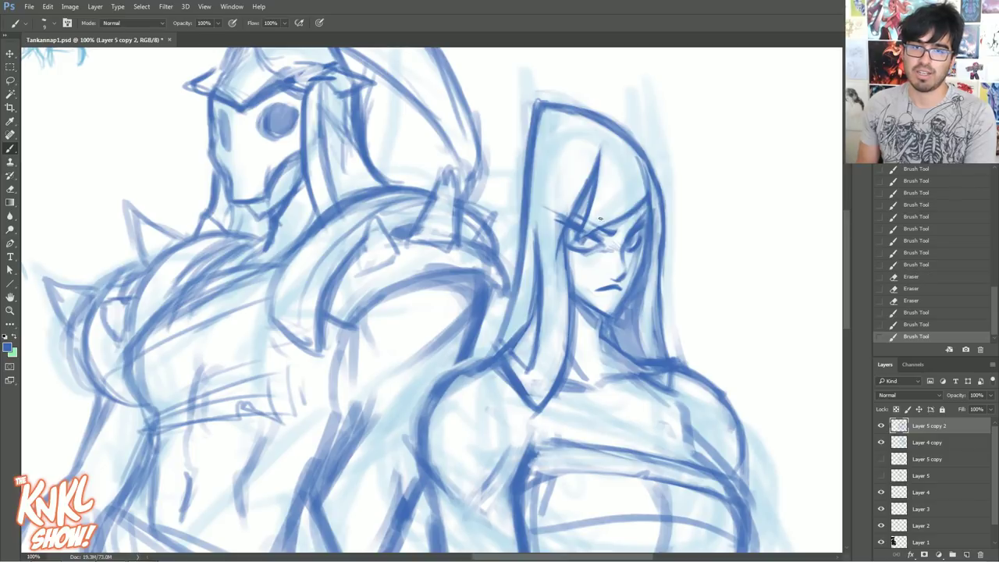
{"action": "key", "text": "e"}
{"action": "left_click_drag", "start_coordinate": [636, 235], "coordinate": [633, 238]}
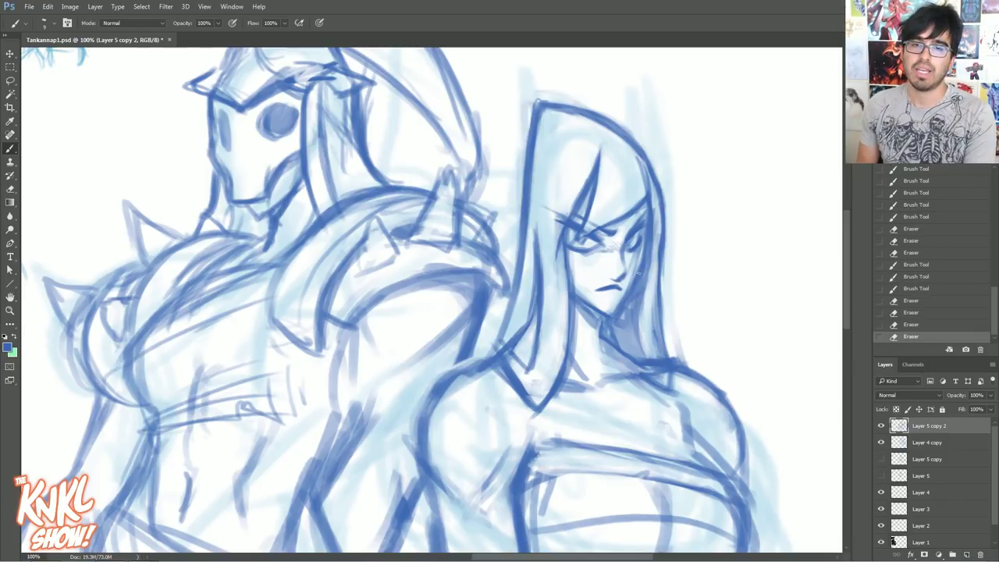
{"action": "mouse_move", "coordinate": [583, 286]}
{"action": "left_mouse_down"}
{"action": "mouse_move", "coordinate": [594, 298]}
{"action": "mouse_move", "coordinate": [586, 294]}
{"action": "left_mouse_up"}
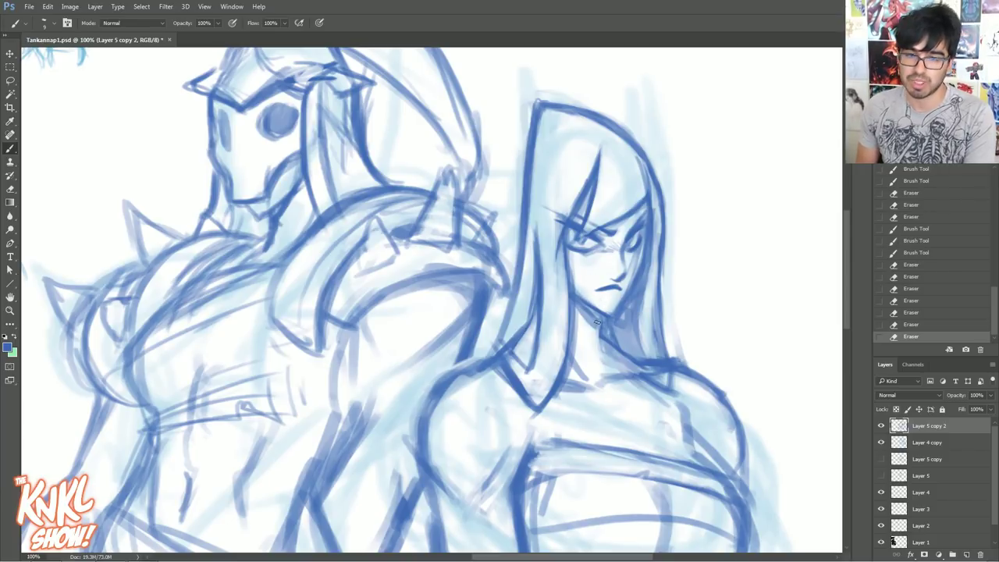
Rework the shadow edge running down the companion's neck from beneath the chin
{"action": "left_click_drag", "start_coordinate": [602, 361], "coordinate": [600, 378]}
{"action": "left_click_drag", "start_coordinate": [604, 346], "coordinate": [599, 372]}
{"action": "mouse_move", "coordinate": [604, 326]}
{"action": "left_mouse_down"}
{"action": "mouse_move", "coordinate": [599, 351]}
{"action": "mouse_move", "coordinate": [600, 338]}
{"action": "left_mouse_up"}
{"action": "left_click", "coordinate": [893, 290]}
{"action": "left_click_drag", "start_coordinate": [602, 318], "coordinate": [600, 343]}
Reinforce the inner strands of the companion's near-side hair beside the neck and jaw
{"action": "left_click_drag", "start_coordinate": [566, 305], "coordinate": [573, 352]}
{"action": "mouse_move", "coordinate": [569, 290]}
{"action": "left_mouse_down"}
{"action": "mouse_move", "coordinate": [570, 336]}
{"action": "mouse_move", "coordinate": [534, 293]}
{"action": "left_mouse_up"}
{"action": "left_click_drag", "start_coordinate": [527, 328], "coordinate": [534, 268]}
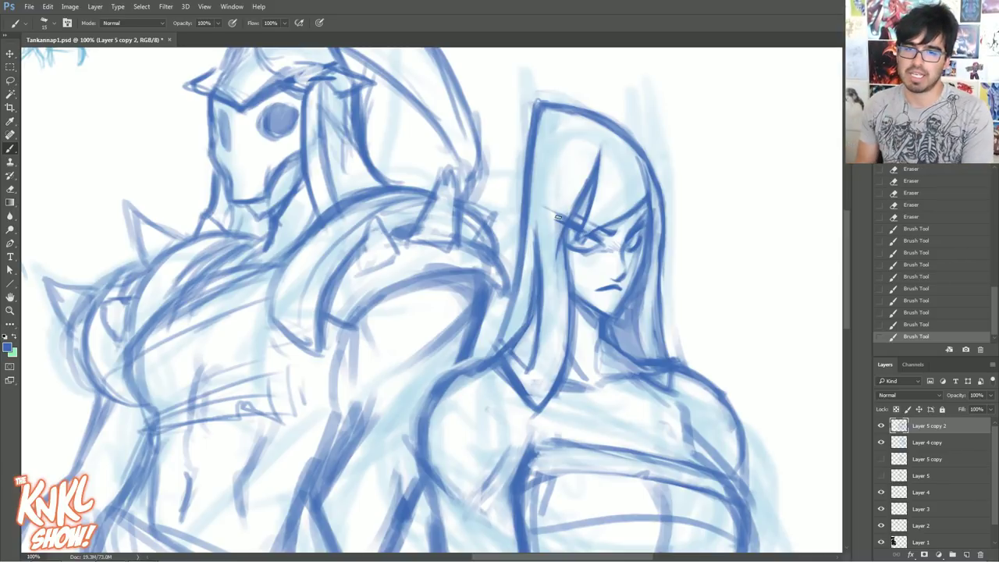
Clean up the companion's far-side hair lock and redraw it down to a pointed tip over the shoulder
{"action": "key", "text": "e"}
{"action": "left_click_drag", "start_coordinate": [655, 368], "coordinate": [660, 361]}
{"action": "left_click_drag", "start_coordinate": [650, 348], "coordinate": [660, 366]}
{"action": "mouse_move", "coordinate": [654, 328]}
{"action": "left_mouse_down"}
{"action": "mouse_move", "coordinate": [657, 381]}
{"action": "mouse_move", "coordinate": [668, 390]}
{"action": "mouse_move", "coordinate": [648, 361]}
{"action": "left_mouse_up"}
{"action": "mouse_move", "coordinate": [642, 302]}
{"action": "left_mouse_down"}
{"action": "mouse_move", "coordinate": [645, 359]}
{"action": "mouse_move", "coordinate": [663, 383]}
{"action": "left_mouse_up"}
{"action": "mouse_move", "coordinate": [667, 390]}
{"action": "left_mouse_down"}
{"action": "mouse_move", "coordinate": [681, 373]}
{"action": "mouse_move", "coordinate": [636, 286]}
{"action": "left_mouse_up"}
{"action": "left_click_drag", "start_coordinate": [652, 353], "coordinate": [638, 270]}
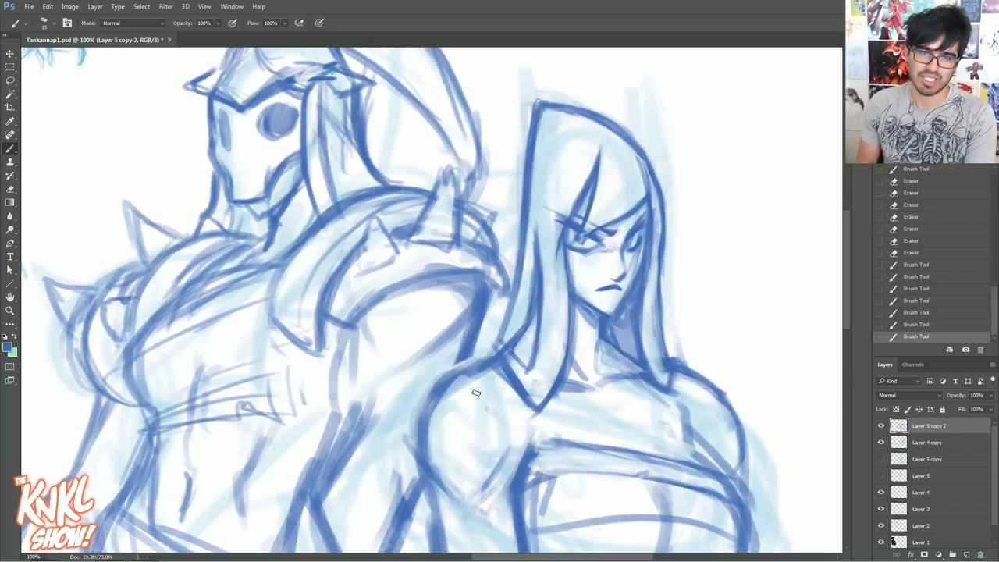
Darken the companion's near shoulder line out from the hair and trim the inside of the shoulder and upper-arm outline
{"action": "key", "text": "["}
{"action": "left_click_drag", "start_coordinate": [509, 336], "coordinate": [490, 358]}
{"action": "left_click_drag", "start_coordinate": [504, 347], "coordinate": [479, 363]}
{"action": "left_click_drag", "start_coordinate": [503, 348], "coordinate": [470, 371]}
{"action": "key", "text": "["}
{"action": "key", "text": "["}
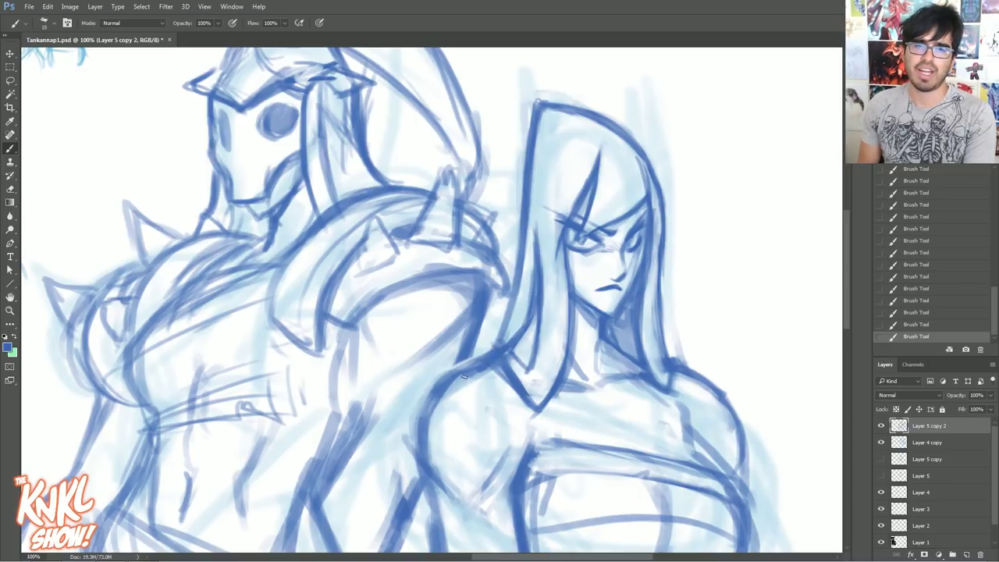
{"action": "key", "text": "e"}
{"action": "mouse_move", "coordinate": [493, 368]}
{"action": "left_mouse_down"}
{"action": "mouse_move", "coordinate": [456, 388]}
{"action": "mouse_move", "coordinate": [473, 377]}
{"action": "left_mouse_up"}
{"action": "mouse_move", "coordinate": [497, 366]}
{"action": "left_mouse_down"}
{"action": "mouse_move", "coordinate": [445, 389]}
{"action": "mouse_move", "coordinate": [508, 401]}
{"action": "mouse_move", "coordinate": [495, 375]}
{"action": "mouse_move", "coordinate": [434, 437]}
{"action": "mouse_move", "coordinate": [462, 460]}
{"action": "mouse_move", "coordinate": [437, 480]}
{"action": "left_mouse_up"}
{"action": "mouse_move", "coordinate": [432, 435]}
{"action": "left_mouse_down"}
{"action": "mouse_move", "coordinate": [458, 496]}
{"action": "mouse_move", "coordinate": [485, 511]}
{"action": "mouse_move", "coordinate": [444, 479]}
{"action": "left_mouse_up"}
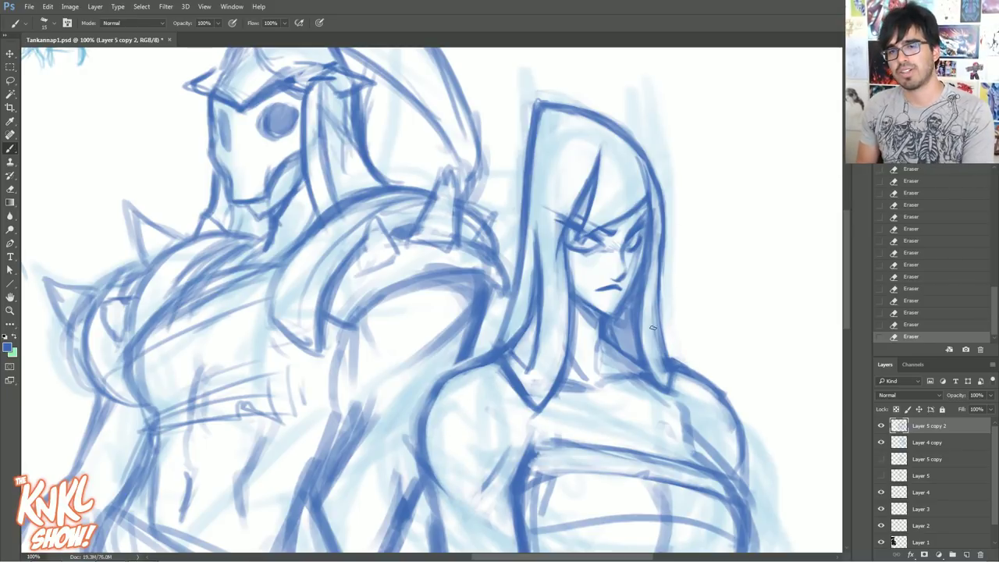
Redraw the outer edge of the companion's far-side hair in cleaner strokes from the shoulder up to the crown
{"action": "left_click_drag", "start_coordinate": [667, 363], "coordinate": [662, 315]}
{"action": "left_click_drag", "start_coordinate": [665, 357], "coordinate": [661, 276]}
{"action": "left_click_drag", "start_coordinate": [661, 326], "coordinate": [662, 251]}
{"action": "left_click_drag", "start_coordinate": [661, 309], "coordinate": [662, 258]}
{"action": "left_click_drag", "start_coordinate": [663, 194], "coordinate": [645, 154]}
{"action": "left_click_drag", "start_coordinate": [665, 204], "coordinate": [635, 136]}
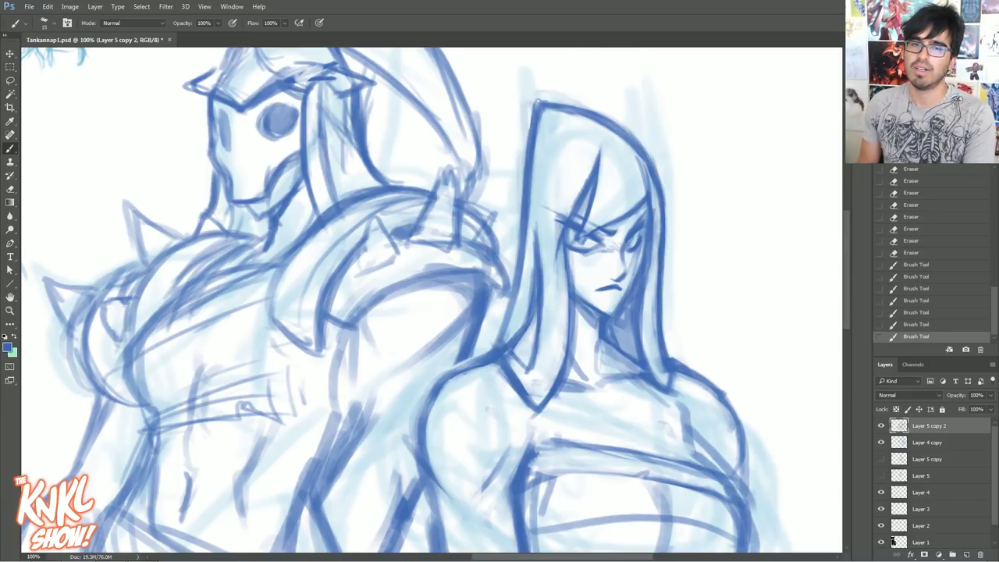
Darken the outer outline of the companion's near arm from the shoulder down to the forearm
{"action": "left_click_drag", "start_coordinate": [749, 296], "coordinate": [732, 167]}
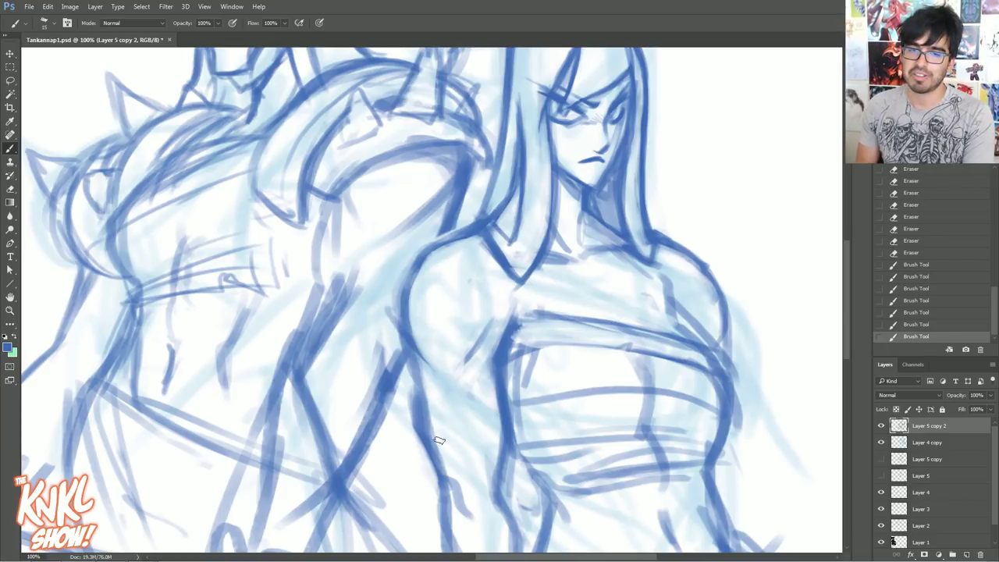
{"action": "left_click_drag", "start_coordinate": [437, 424], "coordinate": [445, 451]}
{"action": "mouse_move", "coordinate": [440, 437]}
{"action": "left_mouse_down"}
{"action": "mouse_move", "coordinate": [423, 358]}
{"action": "mouse_move", "coordinate": [420, 443]}
{"action": "mouse_move", "coordinate": [414, 395]}
{"action": "left_mouse_up"}
{"action": "left_click_drag", "start_coordinate": [429, 434], "coordinate": [406, 324]}
{"action": "left_click_drag", "start_coordinate": [419, 424], "coordinate": [400, 281]}
{"action": "mouse_move", "coordinate": [401, 325]}
{"action": "left_mouse_down"}
{"action": "mouse_move", "coordinate": [412, 266]}
{"action": "mouse_move", "coordinate": [407, 340]}
{"action": "left_mouse_up"}
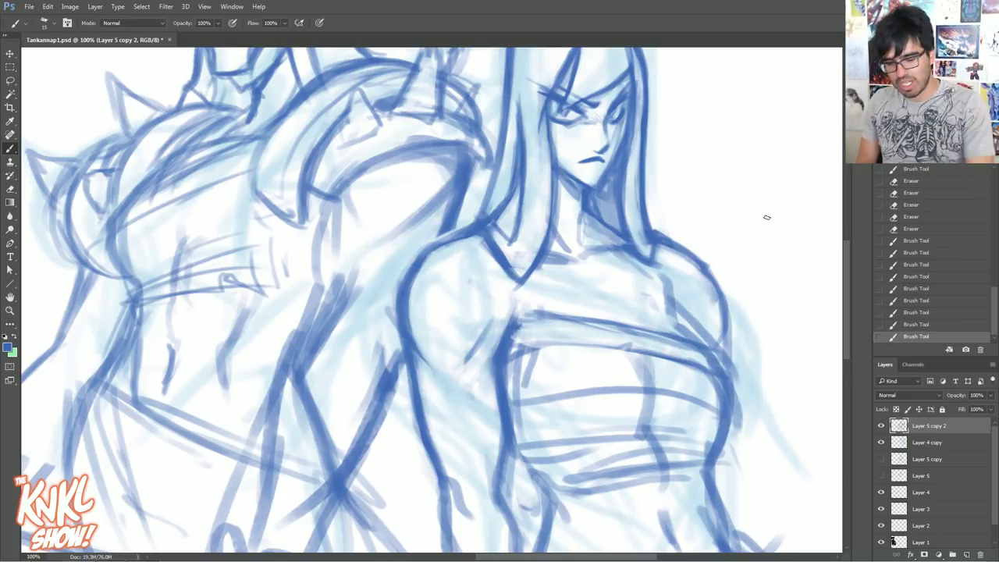
Darken the crease between the companion's chest and far arm just above the chest wrap
{"action": "left_click_drag", "start_coordinate": [682, 329], "coordinate": [697, 340]}
{"action": "left_click_drag", "start_coordinate": [673, 291], "coordinate": [677, 322]}
{"action": "left_click_drag", "start_coordinate": [666, 272], "coordinate": [675, 311]}
{"action": "left_click_drag", "start_coordinate": [668, 277], "coordinate": [677, 322]}
{"action": "key", "text": "bracketright"}
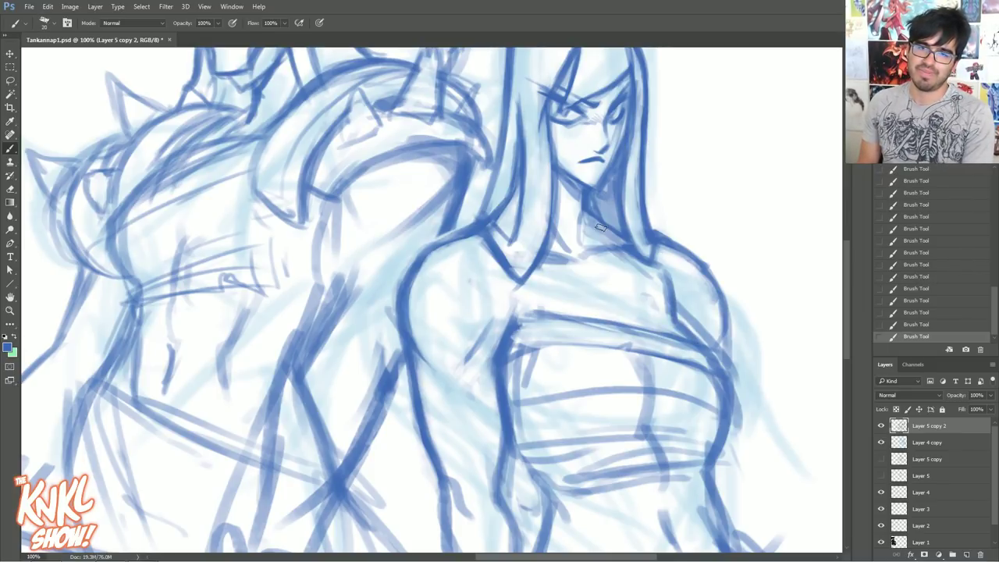
Erase the rough marks across the companion's upper chest and redraw the collarbones and the base of the neck
{"action": "key", "text": "e"}
{"action": "mouse_move", "coordinate": [664, 273]}
{"action": "left_mouse_down"}
{"action": "mouse_move", "coordinate": [665, 310]}
{"action": "mouse_move", "coordinate": [663, 282]}
{"action": "mouse_move", "coordinate": [617, 256]}
{"action": "mouse_move", "coordinate": [584, 248]}
{"action": "mouse_move", "coordinate": [556, 268]}
{"action": "left_mouse_up"}
{"action": "left_click_drag", "start_coordinate": [553, 267], "coordinate": [575, 272]}
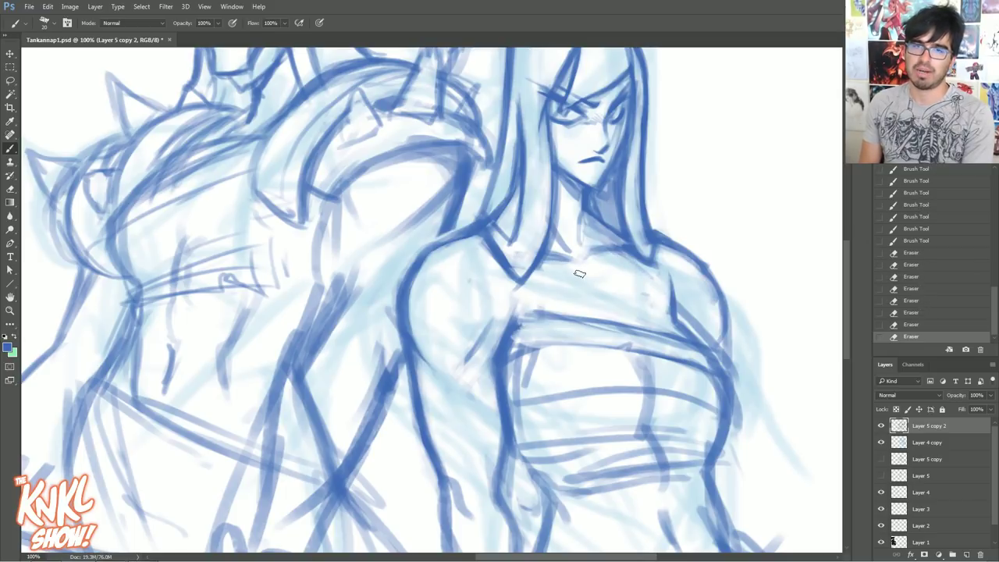
{"action": "key", "text": "]"}
{"action": "left_click_drag", "start_coordinate": [556, 236], "coordinate": [571, 254]}
{"action": "left_click_drag", "start_coordinate": [549, 255], "coordinate": [577, 258]}
{"action": "left_click_drag", "start_coordinate": [462, 243], "coordinate": [486, 247]}
{"action": "left_click_drag", "start_coordinate": [461, 243], "coordinate": [491, 250]}
{"action": "mouse_move", "coordinate": [556, 248]}
{"action": "left_mouse_down"}
{"action": "mouse_move", "coordinate": [595, 262]}
{"action": "mouse_move", "coordinate": [585, 306]}
{"action": "mouse_move", "coordinate": [554, 265]}
{"action": "mouse_move", "coordinate": [589, 264]}
{"action": "left_mouse_up"}
{"action": "key", "text": "]"}
{"action": "mouse_move", "coordinate": [556, 263]}
{"action": "left_mouse_down"}
{"action": "mouse_move", "coordinate": [590, 267]}
{"action": "mouse_move", "coordinate": [582, 250]}
{"action": "left_mouse_up"}
{"action": "left_click_drag", "start_coordinate": [580, 252], "coordinate": [590, 245]}
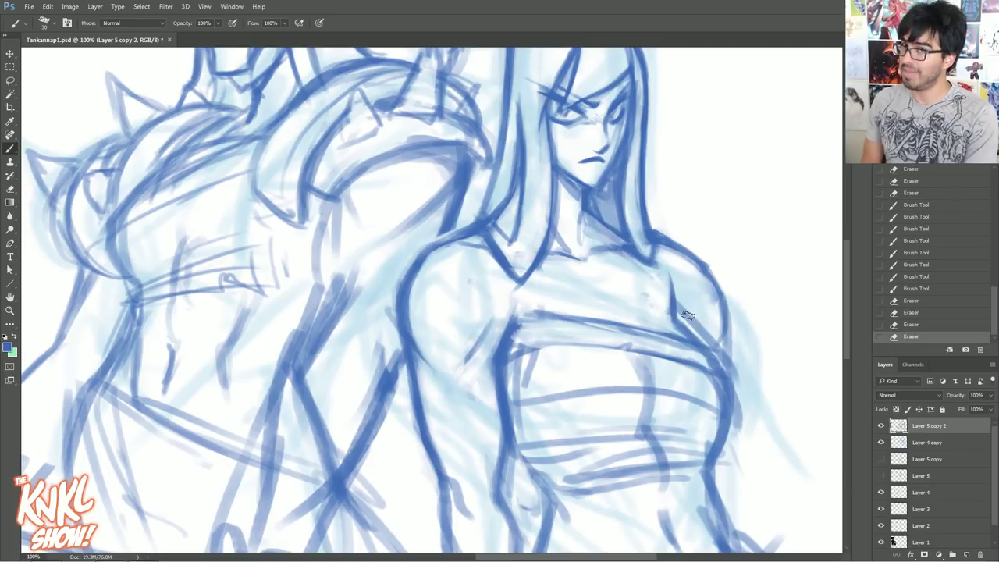
Draw the outer outline of the companion's far arm from beside the chest wrap down toward the hip
{"action": "left_click_drag", "start_coordinate": [593, 258], "coordinate": [559, 215]}
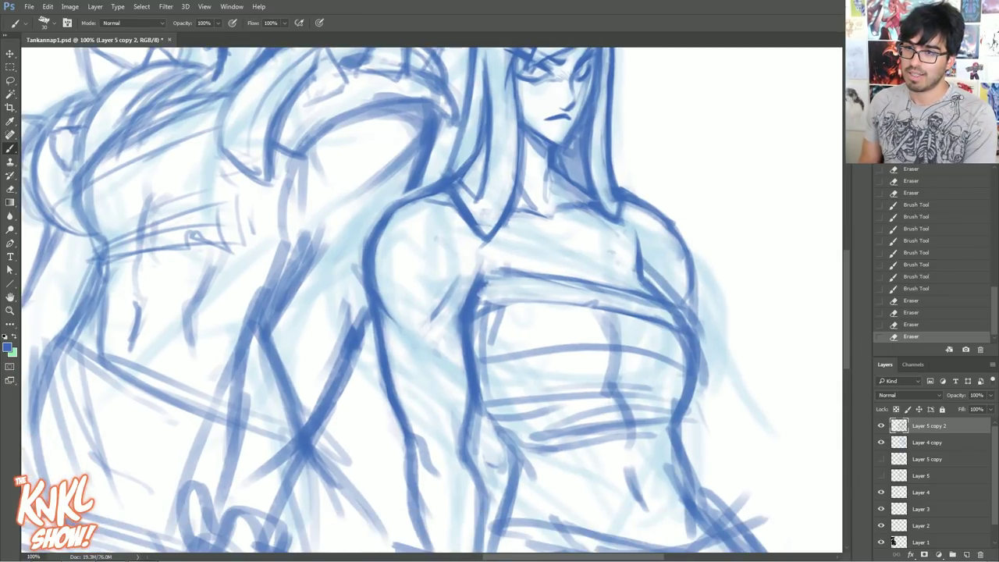
{"action": "key", "text": "ctrl+minus"}
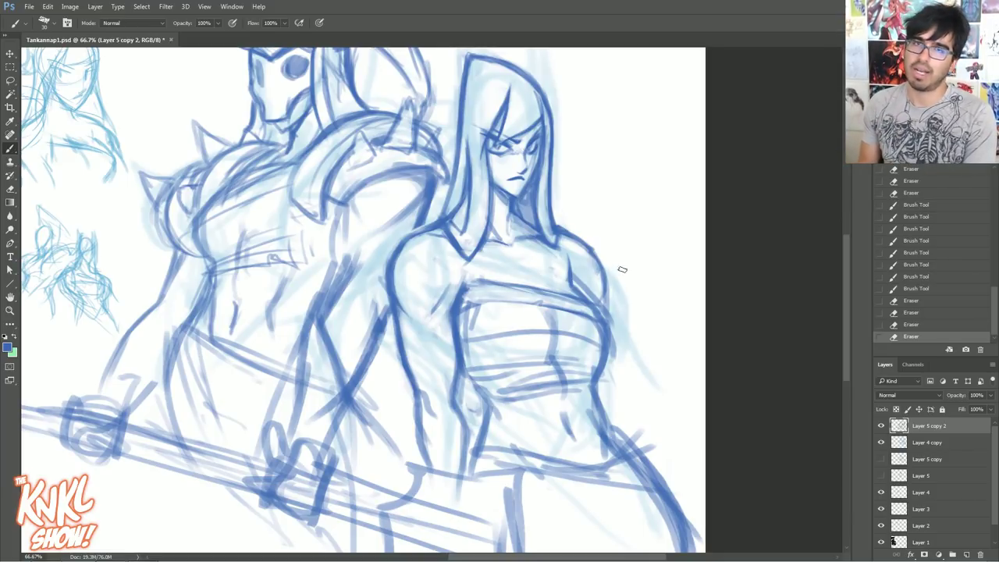
{"action": "key", "text": "bracketleft"}
{"action": "mouse_move", "coordinate": [604, 286]}
{"action": "left_mouse_down"}
{"action": "mouse_move", "coordinate": [613, 354]}
{"action": "mouse_move", "coordinate": [627, 331]}
{"action": "mouse_move", "coordinate": [613, 349]}
{"action": "mouse_move", "coordinate": [603, 335]}
{"action": "mouse_move", "coordinate": [622, 387]}
{"action": "left_mouse_up"}
{"action": "left_click_drag", "start_coordinate": [609, 349], "coordinate": [628, 402]}
{"action": "left_click_drag", "start_coordinate": [616, 367], "coordinate": [622, 411]}
{"action": "mouse_move", "coordinate": [614, 370]}
{"action": "left_mouse_down"}
{"action": "mouse_move", "coordinate": [617, 414]}
{"action": "mouse_move", "coordinate": [617, 398]}
{"action": "left_mouse_up"}
{"action": "left_click_drag", "start_coordinate": [613, 375], "coordinate": [623, 420]}
{"action": "left_click_drag", "start_coordinate": [615, 378], "coordinate": [620, 410]}
{"action": "left_click_drag", "start_coordinate": [611, 352], "coordinate": [620, 398]}
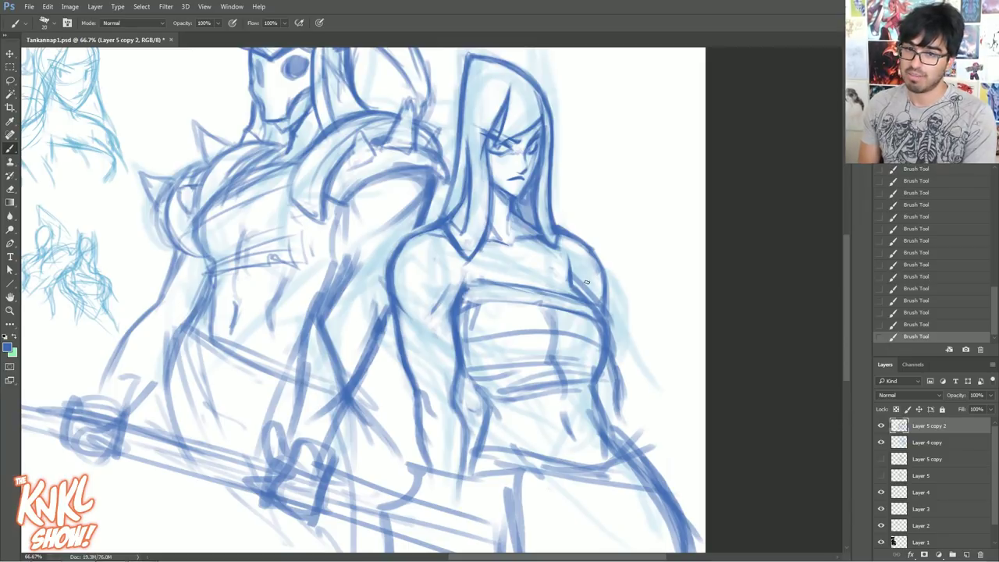
Strengthen the companion's far armpit crease and touch up the far part and upper edge of the chest wrap
{"action": "mouse_move", "coordinate": [562, 279]}
{"action": "left_mouse_down"}
{"action": "mouse_move", "coordinate": [563, 254]}
{"action": "mouse_move", "coordinate": [575, 275]}
{"action": "left_mouse_up"}
{"action": "mouse_move", "coordinate": [577, 287]}
{"action": "left_mouse_down"}
{"action": "mouse_move", "coordinate": [571, 266]}
{"action": "mouse_move", "coordinate": [552, 320]}
{"action": "left_mouse_up"}
{"action": "left_click_drag", "start_coordinate": [541, 298], "coordinate": [553, 321]}
{"action": "left_click_drag", "start_coordinate": [539, 294], "coordinate": [550, 312]}
{"action": "mouse_move", "coordinate": [542, 301]}
{"action": "left_mouse_down"}
{"action": "mouse_move", "coordinate": [510, 270]}
{"action": "mouse_move", "coordinate": [536, 295]}
{"action": "left_mouse_up"}
{"action": "key", "text": "bracketright"}
{"action": "key", "text": "bracketright"}
{"action": "key", "text": "bracketright"}
{"action": "key", "text": "bracketright"}
{"action": "key", "text": "bracketright"}
{"action": "key", "text": "bracketright"}
{"action": "left_click_drag", "start_coordinate": [519, 278], "coordinate": [531, 287]}
{"action": "key", "text": "bracketright"}
{"action": "mouse_move", "coordinate": [524, 284]}
{"action": "left_mouse_down"}
{"action": "mouse_move", "coordinate": [509, 273]}
{"action": "mouse_move", "coordinate": [521, 279]}
{"action": "left_mouse_up"}
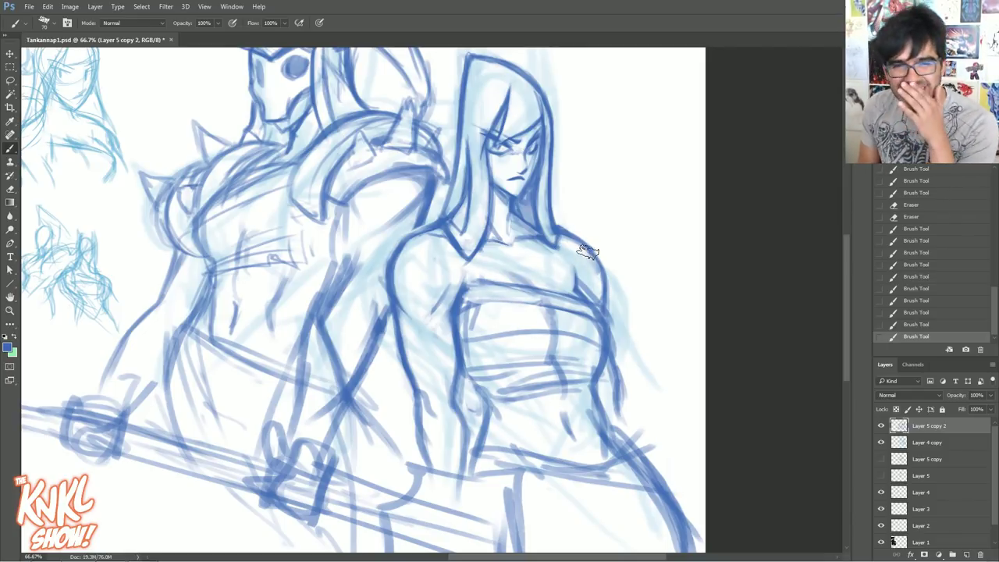
Redraw the near side of the companion's torso from the chest wrap down past the waist
{"action": "key", "text": "l"}
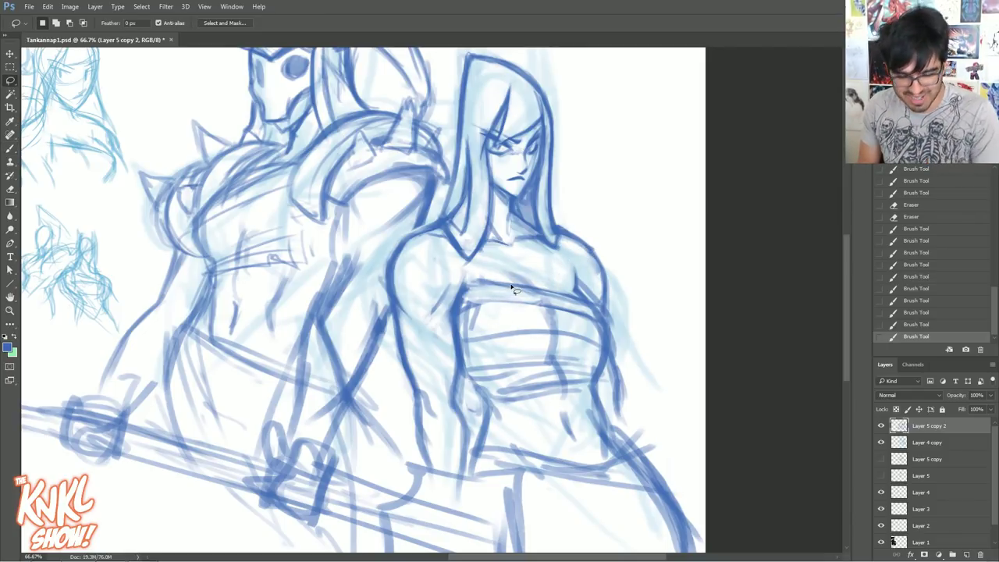
{"action": "key", "text": "b"}
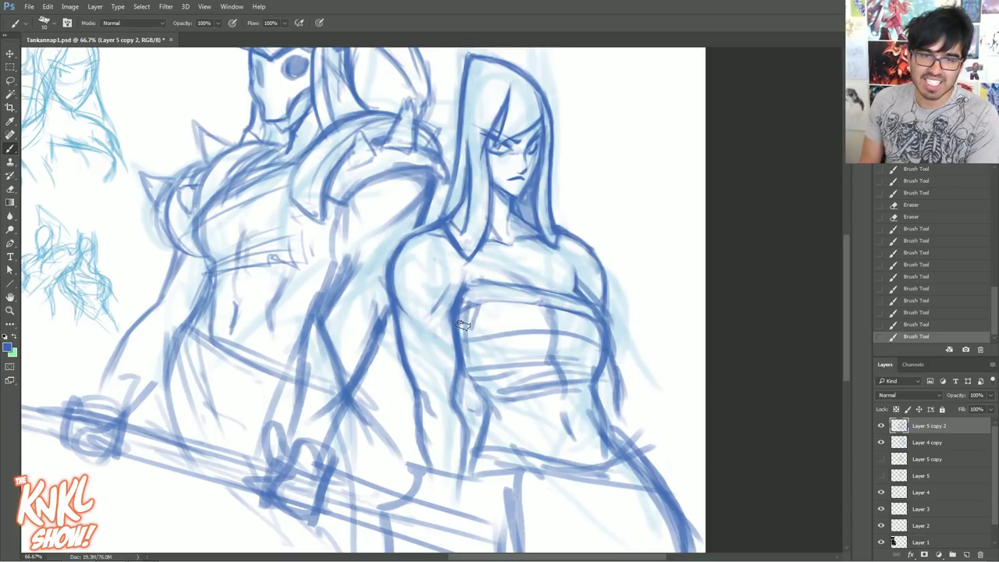
{"action": "left_click_drag", "start_coordinate": [458, 337], "coordinate": [472, 365]}
{"action": "mouse_move", "coordinate": [453, 329]}
{"action": "left_mouse_down"}
{"action": "mouse_move", "coordinate": [484, 381]}
{"action": "mouse_move", "coordinate": [490, 423]}
{"action": "left_mouse_up"}
{"action": "left_click_drag", "start_coordinate": [478, 372], "coordinate": [489, 426]}
{"action": "key", "text": "["}
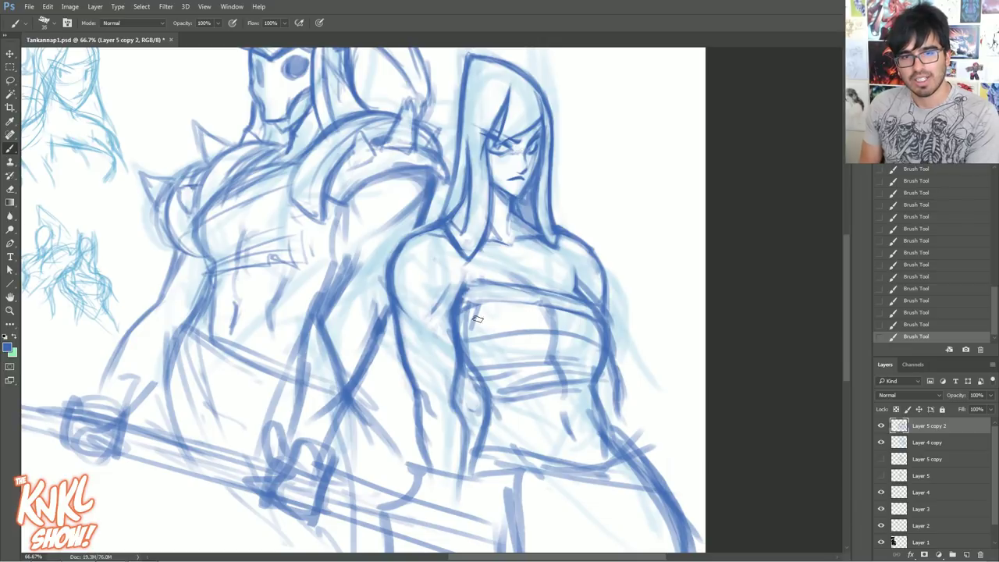
Redefine the vertical contour down the middle of the companion's chest wrap with angular strokes
{"action": "left_click_drag", "start_coordinate": [552, 361], "coordinate": [550, 305]}
{"action": "key", "text": "["}
{"action": "mouse_move", "coordinate": [539, 294]}
{"action": "left_mouse_down"}
{"action": "mouse_move", "coordinate": [551, 306]}
{"action": "mouse_move", "coordinate": [549, 356]}
{"action": "left_mouse_up"}
{"action": "left_click_drag", "start_coordinate": [545, 342], "coordinate": [558, 375]}
{"action": "left_click_drag", "start_coordinate": [546, 344], "coordinate": [557, 373]}
{"action": "left_click_drag", "start_coordinate": [546, 305], "coordinate": [555, 348]}
Erase the heavy lines on the far side of the companion's torso and redraw that contour beside the arm
{"action": "mouse_move", "coordinate": [548, 309]}
{"action": "left_mouse_down"}
{"action": "mouse_move", "coordinate": [536, 287]}
{"action": "mouse_move", "coordinate": [598, 391]}
{"action": "left_mouse_up"}
{"action": "mouse_move", "coordinate": [595, 339]}
{"action": "left_mouse_down"}
{"action": "mouse_move", "coordinate": [593, 380]}
{"action": "mouse_move", "coordinate": [603, 365]}
{"action": "left_mouse_up"}
{"action": "left_click_drag", "start_coordinate": [603, 364], "coordinate": [604, 339]}
{"action": "mouse_move", "coordinate": [601, 366]}
{"action": "left_mouse_down"}
{"action": "mouse_move", "coordinate": [600, 311]}
{"action": "mouse_move", "coordinate": [617, 390]}
{"action": "left_mouse_up"}
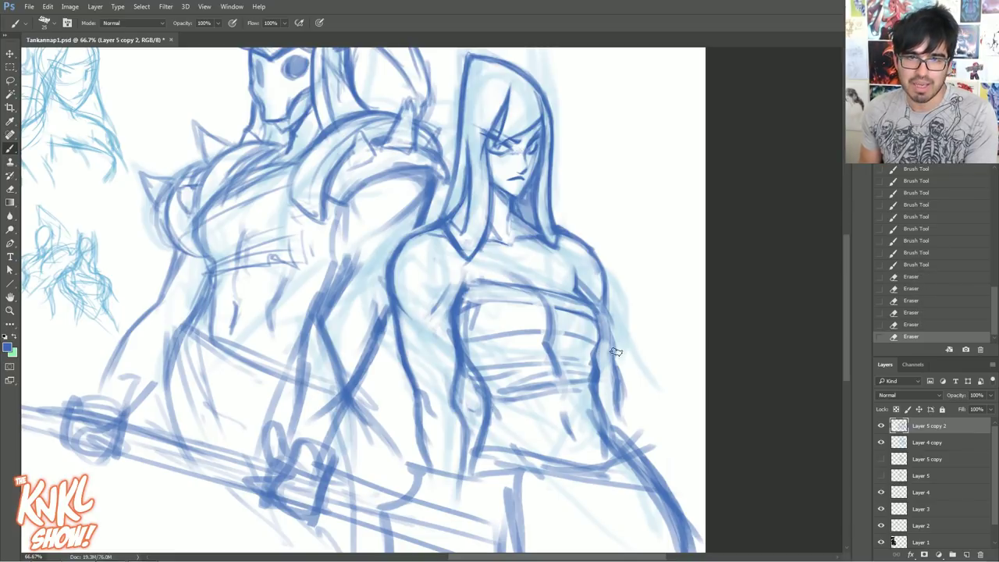
{"action": "key", "text": "b"}
{"action": "left_click_drag", "start_coordinate": [587, 323], "coordinate": [598, 360]}
{"action": "left_click_drag", "start_coordinate": [584, 295], "coordinate": [612, 357]}
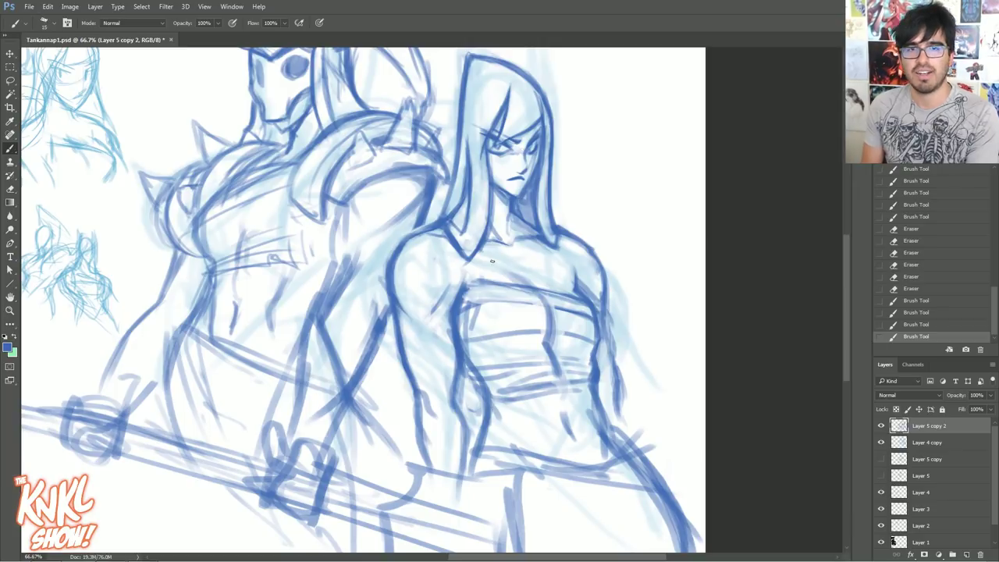
Draw an armband with triangular studs around the companion's near upper arm, including a spike on its outer edge
{"action": "left_click_drag", "start_coordinate": [468, 297], "coordinate": [607, 253]}
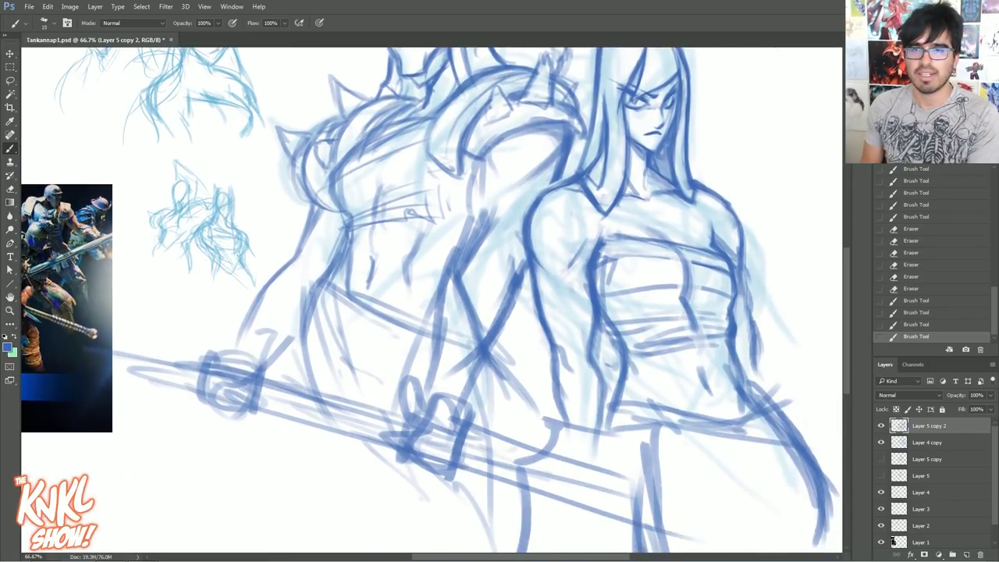
{"action": "mouse_move", "coordinate": [539, 265]}
{"action": "left_mouse_down"}
{"action": "mouse_move", "coordinate": [589, 264]}
{"action": "mouse_move", "coordinate": [573, 265]}
{"action": "left_mouse_up"}
{"action": "mouse_move", "coordinate": [536, 269]}
{"action": "left_mouse_down"}
{"action": "mouse_move", "coordinate": [586, 263]}
{"action": "mouse_move", "coordinate": [564, 261]}
{"action": "left_mouse_up"}
{"action": "mouse_move", "coordinate": [539, 291]}
{"action": "left_mouse_down"}
{"action": "mouse_move", "coordinate": [589, 284]}
{"action": "mouse_move", "coordinate": [589, 262]}
{"action": "mouse_move", "coordinate": [587, 289]}
{"action": "left_mouse_up"}
{"action": "left_click_drag", "start_coordinate": [535, 262], "coordinate": [592, 257]}
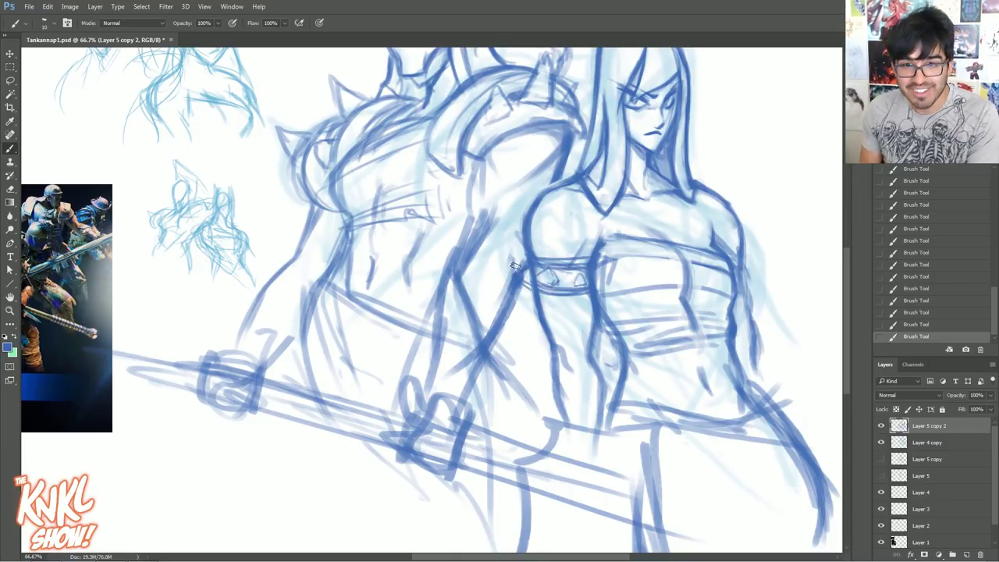
{"action": "left_click_drag", "start_coordinate": [517, 278], "coordinate": [526, 270]}
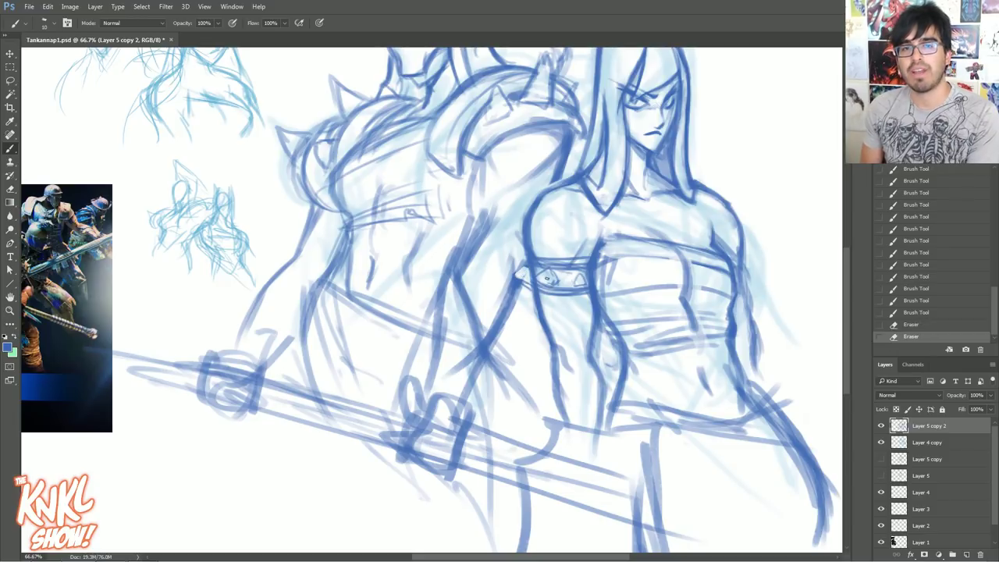
Darken the armband's outer spike and its upper and lower edges
{"action": "key", "text": "]"}
{"action": "left_click_drag", "start_coordinate": [522, 269], "coordinate": [540, 271]}
{"action": "mouse_move", "coordinate": [550, 265]}
{"action": "left_mouse_down"}
{"action": "mouse_move", "coordinate": [532, 276]}
{"action": "mouse_move", "coordinate": [524, 269]}
{"action": "left_mouse_up"}
{"action": "mouse_move", "coordinate": [517, 276]}
{"action": "left_mouse_down"}
{"action": "mouse_move", "coordinate": [528, 261]}
{"action": "mouse_move", "coordinate": [590, 256]}
{"action": "mouse_move", "coordinate": [578, 256]}
{"action": "left_mouse_up"}
{"action": "key", "text": "e"}
{"action": "key", "text": "b"}
{"action": "mouse_move", "coordinate": [562, 258]}
{"action": "left_mouse_down"}
{"action": "mouse_move", "coordinate": [593, 254]}
{"action": "mouse_move", "coordinate": [570, 256]}
{"action": "left_mouse_up"}
{"action": "left_click_drag", "start_coordinate": [546, 258], "coordinate": [584, 256]}
{"action": "left_click_drag", "start_coordinate": [539, 295], "coordinate": [568, 291]}
{"action": "mouse_move", "coordinate": [543, 295]}
{"action": "left_mouse_down"}
{"action": "mouse_move", "coordinate": [589, 292]}
{"action": "mouse_move", "coordinate": [568, 274]}
{"action": "mouse_move", "coordinate": [551, 295]}
{"action": "left_mouse_up"}
{"action": "left_click_drag", "start_coordinate": [551, 295], "coordinate": [560, 318]}
{"action": "key", "text": "]"}
{"action": "left_click_drag", "start_coordinate": [554, 313], "coordinate": [564, 331]}
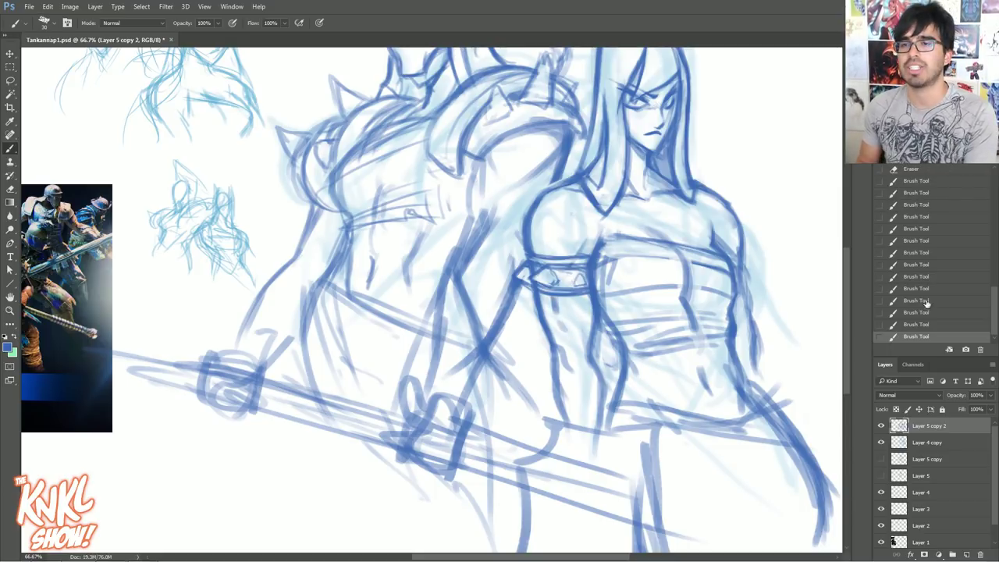
{"action": "left_click", "coordinate": [920, 276]}
Redraw the companion's near arm outline from the armband to the elbow and trim its inner side with the Eraser
{"action": "left_click_drag", "start_coordinate": [554, 295], "coordinate": [556, 306]}
{"action": "mouse_move", "coordinate": [556, 298]}
{"action": "left_mouse_down"}
{"action": "mouse_move", "coordinate": [561, 316]}
{"action": "mouse_move", "coordinate": [548, 328]}
{"action": "left_mouse_up"}
{"action": "key", "text": "["}
{"action": "left_click_drag", "start_coordinate": [537, 320], "coordinate": [556, 359]}
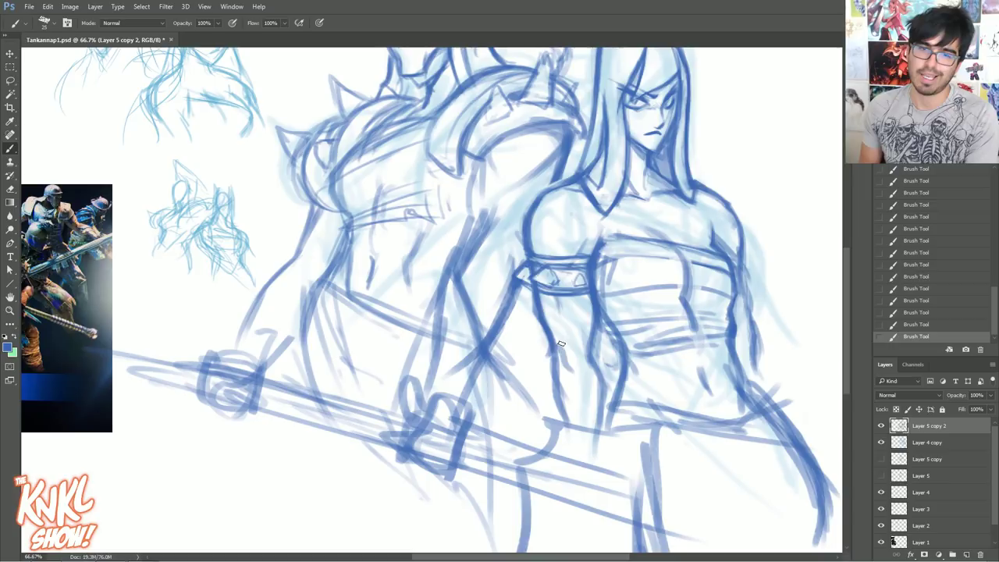
{"action": "key", "text": "e"}
{"action": "left_click_drag", "start_coordinate": [558, 342], "coordinate": [564, 383]}
Darken the outer contour of the companion's near arm through the elbow and down the forearm
{"action": "key", "text": "b"}
{"action": "mouse_move", "coordinate": [546, 339]}
{"action": "left_mouse_down"}
{"action": "mouse_move", "coordinate": [549, 373]}
{"action": "mouse_move", "coordinate": [549, 363]}
{"action": "left_mouse_up"}
{"action": "left_click_drag", "start_coordinate": [540, 317], "coordinate": [548, 341]}
{"action": "left_click_drag", "start_coordinate": [542, 318], "coordinate": [550, 344]}
{"action": "mouse_move", "coordinate": [545, 325]}
{"action": "left_mouse_down"}
{"action": "mouse_move", "coordinate": [560, 372]}
{"action": "mouse_move", "coordinate": [559, 362]}
{"action": "left_mouse_up"}
{"action": "key", "text": "]"}
{"action": "left_click_drag", "start_coordinate": [556, 361], "coordinate": [561, 382]}
{"action": "left_click_drag", "start_coordinate": [552, 339], "coordinate": [573, 399]}
Redraw the companion's far arm outline in darker strokes from the chest wrap to the forearm and trim its outer side
{"action": "left_click_drag", "start_coordinate": [749, 340], "coordinate": [751, 359]}
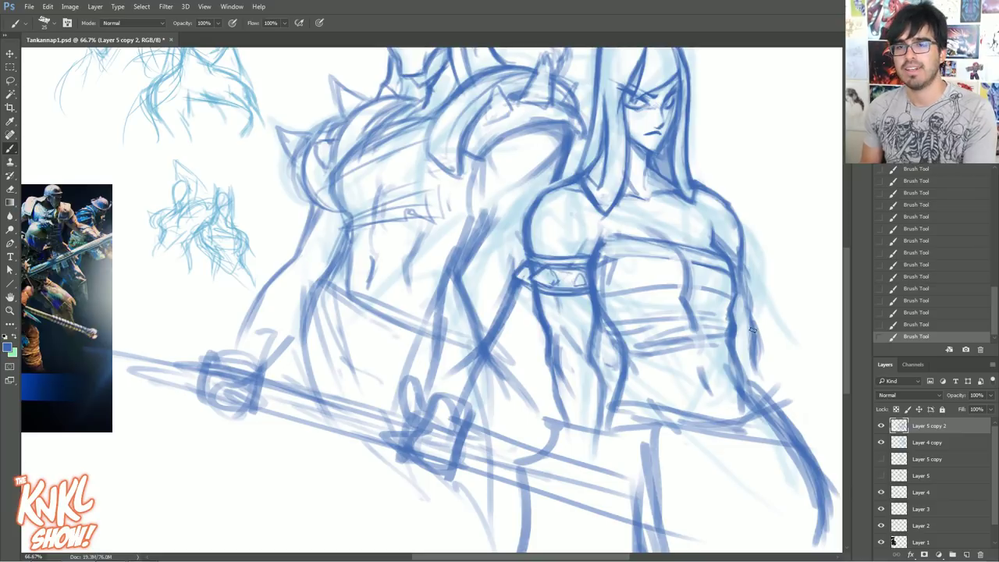
{"action": "left_click_drag", "start_coordinate": [741, 269], "coordinate": [758, 381]}
{"action": "left_click_drag", "start_coordinate": [750, 326], "coordinate": [760, 381]}
{"action": "mouse_move", "coordinate": [750, 301]}
{"action": "left_mouse_down"}
{"action": "mouse_move", "coordinate": [769, 370]}
{"action": "mouse_move", "coordinate": [758, 302]}
{"action": "mouse_move", "coordinate": [760, 314]}
{"action": "left_mouse_up"}
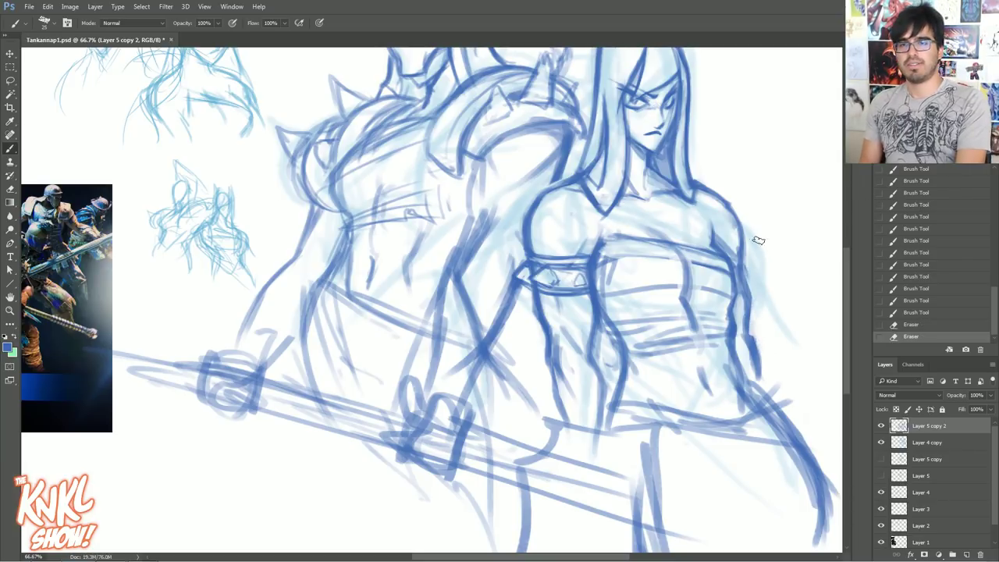
Clean and redraw the far side of the companion's chest wrap from the armpit toward the waist
{"action": "left_click_drag", "start_coordinate": [732, 266], "coordinate": [725, 308]}
{"action": "mouse_move", "coordinate": [723, 298]}
{"action": "left_mouse_down"}
{"action": "mouse_move", "coordinate": [729, 264]}
{"action": "mouse_move", "coordinate": [734, 314]}
{"action": "left_mouse_up"}
{"action": "left_click_drag", "start_coordinate": [740, 267], "coordinate": [738, 293]}
{"action": "left_click_drag", "start_coordinate": [721, 248], "coordinate": [739, 297]}
{"action": "left_click_drag", "start_coordinate": [720, 242], "coordinate": [733, 309]}
Rework the fold lines across the companion's chest wrap with curved strokes on both sides of the central contour
{"action": "left_click_drag", "start_coordinate": [684, 290], "coordinate": [662, 306]}
{"action": "key", "text": "bracketright"}
{"action": "mouse_move", "coordinate": [604, 286]}
{"action": "left_mouse_down"}
{"action": "mouse_move", "coordinate": [648, 317]}
{"action": "mouse_move", "coordinate": [615, 306]}
{"action": "mouse_move", "coordinate": [653, 354]}
{"action": "left_mouse_up"}
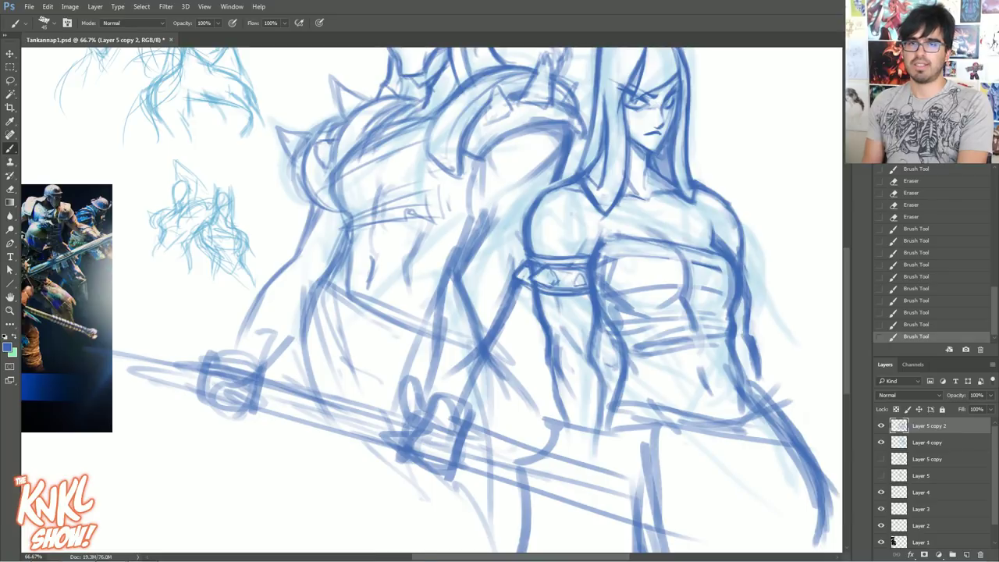
{"action": "scroll", "coordinate": [647, 188], "scroll_direction": "up", "scroll_amount": 3}
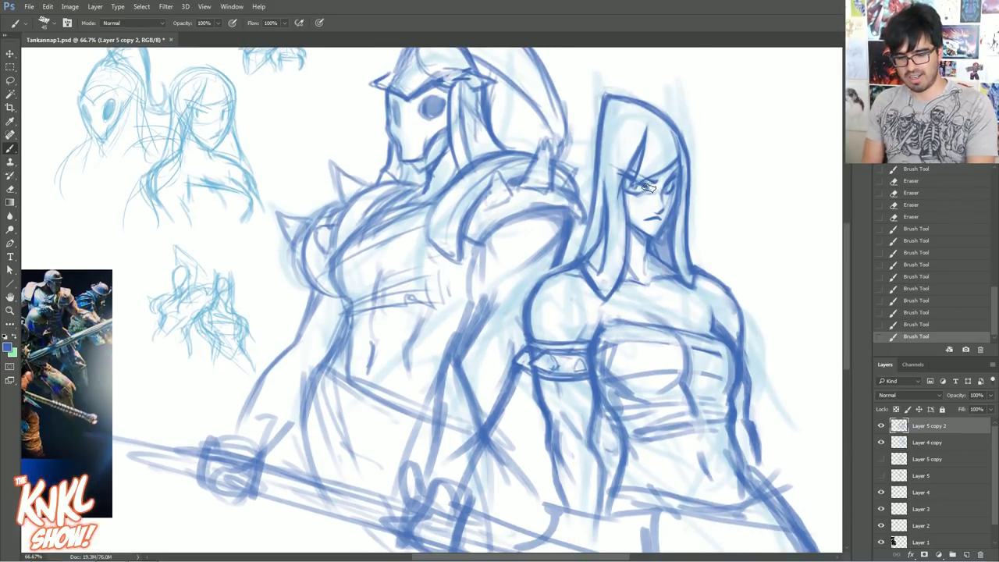
Scale the companion's whole head up to about 103.8% with Free Transform, deselect it and save the file
{"action": "key", "text": "l"}
{"action": "mouse_move", "coordinate": [565, 256]}
{"action": "left_mouse_down"}
{"action": "mouse_move", "coordinate": [612, 272]}
{"action": "mouse_move", "coordinate": [664, 268]}
{"action": "mouse_move", "coordinate": [698, 105]}
{"action": "mouse_move", "coordinate": [596, 115]}
{"action": "mouse_move", "coordinate": [567, 258]}
{"action": "left_mouse_up"}
{"action": "key", "text": "ctrl+t"}
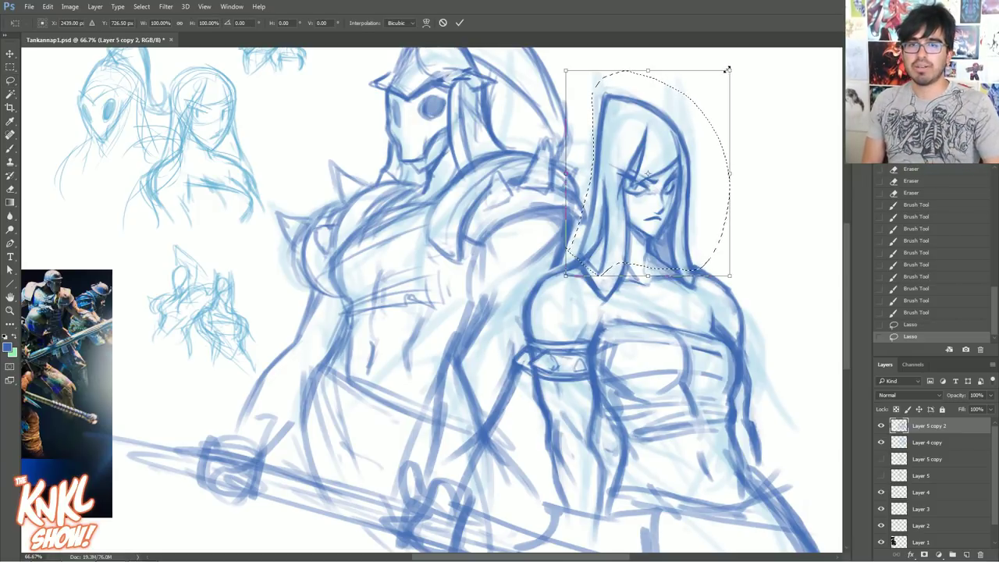
{"action": "left_click_drag", "start_coordinate": [727, 69], "coordinate": [733, 66]}
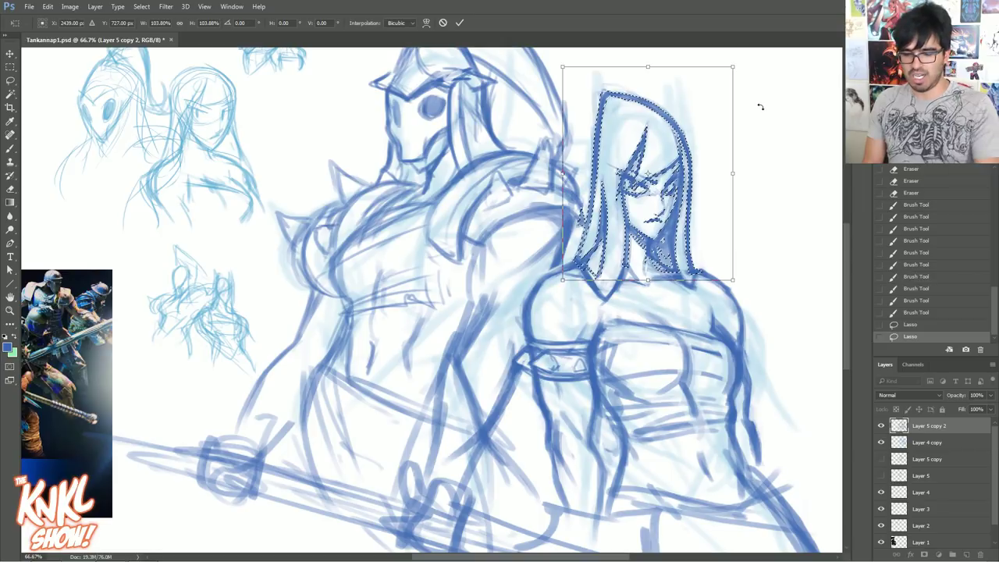
{"action": "key", "text": "Return"}
{"action": "key", "text": "ctrl+d"}
{"action": "key", "text": "ctrl+s"}
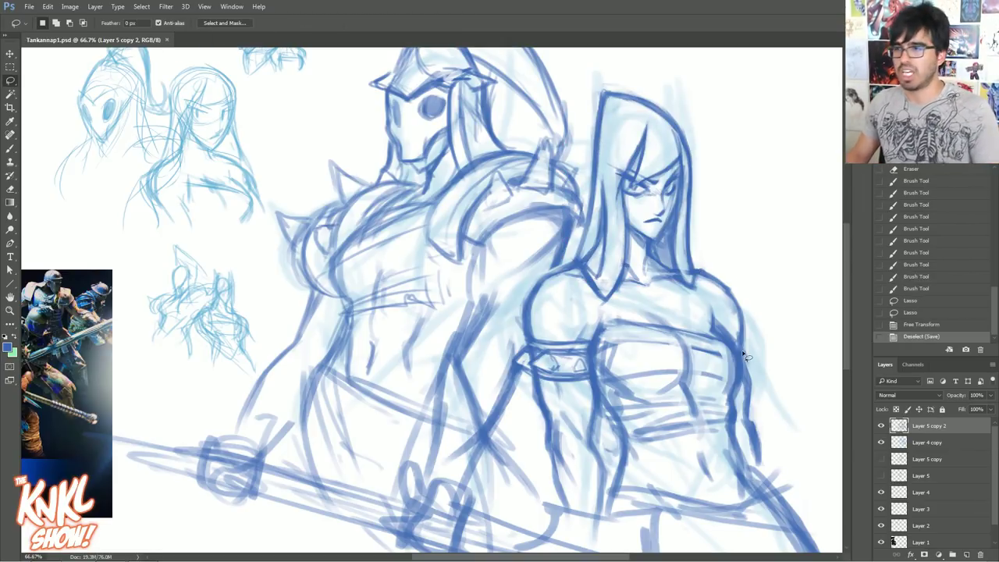
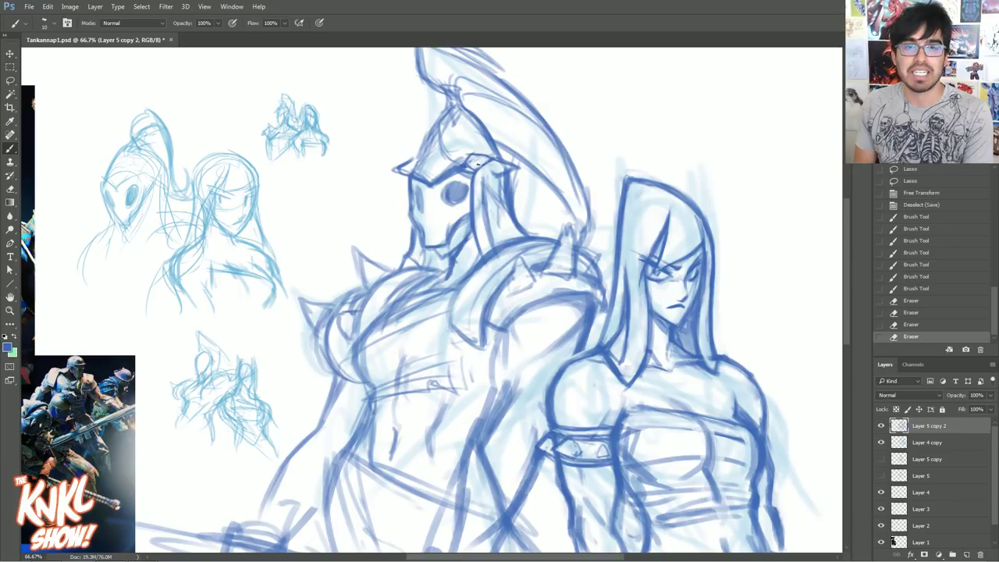
Darken the brow line of the warrior's helmet and the dome outline up to the base of the plume
{"action": "mouse_move", "coordinate": [478, 167]}
{"action": "left_mouse_down"}
{"action": "mouse_move", "coordinate": [499, 173]}
{"action": "mouse_move", "coordinate": [492, 164]}
{"action": "left_mouse_up"}
{"action": "key", "text": "["}
{"action": "key", "text": "]"}
{"action": "key", "text": "]"}
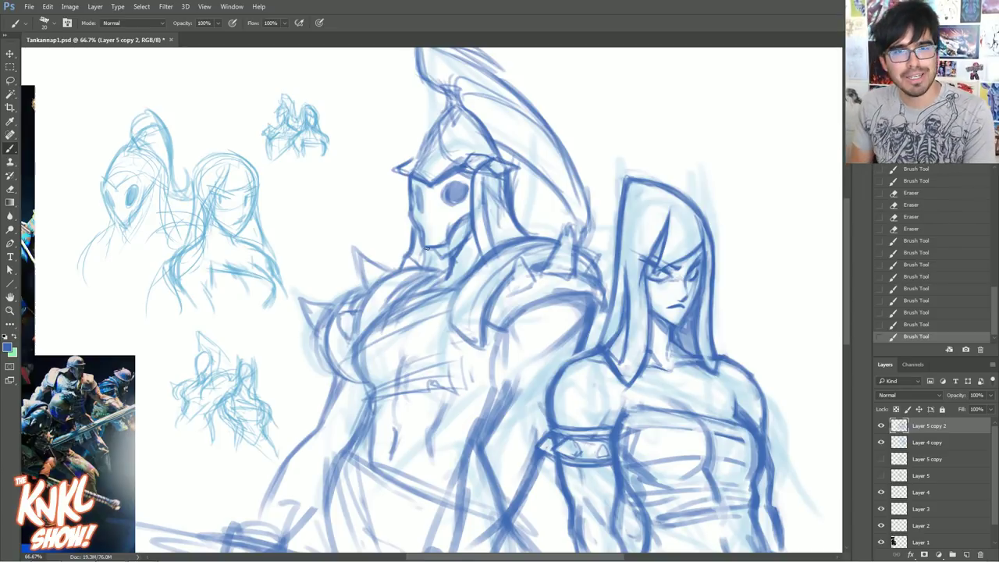
{"action": "key", "text": "bracketleft"}
{"action": "key", "text": "bracketleft"}
{"action": "left_click_drag", "start_coordinate": [456, 161], "coordinate": [442, 127]}
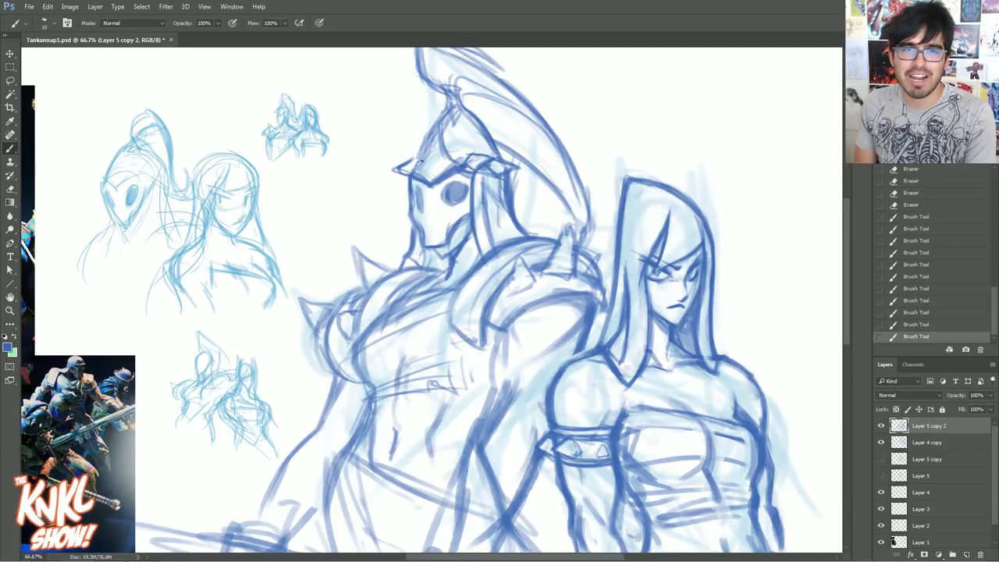
{"action": "mouse_move", "coordinate": [417, 158]}
{"action": "left_mouse_down"}
{"action": "mouse_move", "coordinate": [435, 128]}
{"action": "mouse_move", "coordinate": [414, 170]}
{"action": "mouse_move", "coordinate": [455, 103]}
{"action": "left_mouse_up"}
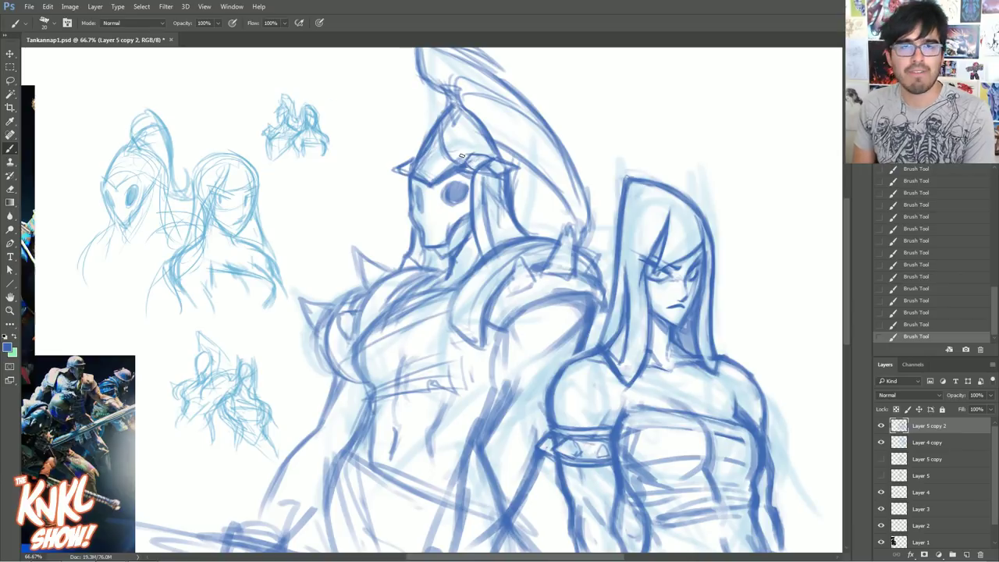
Sharpen the helmet's central brow peak, then clean and redraw the small horn on the helmet's far side
{"action": "key", "text": "["}
{"action": "key", "text": "["}
{"action": "left_click_drag", "start_coordinate": [434, 180], "coordinate": [453, 163]}
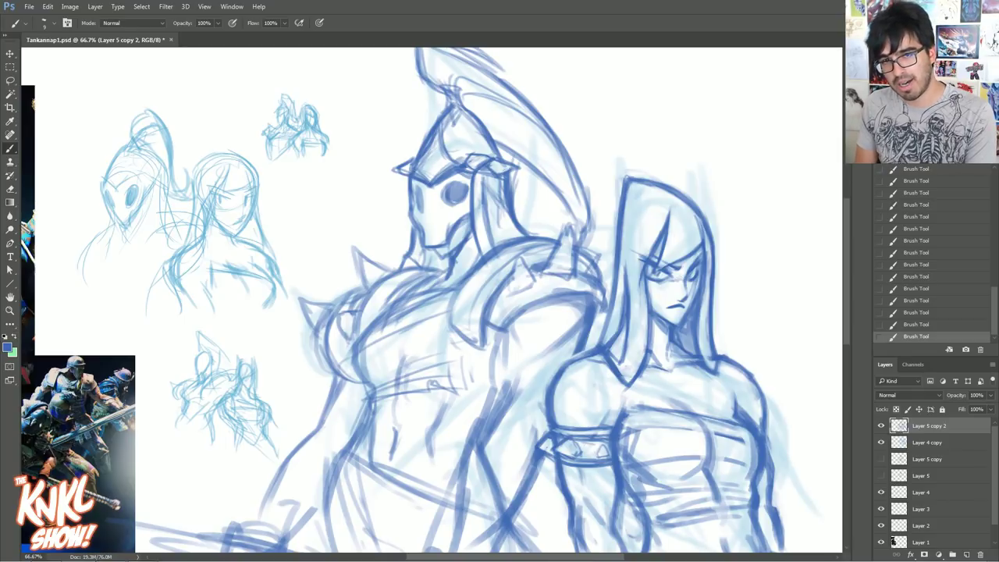
{"action": "key", "text": "e"}
{"action": "mouse_move", "coordinate": [501, 165]}
{"action": "left_mouse_down"}
{"action": "mouse_move", "coordinate": [520, 173]}
{"action": "mouse_move", "coordinate": [519, 159]}
{"action": "mouse_move", "coordinate": [506, 157]}
{"action": "mouse_move", "coordinate": [514, 192]}
{"action": "mouse_move", "coordinate": [515, 169]}
{"action": "left_mouse_up"}
{"action": "key", "text": "]"}
{"action": "key", "text": "]"}
{"action": "left_click_drag", "start_coordinate": [499, 161], "coordinate": [526, 168]}
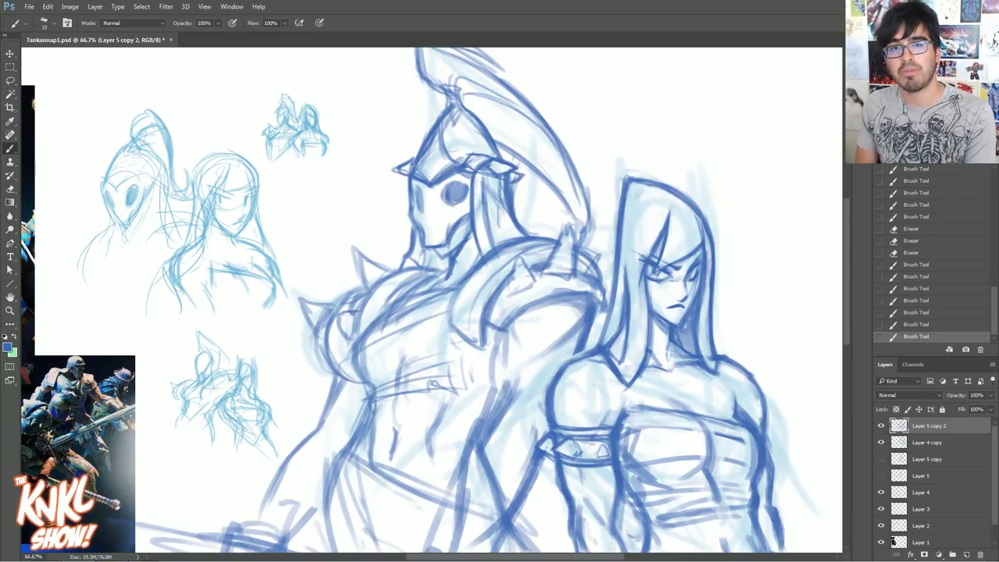
Redraw the helmet's front horn and brow band with short strokes, and erase rough lines along the front of the dome
{"action": "left_click_drag", "start_coordinate": [406, 186], "coordinate": [412, 172]}
{"action": "mouse_move", "coordinate": [403, 178]}
{"action": "left_mouse_down"}
{"action": "mouse_move", "coordinate": [415, 159]}
{"action": "mouse_move", "coordinate": [394, 169]}
{"action": "mouse_move", "coordinate": [403, 183]}
{"action": "left_mouse_up"}
{"action": "left_click_drag", "start_coordinate": [496, 151], "coordinate": [487, 157]}
{"action": "left_click_drag", "start_coordinate": [481, 180], "coordinate": [473, 155]}
{"action": "mouse_move", "coordinate": [484, 159]}
{"action": "left_mouse_down"}
{"action": "mouse_move", "coordinate": [454, 157]}
{"action": "mouse_move", "coordinate": [460, 146]}
{"action": "left_mouse_up"}
{"action": "mouse_move", "coordinate": [461, 149]}
{"action": "left_mouse_down"}
{"action": "mouse_move", "coordinate": [492, 153]}
{"action": "mouse_move", "coordinate": [448, 148]}
{"action": "left_mouse_up"}
{"action": "key", "text": "bracketright"}
{"action": "left_click_drag", "start_coordinate": [459, 150], "coordinate": [449, 146]}
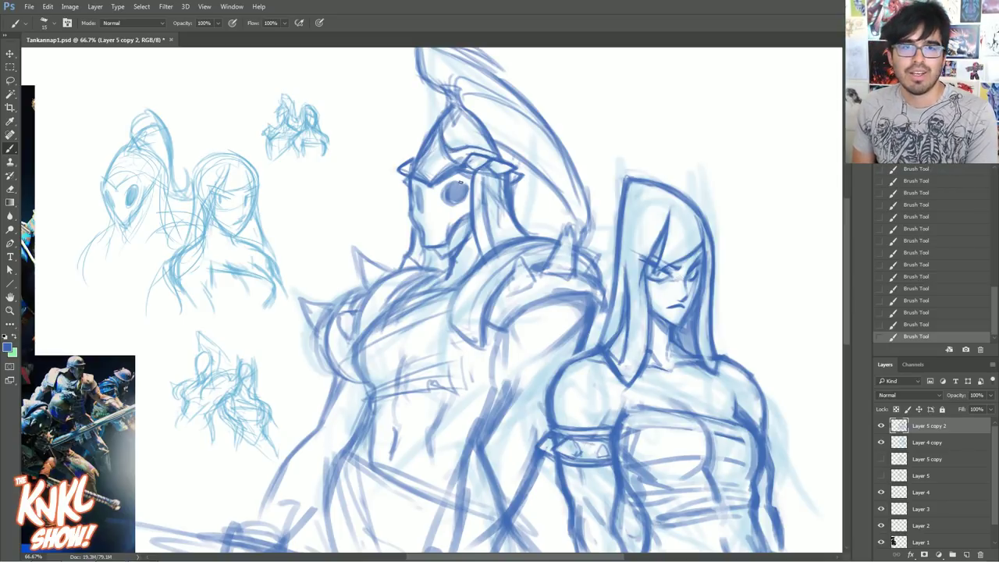
{"action": "key", "text": "e"}
{"action": "mouse_move", "coordinate": [431, 159]}
{"action": "left_mouse_down"}
{"action": "mouse_move", "coordinate": [424, 138]}
{"action": "mouse_move", "coordinate": [434, 134]}
{"action": "left_mouse_up"}
{"action": "mouse_move", "coordinate": [423, 161]}
{"action": "left_mouse_down"}
{"action": "mouse_move", "coordinate": [438, 126]}
{"action": "mouse_move", "coordinate": [440, 141]}
{"action": "left_mouse_up"}
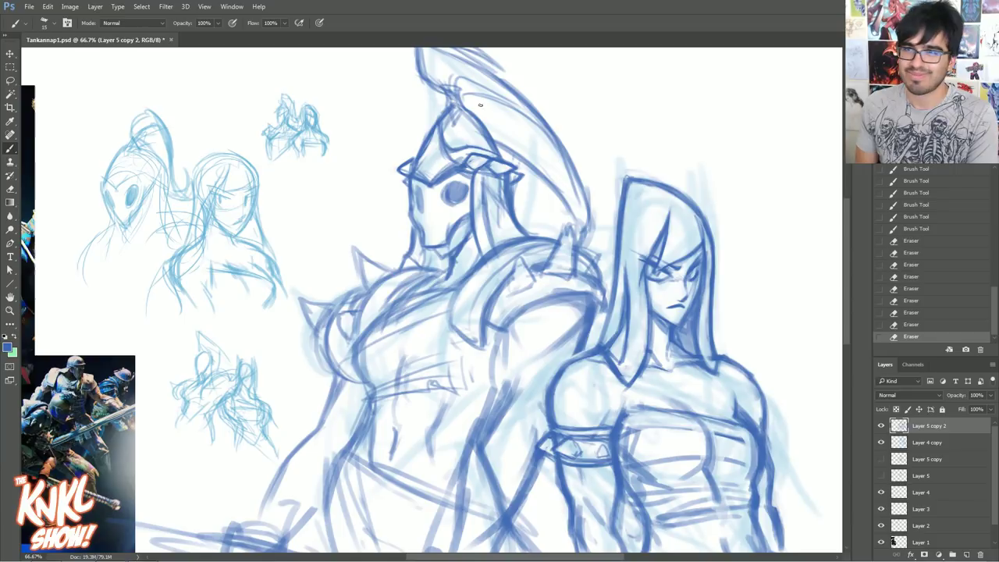
Rework the lower rim of the warrior's spiked shoulder guard with curved strokes
{"action": "mouse_move", "coordinate": [431, 265]}
{"action": "left_mouse_down"}
{"action": "mouse_move", "coordinate": [626, 282]}
{"action": "mouse_move", "coordinate": [548, 285]}
{"action": "mouse_move", "coordinate": [571, 289]}
{"action": "left_mouse_up"}
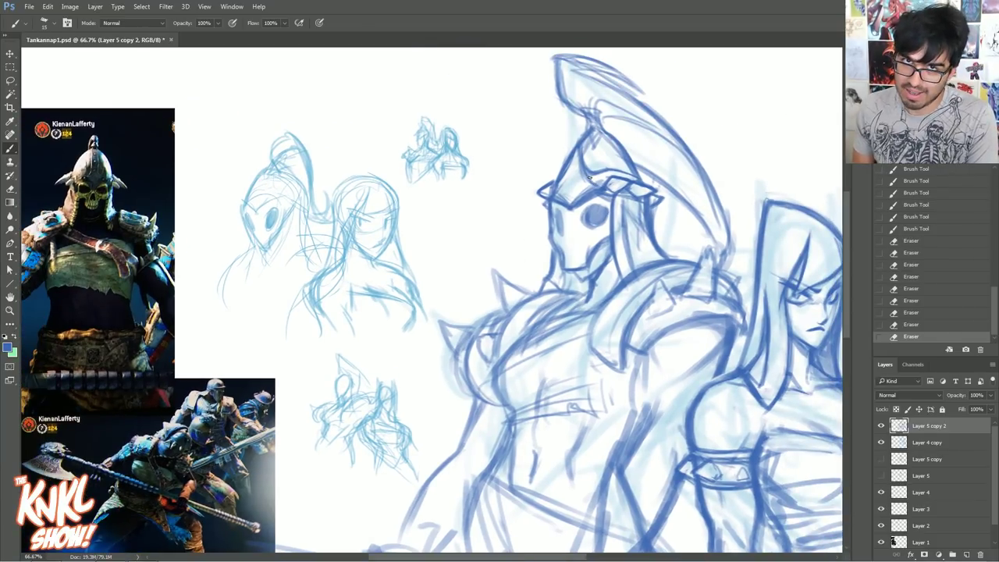
{"action": "left_click_drag", "start_coordinate": [654, 338], "coordinate": [679, 323]}
{"action": "left_click_drag", "start_coordinate": [673, 326], "coordinate": [730, 315]}
{"action": "left_click_drag", "start_coordinate": [706, 316], "coordinate": [738, 324]}
{"action": "key", "text": "ctrl+shift+z"}
{"action": "key", "text": "ctrl+shift+z"}
{"action": "key", "text": "ctrl+shift+z"}
{"action": "key", "text": "ctrl+shift+z"}
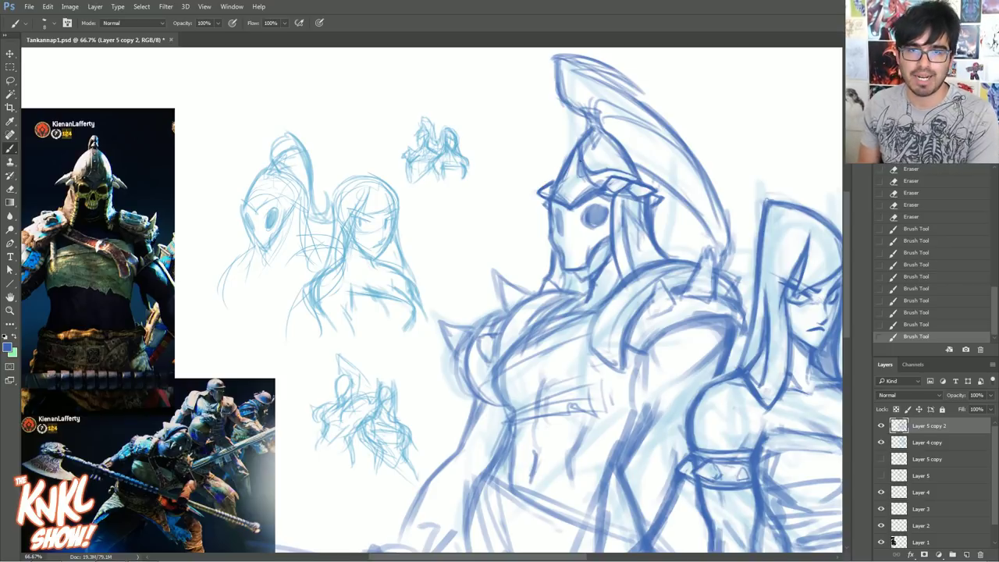
Draw the curved ridge lines running down the warrior's helmet dome from its tip
{"action": "mouse_move", "coordinate": [580, 159]}
{"action": "left_mouse_down"}
{"action": "mouse_move", "coordinate": [569, 185]}
{"action": "mouse_move", "coordinate": [576, 148]}
{"action": "left_mouse_up"}
{"action": "mouse_move", "coordinate": [567, 176]}
{"action": "left_mouse_down"}
{"action": "mouse_move", "coordinate": [589, 136]}
{"action": "mouse_move", "coordinate": [578, 173]}
{"action": "left_mouse_up"}
{"action": "left_click_drag", "start_coordinate": [581, 153], "coordinate": [575, 178]}
{"action": "mouse_move", "coordinate": [587, 134]}
{"action": "left_mouse_down"}
{"action": "mouse_move", "coordinate": [570, 158]}
{"action": "mouse_move", "coordinate": [593, 133]}
{"action": "mouse_move", "coordinate": [606, 145]}
{"action": "left_mouse_up"}
{"action": "left_click_drag", "start_coordinate": [607, 165], "coordinate": [603, 150]}
{"action": "left_click_drag", "start_coordinate": [604, 165], "coordinate": [617, 135]}
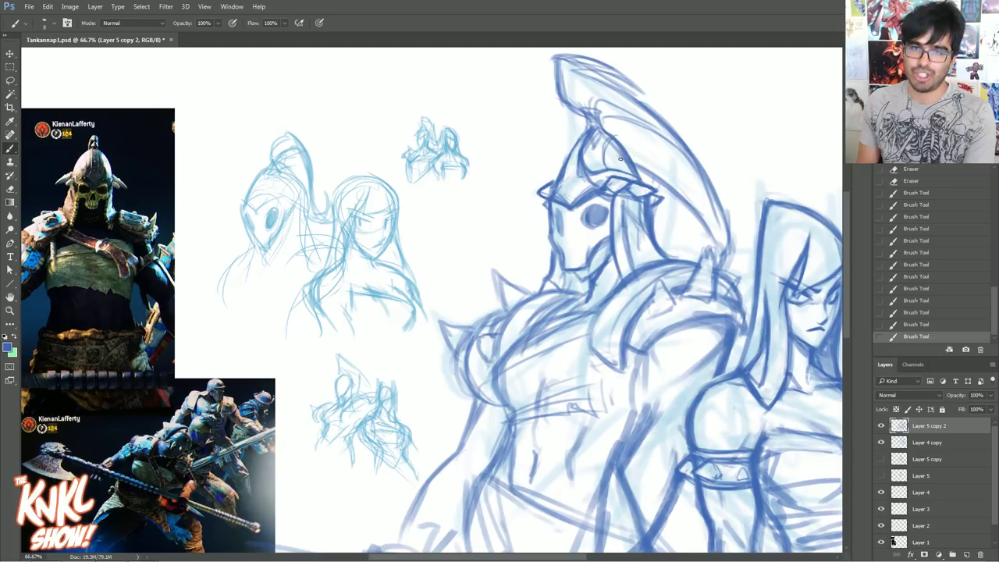
Define the back contour of the helmet dome and draw the small knob that holds the plume
{"action": "mouse_move", "coordinate": [623, 161]}
{"action": "left_mouse_down"}
{"action": "mouse_move", "coordinate": [630, 170]}
{"action": "mouse_move", "coordinate": [618, 151]}
{"action": "left_mouse_up"}
{"action": "mouse_move", "coordinate": [627, 165]}
{"action": "left_mouse_down"}
{"action": "mouse_move", "coordinate": [595, 141]}
{"action": "mouse_move", "coordinate": [603, 133]}
{"action": "mouse_move", "coordinate": [586, 162]}
{"action": "mouse_move", "coordinate": [584, 137]}
{"action": "mouse_move", "coordinate": [588, 129]}
{"action": "mouse_move", "coordinate": [627, 153]}
{"action": "left_mouse_up"}
{"action": "left_click_drag", "start_coordinate": [612, 133], "coordinate": [635, 170]}
{"action": "left_click_drag", "start_coordinate": [587, 113], "coordinate": [600, 114]}
{"action": "left_click_drag", "start_coordinate": [589, 114], "coordinate": [598, 128]}
{"action": "mouse_move", "coordinate": [601, 111]}
{"action": "left_mouse_down"}
{"action": "mouse_move", "coordinate": [604, 131]}
{"action": "mouse_move", "coordinate": [586, 130]}
{"action": "mouse_move", "coordinate": [604, 123]}
{"action": "left_mouse_up"}
{"action": "key", "text": "bracketright"}
{"action": "key", "text": "bracketright"}
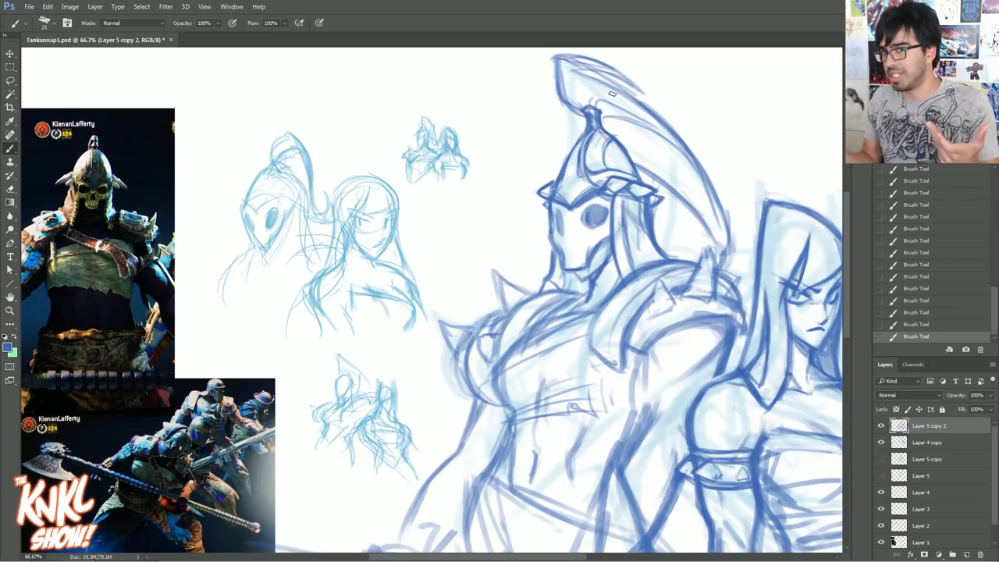
Darken the upper plume outline, trim its stray lines and shade its front tip
{"action": "key", "text": "bracketleft"}
{"action": "key", "text": "bracketleft"}
{"action": "key", "text": "bracketleft"}
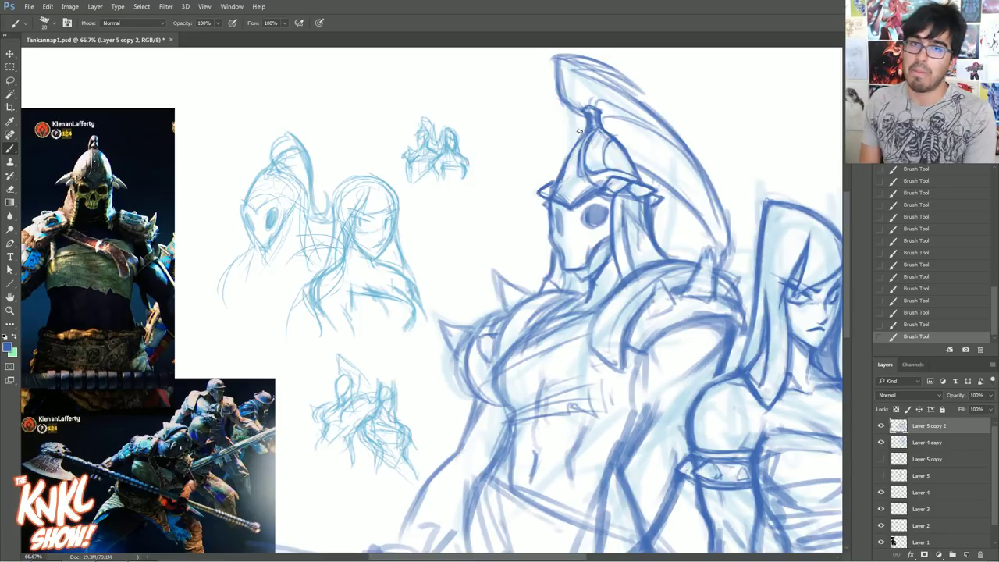
{"action": "key", "text": "bracketright"}
{"action": "key", "text": "bracketright"}
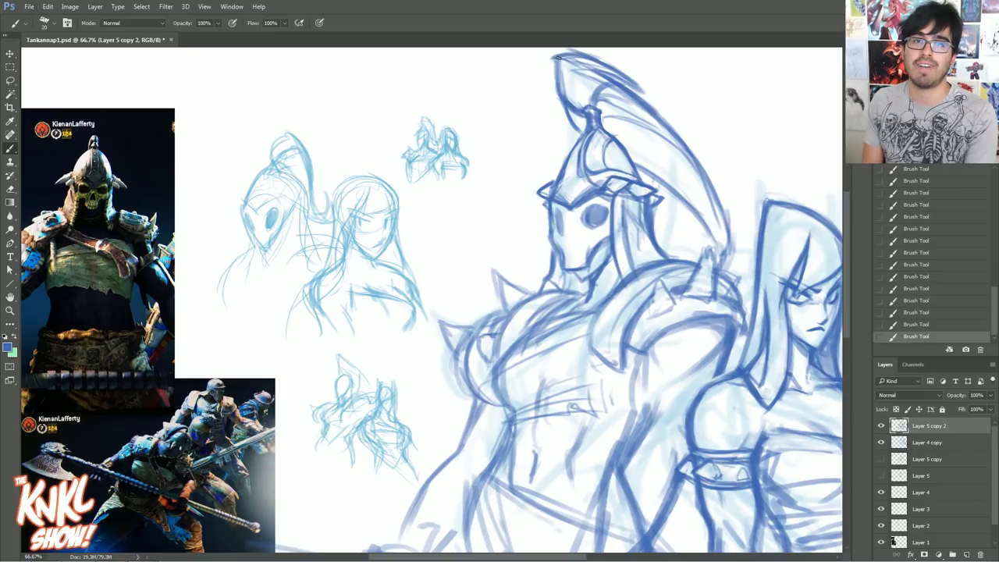
{"action": "mouse_move", "coordinate": [634, 72]}
{"action": "left_mouse_down"}
{"action": "mouse_move", "coordinate": [648, 92]}
{"action": "mouse_move", "coordinate": [630, 61]}
{"action": "left_mouse_up"}
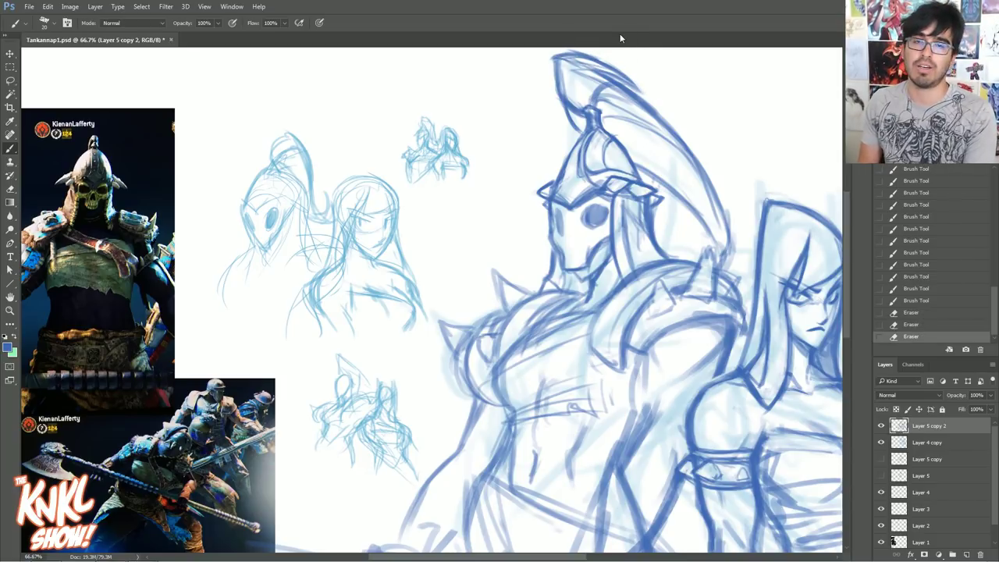
{"action": "left_click_drag", "start_coordinate": [570, 105], "coordinate": [562, 70]}
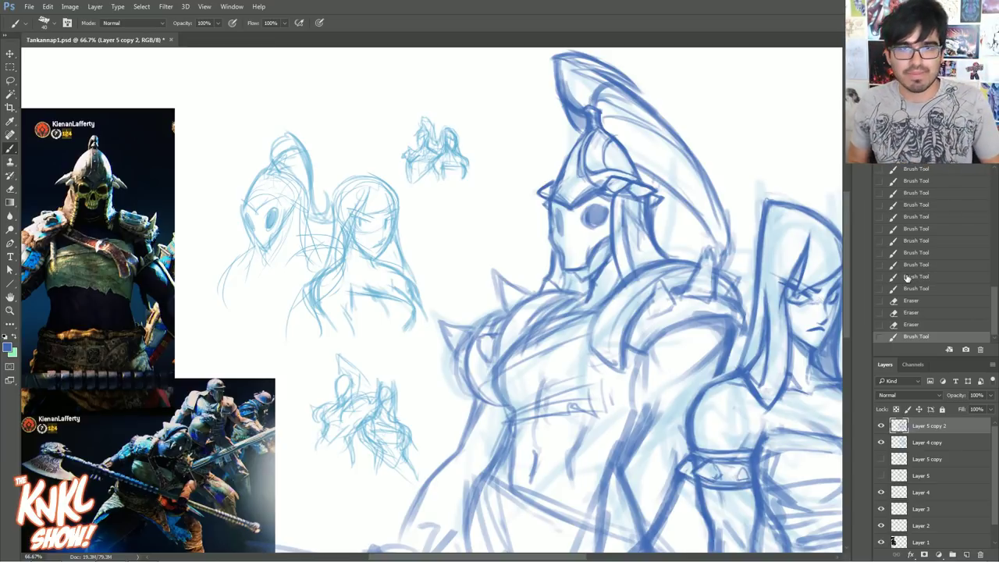
Clean the warrior's blank mask and draw skull features with a second eye socket, brow marks and a nose cavity
{"action": "mouse_move", "coordinate": [624, 289]}
{"action": "left_mouse_down"}
{"action": "mouse_move", "coordinate": [540, 306]}
{"action": "mouse_move", "coordinate": [624, 283]}
{"action": "left_mouse_up"}
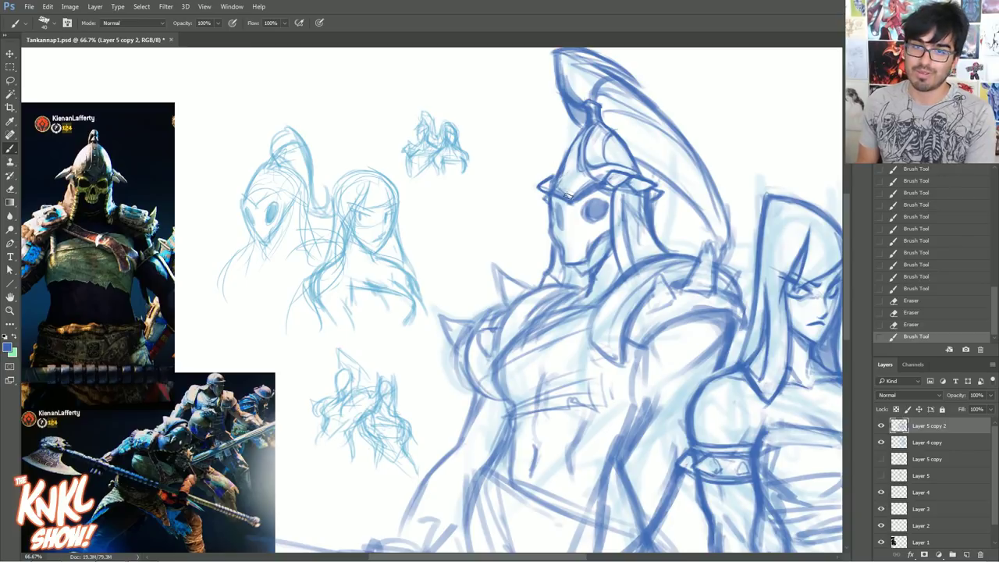
{"action": "left_click_drag", "start_coordinate": [564, 234], "coordinate": [593, 224]}
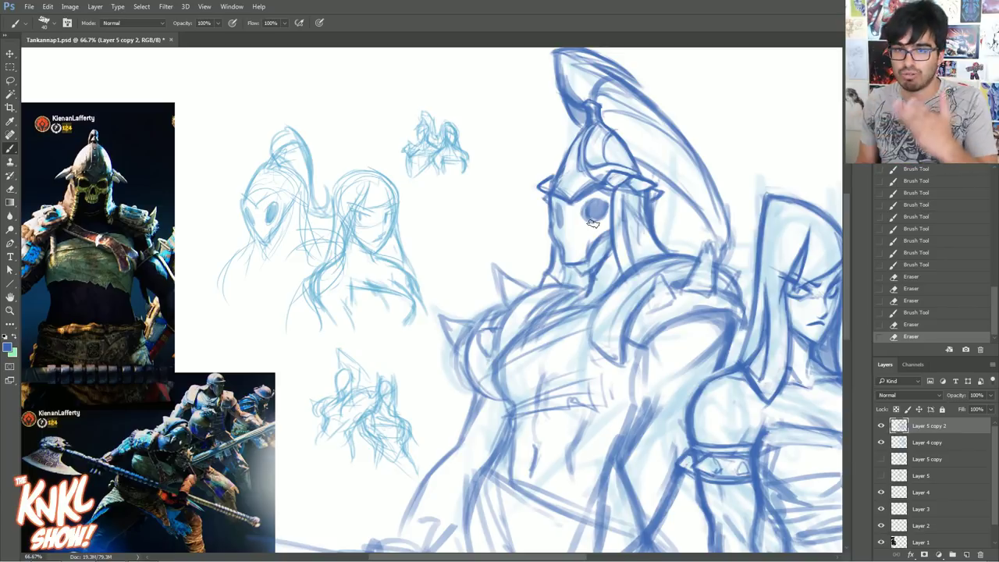
{"action": "key", "text": "bracketleft"}
{"action": "key", "text": "bracketleft"}
{"action": "key", "text": "bracketleft"}
{"action": "key", "text": "bracketleft"}
{"action": "left_click_drag", "start_coordinate": [557, 204], "coordinate": [559, 227]}
{"action": "mouse_move", "coordinate": [562, 212]}
{"action": "left_mouse_down"}
{"action": "mouse_move", "coordinate": [559, 225]}
{"action": "mouse_move", "coordinate": [563, 218]}
{"action": "left_mouse_up"}
{"action": "mouse_move", "coordinate": [566, 220]}
{"action": "left_mouse_down"}
{"action": "mouse_move", "coordinate": [557, 222]}
{"action": "mouse_move", "coordinate": [591, 222]}
{"action": "mouse_move", "coordinate": [594, 202]}
{"action": "left_mouse_up"}
{"action": "left_click_drag", "start_coordinate": [593, 204], "coordinate": [604, 200]}
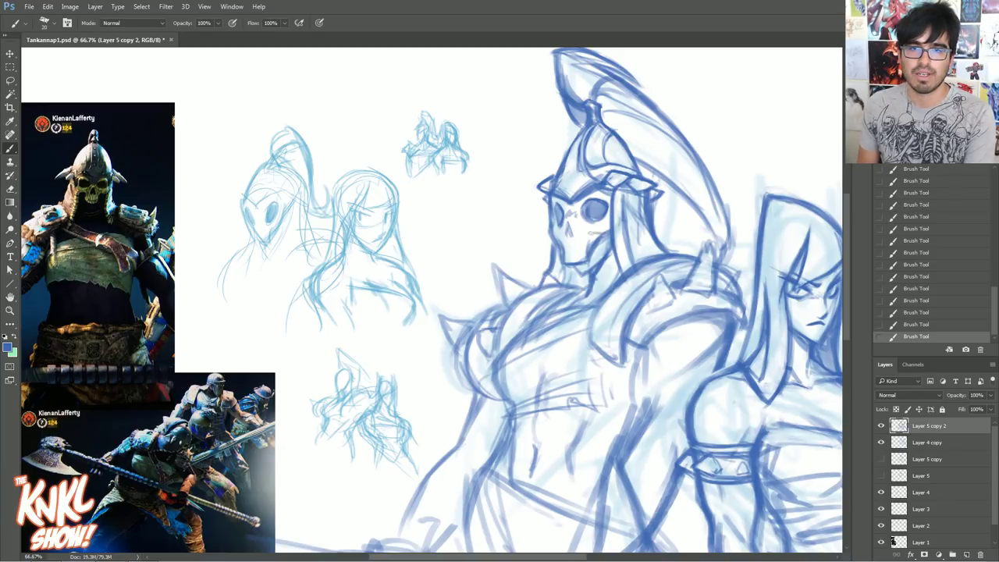
Shape the skull mask's cheekbones and erase around the larger eye socket's lower edge and the jaw
{"action": "key", "text": "]"}
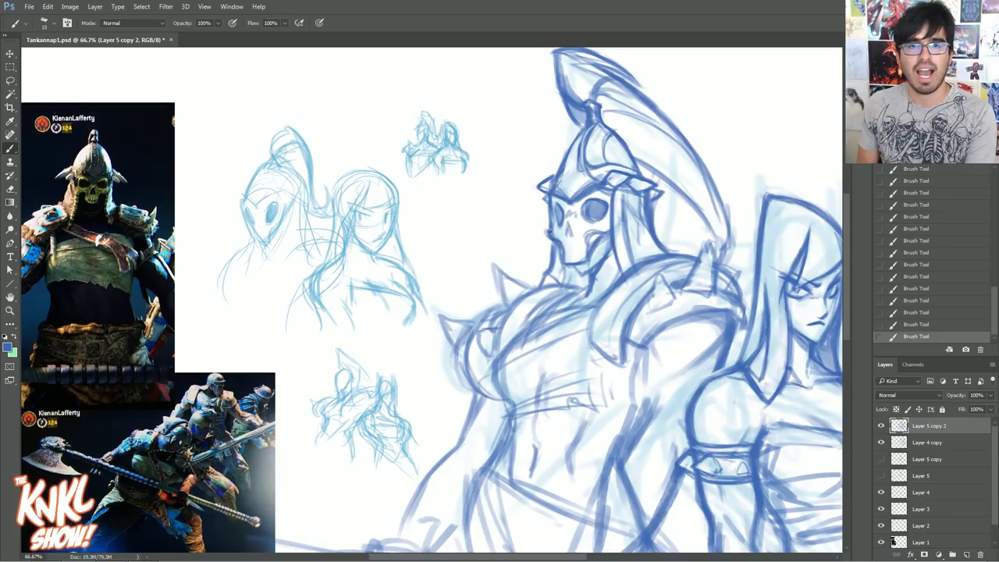
{"action": "key", "text": "bracketright"}
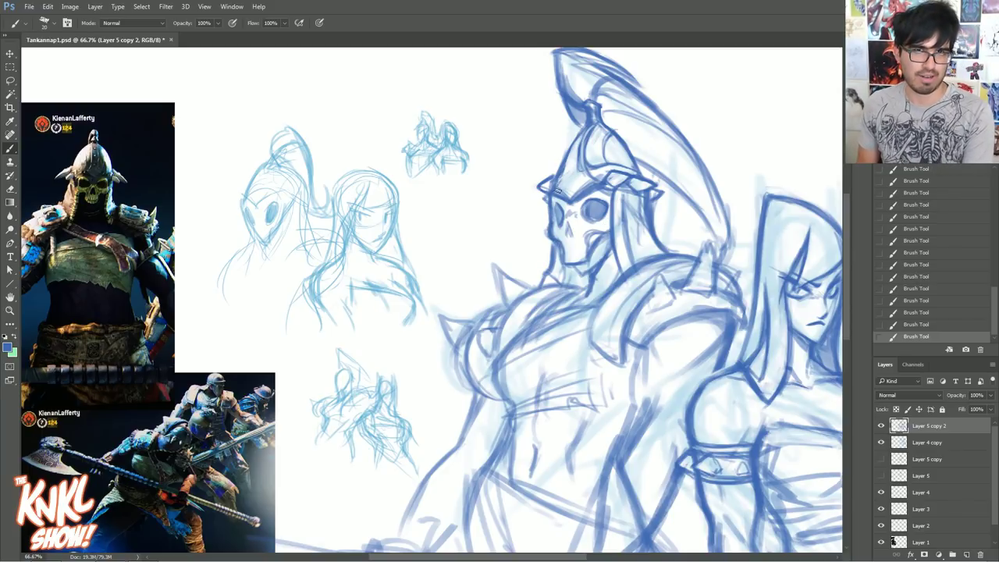
{"action": "left_click_drag", "start_coordinate": [592, 222], "coordinate": [609, 215]}
{"action": "left_click_drag", "start_coordinate": [601, 220], "coordinate": [610, 217]}
{"action": "left_click_drag", "start_coordinate": [590, 221], "coordinate": [611, 207]}
{"action": "left_click_drag", "start_coordinate": [604, 217], "coordinate": [607, 214]}
{"action": "left_click_drag", "start_coordinate": [598, 264], "coordinate": [594, 269]}
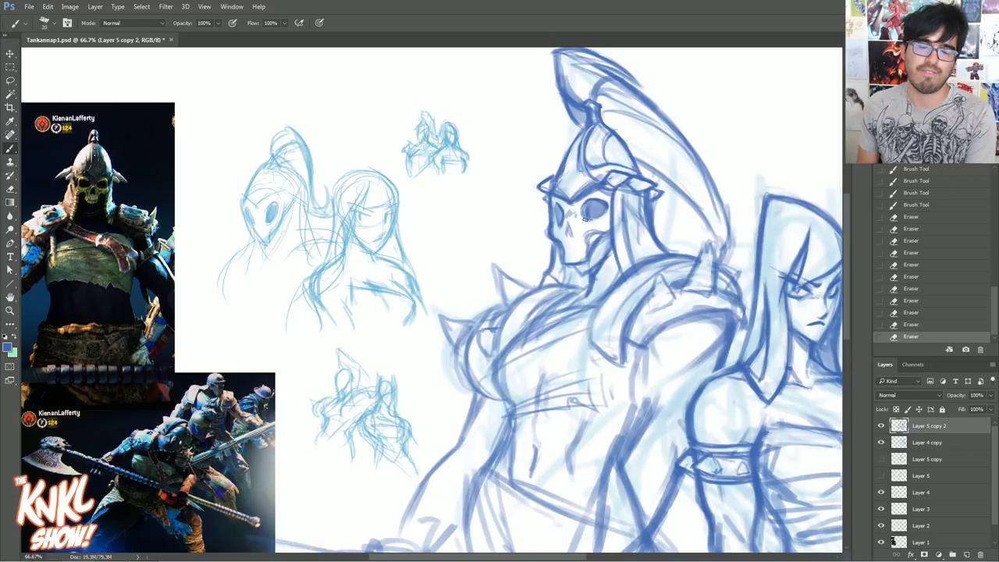
Redefine the larger eye socket's lower rim and the helmet edge running down beside it
{"action": "key", "text": "bracketleft"}
{"action": "key", "text": "bracketleft"}
{"action": "left_click_drag", "start_coordinate": [593, 217], "coordinate": [606, 213]}
{"action": "mouse_move", "coordinate": [595, 217]}
{"action": "left_mouse_down"}
{"action": "mouse_move", "coordinate": [606, 211]}
{"action": "mouse_move", "coordinate": [600, 248]}
{"action": "mouse_move", "coordinate": [609, 214]}
{"action": "left_mouse_up"}
{"action": "key", "text": "e"}
{"action": "key", "text": "b"}
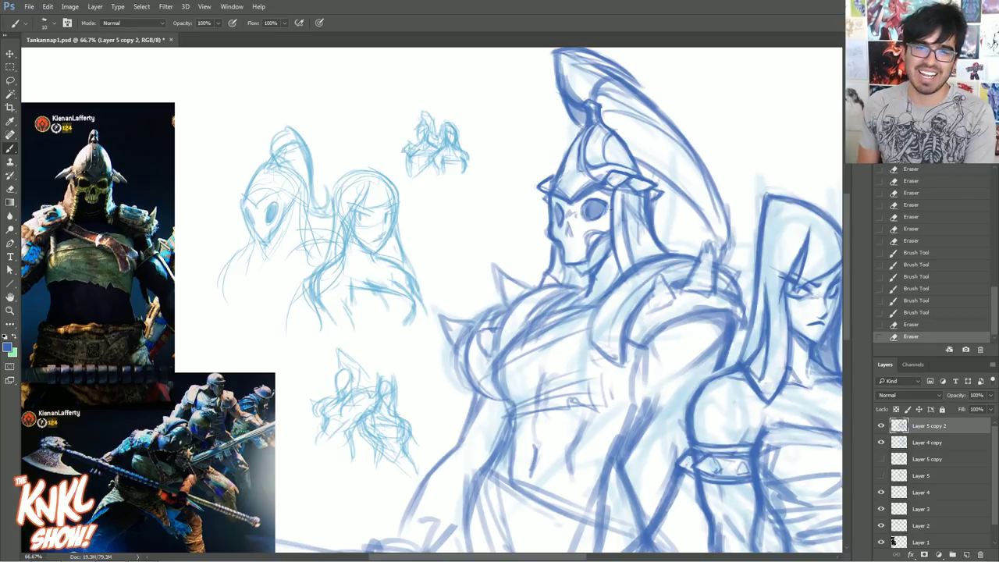
{"action": "left_click_drag", "start_coordinate": [614, 176], "coordinate": [627, 183]}
{"action": "mouse_move", "coordinate": [612, 181]}
{"action": "left_mouse_down"}
{"action": "mouse_move", "coordinate": [625, 186]}
{"action": "mouse_move", "coordinate": [606, 214]}
{"action": "left_mouse_up"}
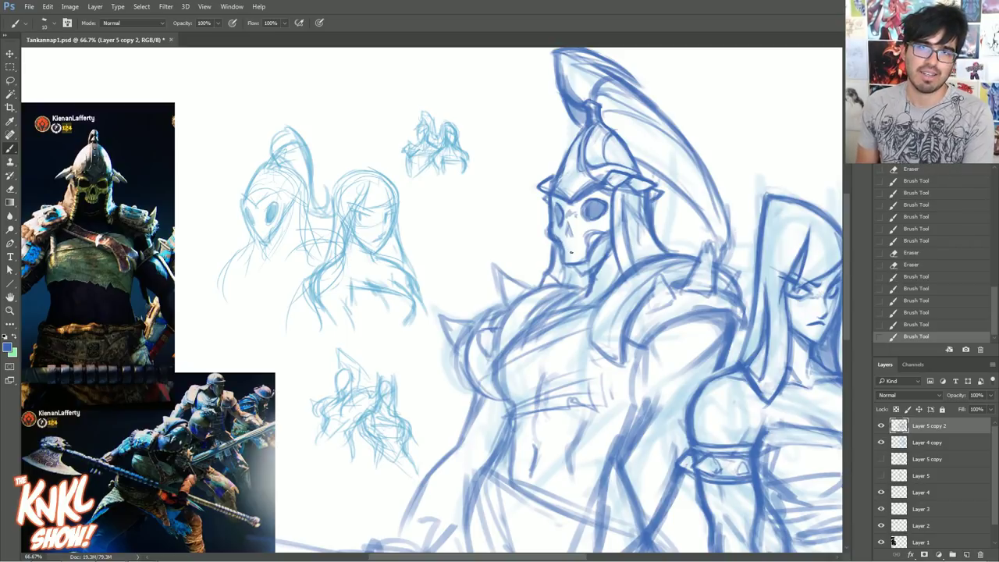
Draw a jagged row of teeth across the skull's mouth and refine them with small erasures and strokes
{"action": "left_click_drag", "start_coordinate": [580, 257], "coordinate": [569, 237]}
{"action": "mouse_move", "coordinate": [571, 231]}
{"action": "left_mouse_down"}
{"action": "mouse_move", "coordinate": [567, 260]}
{"action": "mouse_move", "coordinate": [586, 253]}
{"action": "left_mouse_up"}
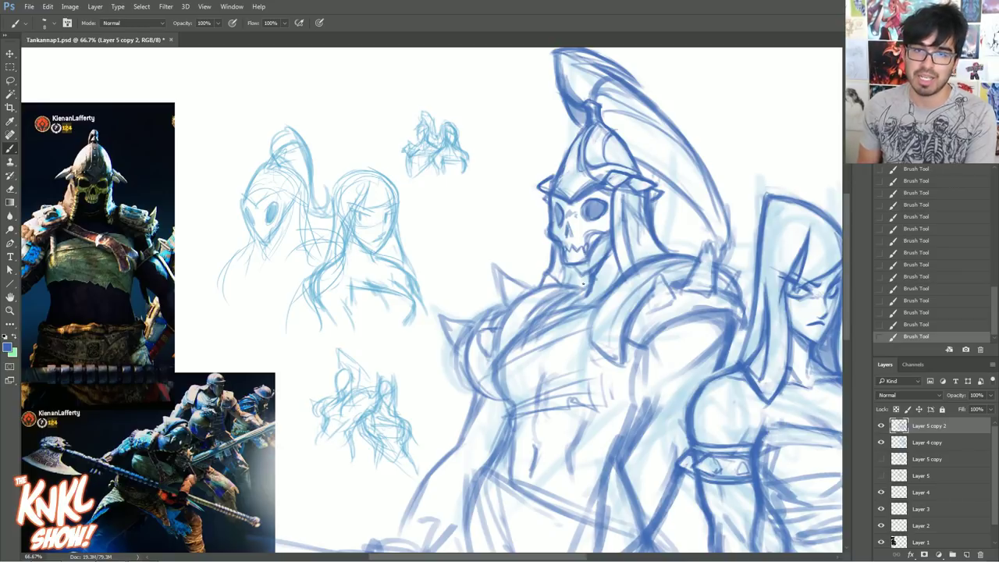
{"action": "left_click_drag", "start_coordinate": [567, 247], "coordinate": [574, 252]}
{"action": "left_click_drag", "start_coordinate": [578, 292], "coordinate": [574, 297]}
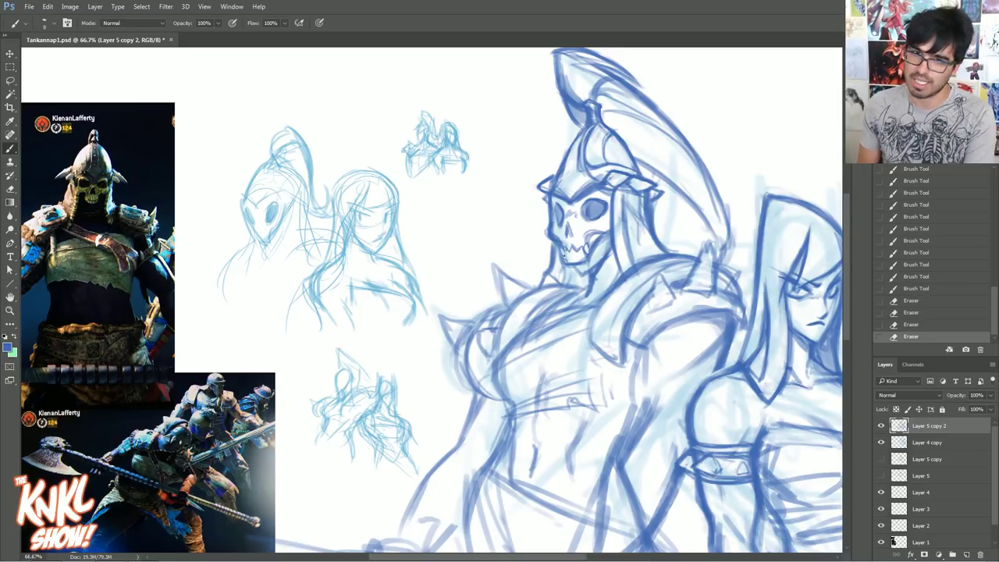
{"action": "left_click_drag", "start_coordinate": [566, 260], "coordinate": [566, 250]}
{"action": "left_click_drag", "start_coordinate": [566, 244], "coordinate": [568, 249]}
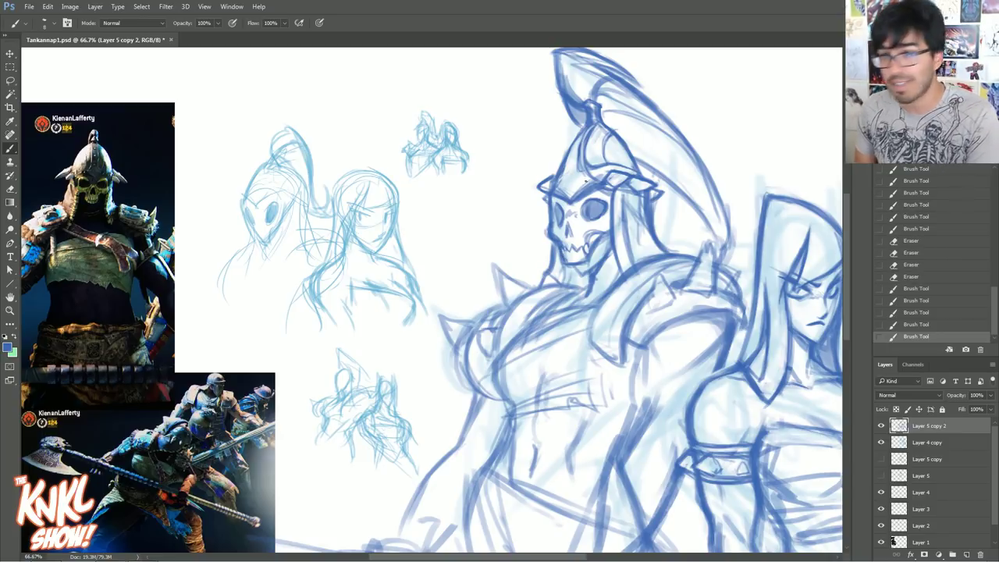
{"action": "left_click_drag", "start_coordinate": [567, 257], "coordinate": [570, 261]}
{"action": "left_click_drag", "start_coordinate": [572, 256], "coordinate": [579, 258]}
Refine the skull's front cheek contour and shape the hollow beneath the far cheekbone
{"action": "left_click_drag", "start_coordinate": [549, 228], "coordinate": [547, 233]}
{"action": "mouse_move", "coordinate": [551, 217]}
{"action": "left_mouse_down"}
{"action": "mouse_move", "coordinate": [548, 231]}
{"action": "mouse_move", "coordinate": [553, 219]}
{"action": "left_mouse_up"}
{"action": "key", "text": "]"}
{"action": "mouse_move", "coordinate": [603, 238]}
{"action": "left_mouse_down"}
{"action": "mouse_move", "coordinate": [613, 230]}
{"action": "mouse_move", "coordinate": [592, 235]}
{"action": "mouse_move", "coordinate": [591, 245]}
{"action": "mouse_move", "coordinate": [562, 247]}
{"action": "mouse_move", "coordinate": [607, 258]}
{"action": "mouse_move", "coordinate": [598, 240]}
{"action": "left_mouse_up"}
{"action": "key", "text": "]"}
{"action": "key", "text": "]"}
{"action": "key", "text": "]"}
{"action": "key", "text": "["}
{"action": "key", "text": "["}
{"action": "mouse_move", "coordinate": [594, 244]}
{"action": "left_mouse_down"}
{"action": "mouse_move", "coordinate": [605, 233]}
{"action": "mouse_move", "coordinate": [588, 252]}
{"action": "mouse_move", "coordinate": [603, 249]}
{"action": "left_mouse_up"}
Redraw the line behind the skull's jaw down to the neck and clean up around it
{"action": "key", "text": "["}
{"action": "key", "text": "["}
{"action": "key", "text": "["}
{"action": "mouse_move", "coordinate": [610, 241]}
{"action": "left_mouse_down"}
{"action": "mouse_move", "coordinate": [589, 293]}
{"action": "mouse_move", "coordinate": [599, 282]}
{"action": "mouse_move", "coordinate": [590, 284]}
{"action": "mouse_move", "coordinate": [606, 294]}
{"action": "left_mouse_up"}
{"action": "key", "text": "]"}
{"action": "key", "text": "e"}
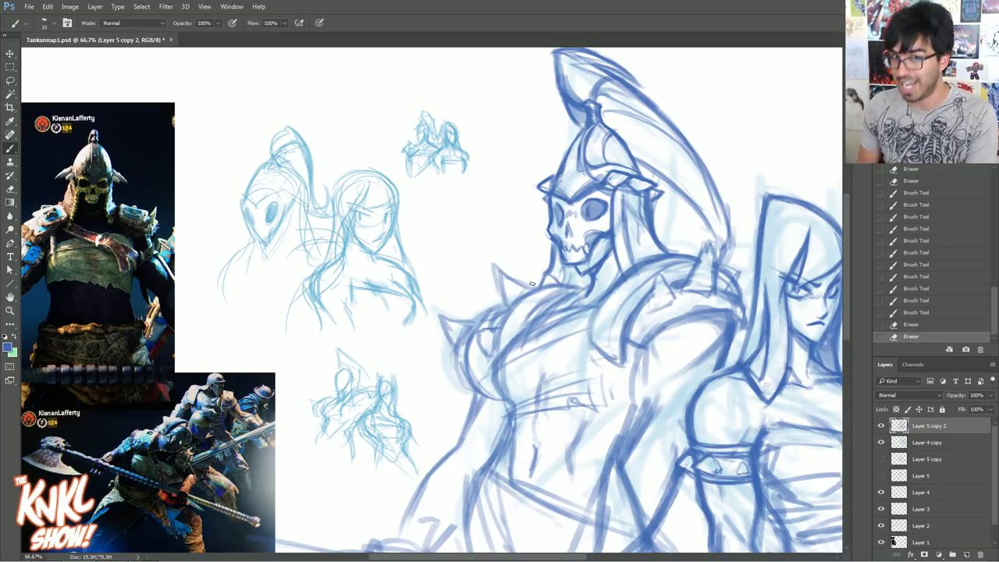
{"action": "key", "text": "b"}
{"action": "mouse_move", "coordinate": [595, 297]}
{"action": "left_mouse_down"}
{"action": "mouse_move", "coordinate": [607, 281]}
{"action": "mouse_move", "coordinate": [606, 290]}
{"action": "left_mouse_up"}
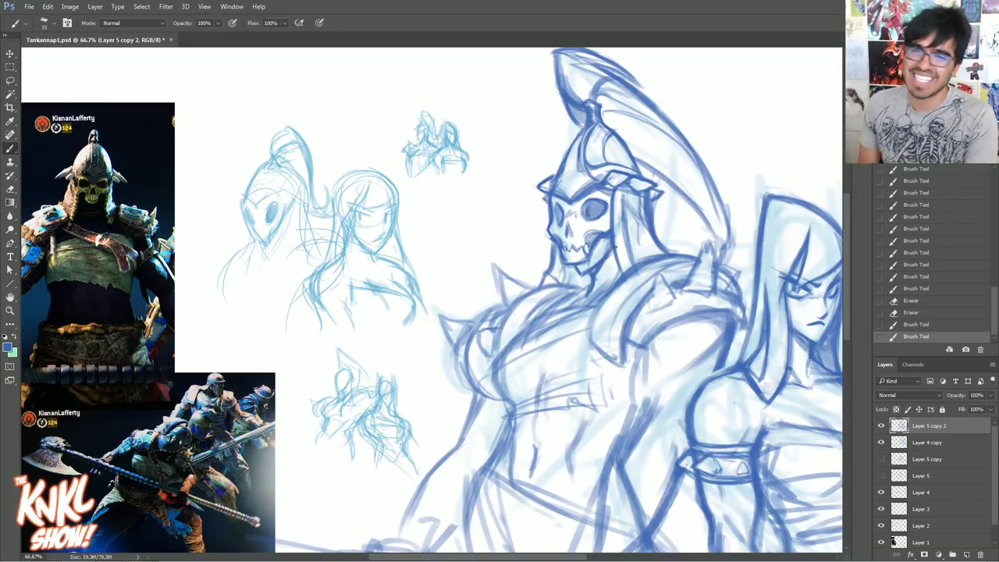
Darken the base of the warrior's neck and the collar line leading toward the far shoulder
{"action": "mouse_move", "coordinate": [596, 281]}
{"action": "left_mouse_down"}
{"action": "mouse_move", "coordinate": [586, 305]}
{"action": "mouse_move", "coordinate": [581, 291]}
{"action": "left_mouse_up"}
{"action": "key", "text": "]"}
{"action": "left_click_drag", "start_coordinate": [591, 285], "coordinate": [584, 289]}
{"action": "left_click_drag", "start_coordinate": [591, 284], "coordinate": [556, 284]}
{"action": "left_click_drag", "start_coordinate": [577, 286], "coordinate": [555, 284]}
{"action": "key", "text": "["}
Redraw the sharp spikes on top of the warrior's far shoulder with crisp dark outlines
{"action": "mouse_move", "coordinate": [551, 272]}
{"action": "left_mouse_down"}
{"action": "mouse_move", "coordinate": [559, 283]}
{"action": "mouse_move", "coordinate": [509, 276]}
{"action": "left_mouse_up"}
{"action": "key", "text": "]"}
{"action": "left_click_drag", "start_coordinate": [533, 289], "coordinate": [498, 269]}
{"action": "left_click_drag", "start_coordinate": [522, 284], "coordinate": [493, 266]}
{"action": "mouse_move", "coordinate": [509, 308]}
{"action": "left_mouse_down"}
{"action": "mouse_move", "coordinate": [495, 278]}
{"action": "mouse_move", "coordinate": [503, 301]}
{"action": "left_mouse_up"}
{"action": "key", "text": "bracketleft"}
{"action": "key", "text": "bracketleft"}
{"action": "left_click_drag", "start_coordinate": [495, 267], "coordinate": [515, 286]}
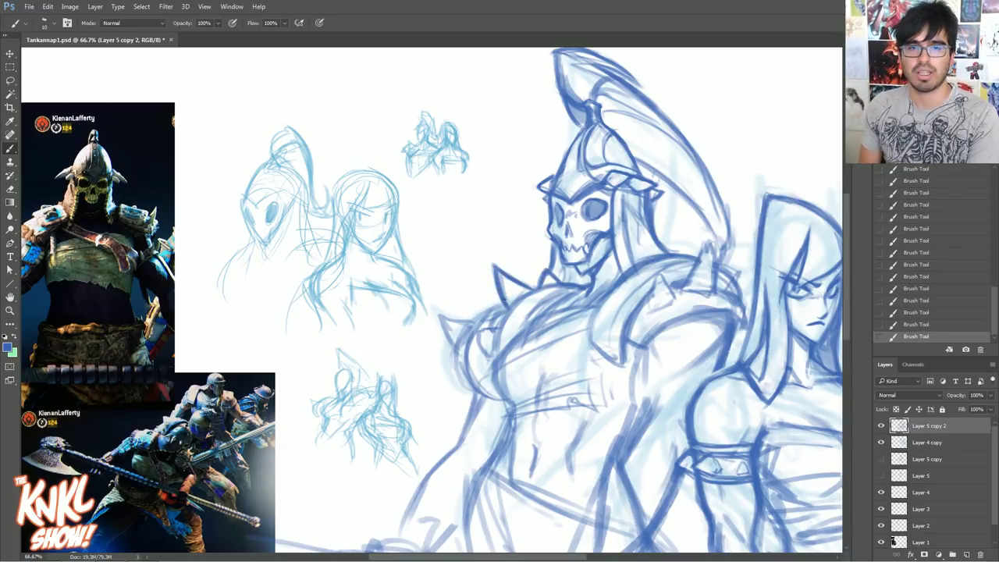
Draw two pointed spikes on the warrior's near shoulder guard and erase the rough lines around them
{"action": "key", "text": "bracketright"}
{"action": "key", "text": "bracketright"}
{"action": "key", "text": "bracketleft"}
{"action": "key", "text": "bracketleft"}
{"action": "key", "text": "bracketleft"}
{"action": "mouse_move", "coordinate": [649, 310]}
{"action": "left_mouse_down"}
{"action": "mouse_move", "coordinate": [658, 277]}
{"action": "mouse_move", "coordinate": [668, 306]}
{"action": "mouse_move", "coordinate": [678, 299]}
{"action": "mouse_move", "coordinate": [656, 273]}
{"action": "mouse_move", "coordinate": [648, 309]}
{"action": "mouse_move", "coordinate": [678, 287]}
{"action": "mouse_move", "coordinate": [656, 270]}
{"action": "mouse_move", "coordinate": [684, 284]}
{"action": "mouse_move", "coordinate": [710, 239]}
{"action": "left_mouse_up"}
{"action": "mouse_move", "coordinate": [709, 241]}
{"action": "left_mouse_down"}
{"action": "mouse_move", "coordinate": [687, 284]}
{"action": "mouse_move", "coordinate": [712, 298]}
{"action": "mouse_move", "coordinate": [711, 245]}
{"action": "mouse_move", "coordinate": [709, 291]}
{"action": "mouse_move", "coordinate": [696, 270]}
{"action": "mouse_move", "coordinate": [690, 280]}
{"action": "mouse_move", "coordinate": [711, 256]}
{"action": "left_mouse_up"}
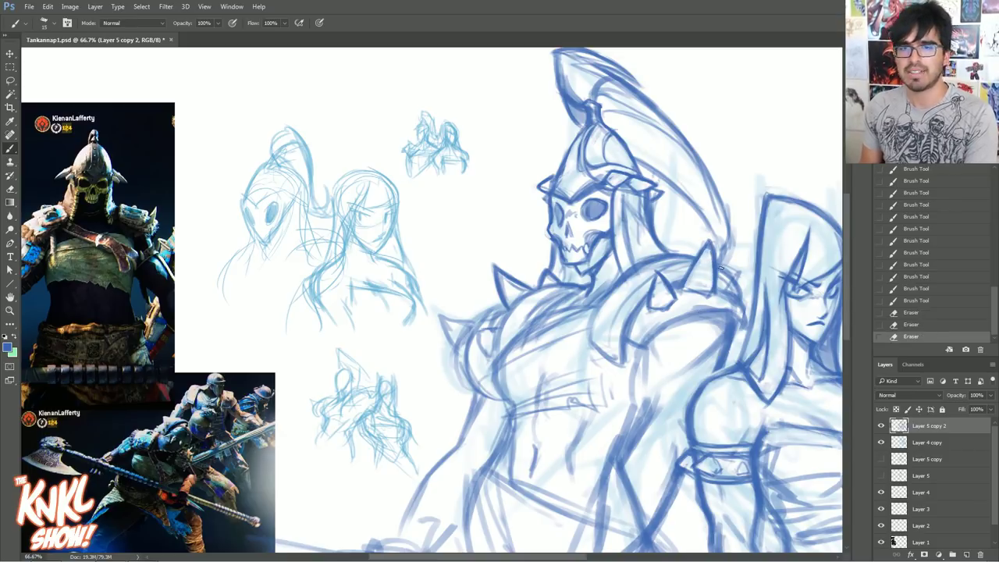
{"action": "left_click_drag", "start_coordinate": [756, 210], "coordinate": [619, 170]}
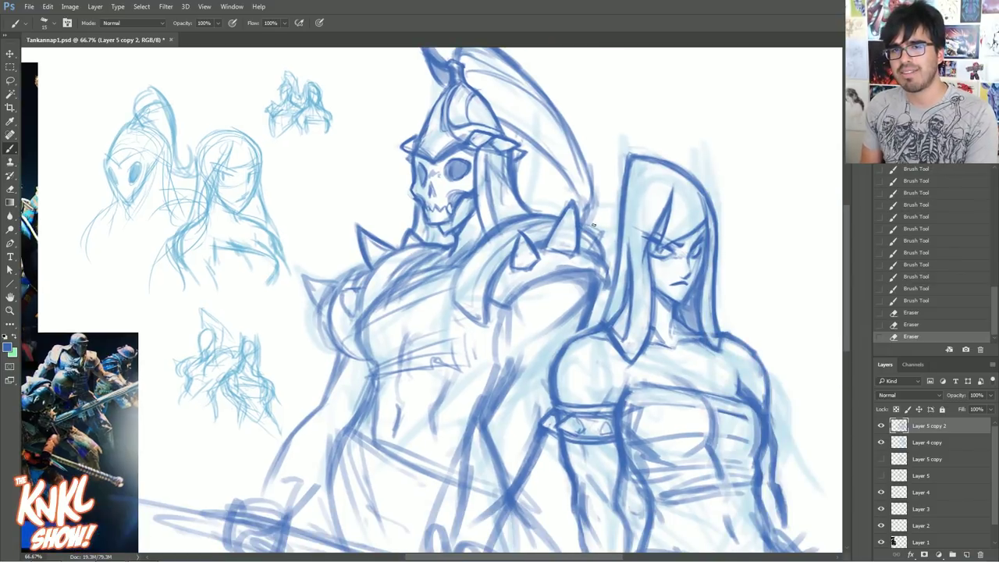
Draw another pointed spike at the outer edge of the warrior's near shoulder guard and clean up its outline
{"action": "left_click_drag", "start_coordinate": [607, 260], "coordinate": [606, 236]}
{"action": "left_click_drag", "start_coordinate": [609, 262], "coordinate": [606, 228]}
{"action": "left_click_drag", "start_coordinate": [593, 251], "coordinate": [604, 231]}
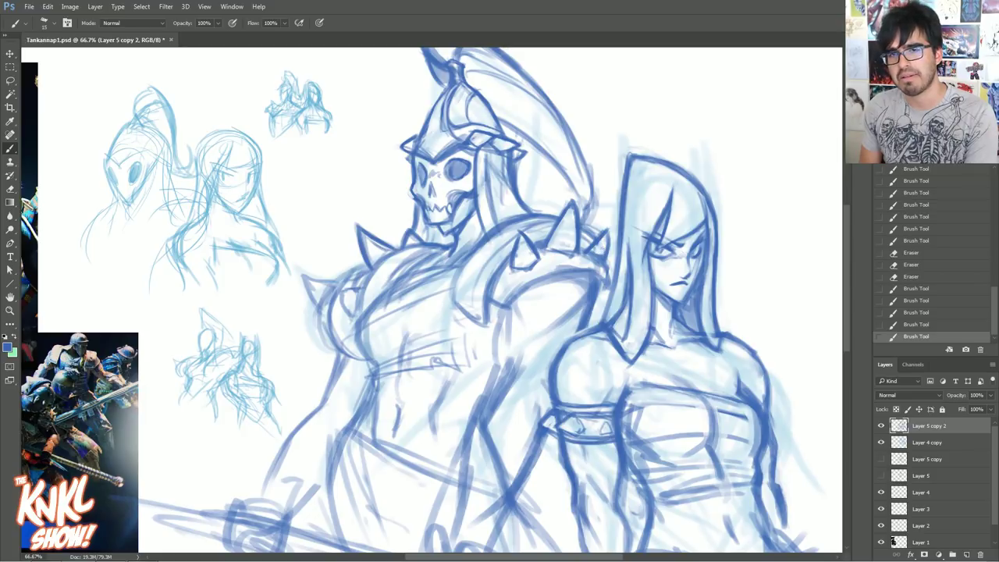
{"action": "left_click_drag", "start_coordinate": [612, 234], "coordinate": [609, 226]}
{"action": "left_click_drag", "start_coordinate": [613, 233], "coordinate": [611, 227]}
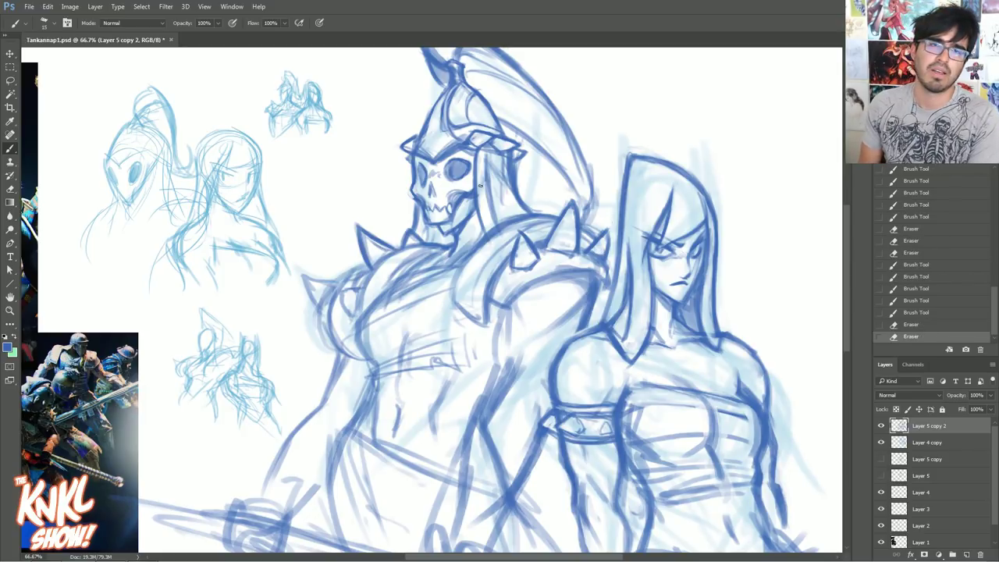
Define the individual teeth along the skull mask's jaw with short dark strokes and erase the stray lines around them
{"action": "left_click_drag", "start_coordinate": [419, 213], "coordinate": [470, 242]}
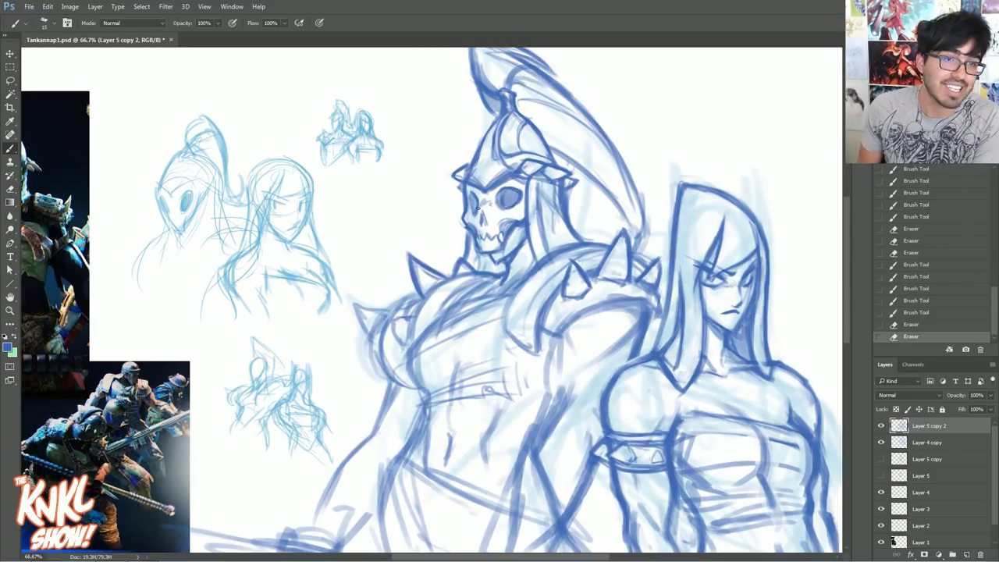
{"action": "mouse_move", "coordinate": [479, 205]}
{"action": "left_mouse_down"}
{"action": "mouse_move", "coordinate": [589, 194]}
{"action": "mouse_move", "coordinate": [606, 232]}
{"action": "left_mouse_up"}
{"action": "left_click_drag", "start_coordinate": [601, 228], "coordinate": [604, 232]}
{"action": "left_click_drag", "start_coordinate": [600, 226], "coordinate": [601, 231]}
{"action": "left_click_drag", "start_coordinate": [599, 225], "coordinate": [601, 231]}
{"action": "left_click_drag", "start_coordinate": [598, 226], "coordinate": [600, 231]}
{"action": "left_click_drag", "start_coordinate": [595, 226], "coordinate": [595, 238]}
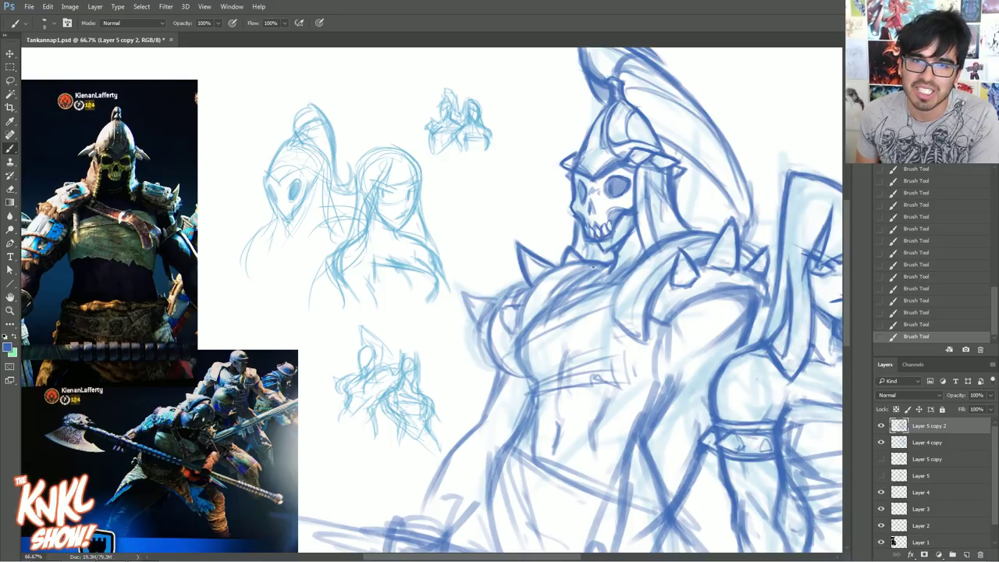
{"action": "key", "text": "e"}
{"action": "left_click_drag", "start_coordinate": [602, 237], "coordinate": [607, 240]}
{"action": "mouse_move", "coordinate": [602, 237]}
{"action": "left_mouse_down"}
{"action": "mouse_move", "coordinate": [621, 223]}
{"action": "mouse_move", "coordinate": [639, 236]}
{"action": "mouse_move", "coordinate": [630, 261]}
{"action": "mouse_move", "coordinate": [634, 251]}
{"action": "mouse_move", "coordinate": [601, 254]}
{"action": "left_mouse_up"}
Shade the warrior's neck beneath the skull's jaw, adjusting the brush size to fit the narrow areas
{"action": "key", "text": "bracketright"}
{"action": "key", "text": "bracketright"}
{"action": "left_click", "coordinate": [933, 327]}
{"action": "key", "text": "bracketright"}
{"action": "key", "text": "bracketleft"}
{"action": "key", "text": "bracketleft"}
{"action": "key", "text": "bracketleft"}
{"action": "key", "text": "bracketleft"}
{"action": "key", "text": "bracketleft"}
{"action": "left_click_drag", "start_coordinate": [604, 249], "coordinate": [596, 251]}
{"action": "key", "text": "bracketright"}
{"action": "key", "text": "bracketright"}
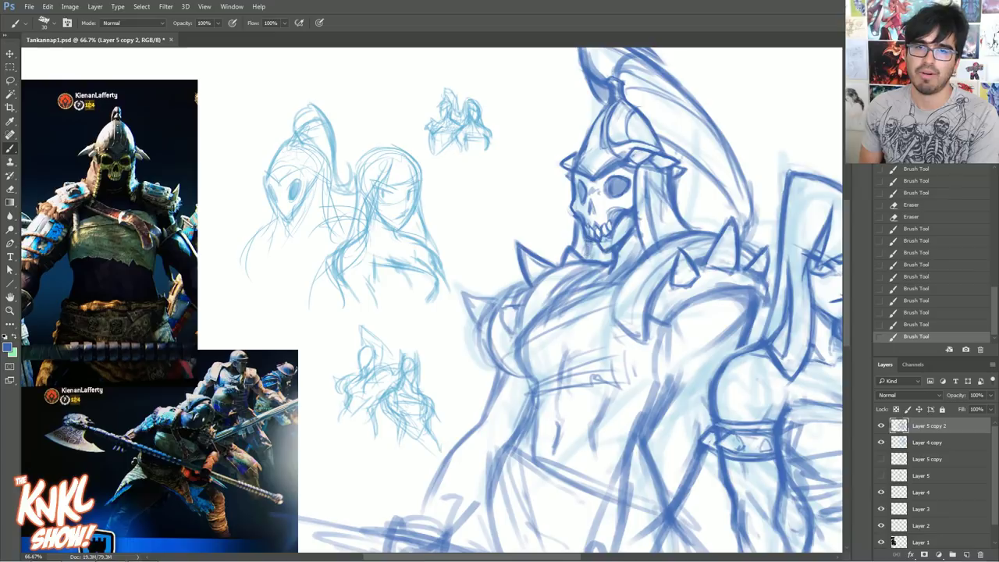
{"action": "left_click_drag", "start_coordinate": [592, 241], "coordinate": [646, 251]}
{"action": "key", "text": "bracketleft"}
{"action": "key", "text": "bracketleft"}
{"action": "mouse_move", "coordinate": [638, 225]}
{"action": "left_mouse_down"}
{"action": "mouse_move", "coordinate": [641, 251]}
{"action": "mouse_move", "coordinate": [639, 234]}
{"action": "left_mouse_up"}
Add shading with a larger brush beneath the helmet's side horn, beside the skull mask
{"action": "key", "text": "bracketright"}
{"action": "key", "text": "bracketright"}
{"action": "key", "text": "bracketright"}
{"action": "key", "text": "bracketright"}
{"action": "key", "text": "bracketright"}
{"action": "key", "text": "bracketright"}
{"action": "left_click_drag", "start_coordinate": [651, 173], "coordinate": [650, 176]}
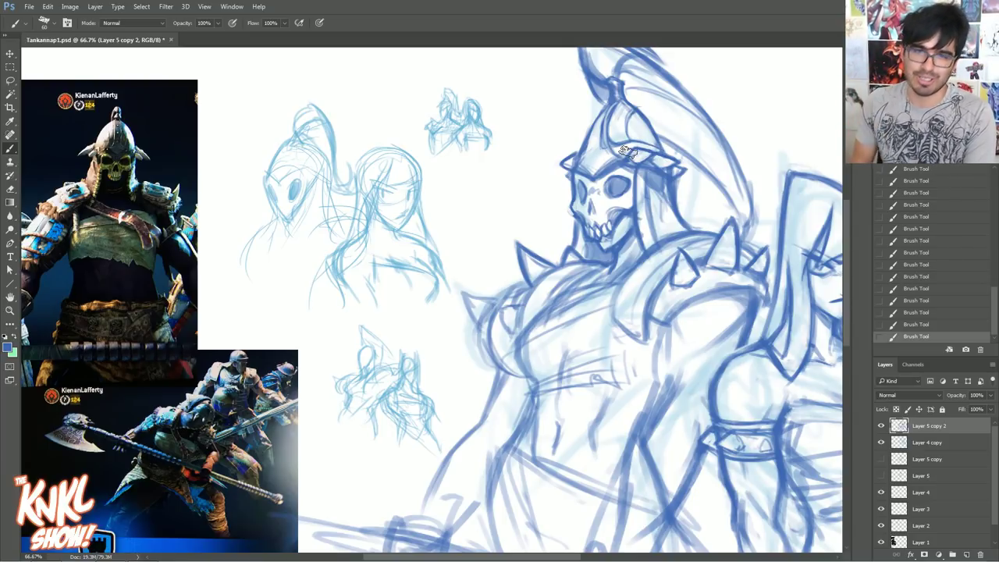
Redraw the inner and outer edges of the helmet's long plume with a small brush in clean dark lines
{"action": "left_click_drag", "start_coordinate": [773, 141], "coordinate": [710, 170]}
{"action": "key", "text": "bracketleft"}
{"action": "key", "text": "bracketleft"}
{"action": "key", "text": "bracketleft"}
{"action": "key", "text": "bracketleft"}
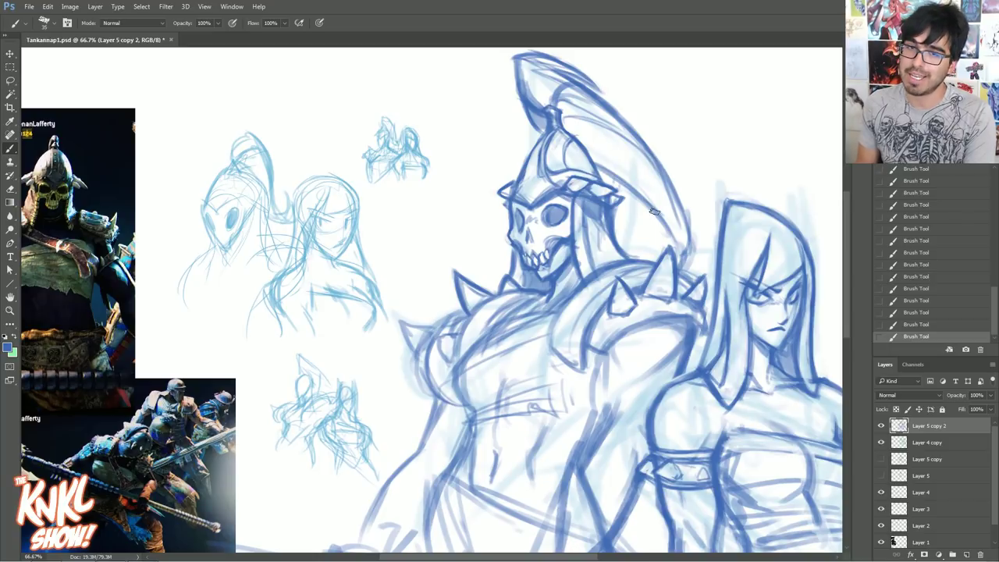
{"action": "key", "text": "bracketleft"}
{"action": "key", "text": "bracketleft"}
{"action": "key", "text": "bracketleft"}
{"action": "key", "text": "bracketleft"}
{"action": "key", "text": "bracketleft"}
{"action": "left_click_drag", "start_coordinate": [675, 246], "coordinate": [614, 177]}
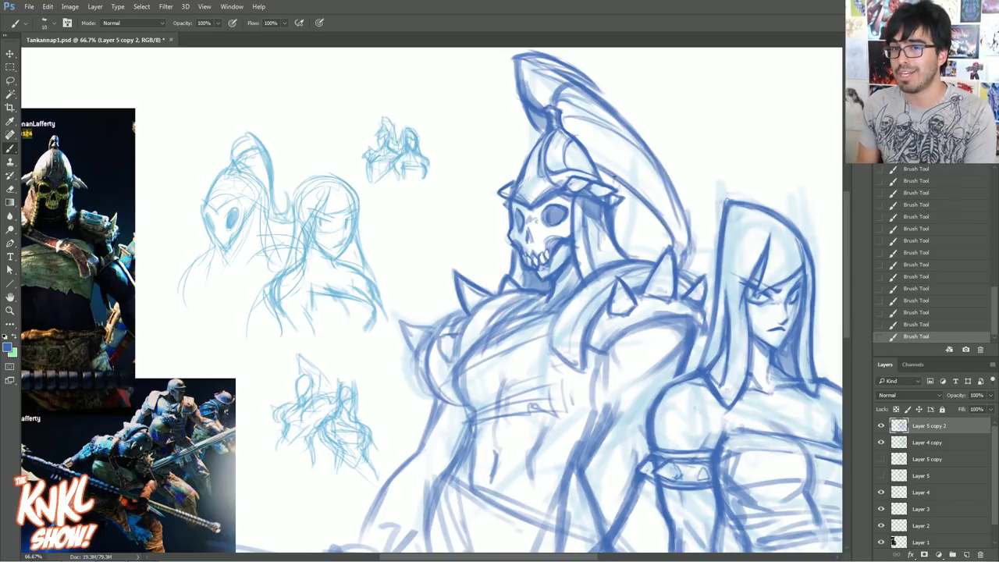
{"action": "mouse_move", "coordinate": [683, 267]}
{"action": "left_mouse_down"}
{"action": "mouse_move", "coordinate": [691, 230]}
{"action": "mouse_move", "coordinate": [652, 152]}
{"action": "left_mouse_up"}
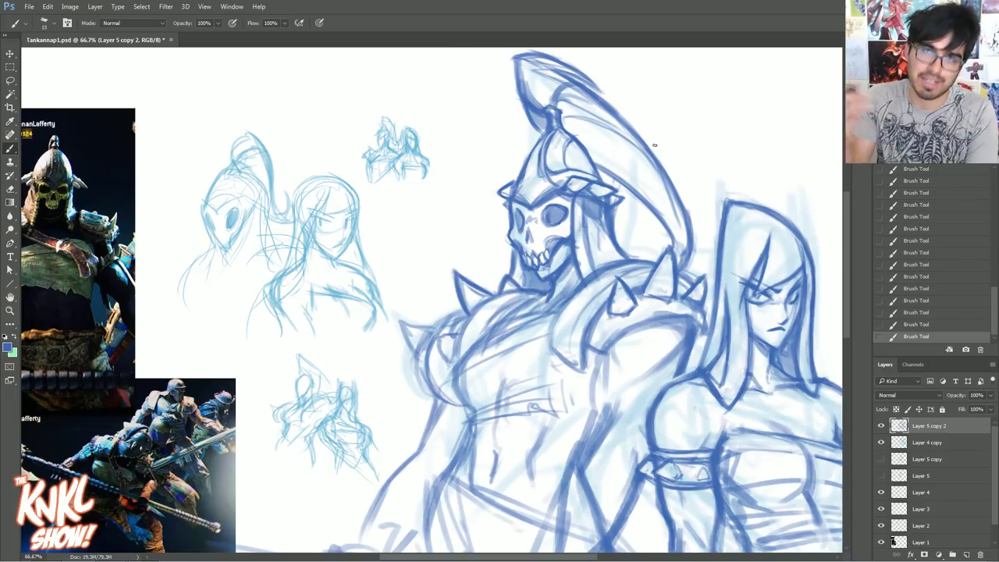
Erase the rough construction lines inside and along the helmet's plume
{"action": "key", "text": "e"}
{"action": "left_click_drag", "start_coordinate": [681, 258], "coordinate": [668, 186]}
{"action": "mouse_move", "coordinate": [679, 228]}
{"action": "left_mouse_down"}
{"action": "mouse_move", "coordinate": [656, 167]}
{"action": "mouse_move", "coordinate": [621, 148]}
{"action": "left_mouse_up"}
{"action": "left_click_drag", "start_coordinate": [669, 226], "coordinate": [616, 171]}
{"action": "left_click_drag", "start_coordinate": [641, 210], "coordinate": [610, 186]}
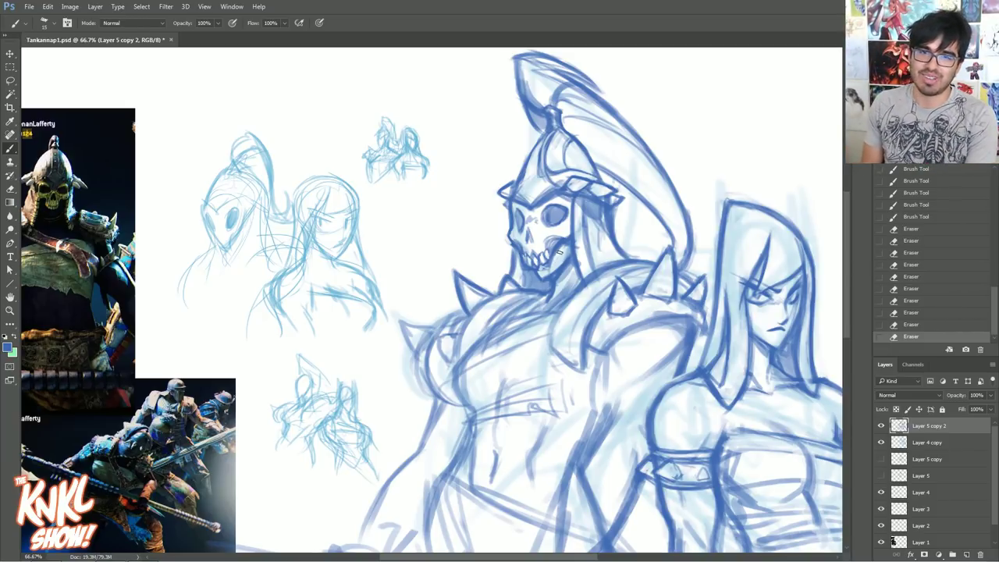
Clean up the skull's cheek and jaw corner, then redraw the chin and far jaw edge with a finer brush
{"action": "left_click_drag", "start_coordinate": [555, 247], "coordinate": [560, 253]}
{"action": "left_click_drag", "start_coordinate": [564, 248], "coordinate": [560, 253]}
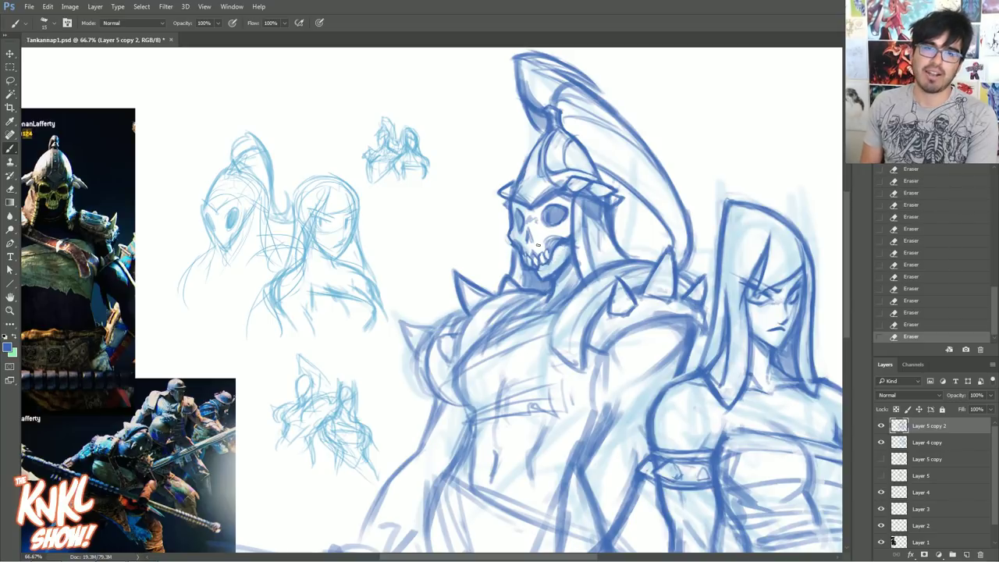
{"action": "key", "text": "["}
{"action": "left_click_drag", "start_coordinate": [539, 264], "coordinate": [544, 264]}
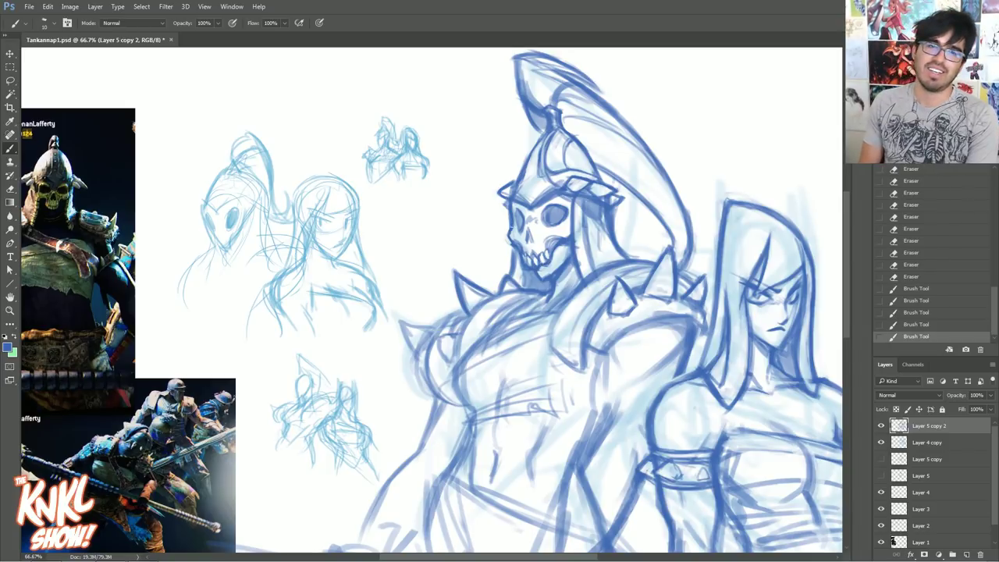
{"action": "left_click_drag", "start_coordinate": [512, 247], "coordinate": [514, 257]}
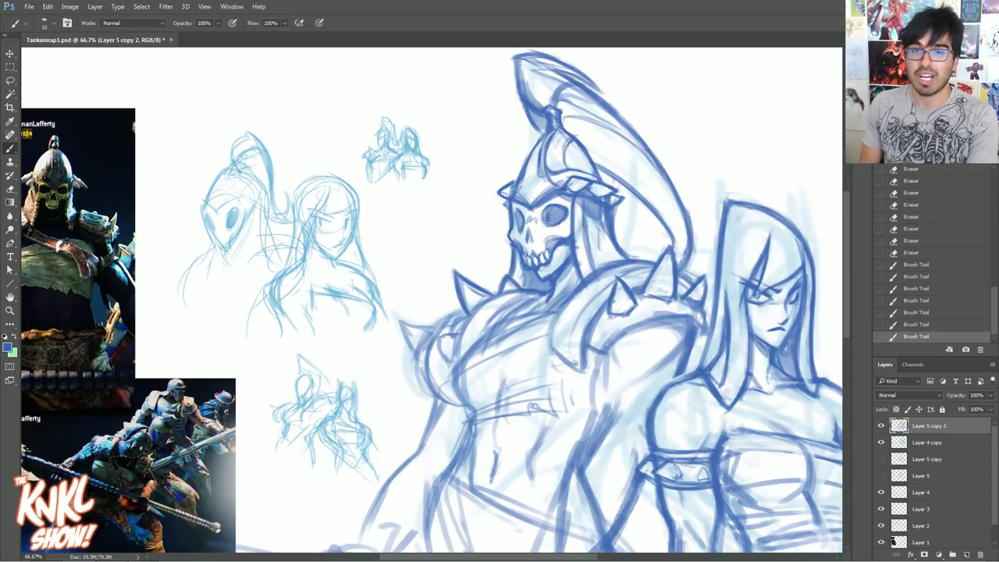
Redraw the edge of the drape behind the skull's neck and shade the area under the helmet's back
{"action": "key", "text": "e"}
{"action": "left_click_drag", "start_coordinate": [582, 268], "coordinate": [577, 234]}
{"action": "key", "text": "b"}
{"action": "left_click_drag", "start_coordinate": [580, 272], "coordinate": [577, 256]}
{"action": "key", "text": "bracketright"}
{"action": "key", "text": "bracketright"}
{"action": "key", "text": "bracketright"}
{"action": "key", "text": "bracketright"}
{"action": "key", "text": "bracketright"}
{"action": "mouse_move", "coordinate": [591, 216]}
{"action": "left_mouse_down"}
{"action": "mouse_move", "coordinate": [593, 253]}
{"action": "mouse_move", "coordinate": [613, 241]}
{"action": "mouse_move", "coordinate": [595, 207]}
{"action": "mouse_move", "coordinate": [609, 212]}
{"action": "left_mouse_up"}
{"action": "key", "text": "bracketleft"}
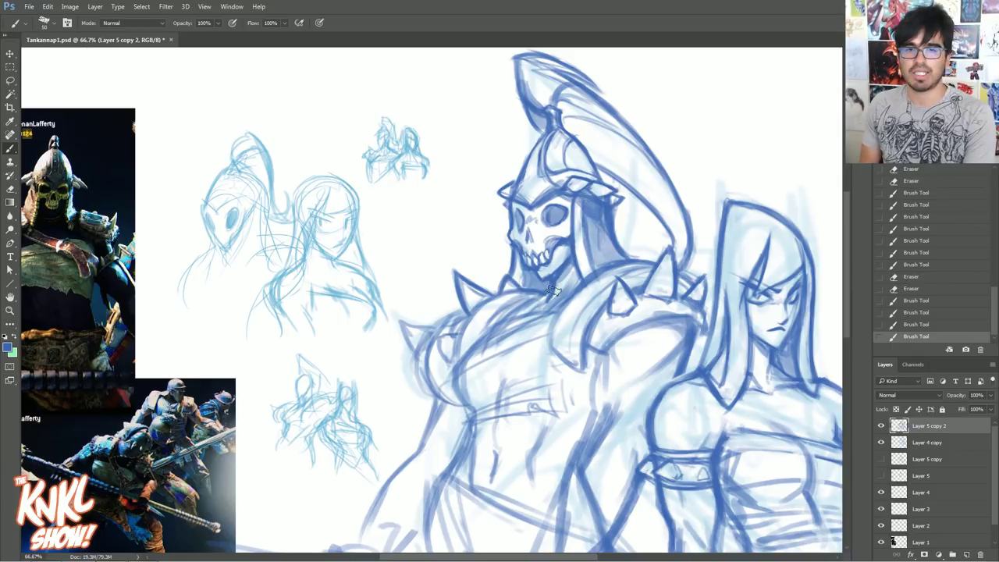
Darken the collar and strap lines running across the warrior's upper chest toward the far shoulder
{"action": "mouse_move", "coordinate": [542, 313]}
{"action": "left_mouse_down"}
{"action": "mouse_move", "coordinate": [532, 317]}
{"action": "mouse_move", "coordinate": [554, 311]}
{"action": "mouse_move", "coordinate": [506, 320]}
{"action": "mouse_move", "coordinate": [469, 349]}
{"action": "mouse_move", "coordinate": [476, 343]}
{"action": "left_mouse_up"}
{"action": "mouse_move", "coordinate": [490, 327]}
{"action": "left_mouse_down"}
{"action": "mouse_move", "coordinate": [478, 342]}
{"action": "mouse_move", "coordinate": [503, 297]}
{"action": "left_mouse_up"}
{"action": "key", "text": "]"}
{"action": "left_click_drag", "start_coordinate": [459, 359], "coordinate": [499, 294]}
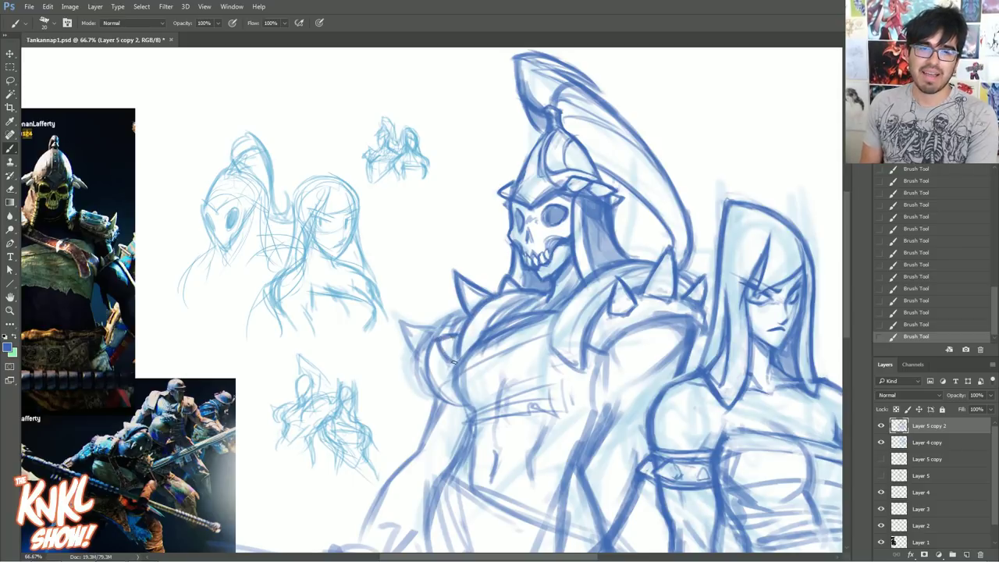
{"action": "key", "text": "bracketleft"}
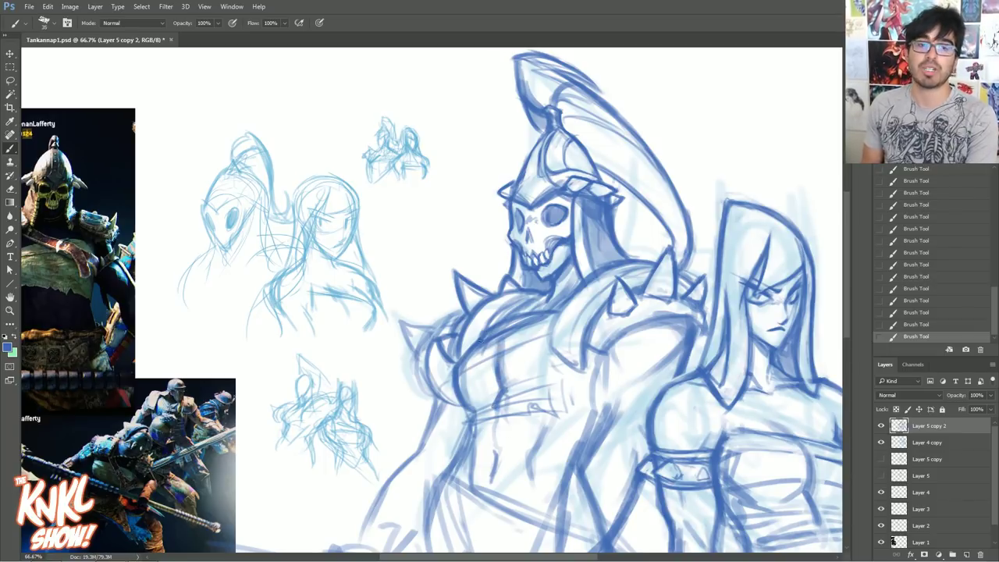
Add fold lines to the warrior's chest wrap and redraw its lower hem across the torso in dark strokes
{"action": "left_click_drag", "start_coordinate": [506, 386], "coordinate": [509, 358]}
{"action": "left_click_drag", "start_coordinate": [487, 351], "coordinate": [531, 331]}
{"action": "mouse_move", "coordinate": [484, 375]}
{"action": "left_mouse_down"}
{"action": "mouse_move", "coordinate": [504, 359]}
{"action": "mouse_move", "coordinate": [520, 375]}
{"action": "mouse_move", "coordinate": [526, 344]}
{"action": "left_mouse_up"}
{"action": "left_click_drag", "start_coordinate": [486, 422], "coordinate": [541, 404]}
{"action": "mouse_move", "coordinate": [535, 413]}
{"action": "left_mouse_down"}
{"action": "mouse_move", "coordinate": [580, 407]}
{"action": "mouse_move", "coordinate": [560, 416]}
{"action": "mouse_move", "coordinate": [584, 436]}
{"action": "mouse_move", "coordinate": [578, 412]}
{"action": "left_mouse_up"}
{"action": "left_click_drag", "start_coordinate": [561, 422], "coordinate": [581, 415]}
{"action": "mouse_move", "coordinate": [564, 434]}
{"action": "left_mouse_down"}
{"action": "mouse_move", "coordinate": [589, 411]}
{"action": "mouse_move", "coordinate": [579, 407]}
{"action": "left_mouse_up"}
{"action": "mouse_move", "coordinate": [565, 439]}
{"action": "left_mouse_down"}
{"action": "mouse_move", "coordinate": [587, 417]}
{"action": "mouse_move", "coordinate": [590, 439]}
{"action": "mouse_move", "coordinate": [578, 432]}
{"action": "left_mouse_up"}
{"action": "key", "text": "bracketright"}
{"action": "key", "text": "bracketright"}
{"action": "left_click_drag", "start_coordinate": [473, 427], "coordinate": [500, 421]}
{"action": "left_click_drag", "start_coordinate": [476, 426], "coordinate": [512, 418]}
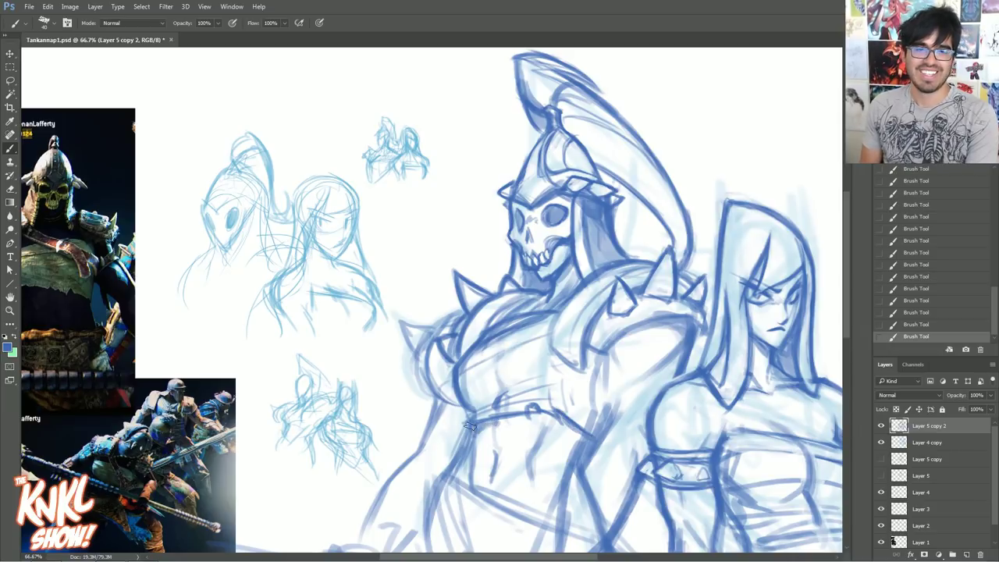
Hide and show Layer 5 copy 2 to compare the refined lines with the sketch underneath
{"action": "left_click_drag", "start_coordinate": [802, 160], "coordinate": [678, 130]}
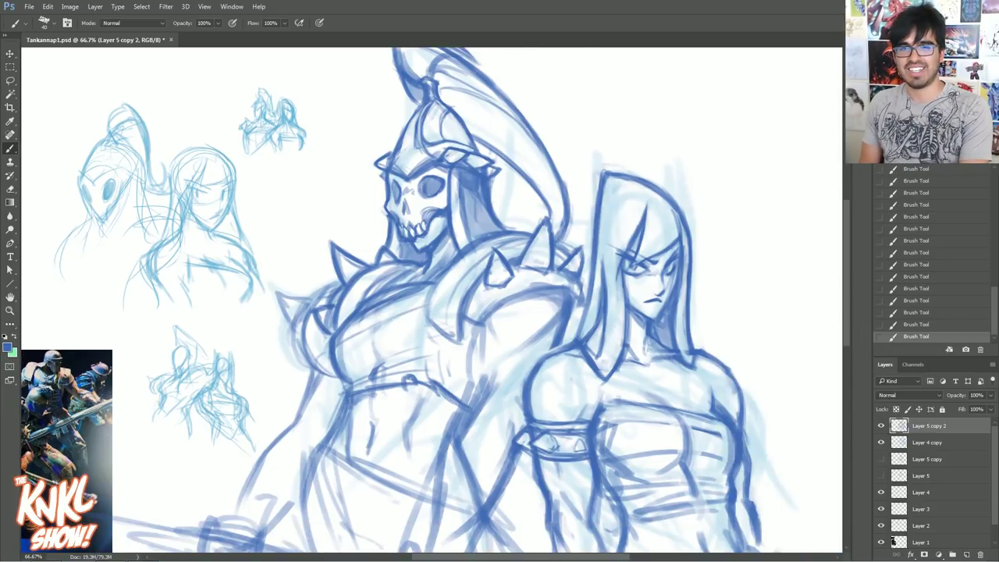
{"action": "left_click", "coordinate": [882, 426]}
{"action": "left_click", "coordinate": [881, 426]}
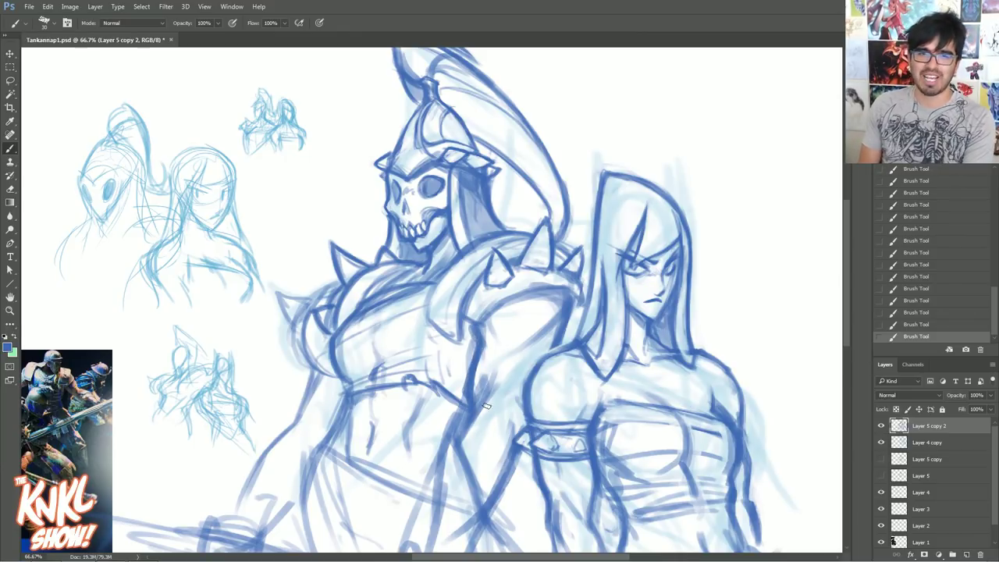
Redraw the side of the warrior's torso and the contours of the near arm beside the companion
{"action": "mouse_move", "coordinate": [482, 411]}
{"action": "left_mouse_down"}
{"action": "mouse_move", "coordinate": [497, 361]}
{"action": "mouse_move", "coordinate": [477, 392]}
{"action": "mouse_move", "coordinate": [489, 403]}
{"action": "mouse_move", "coordinate": [490, 395]}
{"action": "left_mouse_up"}
{"action": "key", "text": "["}
{"action": "left_click_drag", "start_coordinate": [473, 429], "coordinate": [495, 394]}
{"action": "left_click_drag", "start_coordinate": [506, 437], "coordinate": [515, 395]}
{"action": "left_click_drag", "start_coordinate": [507, 426], "coordinate": [517, 395]}
{"action": "left_click_drag", "start_coordinate": [491, 451], "coordinate": [504, 442]}
{"action": "left_click_drag", "start_coordinate": [499, 449], "coordinate": [523, 362]}
{"action": "left_click_drag", "start_coordinate": [509, 394], "coordinate": [521, 367]}
{"action": "mouse_move", "coordinate": [474, 423]}
{"action": "left_mouse_down"}
{"action": "mouse_move", "coordinate": [487, 396]}
{"action": "mouse_move", "coordinate": [473, 387]}
{"action": "left_mouse_up"}
{"action": "left_click_drag", "start_coordinate": [478, 408], "coordinate": [473, 386]}
{"action": "mouse_move", "coordinate": [517, 354]}
{"action": "left_mouse_down"}
{"action": "mouse_move", "coordinate": [559, 309]}
{"action": "mouse_move", "coordinate": [568, 315]}
{"action": "left_mouse_up"}
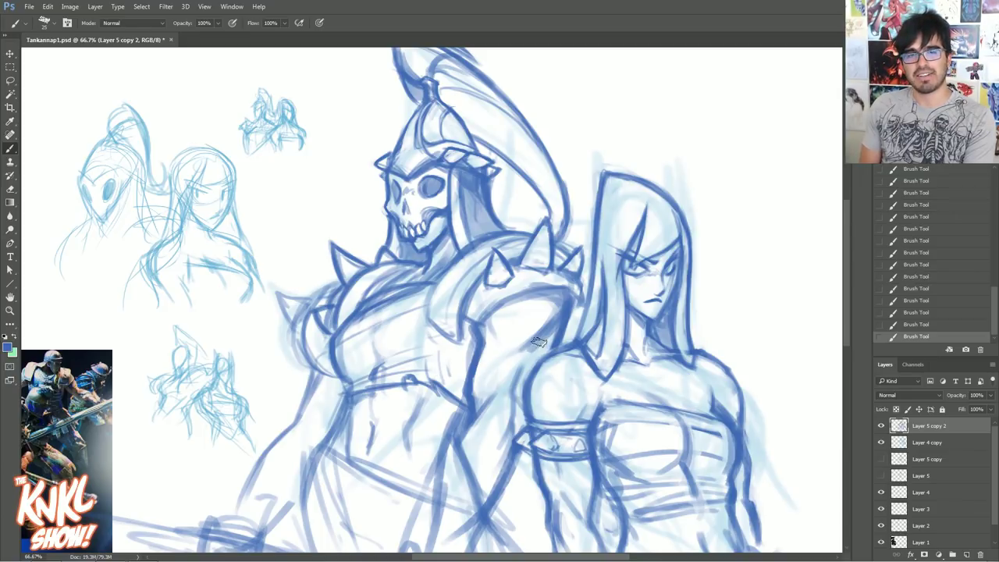
Erase the rough lines inside the warrior's near upper arm and darken the shoulder guard's lower edge
{"action": "left_click_drag", "start_coordinate": [549, 340], "coordinate": [505, 358]}
{"action": "left_click_drag", "start_coordinate": [506, 357], "coordinate": [511, 354]}
{"action": "left_click_drag", "start_coordinate": [551, 312], "coordinate": [511, 356]}
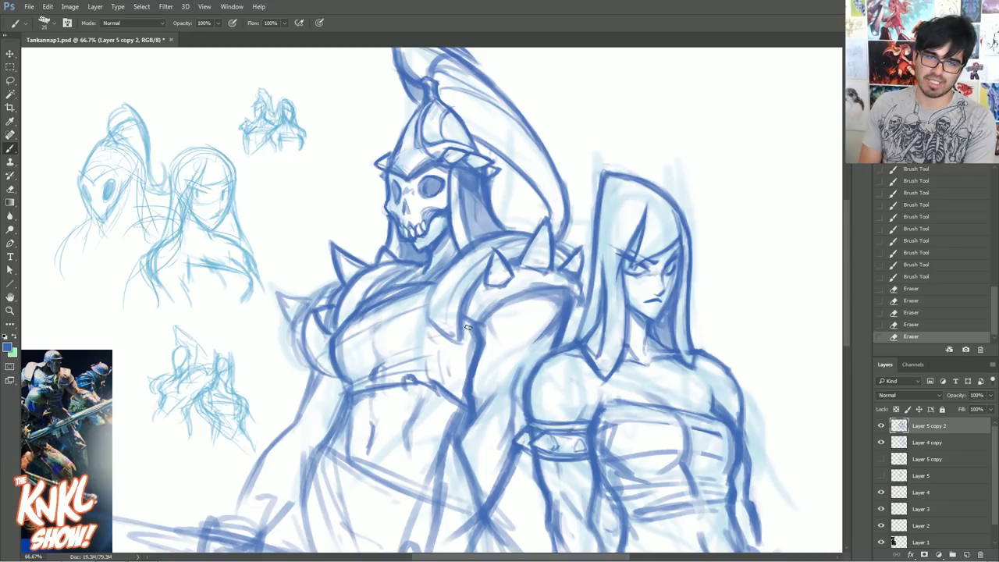
{"action": "key", "text": "b"}
{"action": "left_click_drag", "start_coordinate": [462, 328], "coordinate": [479, 314]}
{"action": "mouse_move", "coordinate": [476, 327]}
{"action": "left_mouse_down"}
{"action": "mouse_move", "coordinate": [517, 297]}
{"action": "mouse_move", "coordinate": [551, 288]}
{"action": "left_mouse_up"}
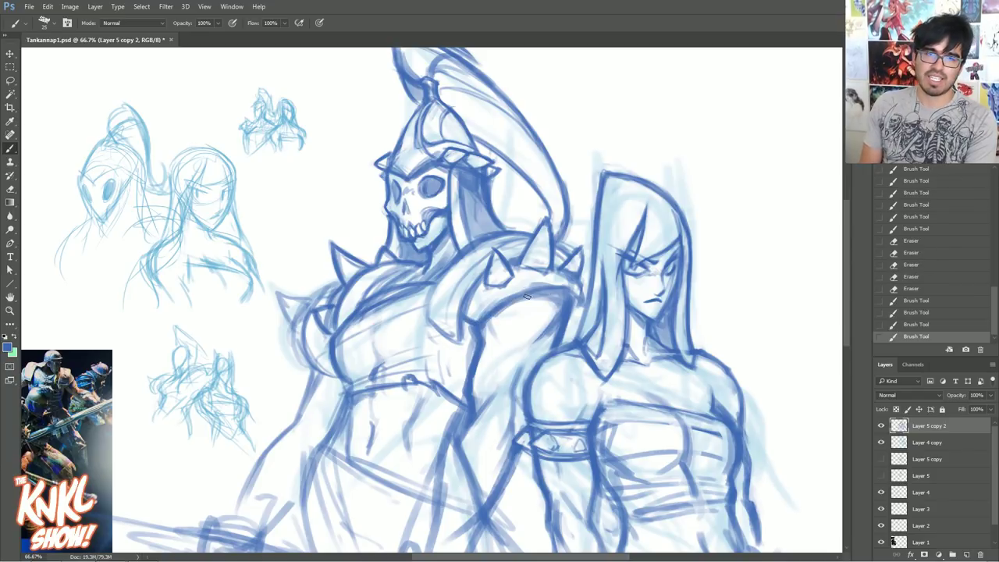
Redraw the pointed front flap of the near shoulder guard and erase the rough lines around it
{"action": "left_click_drag", "start_coordinate": [459, 342], "coordinate": [459, 318]}
{"action": "mouse_move", "coordinate": [459, 339]}
{"action": "left_mouse_down"}
{"action": "mouse_move", "coordinate": [469, 289]}
{"action": "mouse_move", "coordinate": [463, 343]}
{"action": "left_mouse_up"}
{"action": "key", "text": "]"}
{"action": "left_click_drag", "start_coordinate": [461, 343], "coordinate": [434, 328]}
{"action": "mouse_move", "coordinate": [457, 342]}
{"action": "left_mouse_down"}
{"action": "mouse_move", "coordinate": [426, 314]}
{"action": "mouse_move", "coordinate": [428, 285]}
{"action": "mouse_move", "coordinate": [449, 267]}
{"action": "left_mouse_up"}
{"action": "mouse_move", "coordinate": [428, 303]}
{"action": "left_mouse_down"}
{"action": "mouse_move", "coordinate": [455, 261]}
{"action": "mouse_move", "coordinate": [442, 281]}
{"action": "left_mouse_up"}
{"action": "key", "text": "e"}
{"action": "mouse_move", "coordinate": [478, 247]}
{"action": "left_mouse_down"}
{"action": "mouse_move", "coordinate": [439, 288]}
{"action": "mouse_move", "coordinate": [449, 273]}
{"action": "left_mouse_up"}
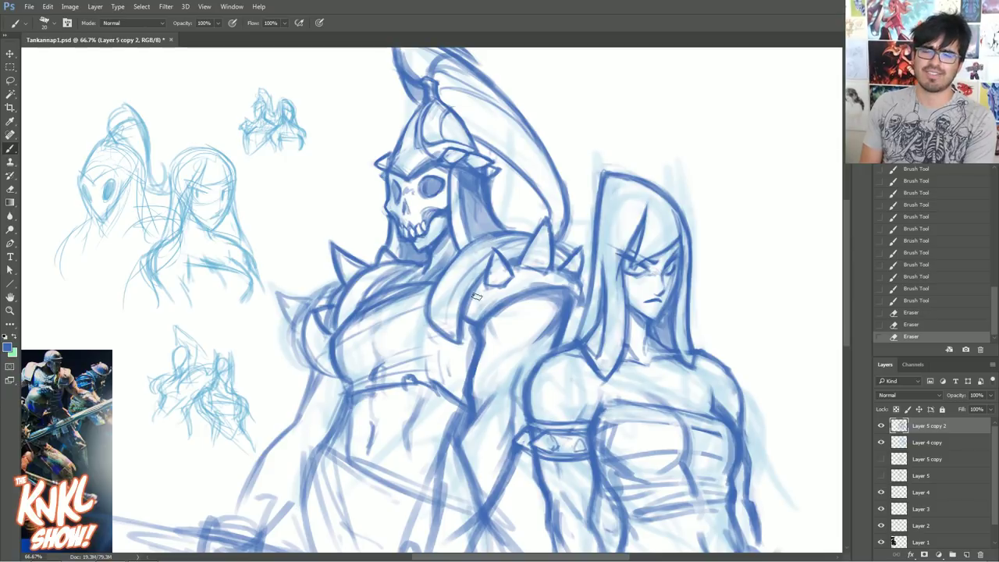
{"action": "left_click_drag", "start_coordinate": [429, 328], "coordinate": [428, 297]}
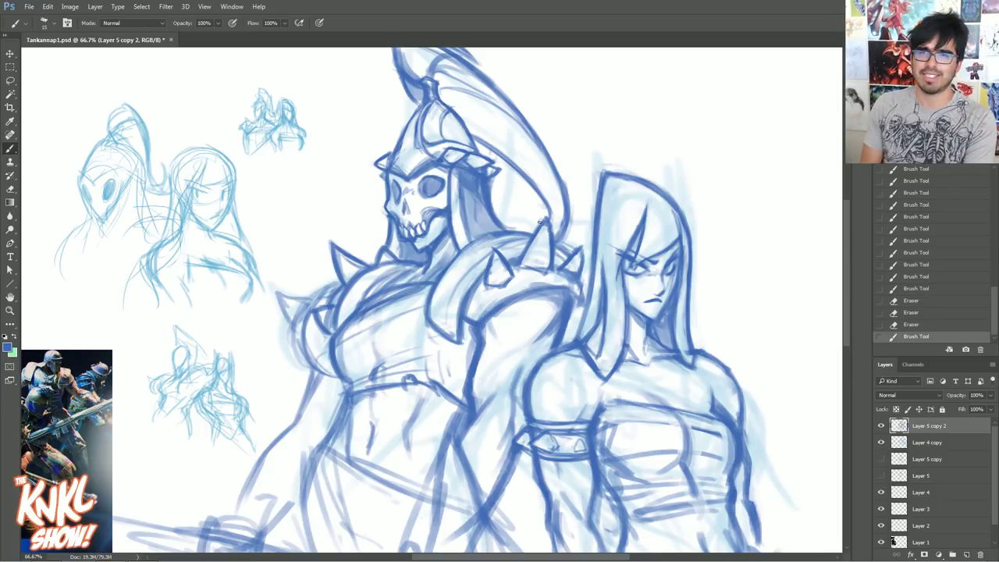
Draw short textured strokes along the top and front edge of the warrior's near shoulder guard
{"action": "left_click_drag", "start_coordinate": [411, 380], "coordinate": [542, 379]}
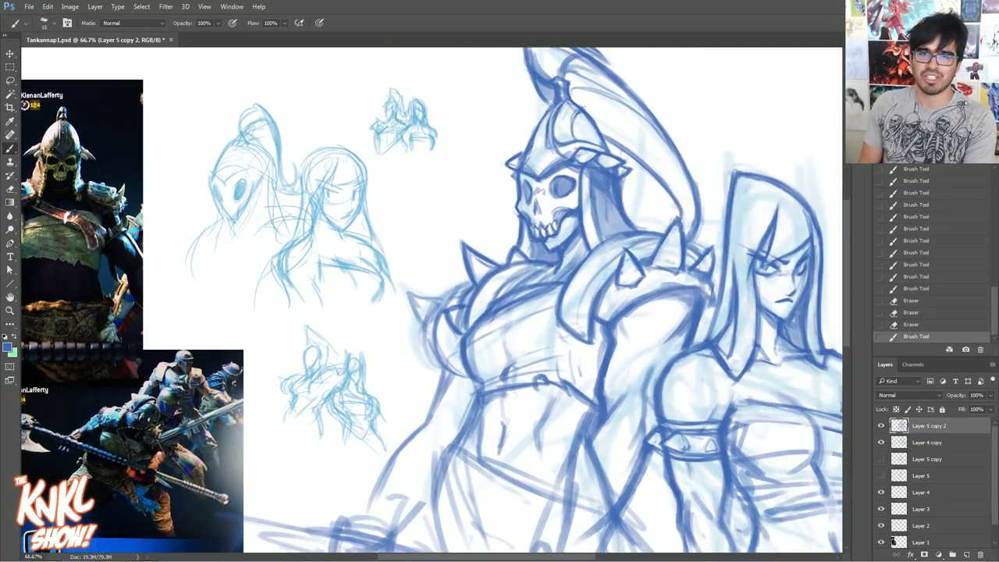
{"action": "left_click_drag", "start_coordinate": [565, 295], "coordinate": [571, 314]}
{"action": "mouse_move", "coordinate": [575, 286]}
{"action": "left_mouse_down"}
{"action": "mouse_move", "coordinate": [573, 313]}
{"action": "mouse_move", "coordinate": [563, 305]}
{"action": "mouse_move", "coordinate": [576, 301]}
{"action": "mouse_move", "coordinate": [560, 314]}
{"action": "left_mouse_up"}
{"action": "left_click_drag", "start_coordinate": [582, 270], "coordinate": [568, 288]}
{"action": "mouse_move", "coordinate": [604, 252]}
{"action": "left_mouse_down"}
{"action": "mouse_move", "coordinate": [570, 275]}
{"action": "mouse_move", "coordinate": [588, 265]}
{"action": "left_mouse_up"}
{"action": "left_click_drag", "start_coordinate": [603, 256], "coordinate": [590, 266]}
{"action": "left_click_drag", "start_coordinate": [623, 235], "coordinate": [603, 244]}
{"action": "left_click_drag", "start_coordinate": [621, 236], "coordinate": [578, 283]}
{"action": "mouse_move", "coordinate": [590, 263]}
{"action": "left_mouse_down"}
{"action": "mouse_move", "coordinate": [581, 275]}
{"action": "mouse_move", "coordinate": [621, 240]}
{"action": "left_mouse_up"}
{"action": "left_click_drag", "start_coordinate": [644, 236], "coordinate": [579, 267]}
{"action": "left_click_drag", "start_coordinate": [590, 258], "coordinate": [578, 267]}
{"action": "left_click_drag", "start_coordinate": [590, 254], "coordinate": [577, 267]}
{"action": "left_click_drag", "start_coordinate": [590, 255], "coordinate": [574, 268]}
{"action": "mouse_move", "coordinate": [590, 256]}
{"action": "left_mouse_down"}
{"action": "mouse_move", "coordinate": [577, 267]}
{"action": "mouse_move", "coordinate": [587, 267]}
{"action": "left_mouse_up"}
{"action": "left_click_drag", "start_coordinate": [600, 261], "coordinate": [585, 268]}
{"action": "left_click_drag", "start_coordinate": [601, 262], "coordinate": [565, 304]}
{"action": "left_click_drag", "start_coordinate": [574, 287], "coordinate": [568, 314]}
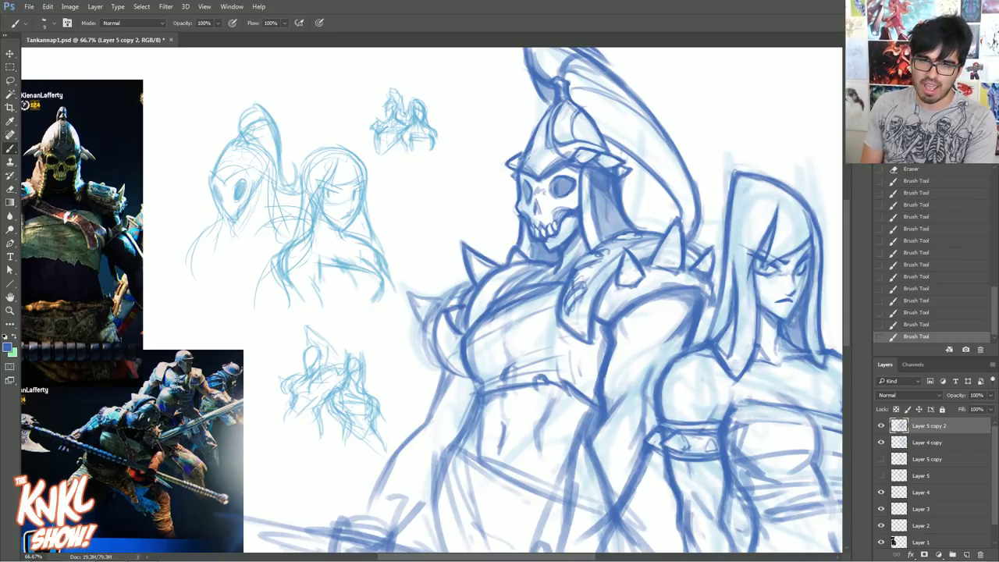
Add finer texture marks to the lower tip of the shoulder guard's front flap
{"action": "left_click_drag", "start_coordinate": [579, 285], "coordinate": [572, 297]}
{"action": "left_click_drag", "start_coordinate": [581, 289], "coordinate": [576, 311]}
{"action": "key", "text": "["}
{"action": "left_click_drag", "start_coordinate": [577, 305], "coordinate": [572, 315]}
{"action": "left_click_drag", "start_coordinate": [579, 308], "coordinate": [578, 323]}
{"action": "left_click_drag", "start_coordinate": [585, 314], "coordinate": [575, 322]}
{"action": "mouse_move", "coordinate": [584, 316]}
{"action": "left_mouse_down"}
{"action": "mouse_move", "coordinate": [571, 328]}
{"action": "mouse_move", "coordinate": [572, 318]}
{"action": "left_mouse_up"}
{"action": "left_click_drag", "start_coordinate": [582, 299], "coordinate": [577, 307]}
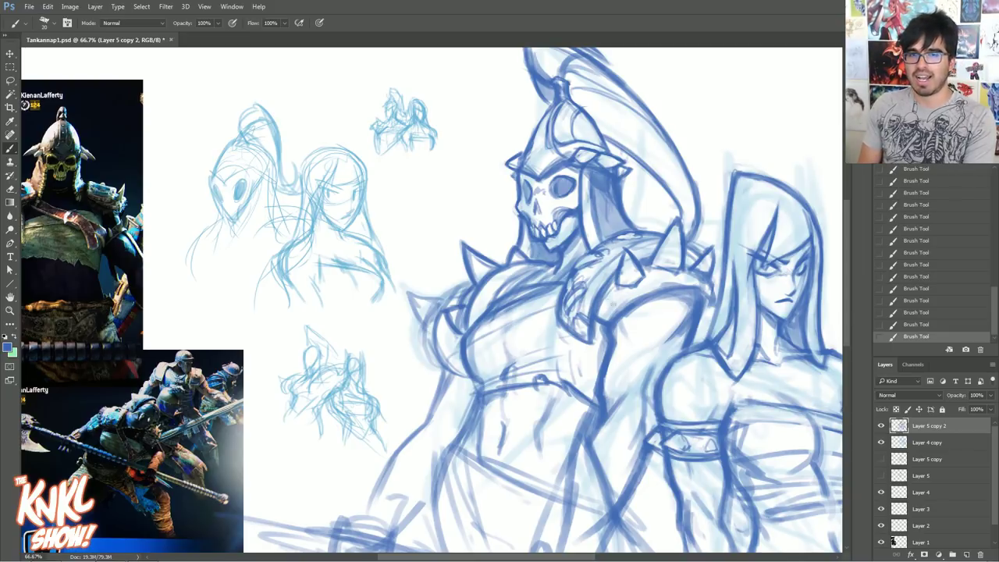
Shade the near upper arm beneath the shoulder guard and the area below the warrior's far shoulder
{"action": "key", "text": "bracketright"}
{"action": "key", "text": "bracketright"}
{"action": "key", "text": "bracketright"}
{"action": "left_click_drag", "start_coordinate": [620, 334], "coordinate": [678, 293]}
{"action": "left_click_drag", "start_coordinate": [679, 293], "coordinate": [615, 341]}
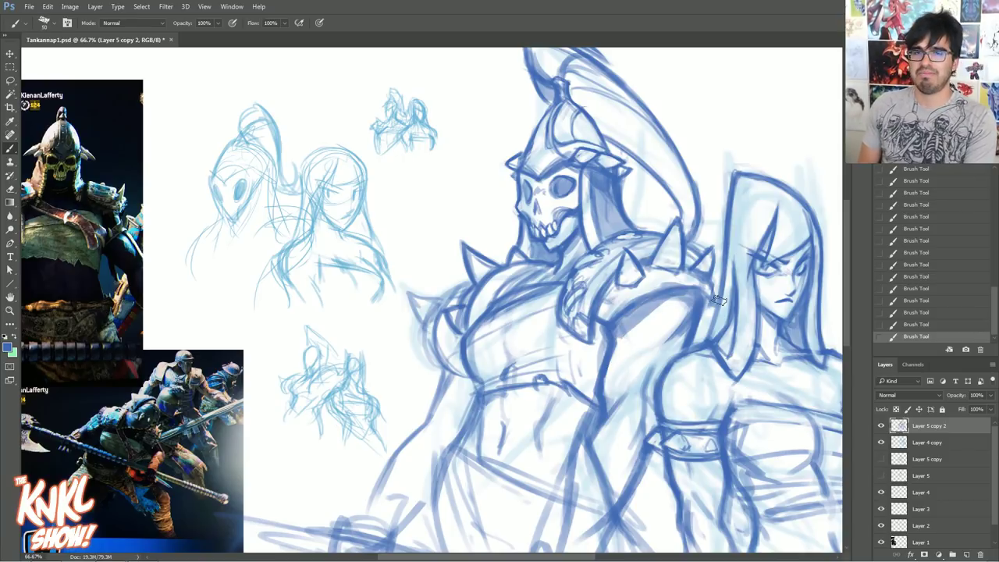
{"action": "key", "text": "bracketleft"}
{"action": "mouse_move", "coordinate": [472, 379]}
{"action": "left_mouse_down"}
{"action": "mouse_move", "coordinate": [437, 347]}
{"action": "mouse_move", "coordinate": [455, 372]}
{"action": "left_mouse_up"}
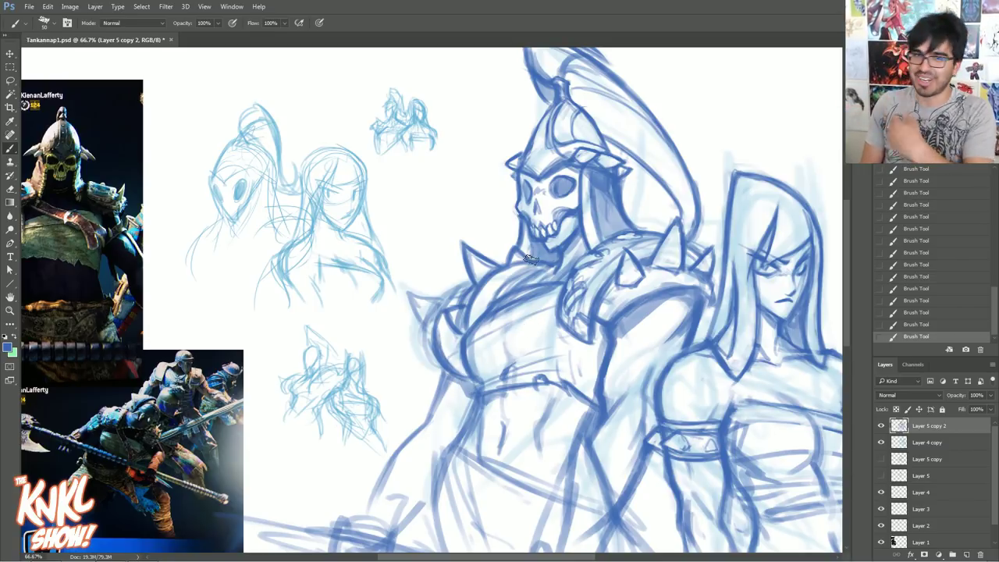
Fill the companion's long hair with blue shading using a large brush, leaving a light highlight band across the crown
{"action": "key", "text": "bracketright"}
{"action": "key", "text": "bracketright"}
{"action": "key", "text": "bracketright"}
{"action": "key", "text": "bracketright"}
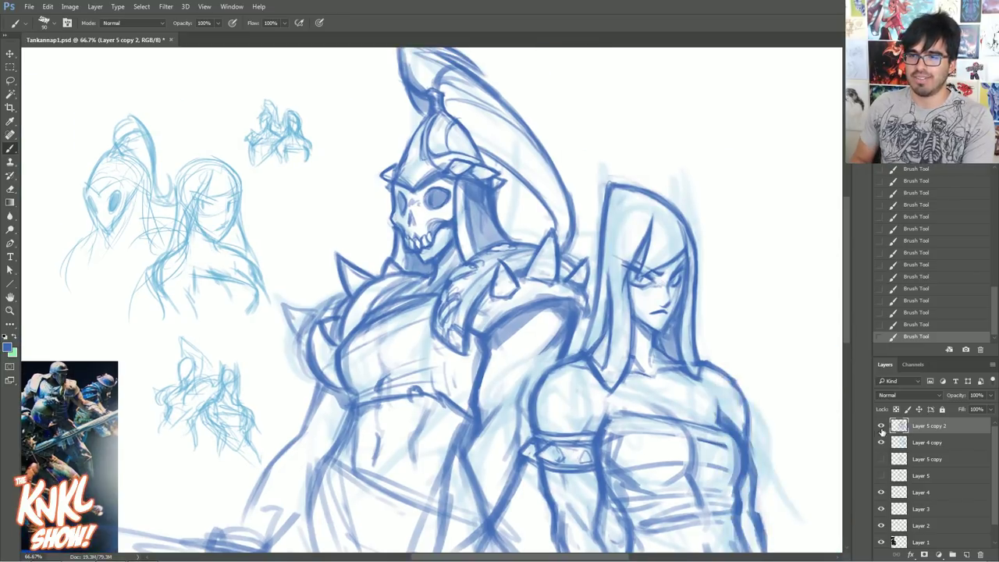
{"action": "mouse_move", "coordinate": [611, 373]}
{"action": "left_mouse_down"}
{"action": "mouse_move", "coordinate": [622, 316]}
{"action": "mouse_move", "coordinate": [621, 360]}
{"action": "mouse_move", "coordinate": [620, 301]}
{"action": "mouse_move", "coordinate": [597, 329]}
{"action": "mouse_move", "coordinate": [619, 263]}
{"action": "mouse_move", "coordinate": [612, 234]}
{"action": "mouse_move", "coordinate": [657, 261]}
{"action": "mouse_move", "coordinate": [616, 200]}
{"action": "mouse_move", "coordinate": [655, 215]}
{"action": "mouse_move", "coordinate": [637, 197]}
{"action": "mouse_move", "coordinate": [662, 234]}
{"action": "mouse_move", "coordinate": [643, 264]}
{"action": "mouse_move", "coordinate": [680, 231]}
{"action": "left_mouse_up"}
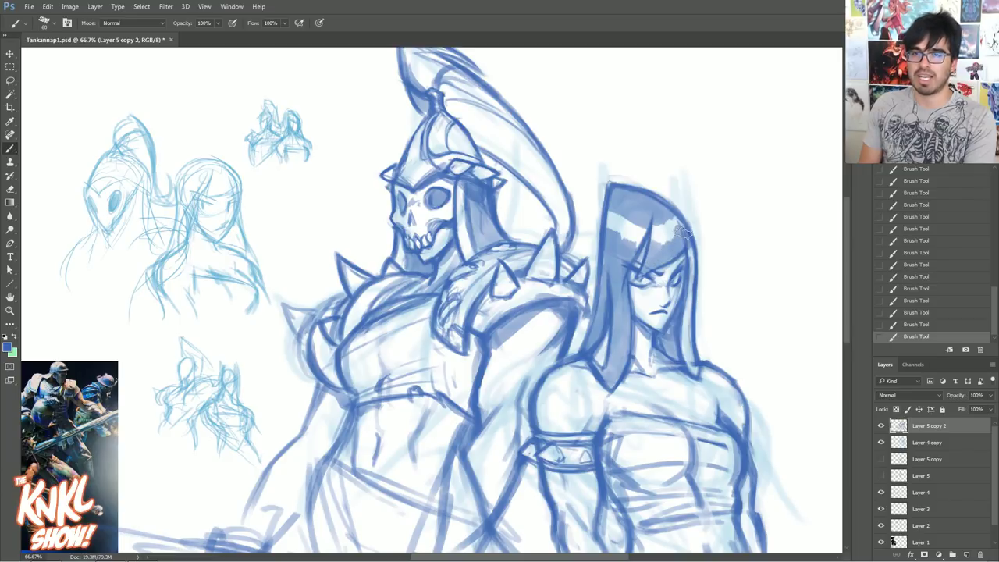
{"action": "mouse_move", "coordinate": [676, 349]}
{"action": "left_mouse_down"}
{"action": "mouse_move", "coordinate": [685, 367]}
{"action": "mouse_move", "coordinate": [684, 226]}
{"action": "left_mouse_up"}
{"action": "key", "text": "ctrl+z"}
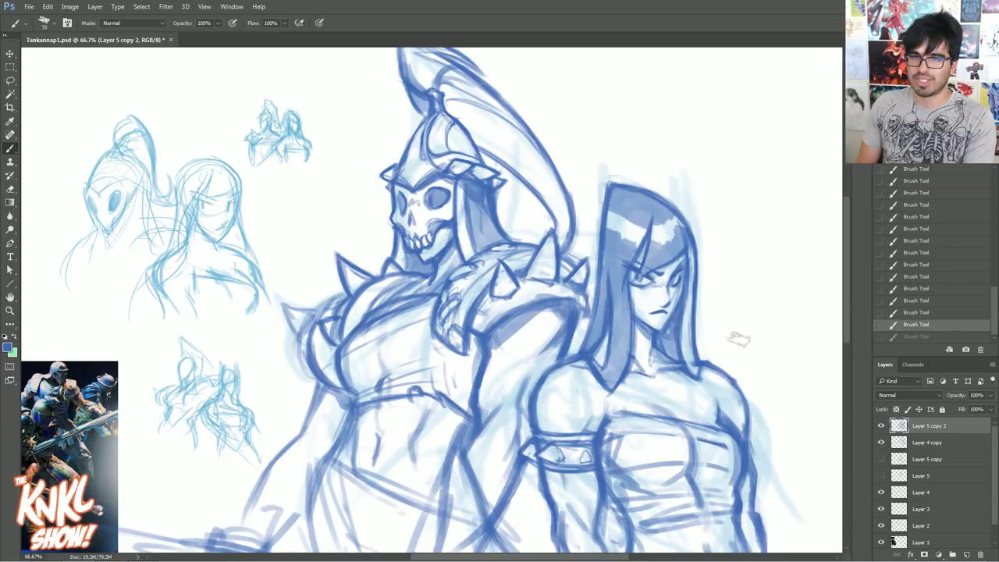
{"action": "mouse_move", "coordinate": [687, 365]}
{"action": "left_mouse_down"}
{"action": "mouse_move", "coordinate": [690, 286]}
{"action": "mouse_move", "coordinate": [681, 228]}
{"action": "left_mouse_up"}
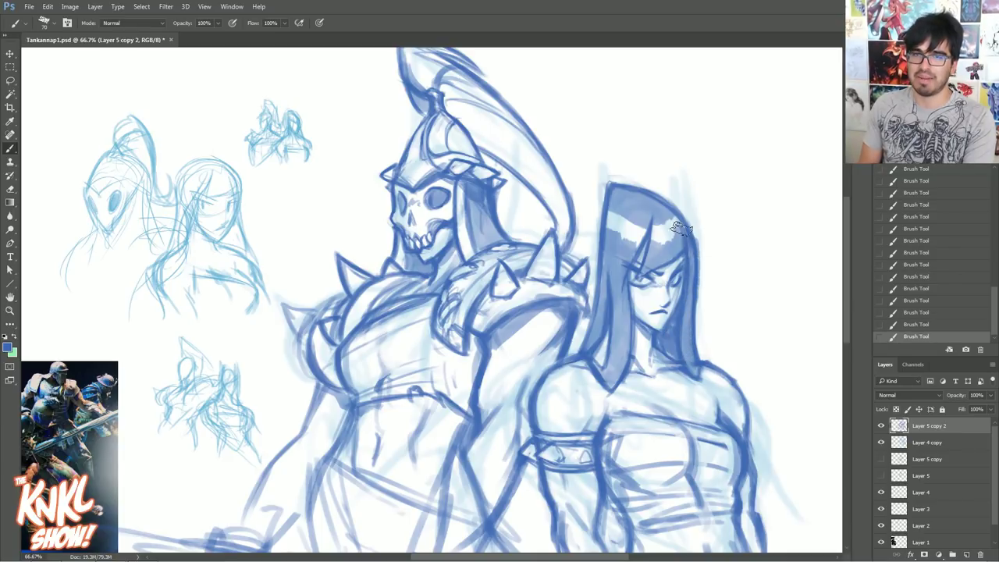
{"action": "key", "text": "ctrl+z"}
{"action": "left_click_drag", "start_coordinate": [686, 367], "coordinate": [684, 228]}
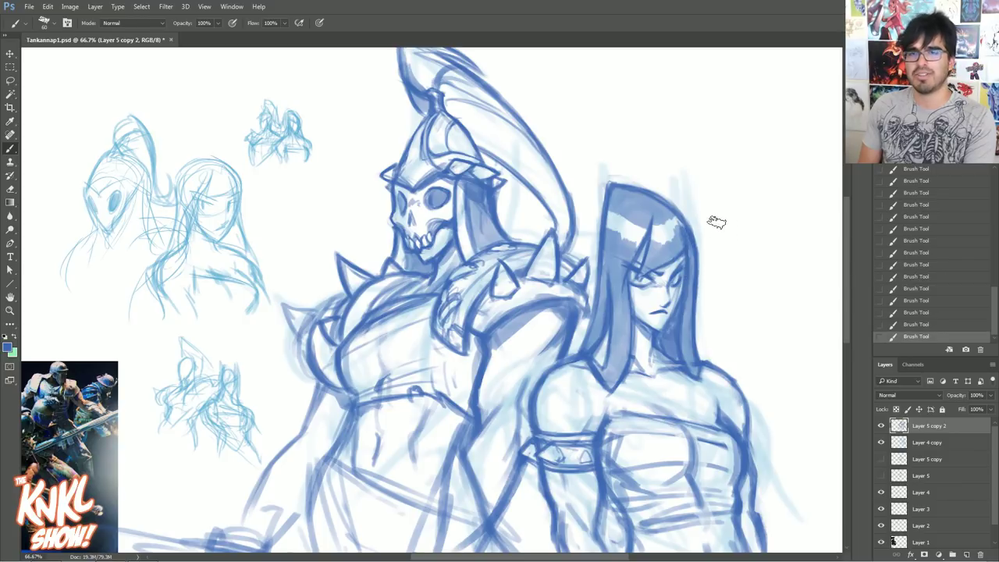
Retouch the shading below the crown highlight on both sides of the companion's hair, undoing strokes that do not fit
{"action": "key", "text": "bracketright"}
{"action": "key", "text": "bracketright"}
{"action": "key", "text": "bracketright"}
{"action": "key", "text": "bracketright"}
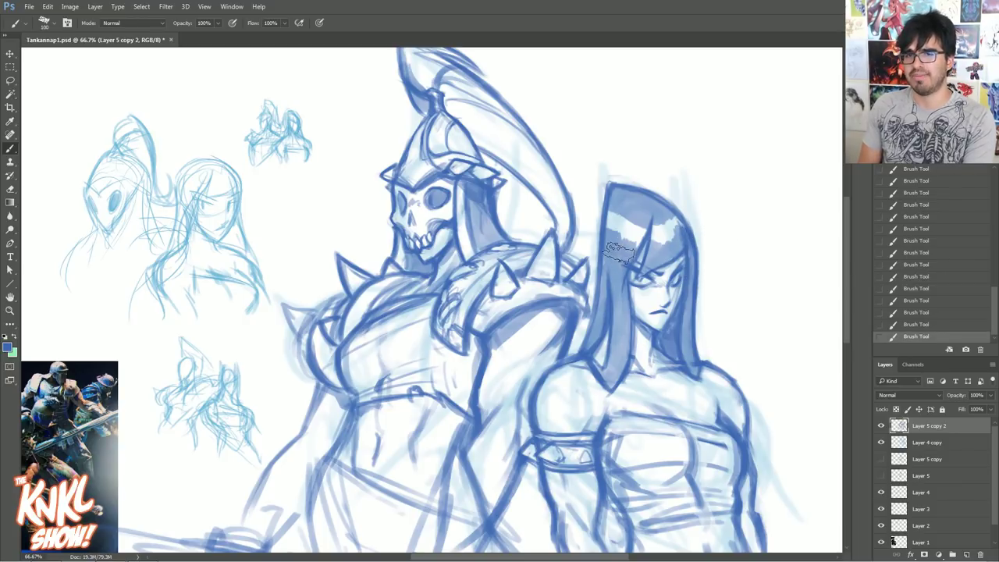
{"action": "key", "text": "ctrl+z"}
{"action": "key", "text": "bracketright"}
{"action": "key", "text": "bracketright"}
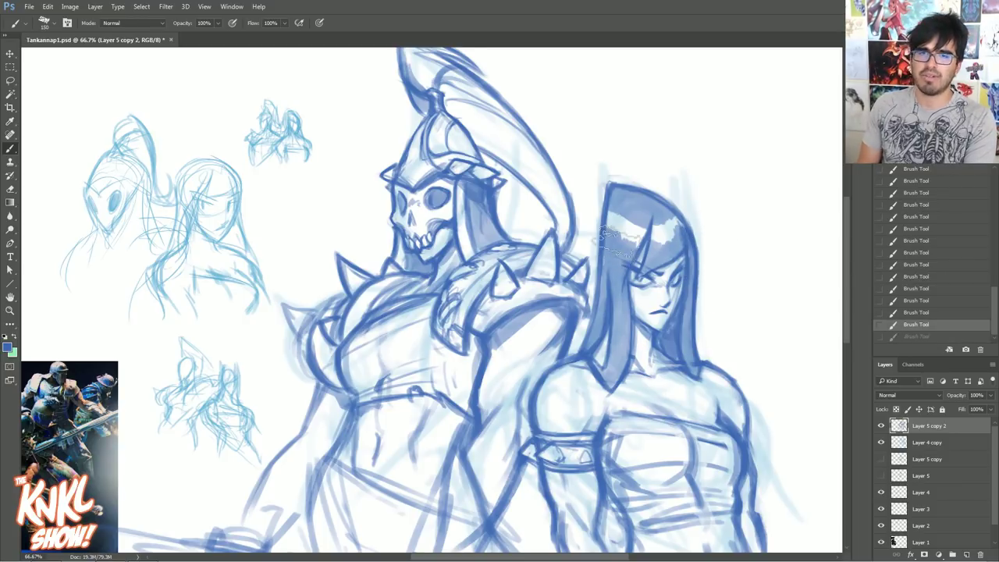
{"action": "left_click_drag", "start_coordinate": [619, 242], "coordinate": [624, 270]}
{"action": "key", "text": "bracketleft"}
{"action": "key", "text": "bracketleft"}
{"action": "key", "text": "bracketleft"}
{"action": "key", "text": "bracketleft"}
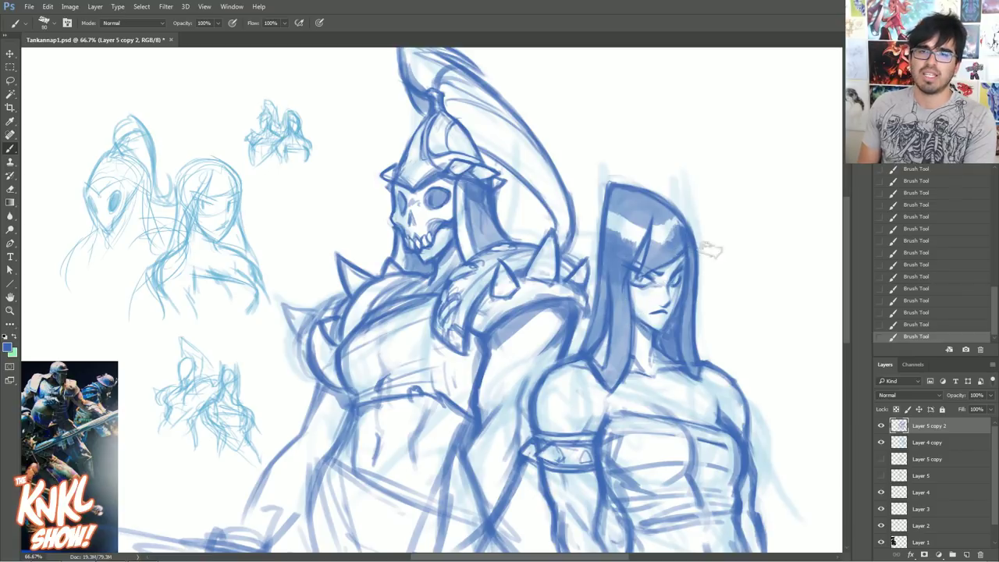
{"action": "left_click", "coordinate": [921, 325]}
{"action": "key", "text": "bracketleft"}
{"action": "left_click_drag", "start_coordinate": [682, 239], "coordinate": [677, 259]}
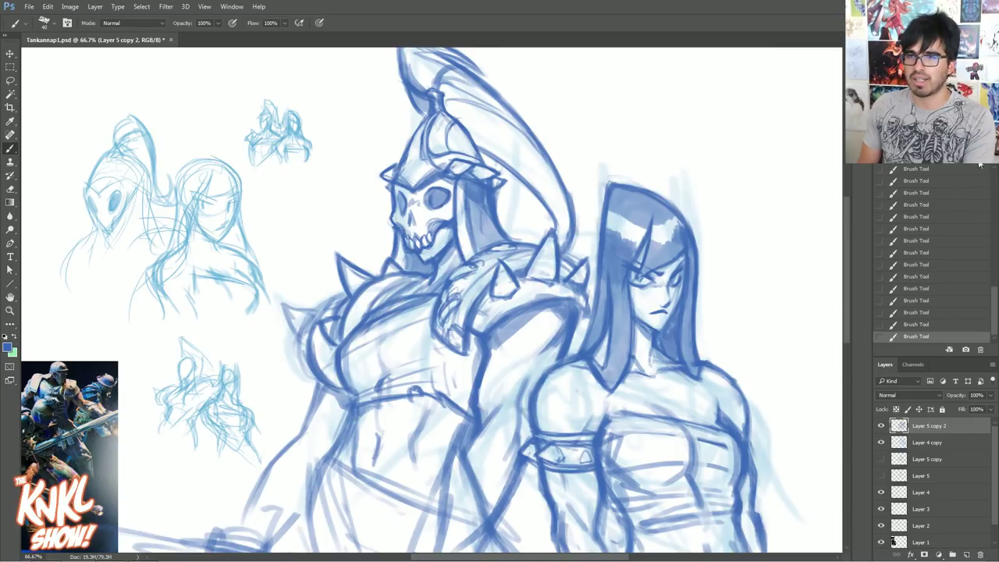
Refine the companion's nose with a small brush and erase stray marks around the nose and mouth
{"action": "key", "text": "ctrl+plus"}
{"action": "left_click_drag", "start_coordinate": [758, 249], "coordinate": [598, 281]}
{"action": "key", "text": "bracketleft"}
{"action": "key", "text": "bracketleft"}
{"action": "key", "text": "bracketleft"}
{"action": "key", "text": "bracketleft"}
{"action": "key", "text": "bracketleft"}
{"action": "key", "text": "bracketleft"}
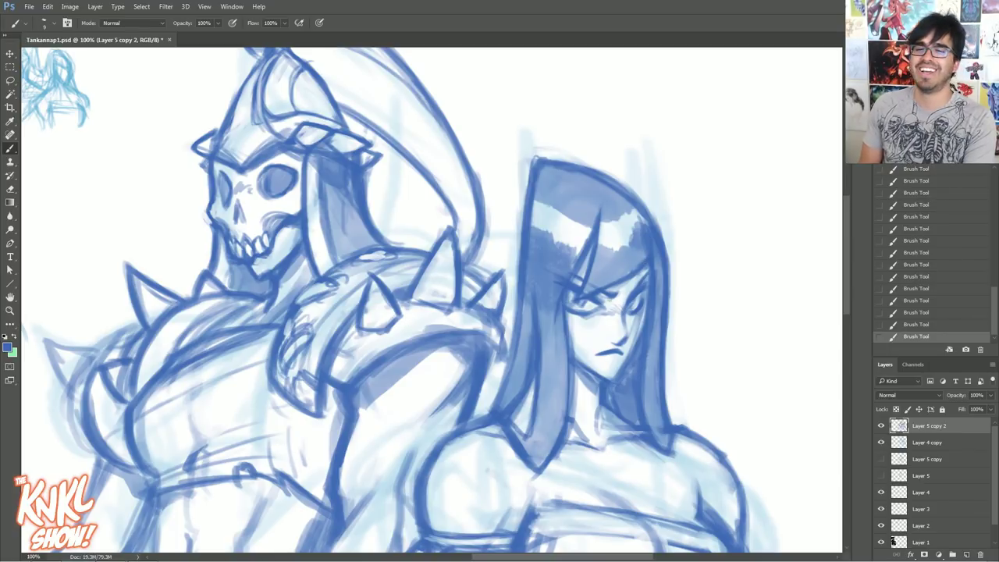
{"action": "left_click_drag", "start_coordinate": [616, 341], "coordinate": [617, 342]}
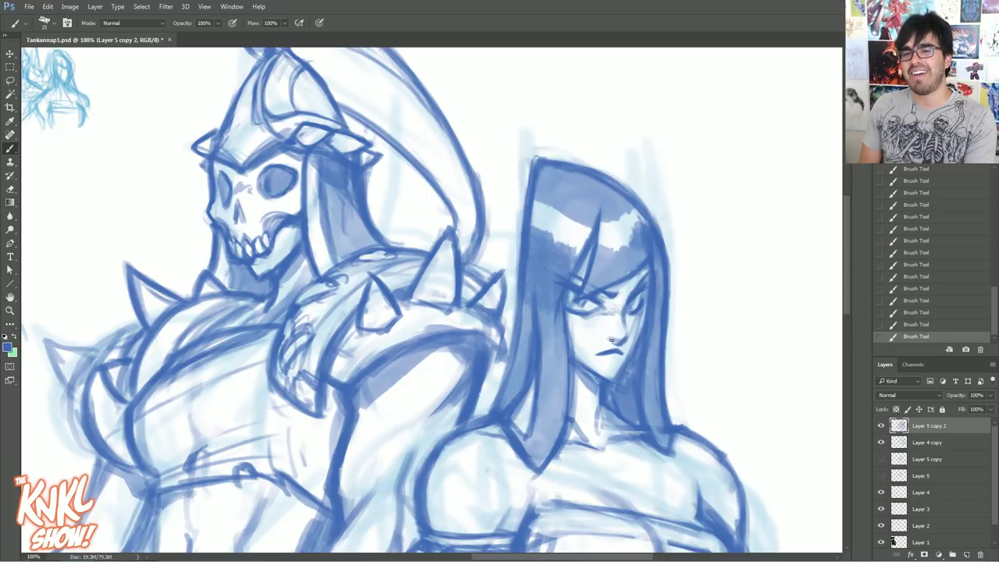
{"action": "key", "text": "e"}
{"action": "left_click_drag", "start_coordinate": [604, 338], "coordinate": [614, 340]}
{"action": "left_click_drag", "start_coordinate": [609, 344], "coordinate": [616, 341]}
{"action": "left_click_drag", "start_coordinate": [626, 340], "coordinate": [632, 337]}
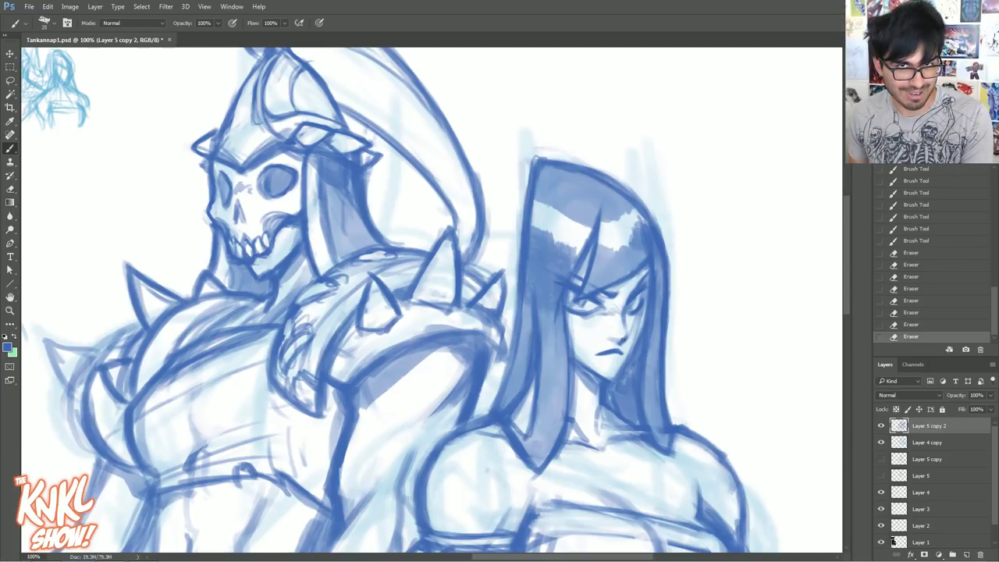
{"action": "mouse_move", "coordinate": [617, 347]}
{"action": "left_mouse_down"}
{"action": "mouse_move", "coordinate": [631, 341]}
{"action": "mouse_move", "coordinate": [622, 342]}
{"action": "left_mouse_up"}
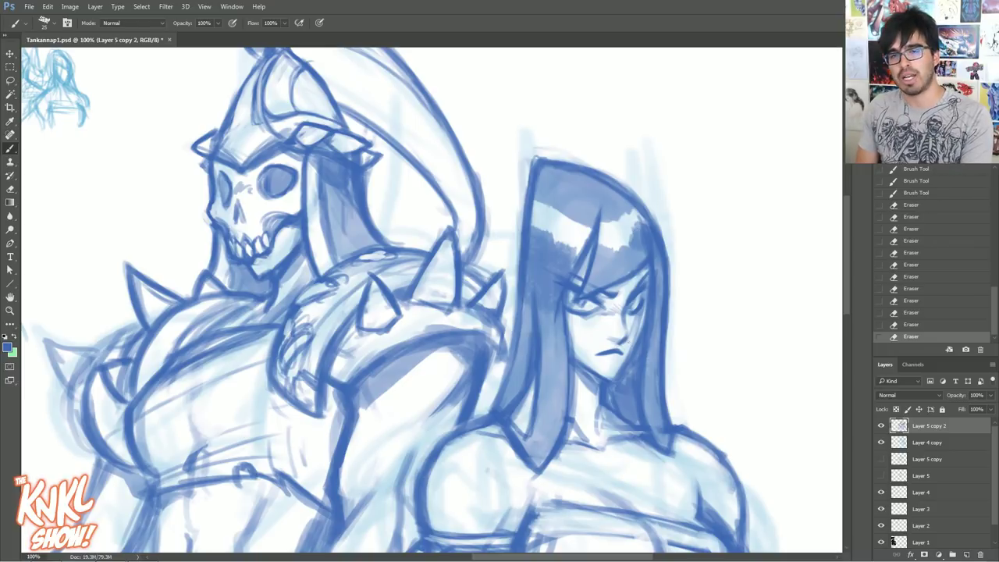
Add fine strokes to the companion's fringe and the hair edge beside the far eye
{"action": "key", "text": "bracketleft"}
{"action": "key", "text": "bracketleft"}
{"action": "key", "text": "bracketleft"}
{"action": "left_click_drag", "start_coordinate": [587, 267], "coordinate": [584, 257]}
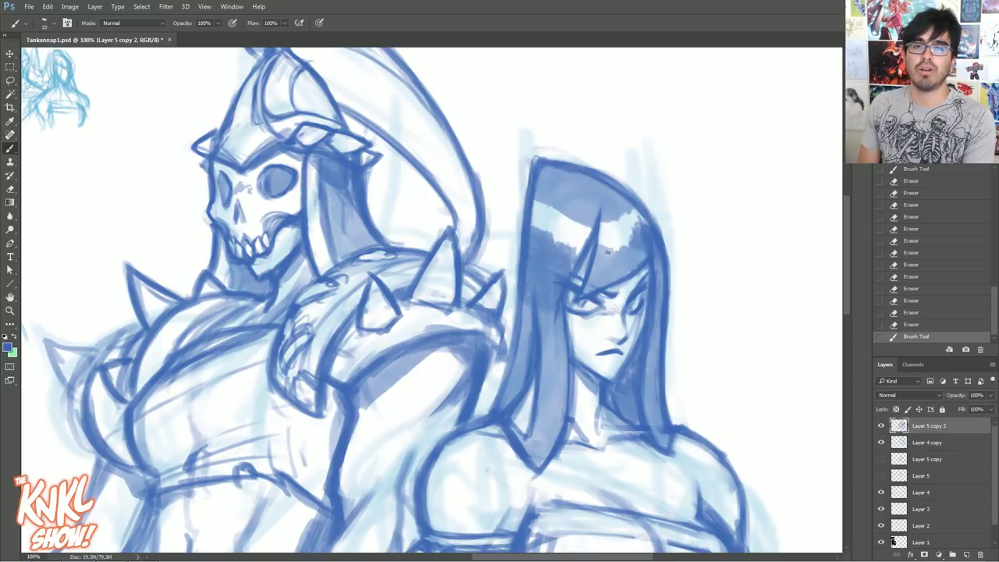
{"action": "left_click_drag", "start_coordinate": [638, 286], "coordinate": [630, 293]}
{"action": "left_click_drag", "start_coordinate": [642, 284], "coordinate": [637, 291]}
{"action": "left_click_drag", "start_coordinate": [647, 270], "coordinate": [640, 283]}
Draw a thin vertical mark down the cheek beneath the companion's near eye and clean its edges
{"action": "key", "text": "bracketright"}
{"action": "key", "text": "bracketright"}
{"action": "left_click_drag", "start_coordinate": [584, 317], "coordinate": [587, 324]}
{"action": "left_click_drag", "start_coordinate": [585, 321], "coordinate": [583, 342]}
{"action": "mouse_move", "coordinate": [582, 336]}
{"action": "left_mouse_down"}
{"action": "mouse_move", "coordinate": [589, 348]}
{"action": "mouse_move", "coordinate": [586, 336]}
{"action": "left_mouse_up"}
{"action": "left_click_drag", "start_coordinate": [585, 338], "coordinate": [583, 323]}
{"action": "mouse_move", "coordinate": [584, 325]}
{"action": "left_mouse_down"}
{"action": "mouse_move", "coordinate": [634, 325]}
{"action": "mouse_move", "coordinate": [638, 316]}
{"action": "left_mouse_up"}
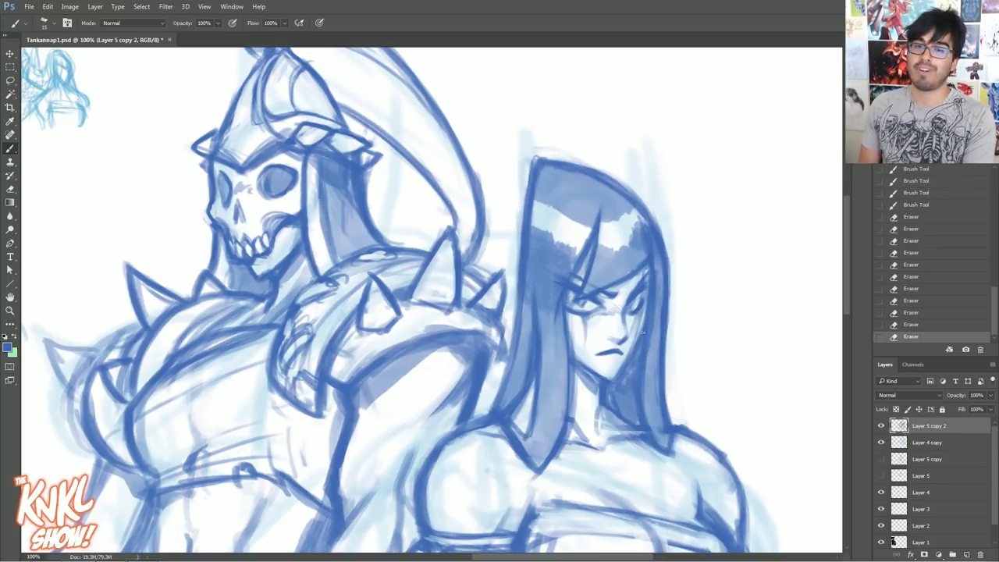
Strengthen the companion's brows and eye lines, including the outer edge of the far eye
{"action": "left_click_drag", "start_coordinate": [622, 307], "coordinate": [627, 310]}
{"action": "mouse_move", "coordinate": [623, 304]}
{"action": "left_mouse_down"}
{"action": "mouse_move", "coordinate": [628, 315]}
{"action": "mouse_move", "coordinate": [649, 282]}
{"action": "left_mouse_up"}
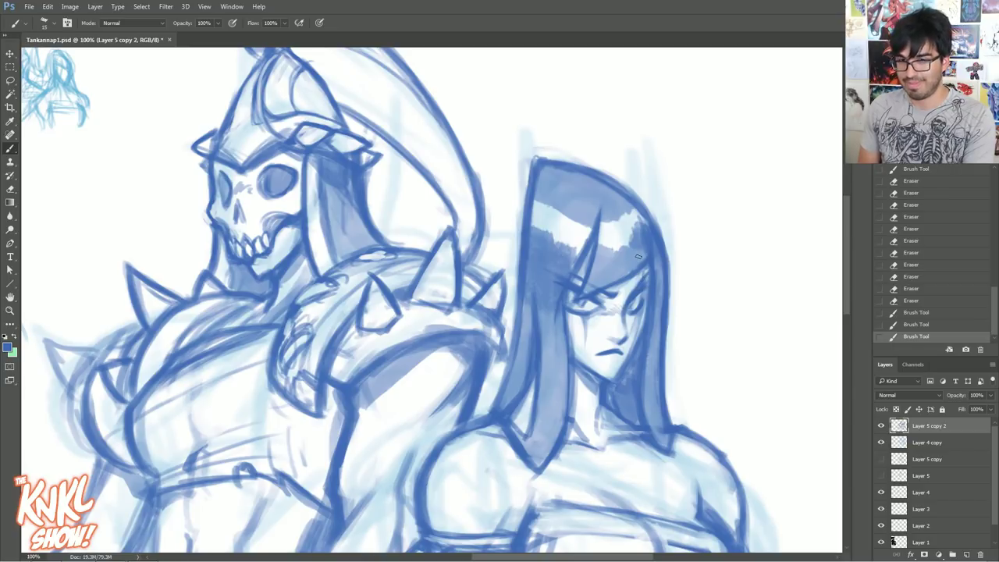
{"action": "mouse_move", "coordinate": [587, 287]}
{"action": "left_mouse_down"}
{"action": "mouse_move", "coordinate": [568, 278]}
{"action": "mouse_move", "coordinate": [613, 315]}
{"action": "left_mouse_up"}
{"action": "key", "text": "bracketleft"}
{"action": "left_click_drag", "start_coordinate": [648, 282], "coordinate": [640, 293]}
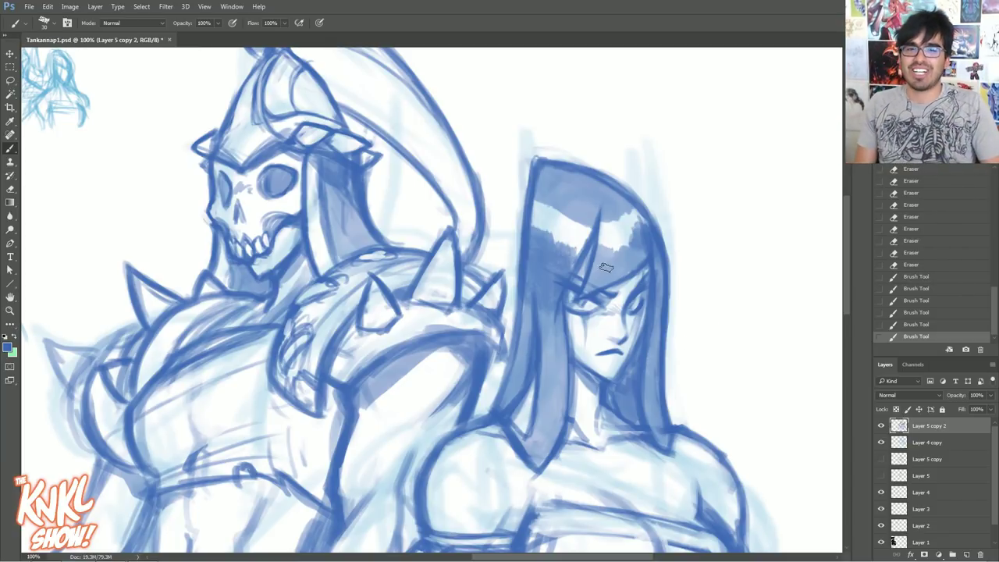
Clean up and redraw the companion's far jaw and cheek line from the chin to the hair, reverting unwanted strokes
{"action": "key", "text": "["}
{"action": "key", "text": "["}
{"action": "key", "text": "["}
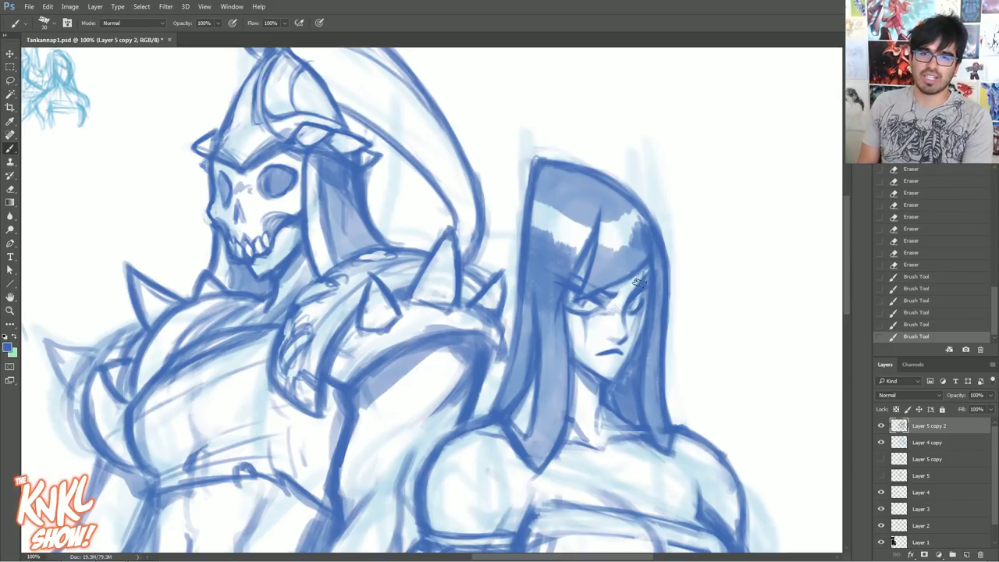
{"action": "left_click_drag", "start_coordinate": [616, 373], "coordinate": [629, 356]}
{"action": "left_click_drag", "start_coordinate": [619, 371], "coordinate": [634, 340]}
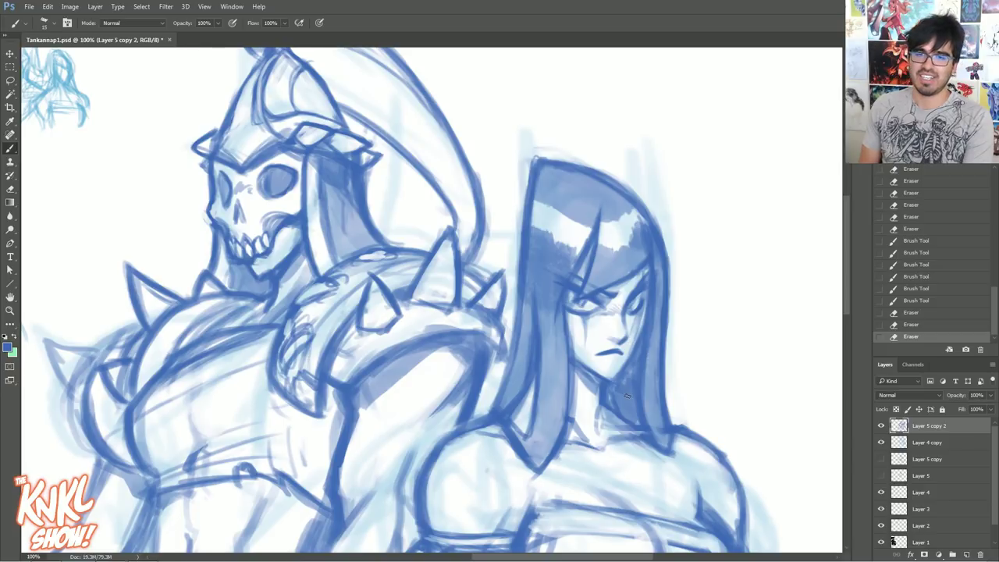
{"action": "key", "text": "["}
{"action": "key", "text": "["}
{"action": "mouse_move", "coordinate": [614, 379]}
{"action": "left_mouse_down"}
{"action": "mouse_move", "coordinate": [626, 362]}
{"action": "mouse_move", "coordinate": [621, 370]}
{"action": "left_mouse_up"}
{"action": "left_click_drag", "start_coordinate": [619, 373], "coordinate": [642, 338]}
{"action": "left_click_drag", "start_coordinate": [639, 344], "coordinate": [645, 330]}
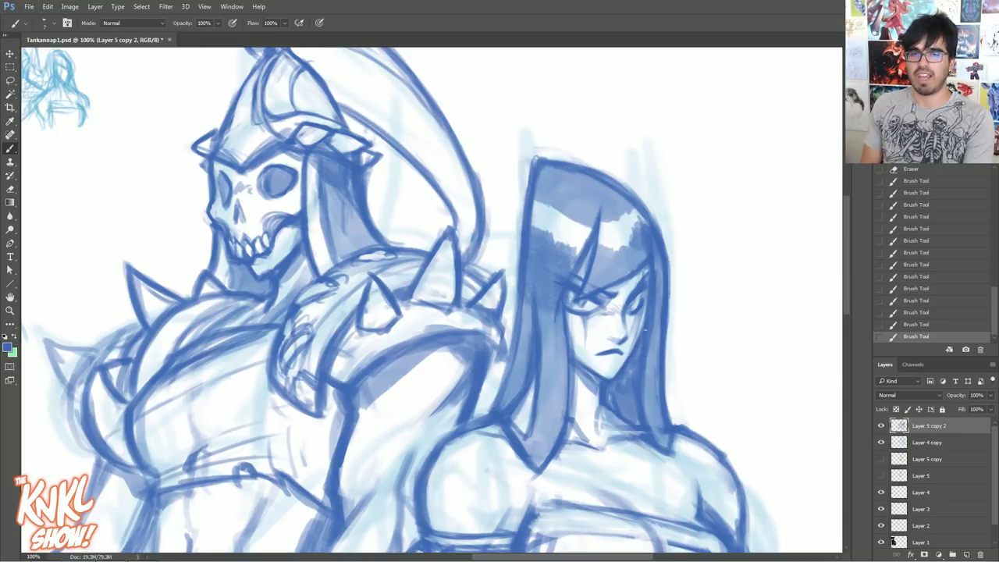
{"action": "left_click", "coordinate": [975, 292]}
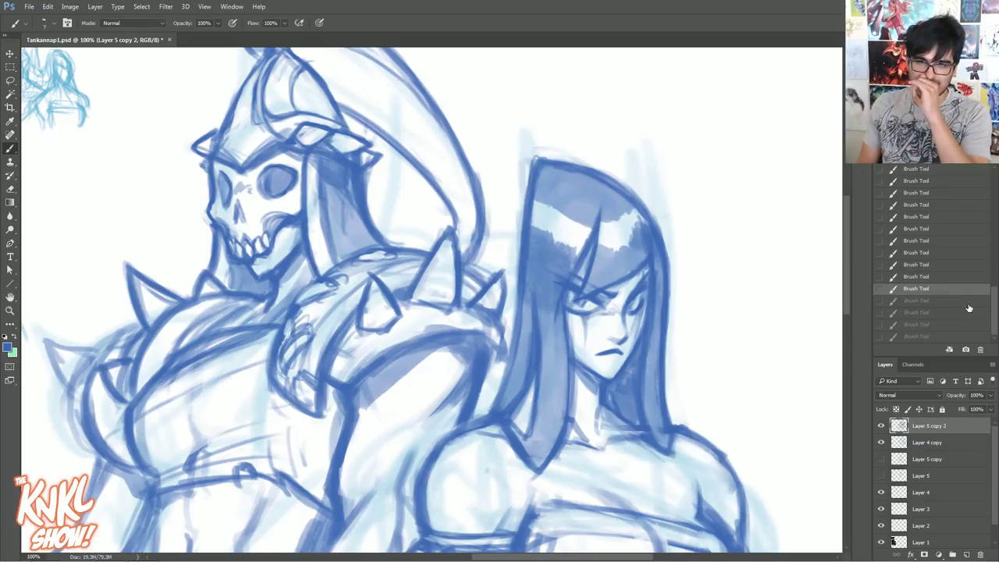
{"action": "left_click", "coordinate": [642, 338]}
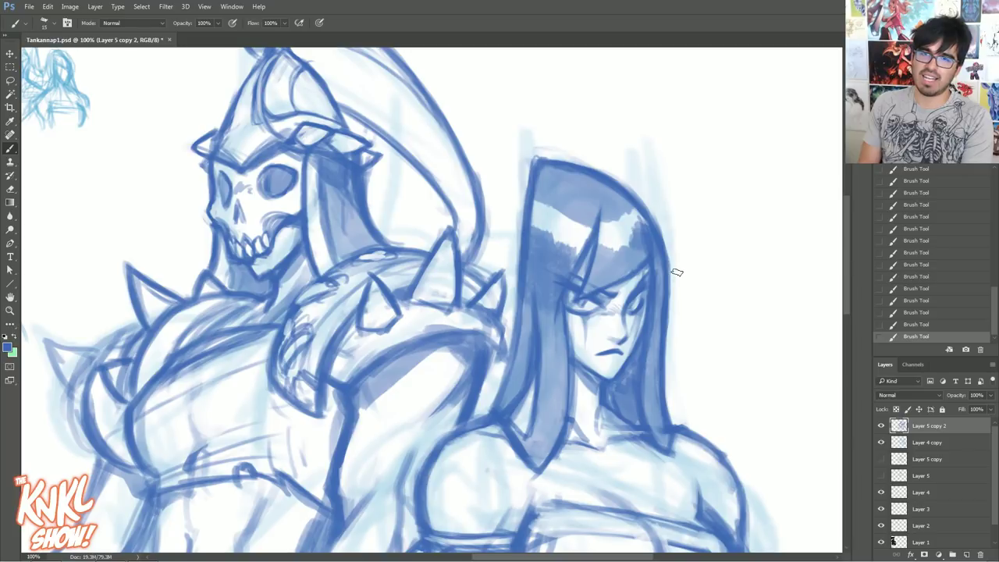
Erase along the outer contour of the companion's hair to slim and smooth its crown and sides
{"action": "mouse_move", "coordinate": [676, 278]}
{"action": "left_mouse_down"}
{"action": "mouse_move", "coordinate": [662, 226]}
{"action": "mouse_move", "coordinate": [639, 197]}
{"action": "mouse_move", "coordinate": [573, 159]}
{"action": "mouse_move", "coordinate": [525, 155]}
{"action": "left_mouse_up"}
{"action": "mouse_move", "coordinate": [585, 165]}
{"action": "left_mouse_down"}
{"action": "mouse_move", "coordinate": [526, 157]}
{"action": "mouse_move", "coordinate": [550, 151]}
{"action": "left_mouse_up"}
{"action": "mouse_move", "coordinate": [550, 152]}
{"action": "left_mouse_down"}
{"action": "mouse_move", "coordinate": [536, 153]}
{"action": "mouse_move", "coordinate": [520, 199]}
{"action": "mouse_move", "coordinate": [513, 287]}
{"action": "left_mouse_up"}
{"action": "left_click_drag", "start_coordinate": [524, 181], "coordinate": [512, 308]}
{"action": "left_click_drag", "start_coordinate": [513, 217], "coordinate": [513, 278]}
{"action": "left_click_drag", "start_coordinate": [550, 148], "coordinate": [525, 150]}
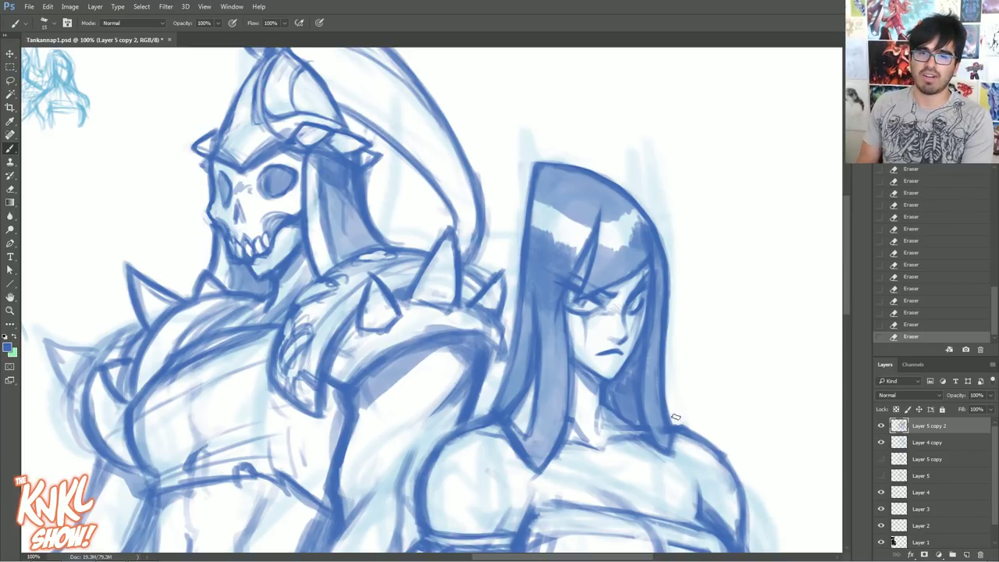
{"action": "left_click_drag", "start_coordinate": [673, 383], "coordinate": [676, 284]}
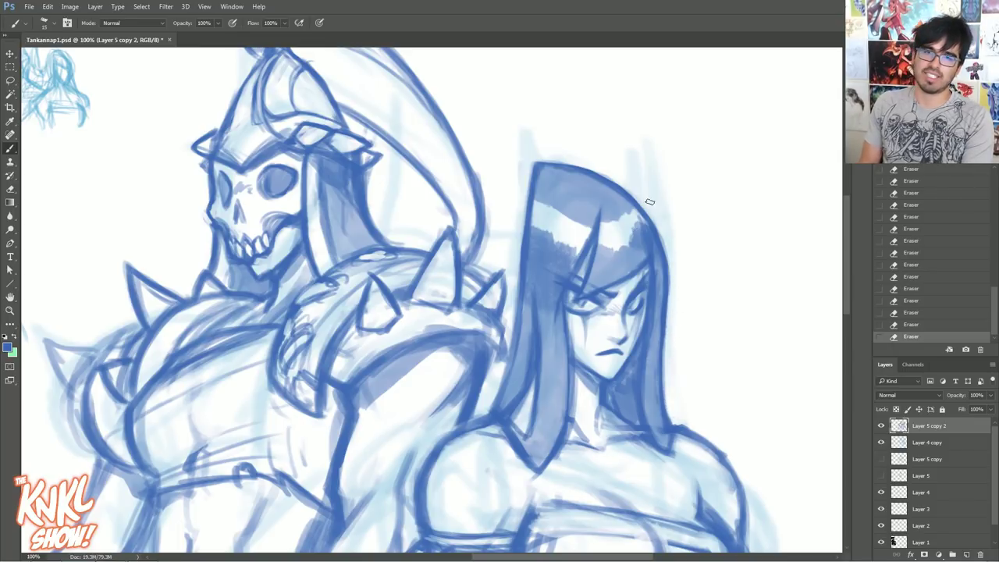
Clean the gap between the companion's hair and the warrior's shoulder guard, and redraw the guard's rear edge
{"action": "left_click_drag", "start_coordinate": [491, 414], "coordinate": [505, 353]}
{"action": "left_click_drag", "start_coordinate": [484, 386], "coordinate": [509, 323]}
{"action": "left_click_drag", "start_coordinate": [495, 352], "coordinate": [508, 323]}
{"action": "left_click_drag", "start_coordinate": [490, 369], "coordinate": [507, 320]}
{"action": "left_click_drag", "start_coordinate": [493, 366], "coordinate": [497, 329]}
{"action": "left_click_drag", "start_coordinate": [492, 351], "coordinate": [496, 326]}
{"action": "key", "text": "]"}
{"action": "key", "text": "]"}
{"action": "mouse_move", "coordinate": [500, 368]}
{"action": "left_mouse_down"}
{"action": "mouse_move", "coordinate": [471, 328]}
{"action": "mouse_move", "coordinate": [484, 332]}
{"action": "left_mouse_up"}
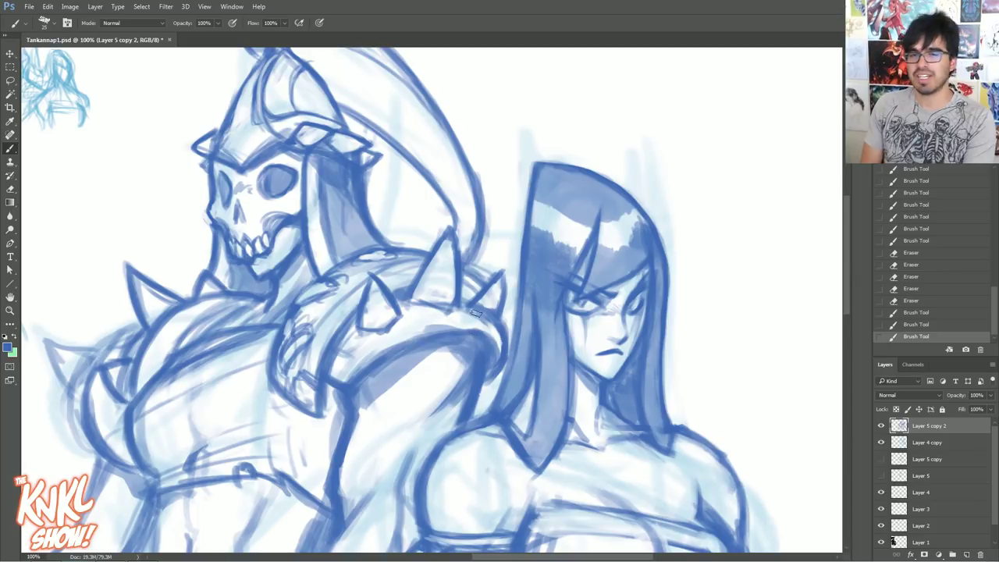
Erase stray marks above the shoulder guard's lower rim and darken the shading along the rim's underside
{"action": "key", "text": "e"}
{"action": "left_click_drag", "start_coordinate": [441, 324], "coordinate": [426, 328]}
{"action": "left_click_drag", "start_coordinate": [430, 327], "coordinate": [468, 324]}
{"action": "key", "text": "b"}
{"action": "key", "text": "]"}
{"action": "key", "text": "]"}
{"action": "key", "text": "]"}
{"action": "key", "text": "]"}
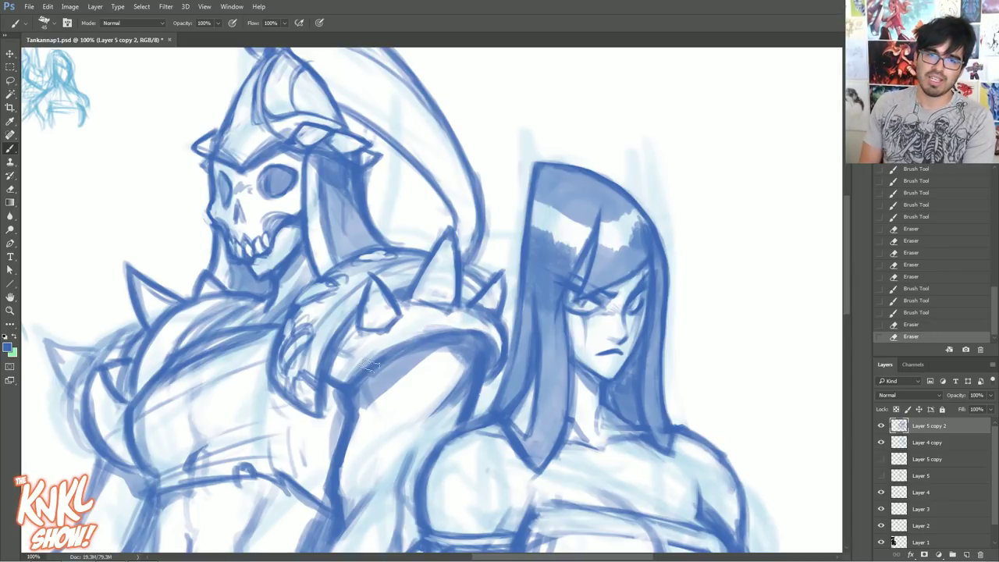
{"action": "key", "text": "b"}
{"action": "mouse_move", "coordinate": [352, 376]}
{"action": "left_mouse_down"}
{"action": "mouse_move", "coordinate": [438, 328]}
{"action": "mouse_move", "coordinate": [500, 343]}
{"action": "mouse_move", "coordinate": [441, 324]}
{"action": "mouse_move", "coordinate": [495, 349]}
{"action": "left_mouse_up"}
{"action": "key", "text": "ctrl+z"}
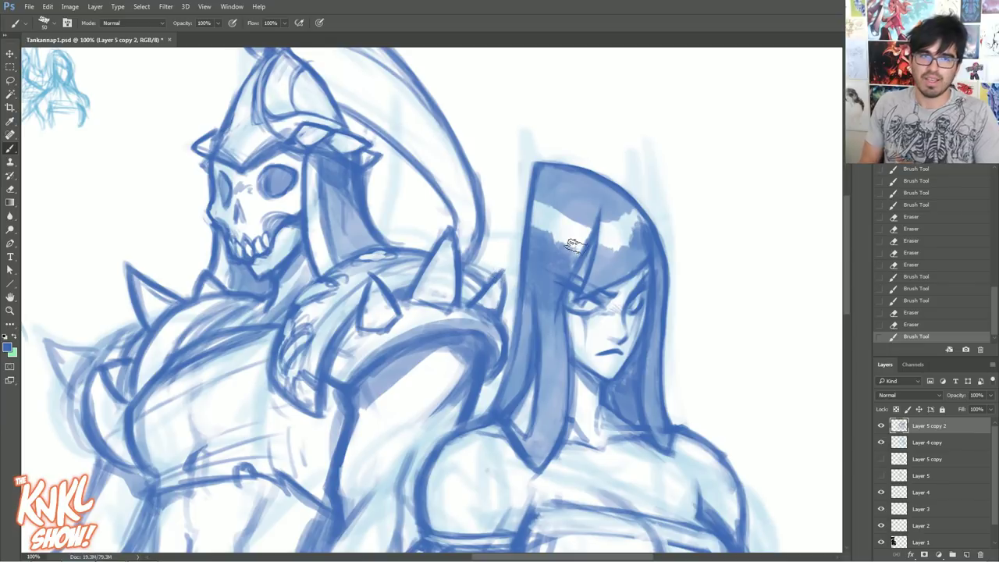
Darken the Layer 5 copy 2 sketch with a Hue/Saturation adjustment
{"action": "key", "text": "ctrl+minus"}
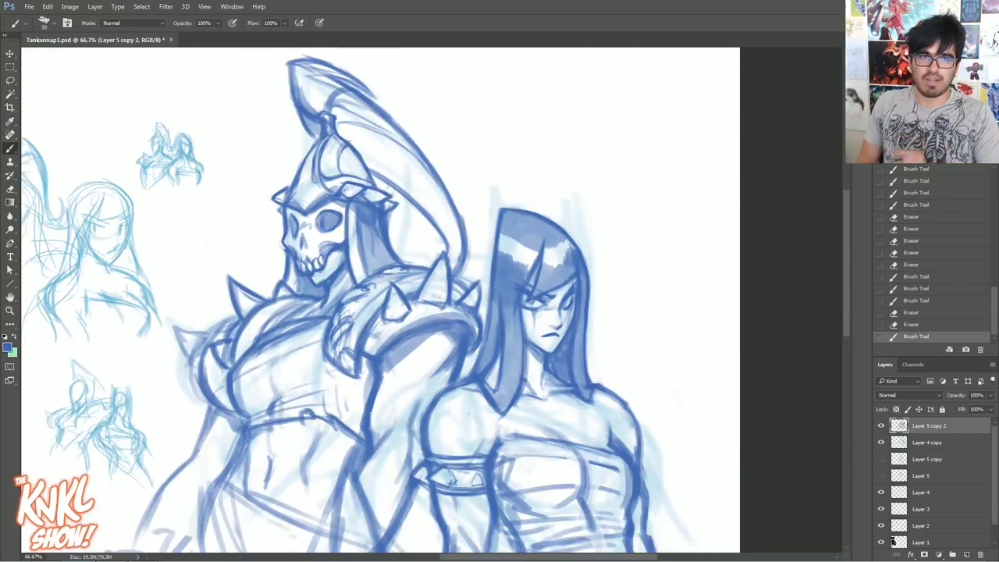
{"action": "key", "text": "ctrl+u"}
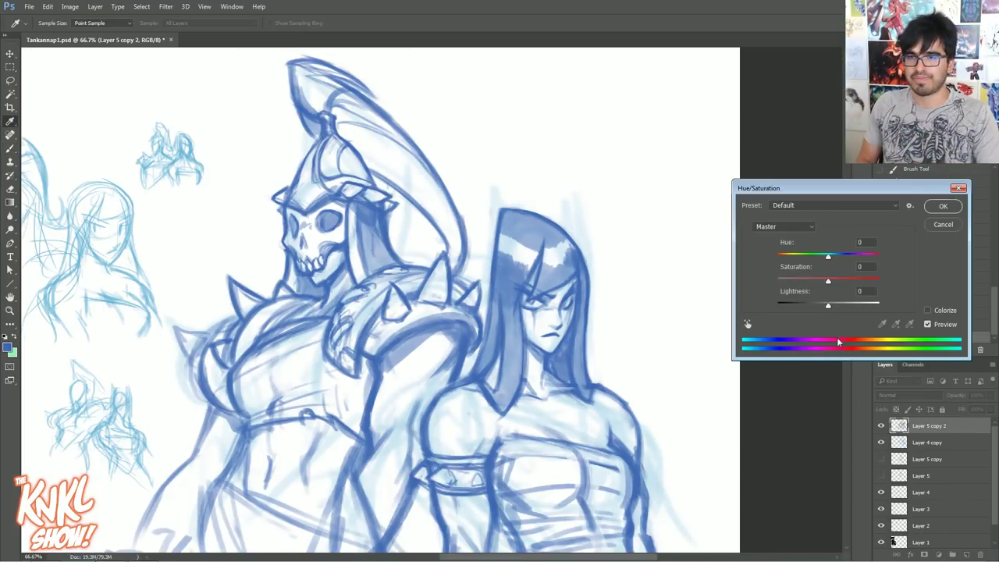
{"action": "mouse_move", "coordinate": [827, 306]}
{"action": "left_mouse_down"}
{"action": "mouse_move", "coordinate": [801, 305]}
{"action": "mouse_move", "coordinate": [845, 287]}
{"action": "left_mouse_up"}
{"action": "left_click", "coordinate": [938, 208]}
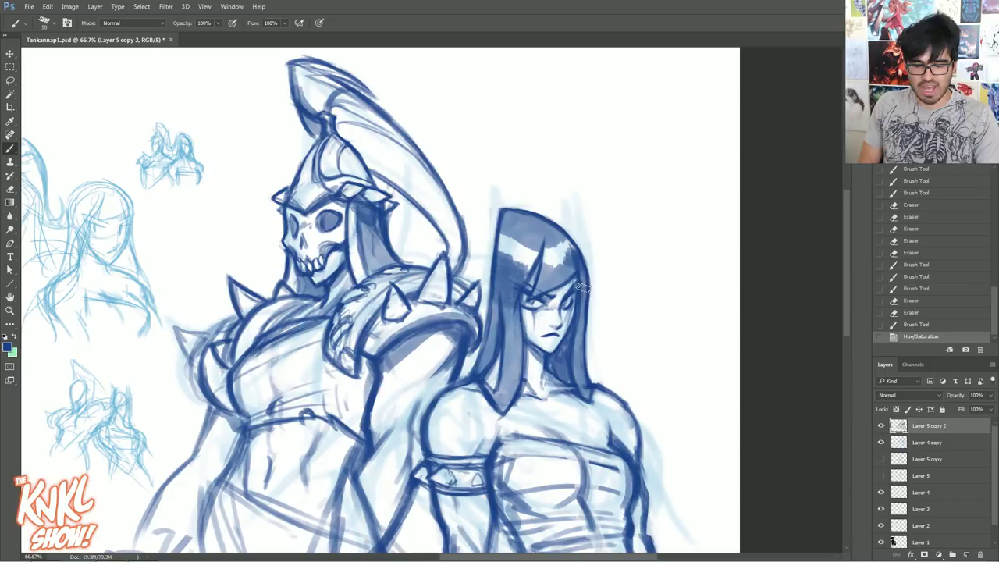
Touch up the far edge of the companion's hair with a smaller brush
{"action": "key", "text": "bracketleft"}
{"action": "key", "text": "bracketleft"}
{"action": "key", "text": "bracketleft"}
{"action": "key", "text": "bracketleft"}
{"action": "key", "text": "bracketleft"}
{"action": "mouse_move", "coordinate": [576, 248]}
{"action": "left_mouse_down"}
{"action": "mouse_move", "coordinate": [581, 262]}
{"action": "mouse_move", "coordinate": [572, 252]}
{"action": "left_mouse_up"}
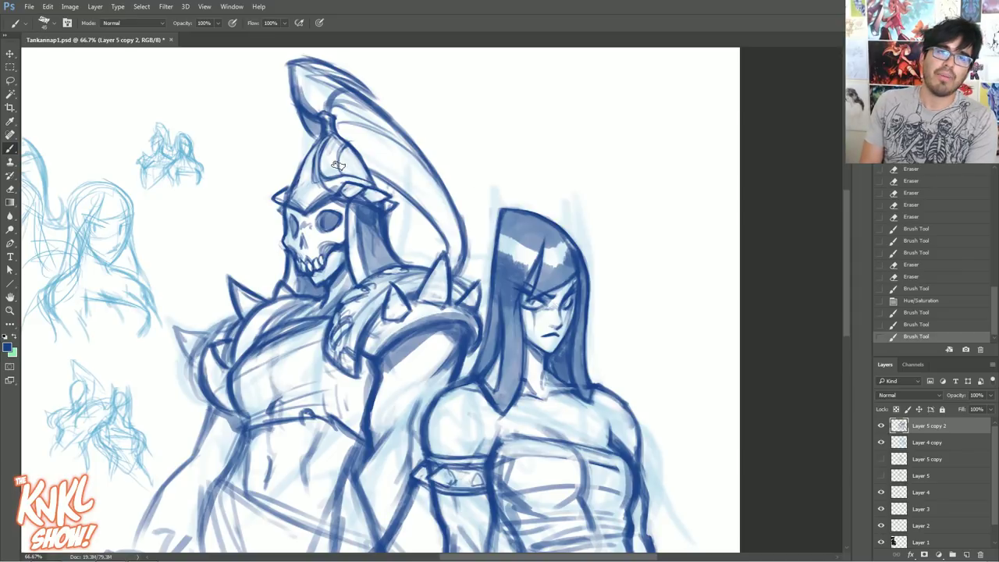
Shade the side of the warrior's helmet and fill the long plume with blue tone using a large brush
{"action": "key", "text": "bracketright"}
{"action": "mouse_move", "coordinate": [330, 172]}
{"action": "left_mouse_down"}
{"action": "mouse_move", "coordinate": [339, 156]}
{"action": "mouse_move", "coordinate": [356, 172]}
{"action": "mouse_move", "coordinate": [358, 142]}
{"action": "left_mouse_up"}
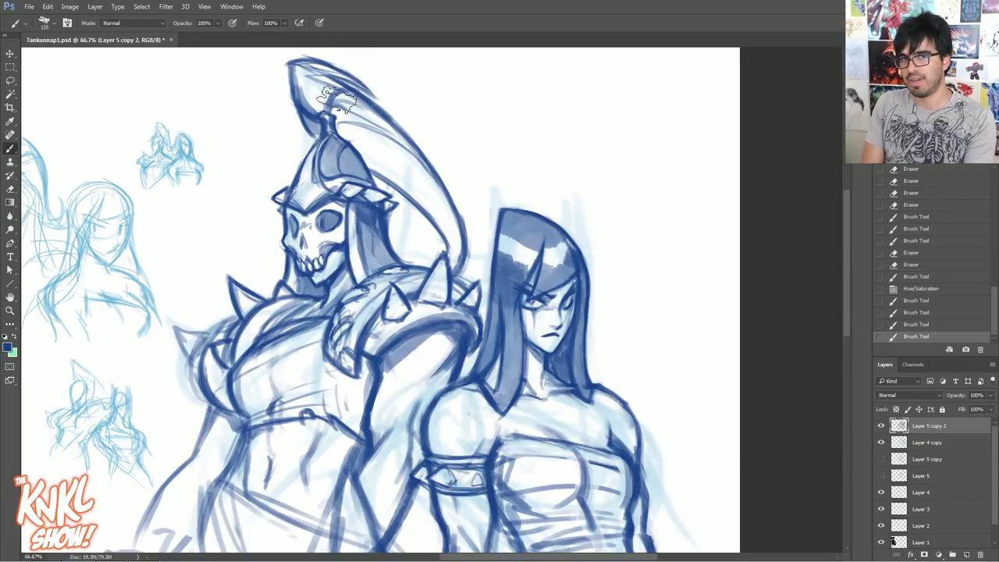
{"action": "mouse_move", "coordinate": [322, 98]}
{"action": "left_mouse_down"}
{"action": "mouse_move", "coordinate": [371, 160]}
{"action": "mouse_move", "coordinate": [375, 145]}
{"action": "mouse_move", "coordinate": [437, 219]}
{"action": "mouse_move", "coordinate": [445, 248]}
{"action": "mouse_move", "coordinate": [424, 168]}
{"action": "mouse_move", "coordinate": [315, 72]}
{"action": "mouse_move", "coordinate": [373, 113]}
{"action": "left_mouse_up"}
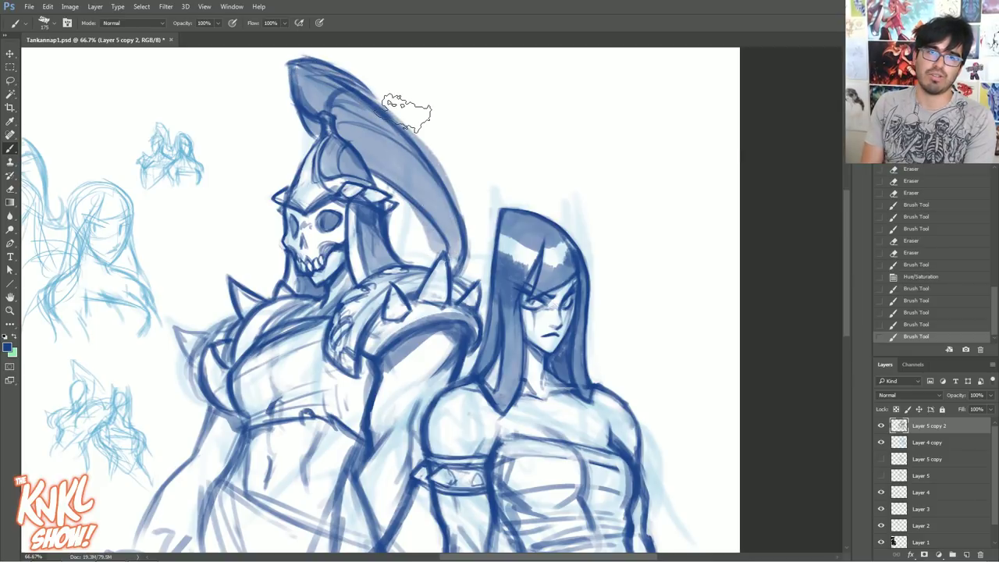
Erase the shading that spills outside the warrior's plume and redraw the plume's outer contour
{"action": "left_click_drag", "start_coordinate": [432, 254], "coordinate": [415, 219]}
{"action": "left_click_drag", "start_coordinate": [426, 228], "coordinate": [408, 209]}
{"action": "mouse_move", "coordinate": [439, 162]}
{"action": "left_mouse_down"}
{"action": "mouse_move", "coordinate": [468, 206]}
{"action": "mouse_move", "coordinate": [420, 133]}
{"action": "mouse_move", "coordinate": [475, 227]}
{"action": "mouse_move", "coordinate": [398, 121]}
{"action": "mouse_move", "coordinate": [446, 166]}
{"action": "mouse_move", "coordinate": [444, 134]}
{"action": "left_mouse_up"}
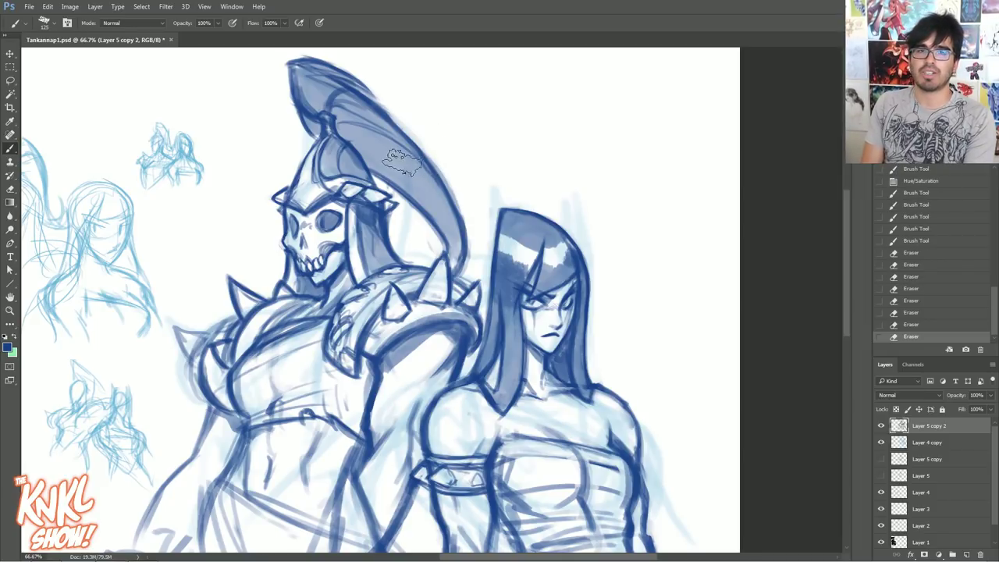
{"action": "mouse_move", "coordinate": [466, 224]}
{"action": "left_mouse_down"}
{"action": "mouse_move", "coordinate": [410, 144]}
{"action": "mouse_move", "coordinate": [430, 157]}
{"action": "mouse_move", "coordinate": [442, 177]}
{"action": "mouse_move", "coordinate": [395, 121]}
{"action": "left_mouse_up"}
{"action": "left_click_drag", "start_coordinate": [424, 155], "coordinate": [345, 83]}
{"action": "left_click_drag", "start_coordinate": [368, 101], "coordinate": [354, 78]}
{"action": "left_click_drag", "start_coordinate": [393, 117], "coordinate": [358, 80]}
{"action": "left_click_drag", "start_coordinate": [386, 109], "coordinate": [369, 92]}
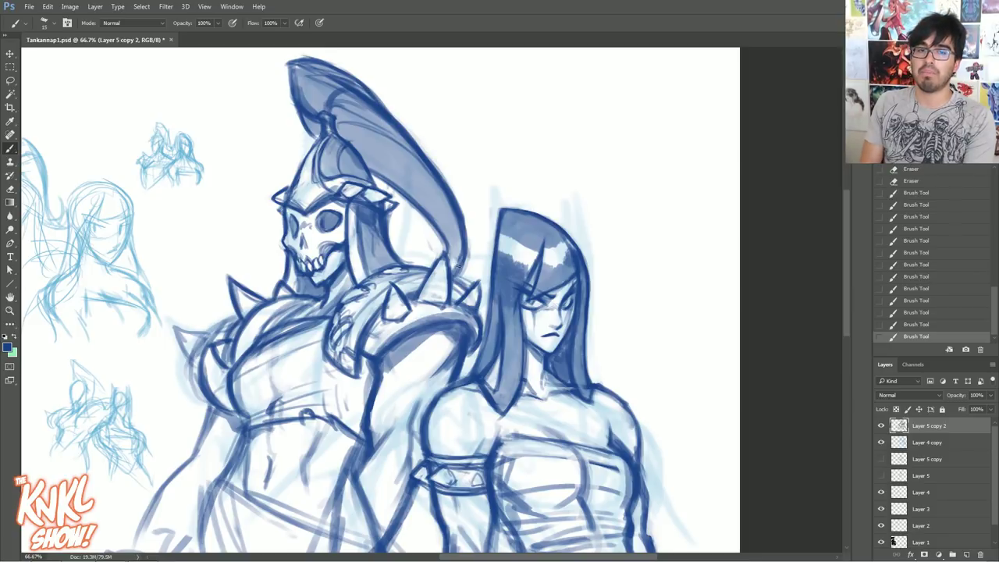
Reinforce the plume's inner edge and add strand strokes near its base above the helmet
{"action": "key", "text": "bracketright"}
{"action": "key", "text": "bracketright"}
{"action": "mouse_move", "coordinate": [445, 257]}
{"action": "left_mouse_down"}
{"action": "mouse_move", "coordinate": [434, 226]}
{"action": "mouse_move", "coordinate": [370, 169]}
{"action": "left_mouse_up"}
{"action": "key", "text": "bracketright"}
{"action": "key", "text": "bracketright"}
{"action": "key", "text": "bracketright"}
{"action": "mouse_move", "coordinate": [332, 116]}
{"action": "left_mouse_down"}
{"action": "mouse_move", "coordinate": [387, 125]}
{"action": "mouse_move", "coordinate": [363, 122]}
{"action": "left_mouse_up"}
{"action": "key", "text": "bracketright"}
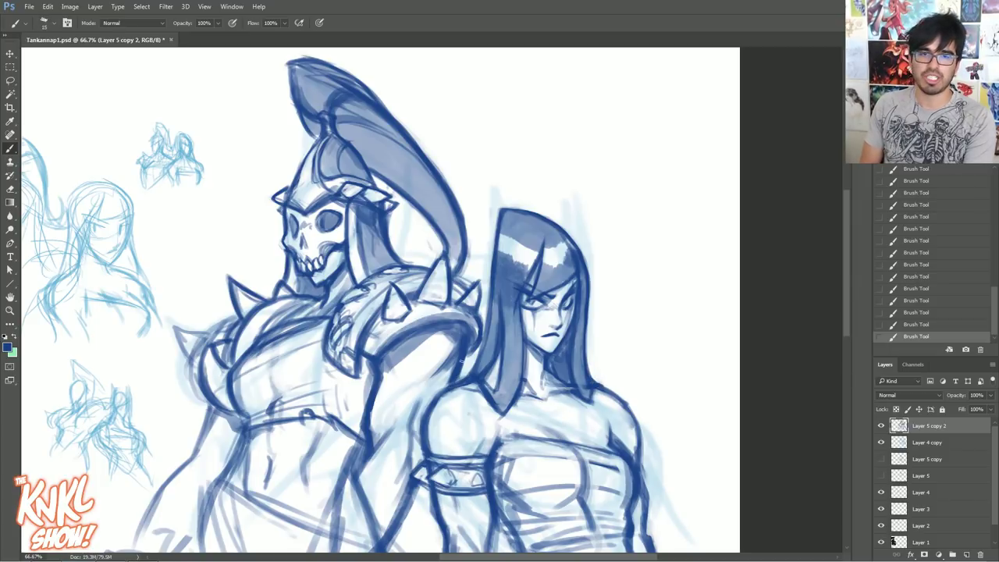
Darken the outlines of the warrior's far shoulder spike and arm, and the near shoulder guard's spike and upper edge
{"action": "mouse_move", "coordinate": [209, 407]}
{"action": "left_mouse_down"}
{"action": "mouse_move", "coordinate": [195, 456]}
{"action": "mouse_move", "coordinate": [209, 410]}
{"action": "mouse_move", "coordinate": [195, 361]}
{"action": "mouse_move", "coordinate": [204, 346]}
{"action": "mouse_move", "coordinate": [185, 355]}
{"action": "mouse_move", "coordinate": [176, 332]}
{"action": "mouse_move", "coordinate": [208, 338]}
{"action": "left_mouse_up"}
{"action": "mouse_move", "coordinate": [195, 333]}
{"action": "left_mouse_down"}
{"action": "mouse_move", "coordinate": [211, 355]}
{"action": "mouse_move", "coordinate": [235, 318]}
{"action": "left_mouse_up"}
{"action": "left_click_drag", "start_coordinate": [207, 337], "coordinate": [220, 330]}
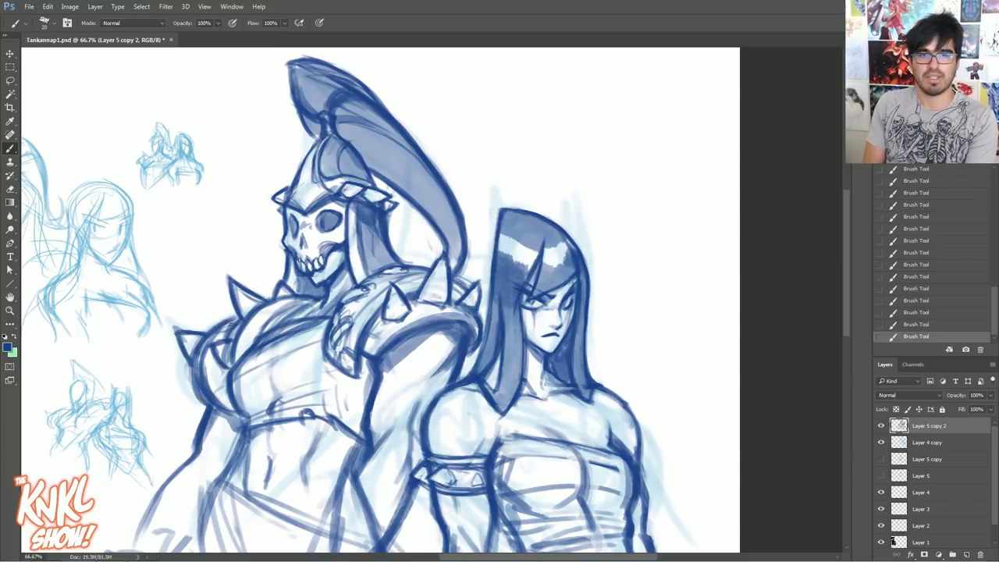
{"action": "mouse_move", "coordinate": [453, 277]}
{"action": "left_mouse_down"}
{"action": "mouse_move", "coordinate": [471, 283]}
{"action": "mouse_move", "coordinate": [461, 281]}
{"action": "left_mouse_up"}
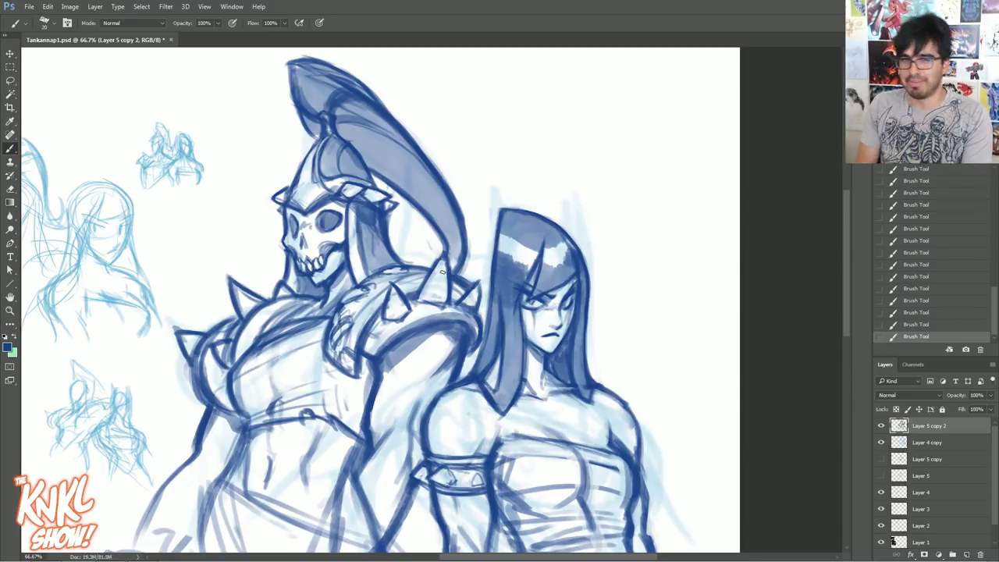
{"action": "mouse_move", "coordinate": [431, 266]}
{"action": "left_mouse_down"}
{"action": "mouse_move", "coordinate": [385, 270]}
{"action": "mouse_move", "coordinate": [338, 304]}
{"action": "left_mouse_up"}
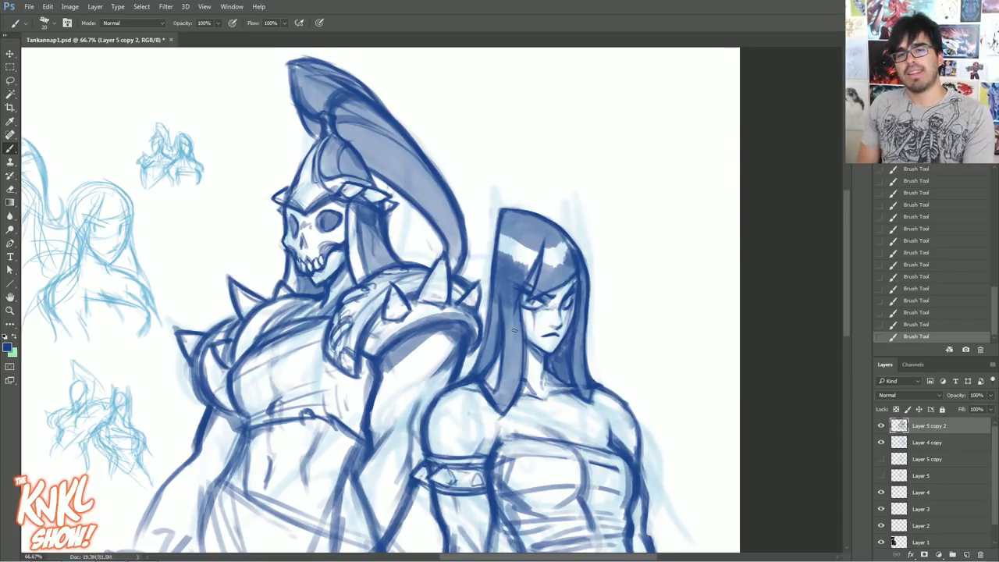
Refine the inner edge of the companion's near hair lock and the fringe line above her eyes
{"action": "left_click_drag", "start_coordinate": [524, 378], "coordinate": [533, 307]}
{"action": "key", "text": "e"}
{"action": "mouse_move", "coordinate": [525, 297]}
{"action": "left_mouse_down"}
{"action": "mouse_move", "coordinate": [534, 304]}
{"action": "mouse_move", "coordinate": [515, 286]}
{"action": "mouse_move", "coordinate": [572, 296]}
{"action": "mouse_move", "coordinate": [566, 273]}
{"action": "left_mouse_up"}
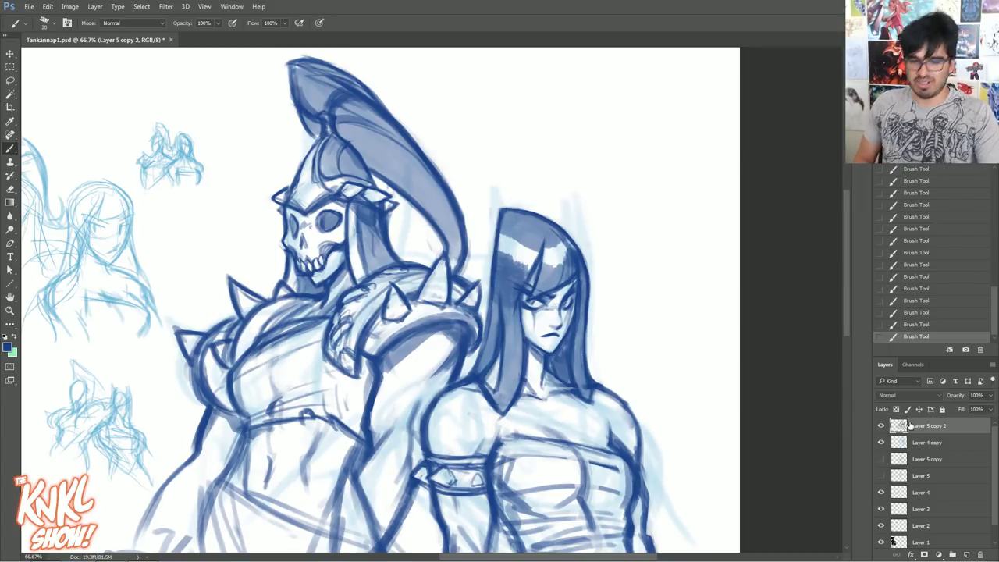
Duplicate Layer 5 copy 2, hide the original, and erase a patch of the companion's hair near the near temple
{"action": "key", "text": "ctrl+j"}
{"action": "left_click", "coordinate": [880, 442]}
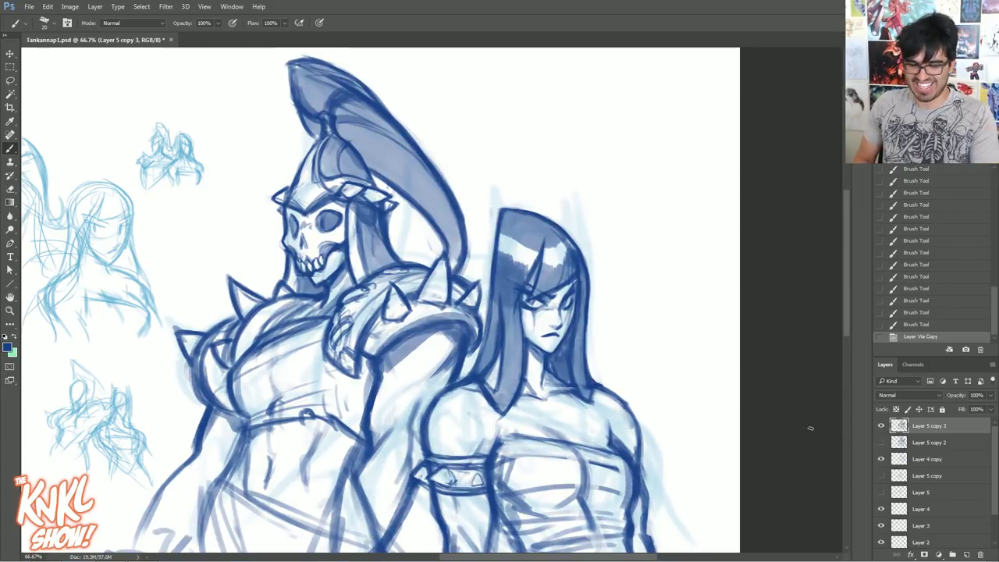
{"action": "key", "text": "e"}
{"action": "left_click_drag", "start_coordinate": [525, 276], "coordinate": [515, 273]}
{"action": "left_click_drag", "start_coordinate": [497, 251], "coordinate": [506, 268]}
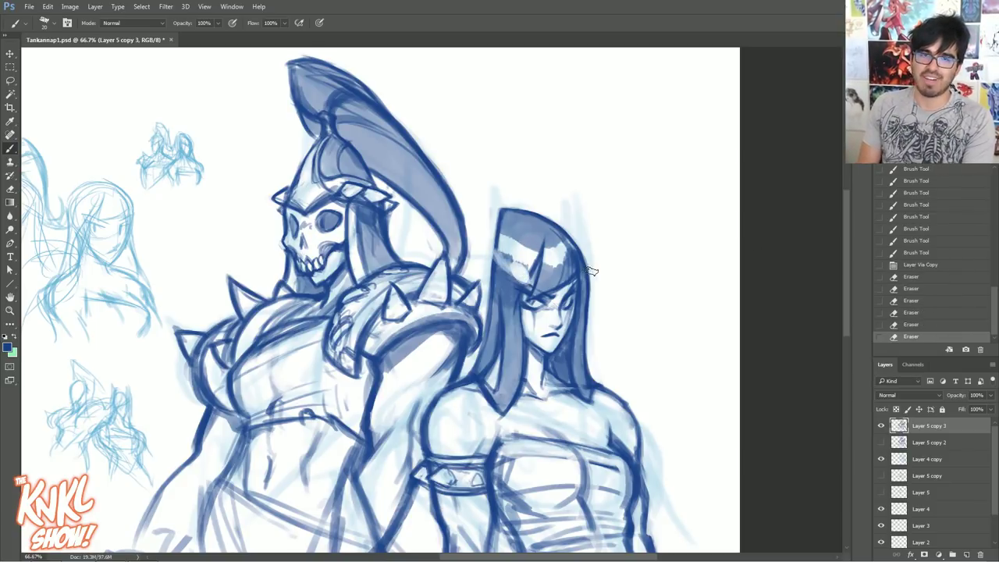
Clear the far side of the companion's hair above the temple and draw a curved horn-like ornament there
{"action": "mouse_move", "coordinate": [590, 248]}
{"action": "left_mouse_down"}
{"action": "mouse_move", "coordinate": [584, 287]}
{"action": "mouse_move", "coordinate": [579, 249]}
{"action": "mouse_move", "coordinate": [583, 265]}
{"action": "left_mouse_up"}
{"action": "left_click_drag", "start_coordinate": [580, 250], "coordinate": [586, 275]}
{"action": "left_click_drag", "start_coordinate": [582, 252], "coordinate": [591, 281]}
{"action": "left_click_drag", "start_coordinate": [586, 259], "coordinate": [592, 280]}
{"action": "left_click_drag", "start_coordinate": [594, 264], "coordinate": [590, 281]}
{"action": "mouse_move", "coordinate": [584, 228]}
{"action": "left_mouse_down"}
{"action": "mouse_move", "coordinate": [580, 256]}
{"action": "mouse_move", "coordinate": [596, 271]}
{"action": "mouse_move", "coordinate": [598, 262]}
{"action": "left_mouse_up"}
{"action": "left_click_drag", "start_coordinate": [586, 223], "coordinate": [590, 270]}
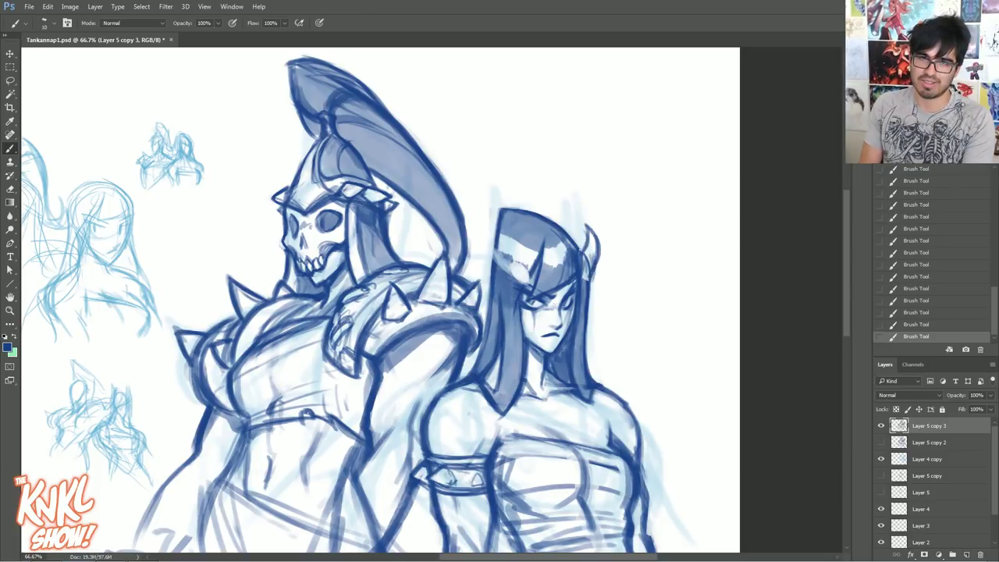
Draw a winged head ornament with pointed tips over the near side of the companion's hair
{"action": "left_click_drag", "start_coordinate": [508, 267], "coordinate": [509, 267]}
{"action": "key", "text": "]"}
{"action": "mouse_move", "coordinate": [498, 263]}
{"action": "left_mouse_down"}
{"action": "mouse_move", "coordinate": [512, 281]}
{"action": "mouse_move", "coordinate": [491, 269]}
{"action": "left_mouse_up"}
{"action": "left_click_drag", "start_coordinate": [497, 274], "coordinate": [509, 277]}
{"action": "mouse_move", "coordinate": [509, 239]}
{"action": "left_mouse_down"}
{"action": "mouse_move", "coordinate": [499, 273]}
{"action": "mouse_move", "coordinate": [481, 267]}
{"action": "left_mouse_up"}
{"action": "left_click_drag", "start_coordinate": [492, 222], "coordinate": [479, 246]}
{"action": "mouse_move", "coordinate": [492, 228]}
{"action": "left_mouse_down"}
{"action": "mouse_move", "coordinate": [511, 272]}
{"action": "mouse_move", "coordinate": [504, 259]}
{"action": "left_mouse_up"}
Erase hair shading inside the near ornament and add an inner spike to the far ornament
{"action": "key", "text": "e"}
{"action": "mouse_move", "coordinate": [509, 244]}
{"action": "left_mouse_down"}
{"action": "mouse_move", "coordinate": [493, 269]}
{"action": "mouse_move", "coordinate": [503, 255]}
{"action": "mouse_move", "coordinate": [488, 248]}
{"action": "left_mouse_up"}
{"action": "mouse_move", "coordinate": [482, 239]}
{"action": "left_mouse_down"}
{"action": "mouse_move", "coordinate": [492, 252]}
{"action": "mouse_move", "coordinate": [482, 237]}
{"action": "mouse_move", "coordinate": [492, 217]}
{"action": "left_mouse_up"}
{"action": "mouse_move", "coordinate": [486, 234]}
{"action": "left_mouse_down"}
{"action": "mouse_move", "coordinate": [498, 211]}
{"action": "mouse_move", "coordinate": [527, 213]}
{"action": "mouse_move", "coordinate": [528, 200]}
{"action": "mouse_move", "coordinate": [541, 215]}
{"action": "mouse_move", "coordinate": [576, 220]}
{"action": "left_mouse_up"}
{"action": "left_click", "coordinate": [962, 313]}
{"action": "left_click_drag", "start_coordinate": [572, 237], "coordinate": [583, 222]}
Sharpen the near ornament's pointed tips and redraw the hair edge below the far ornament
{"action": "left_click_drag", "start_coordinate": [492, 238], "coordinate": [486, 213]}
{"action": "mouse_move", "coordinate": [496, 228]}
{"action": "left_mouse_down"}
{"action": "mouse_move", "coordinate": [488, 214]}
{"action": "mouse_move", "coordinate": [476, 231]}
{"action": "left_mouse_up"}
{"action": "left_click_drag", "start_coordinate": [481, 261], "coordinate": [479, 221]}
{"action": "left_click_drag", "start_coordinate": [483, 228], "coordinate": [475, 226]}
{"action": "left_click_drag", "start_coordinate": [481, 245], "coordinate": [473, 223]}
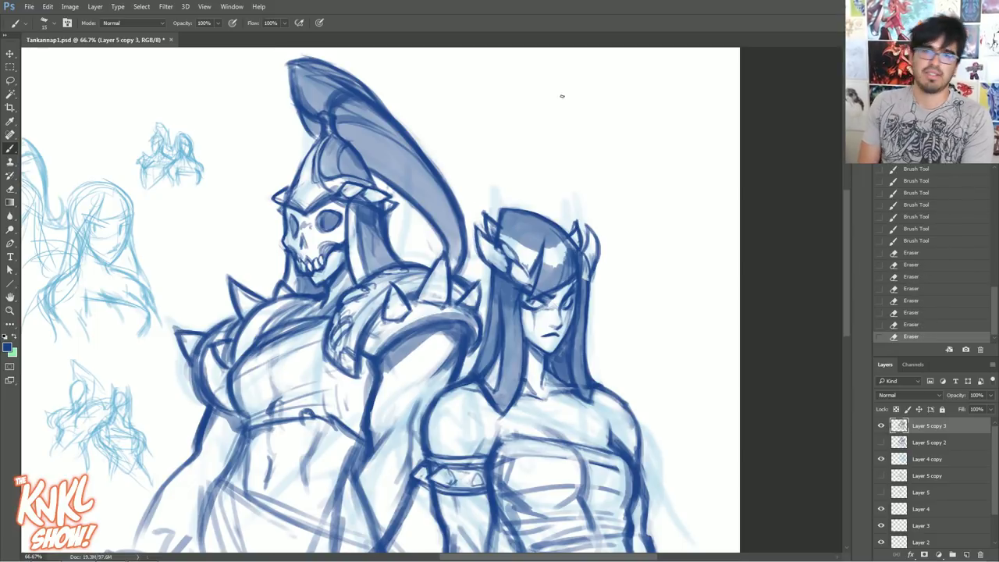
{"action": "mouse_move", "coordinate": [579, 281]}
{"action": "left_mouse_down"}
{"action": "mouse_move", "coordinate": [589, 267]}
{"action": "mouse_move", "coordinate": [590, 300]}
{"action": "left_mouse_up"}
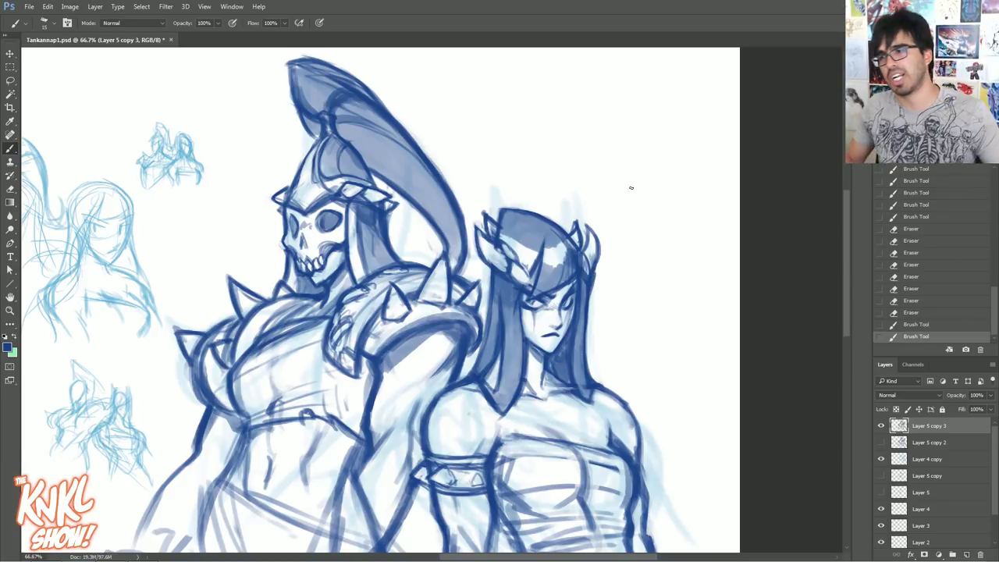